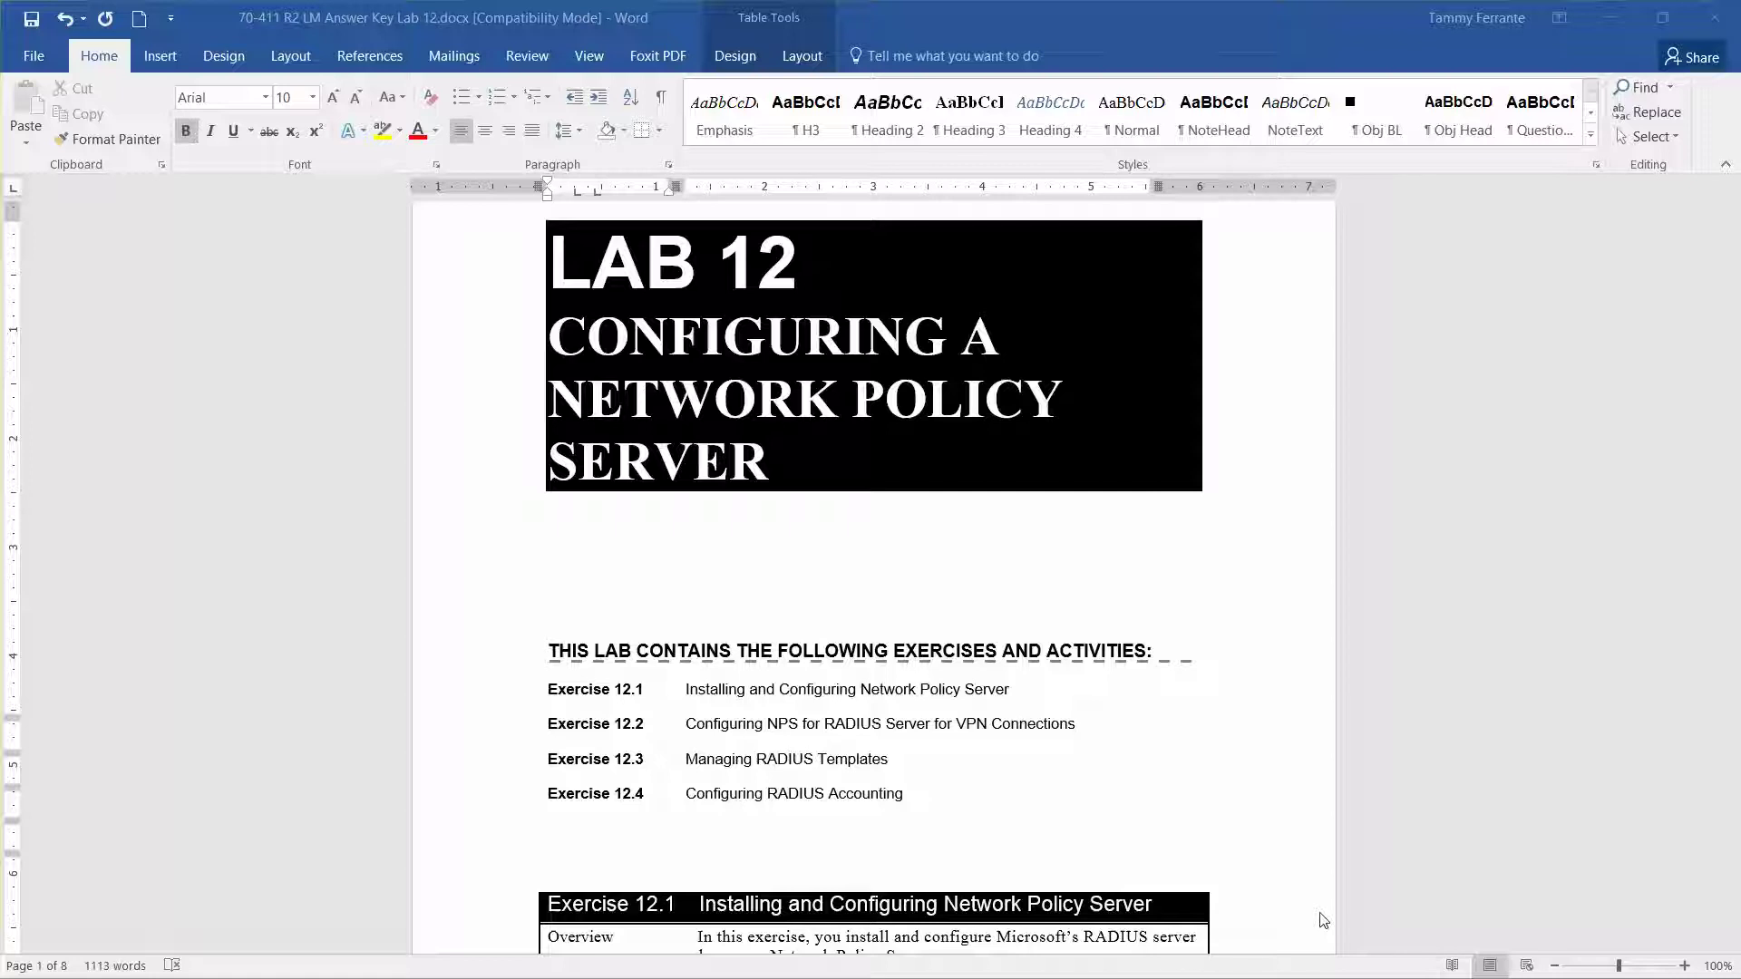
- Scroll past the Lab 12 exercise list in the Word answer key, then minimize Word
click(1658, 861)
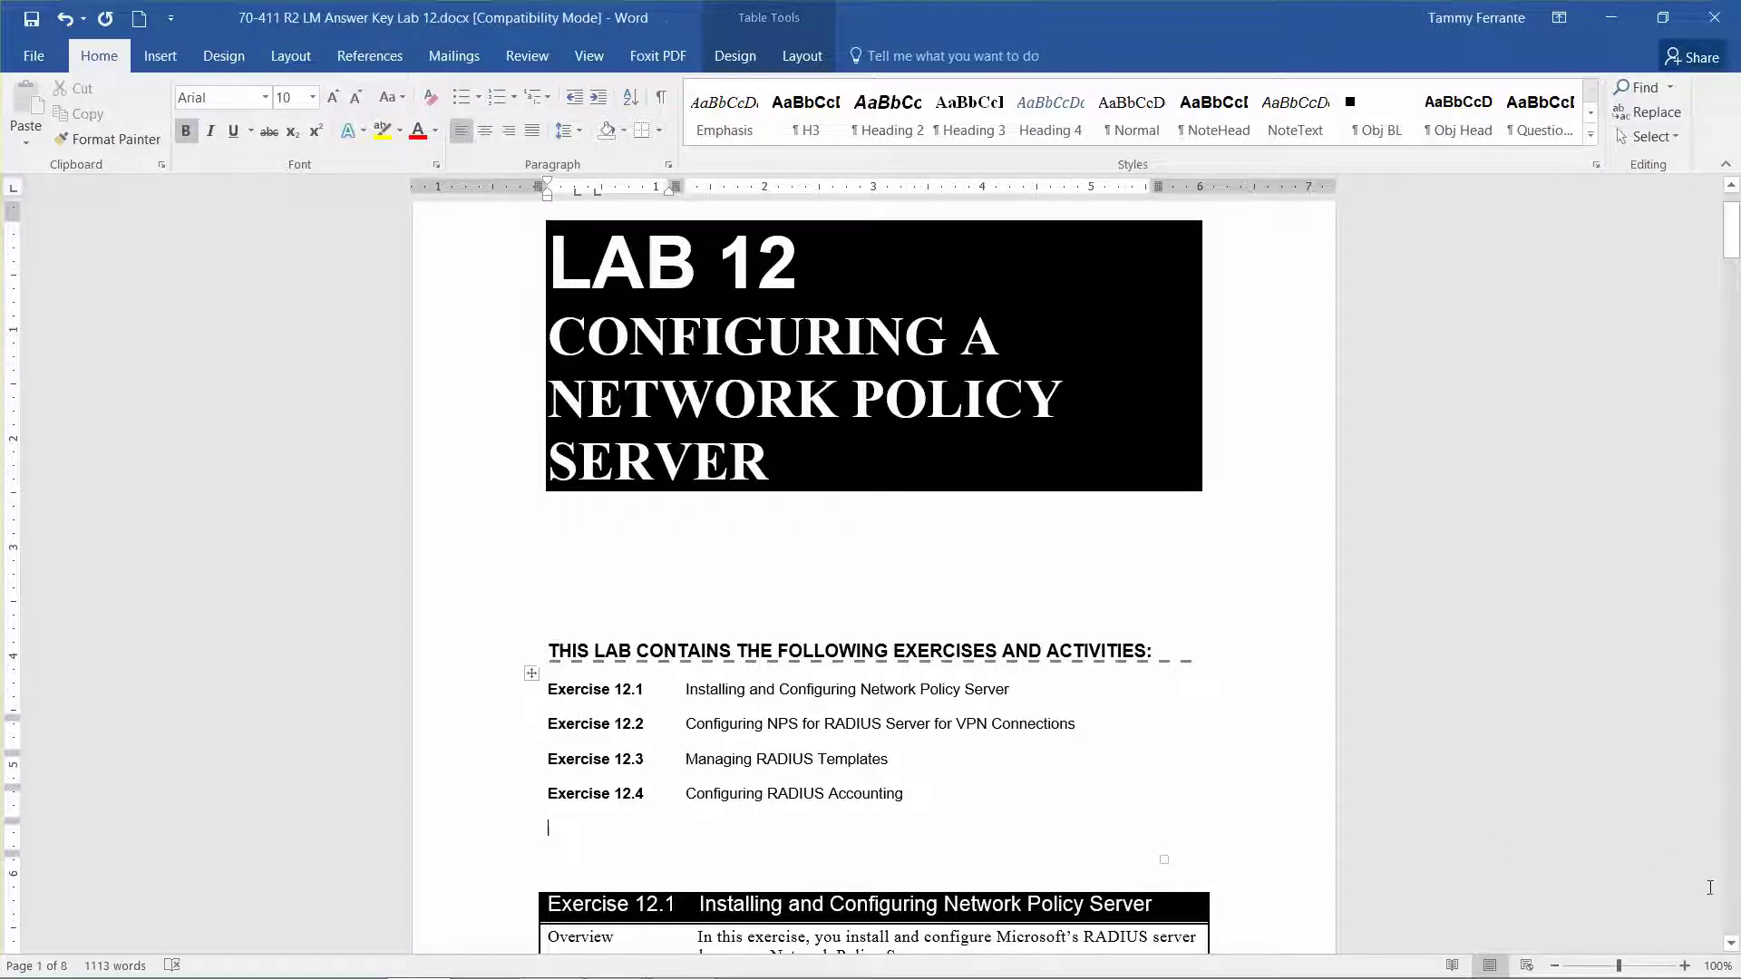
key(Down)
scroll(1687, 875, down, 2)
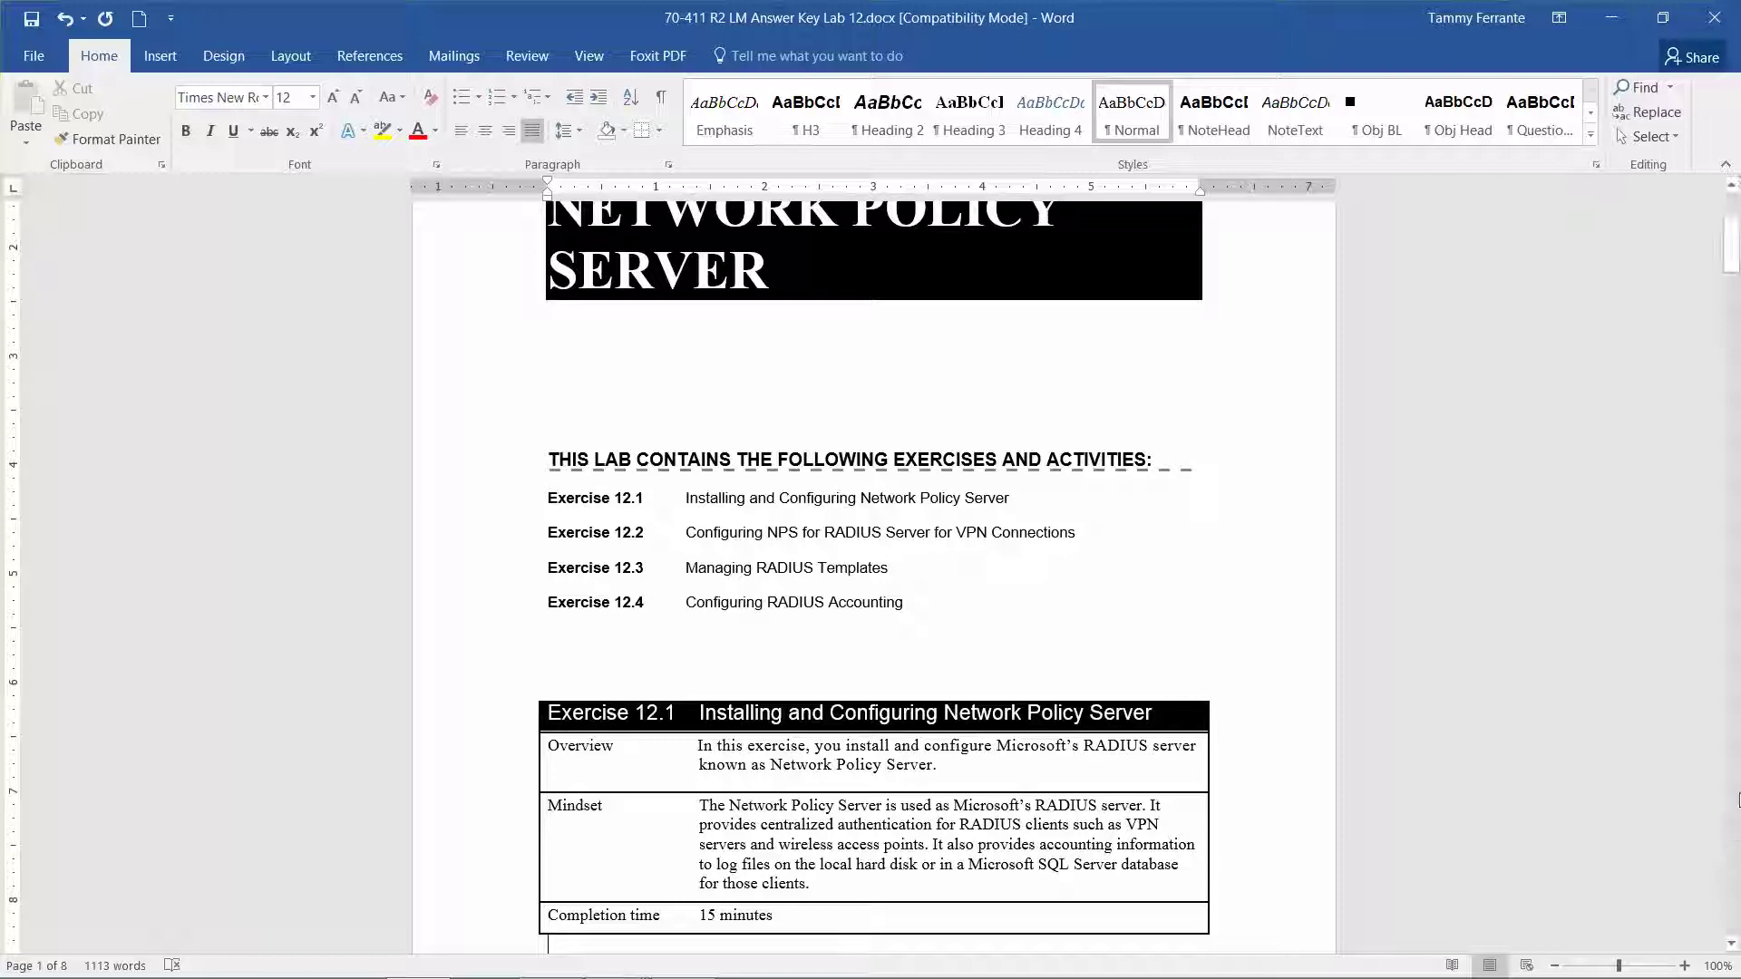
click(1607, 11)
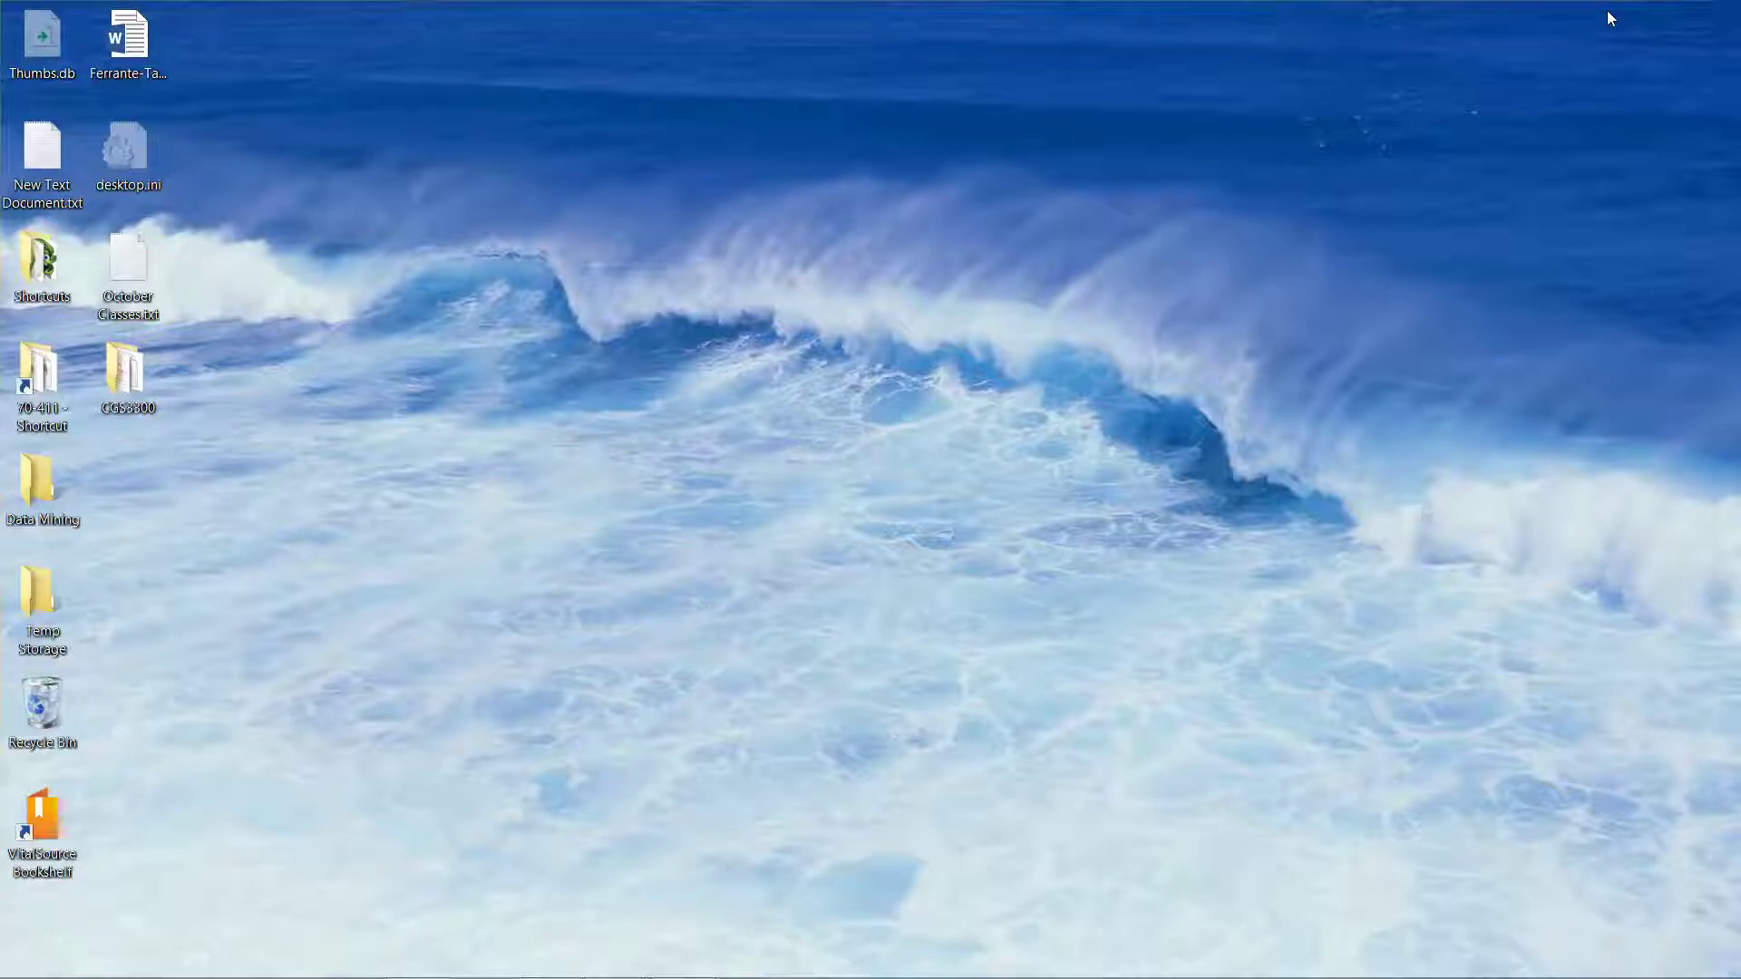
- Restore the RWDC01 virtual machine and close Active Directory Users and Computers
mouse_move(562, 966)
mouse_move(614, 959)
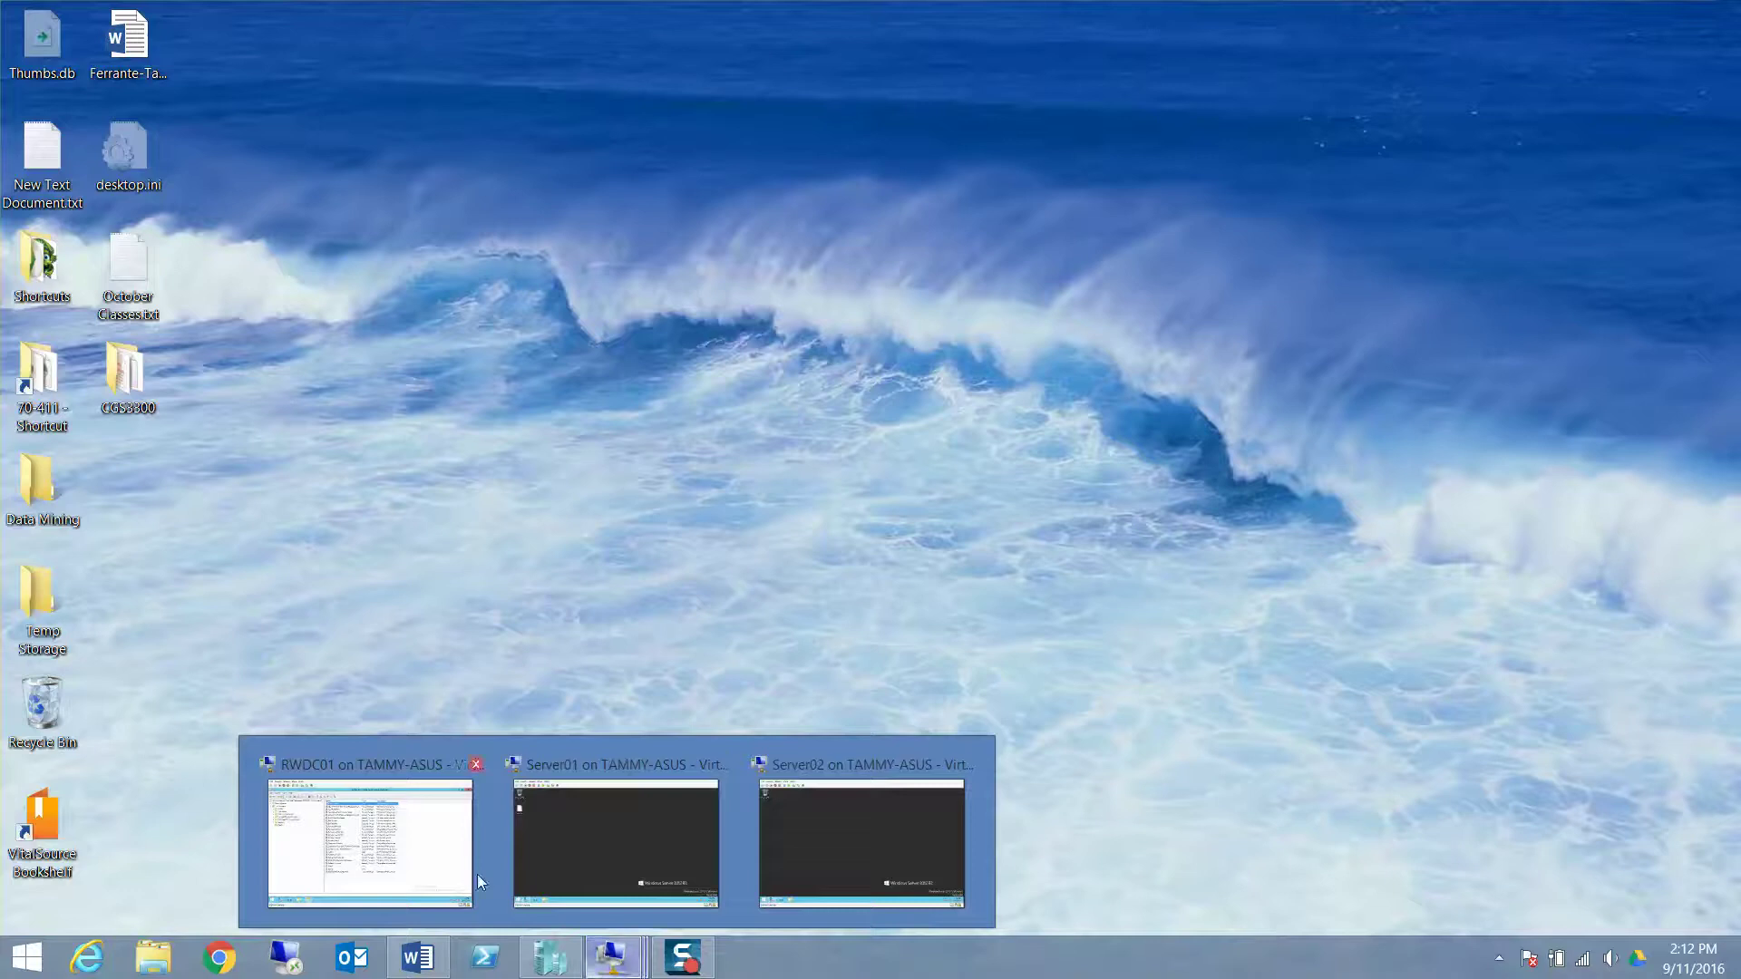
click(381, 852)
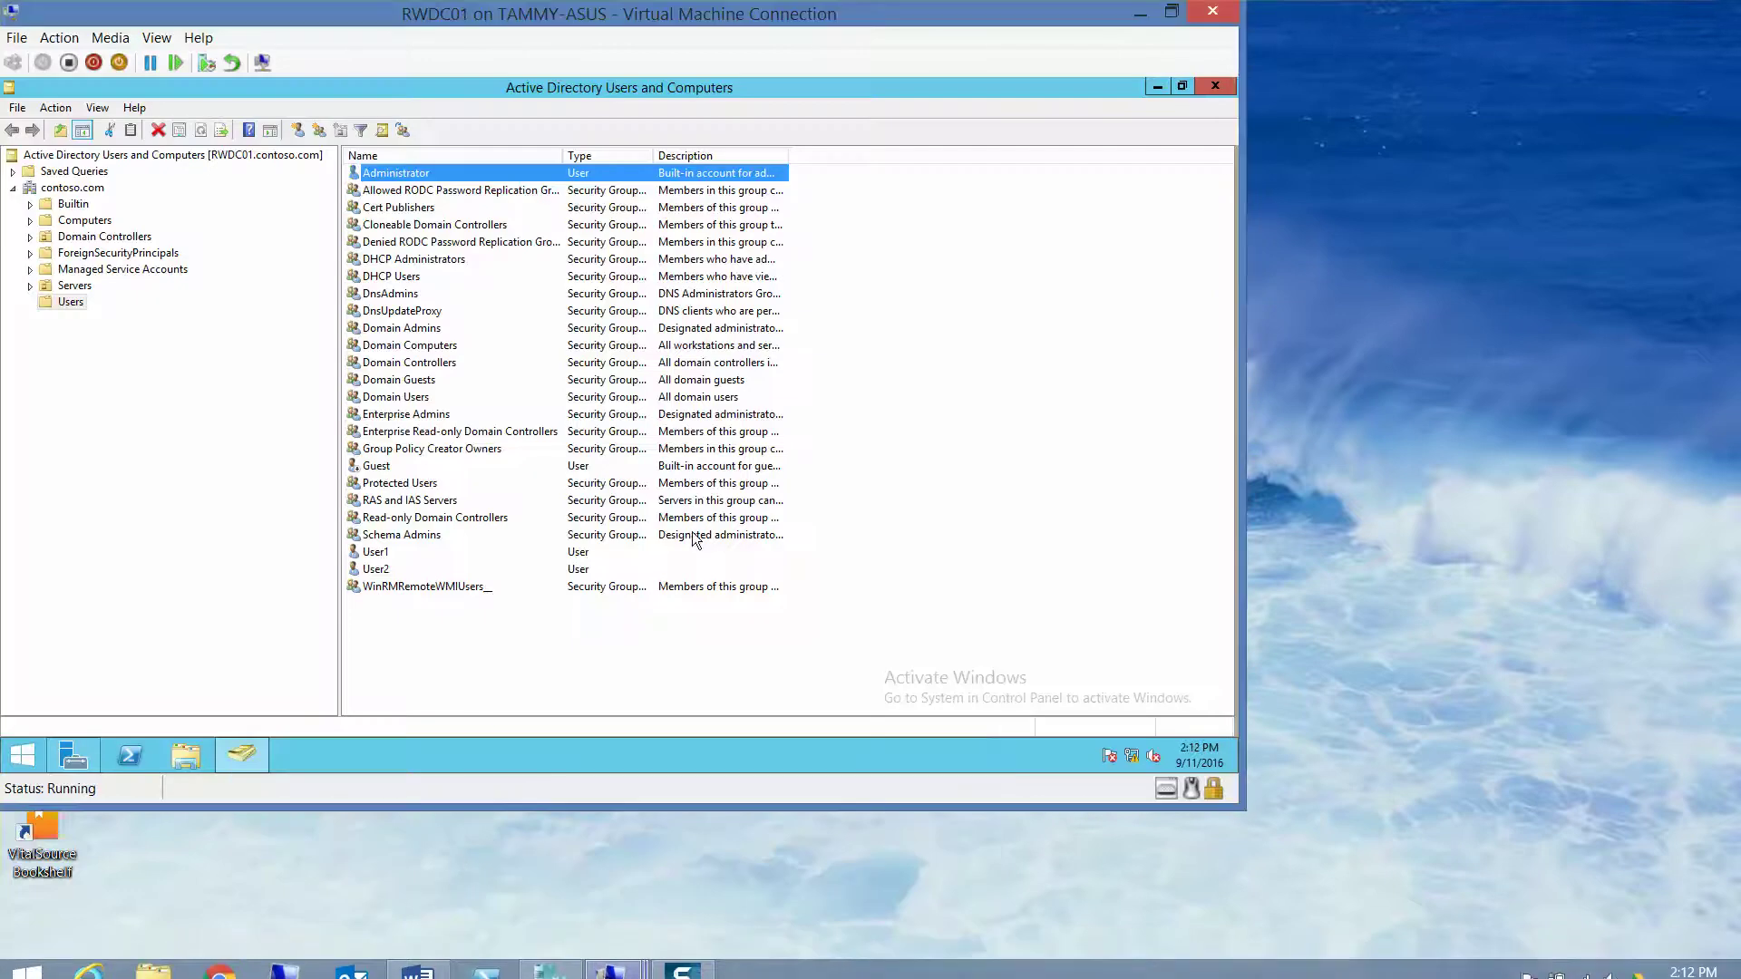
click(1214, 85)
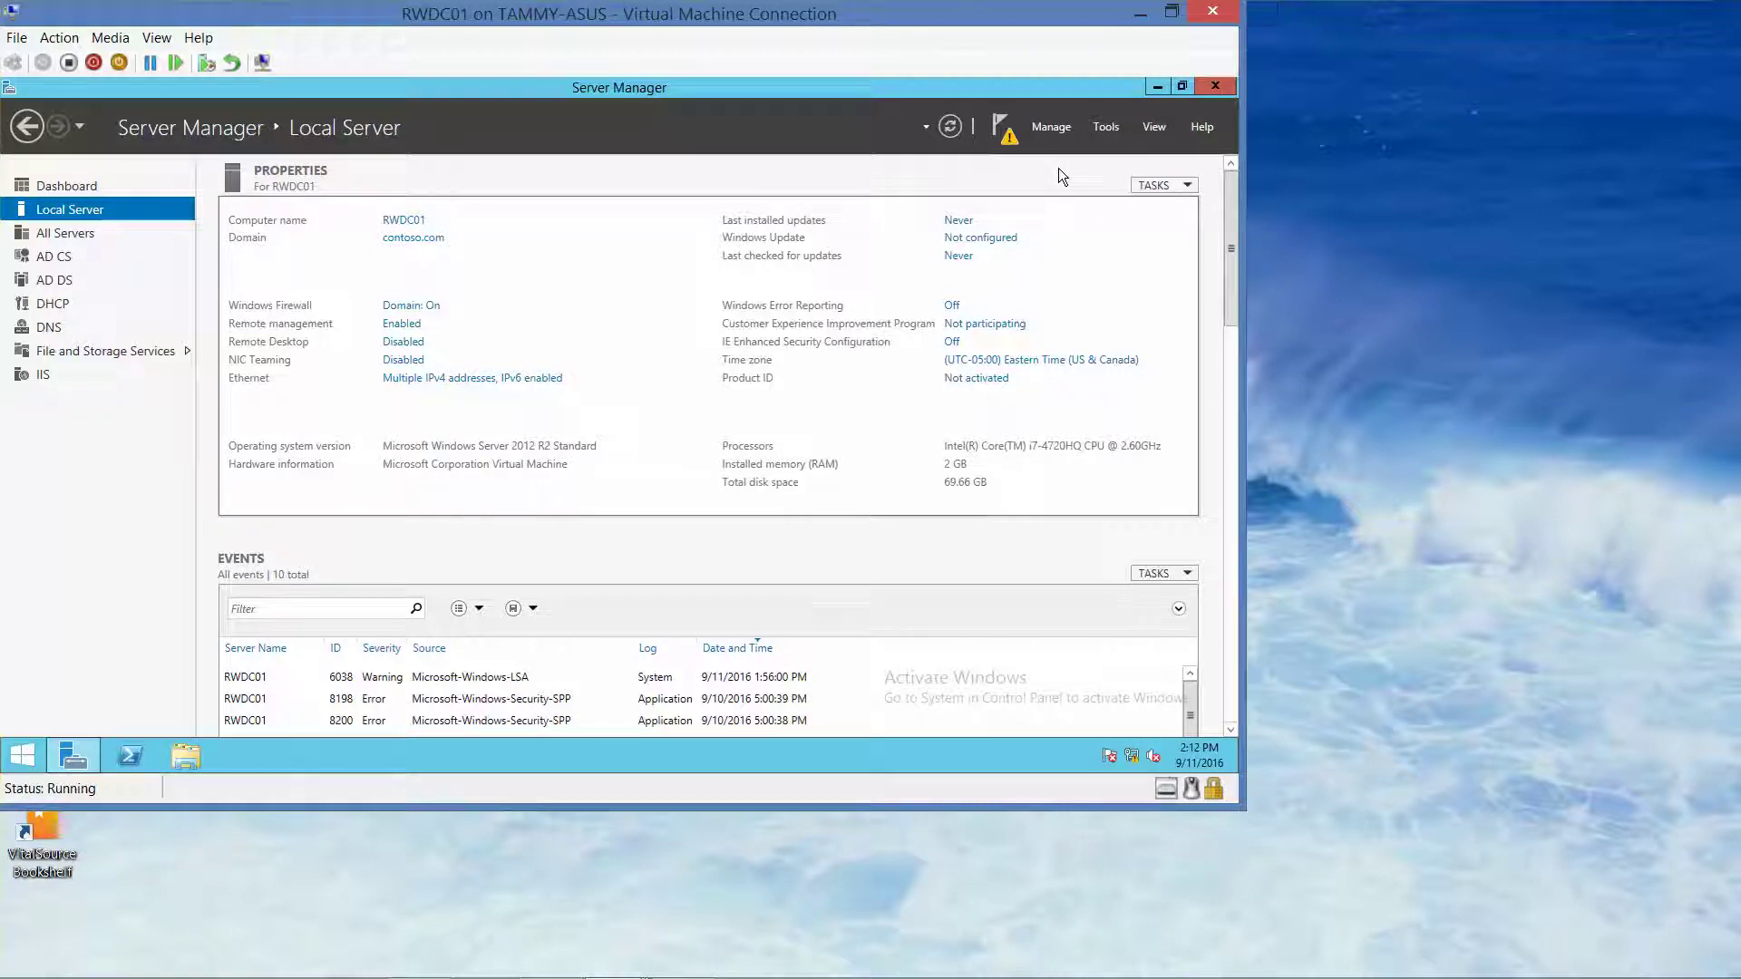
click(1048, 127)
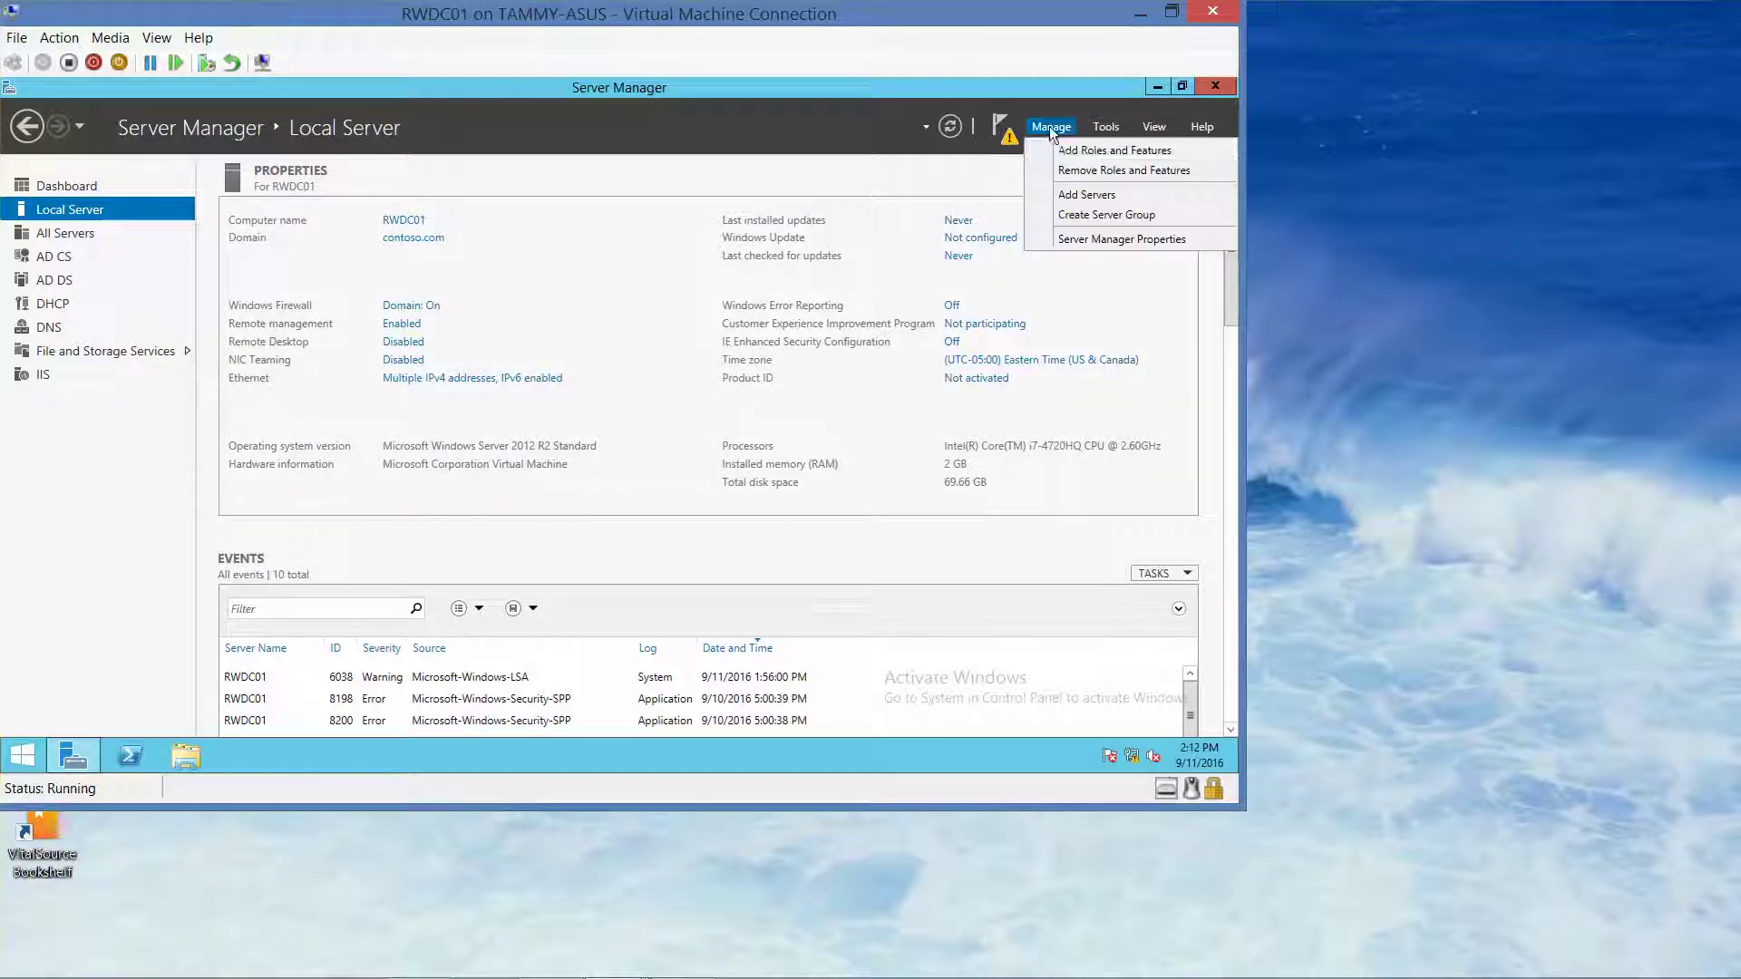
- Install Network Policy and Access Services with Network Policy Server and management tools on RWDC01
click(1062, 152)
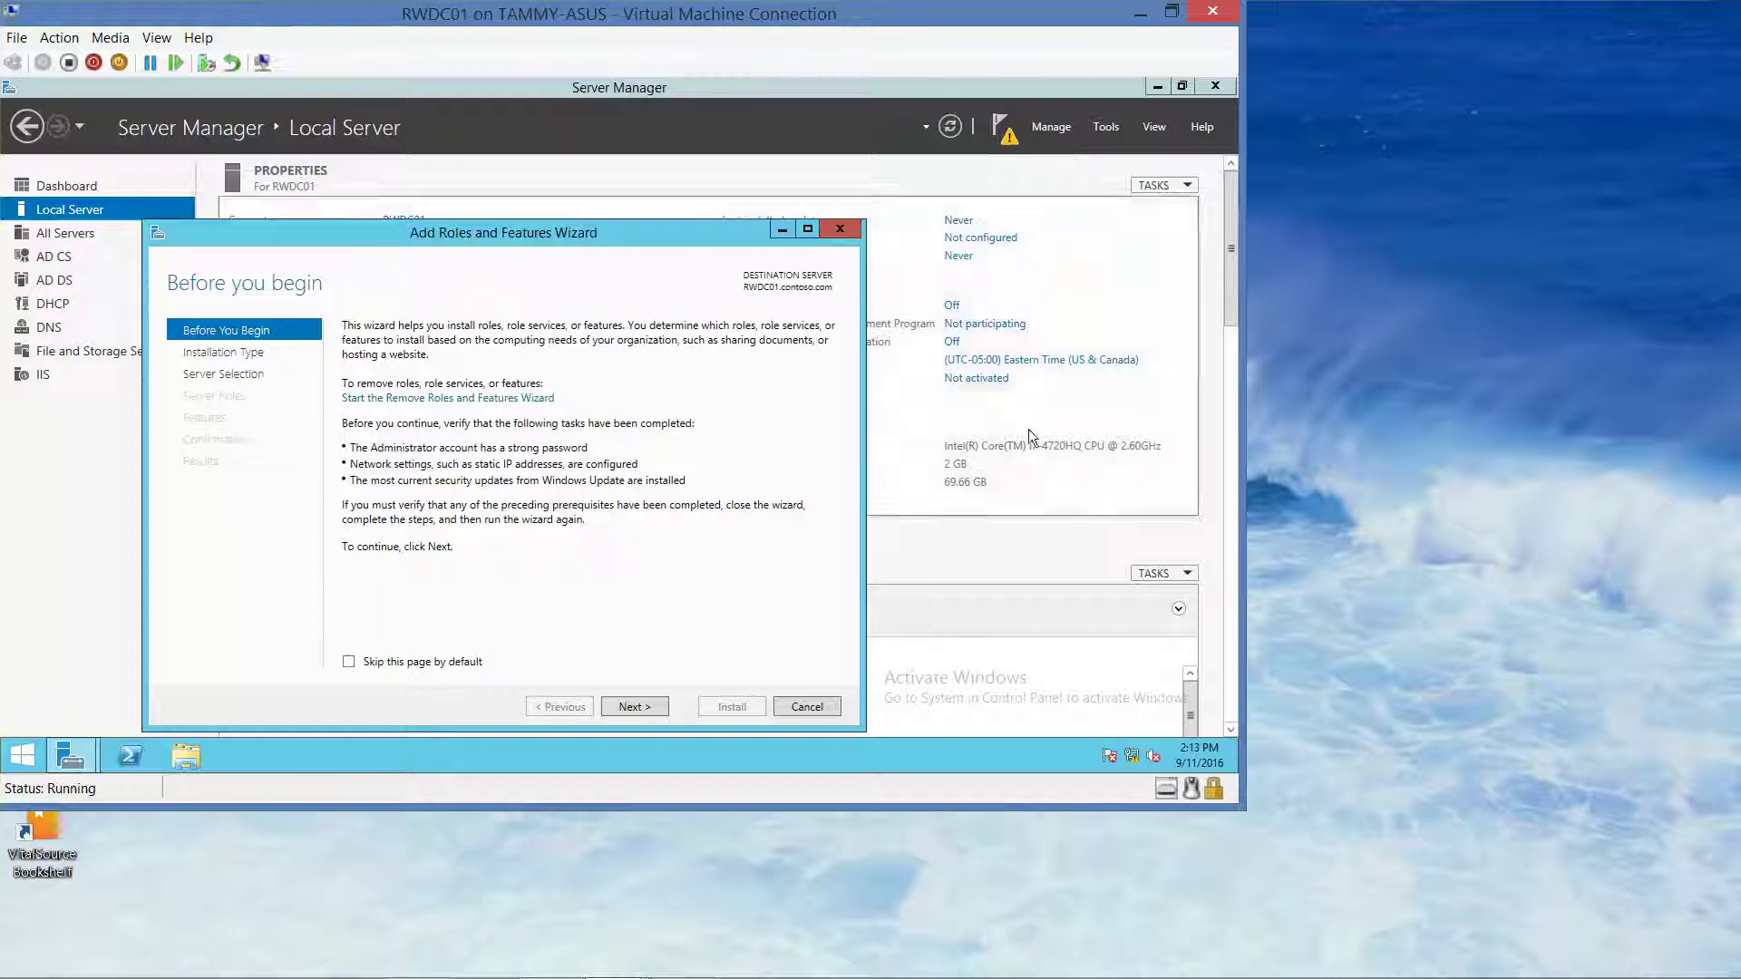
click(620, 714)
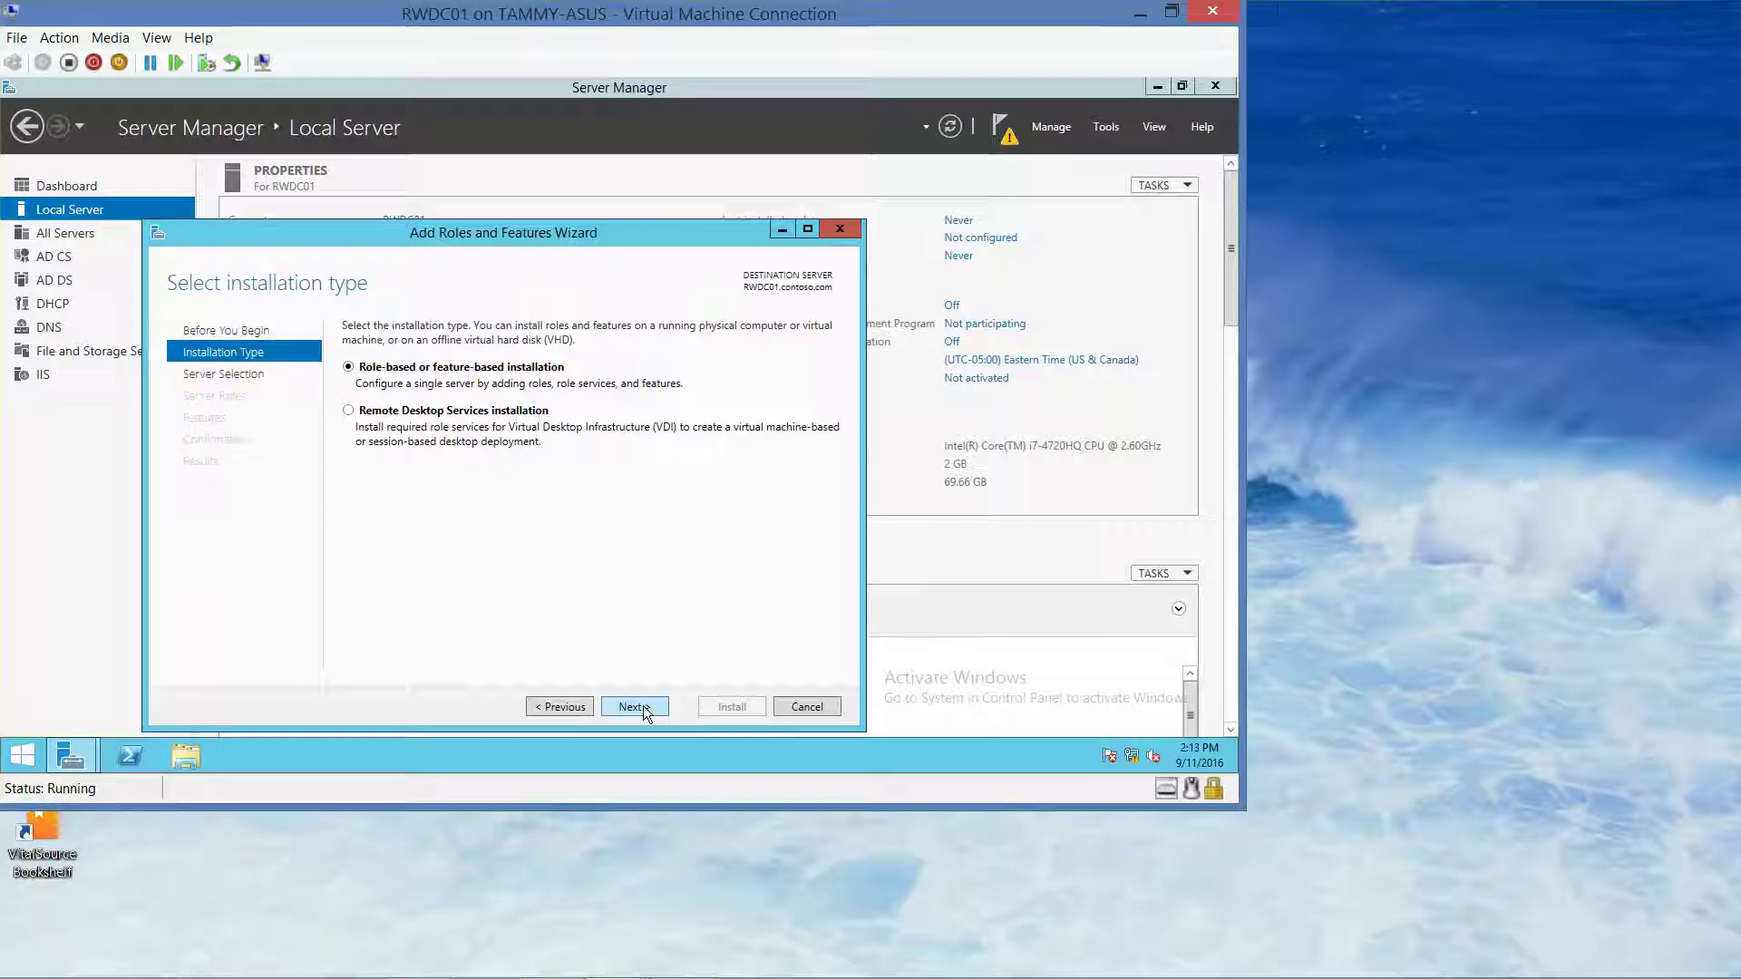
click(645, 713)
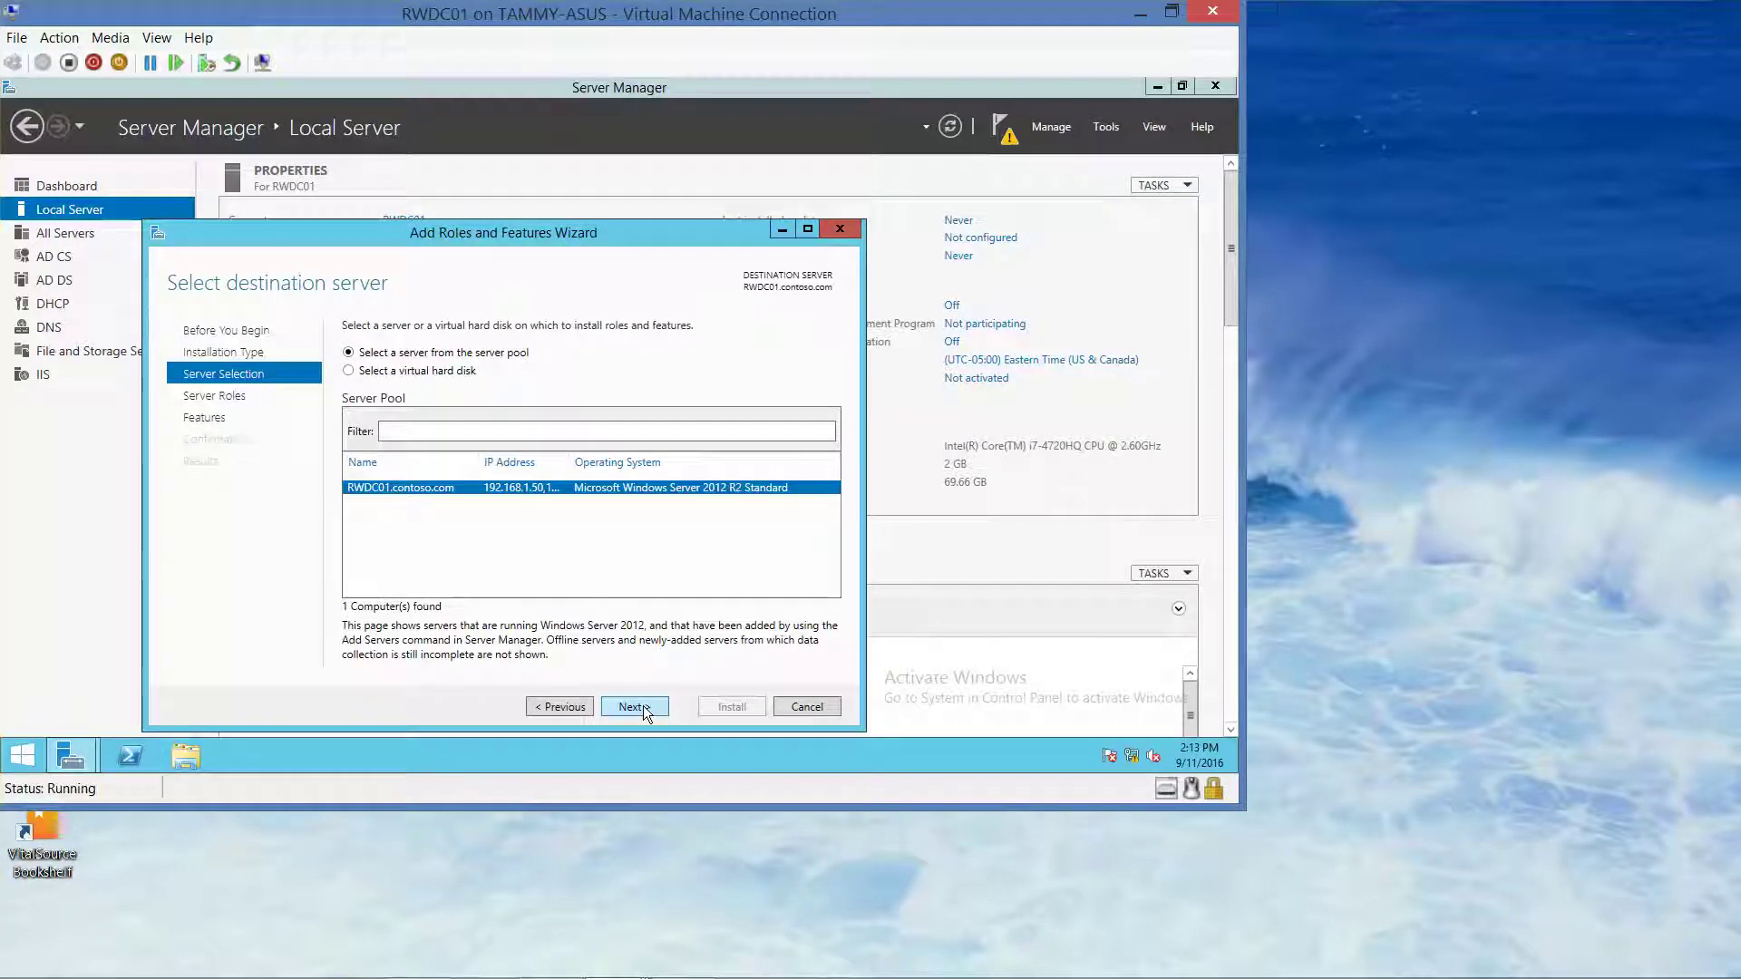
click(635, 706)
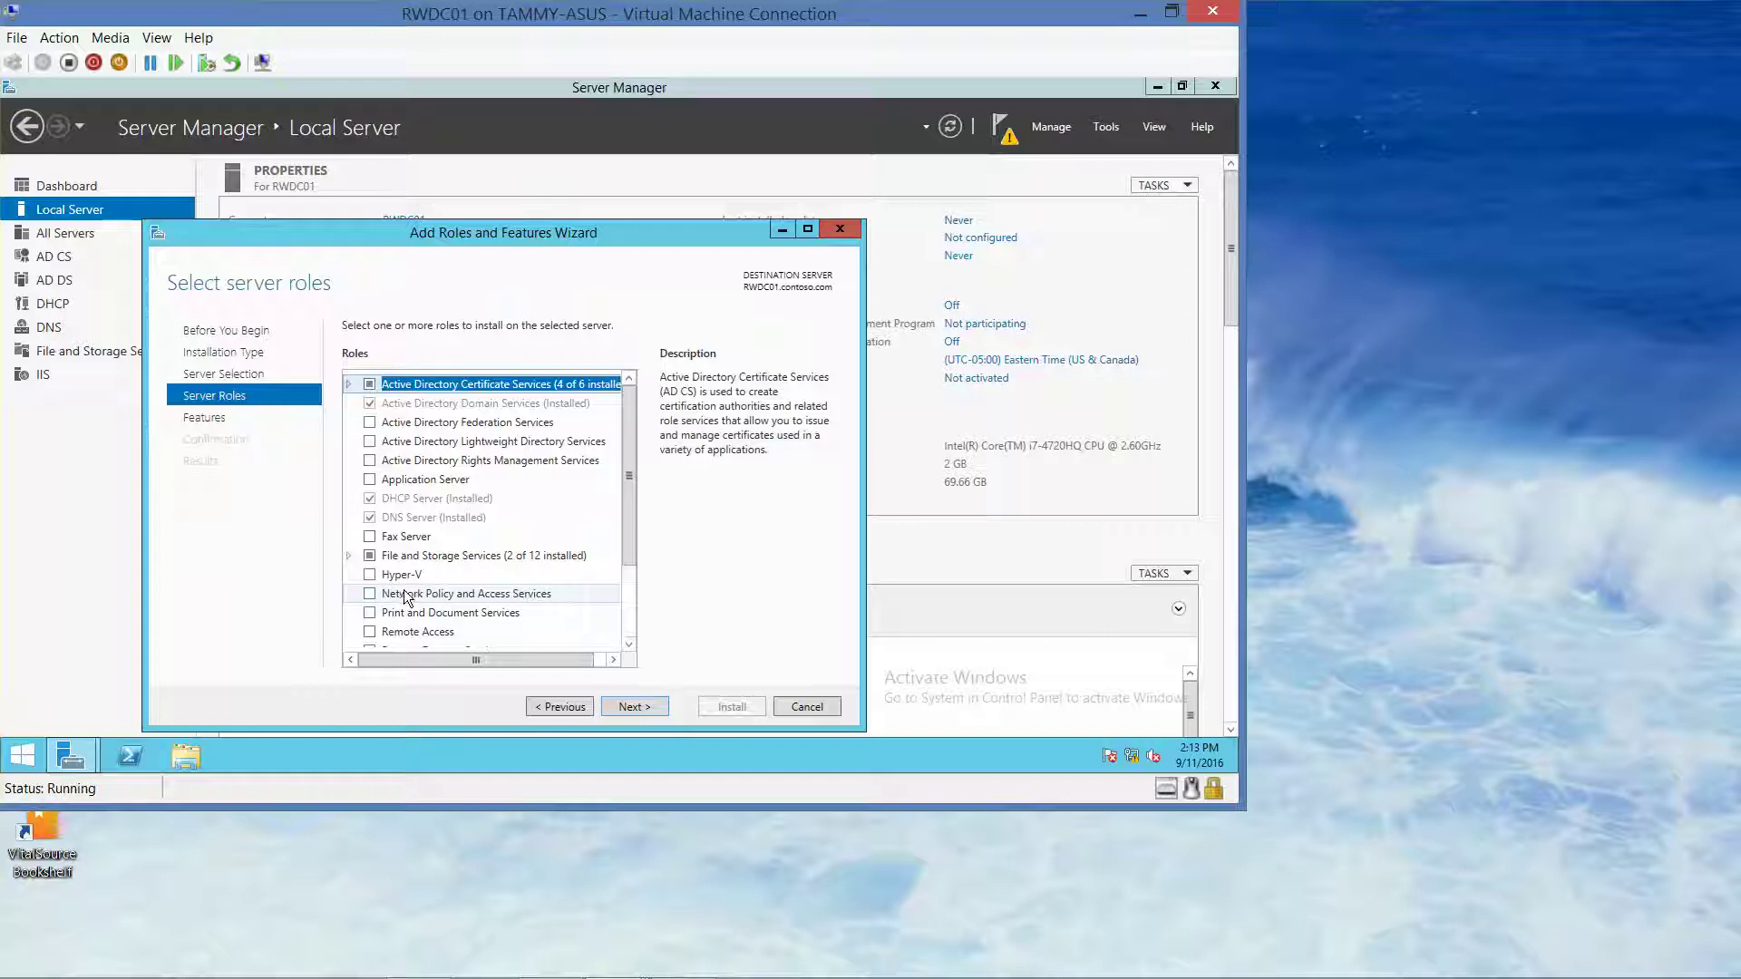
click(370, 595)
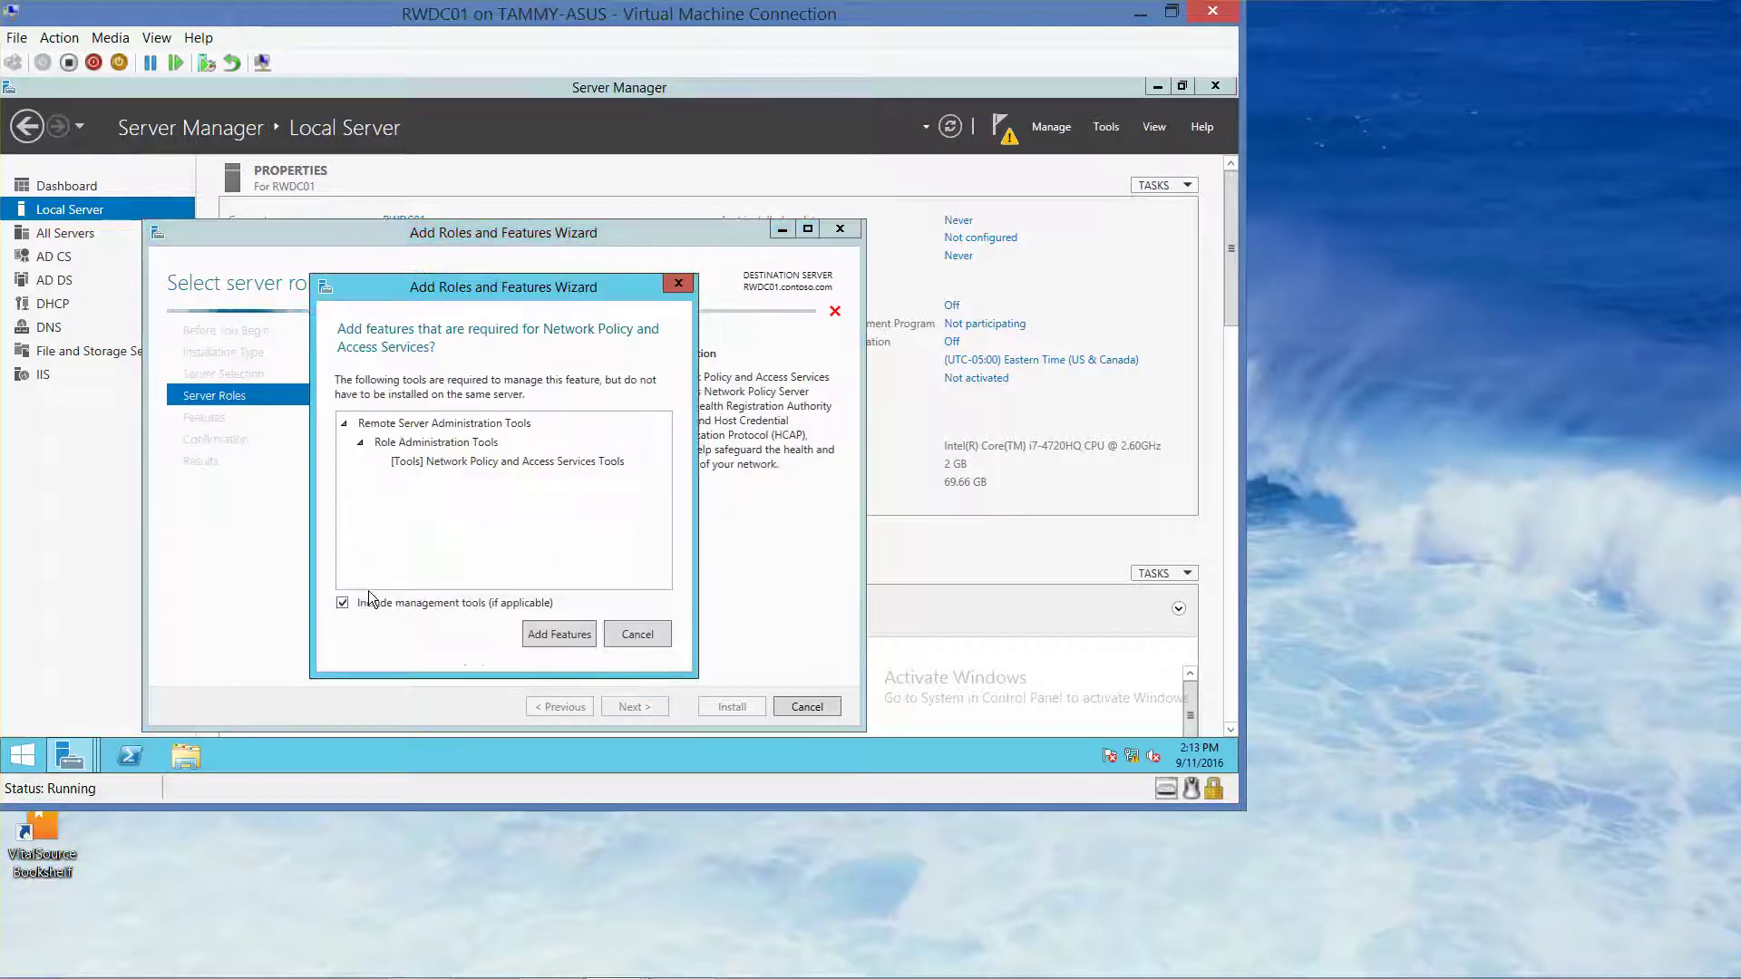
click(569, 639)
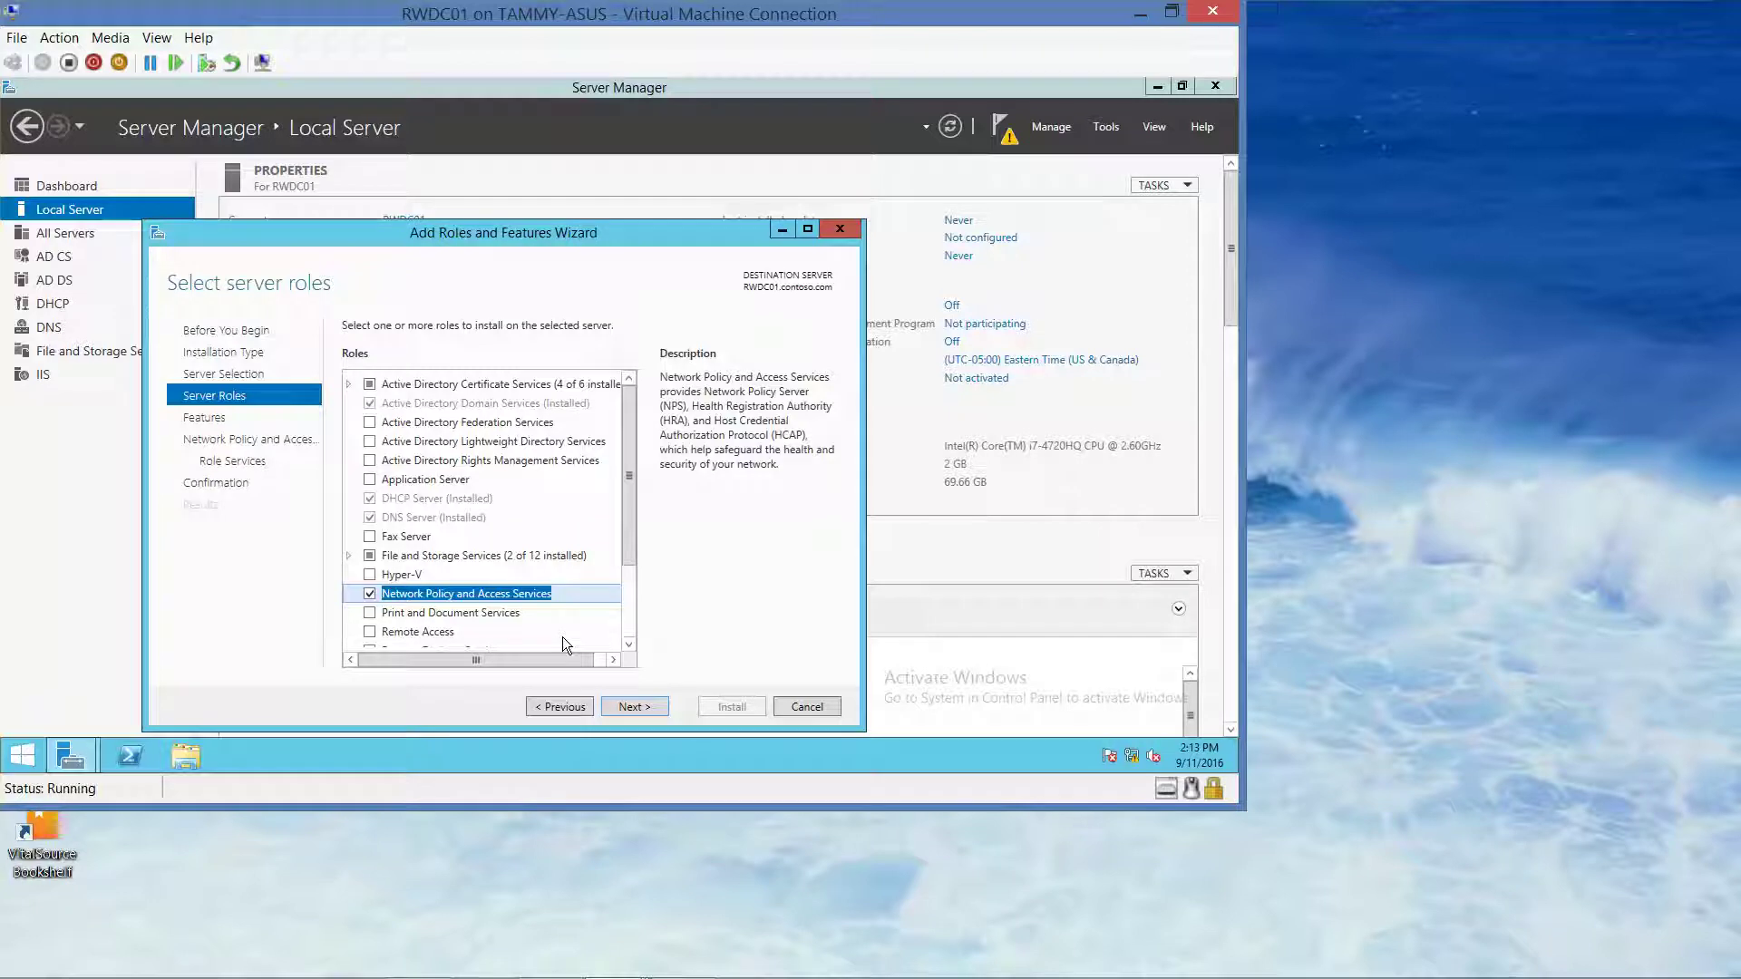
click(645, 707)
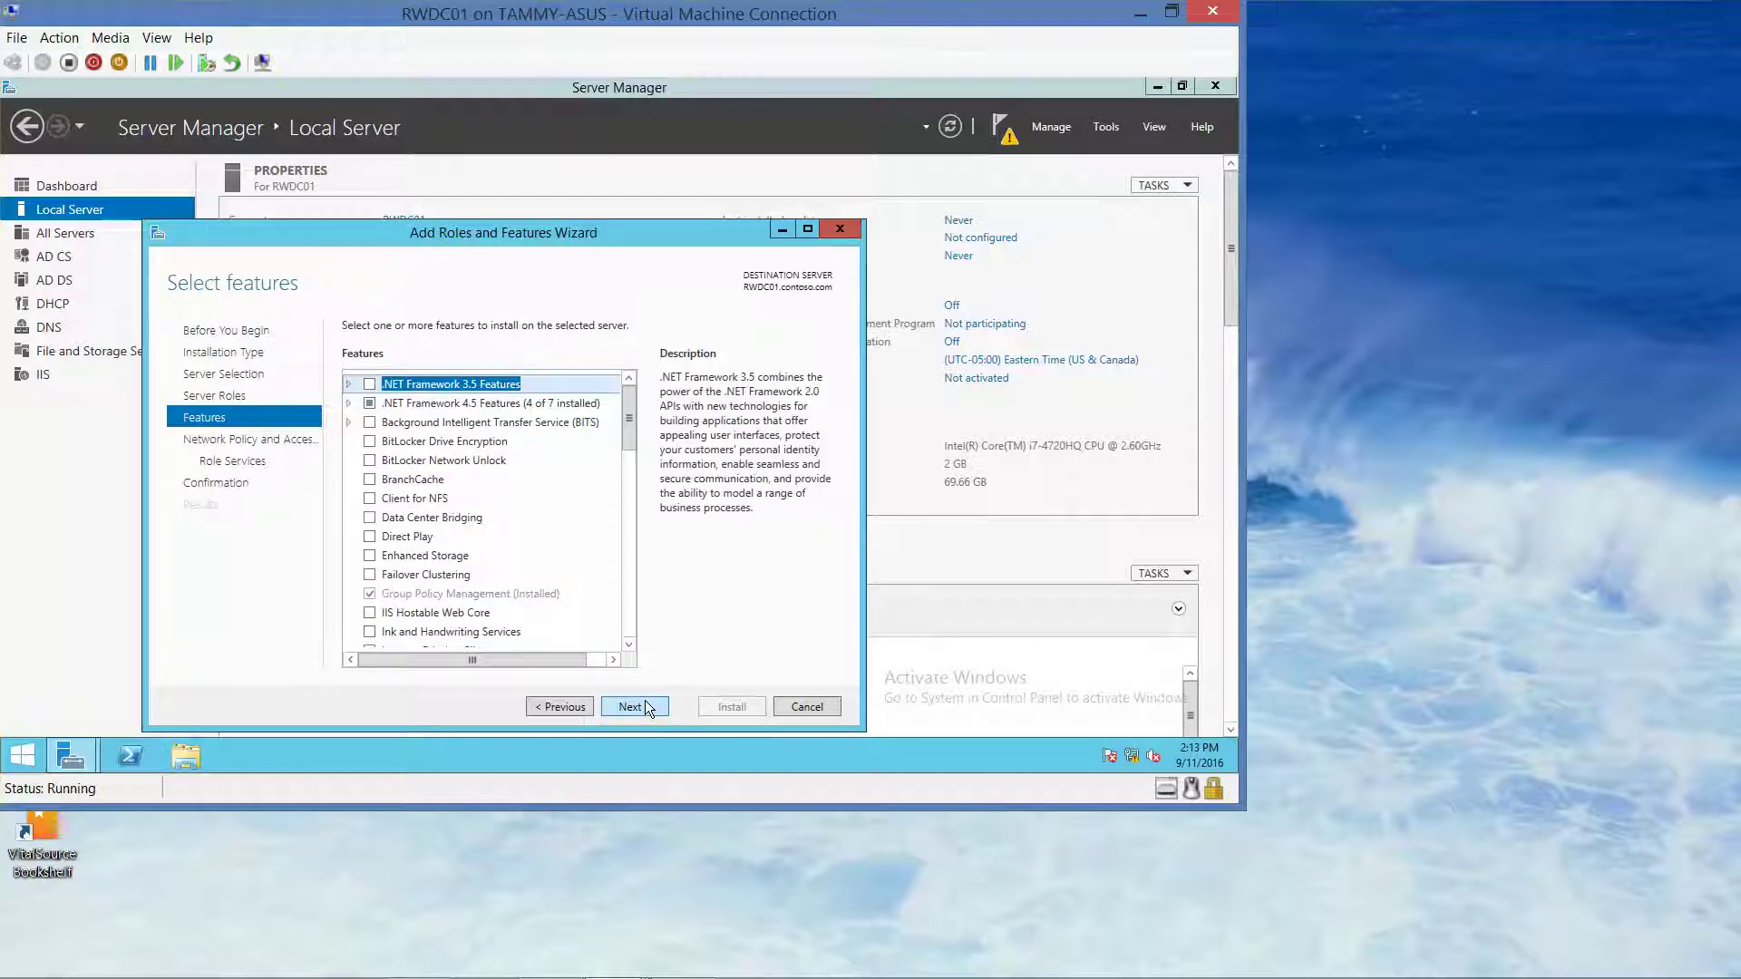
click(644, 706)
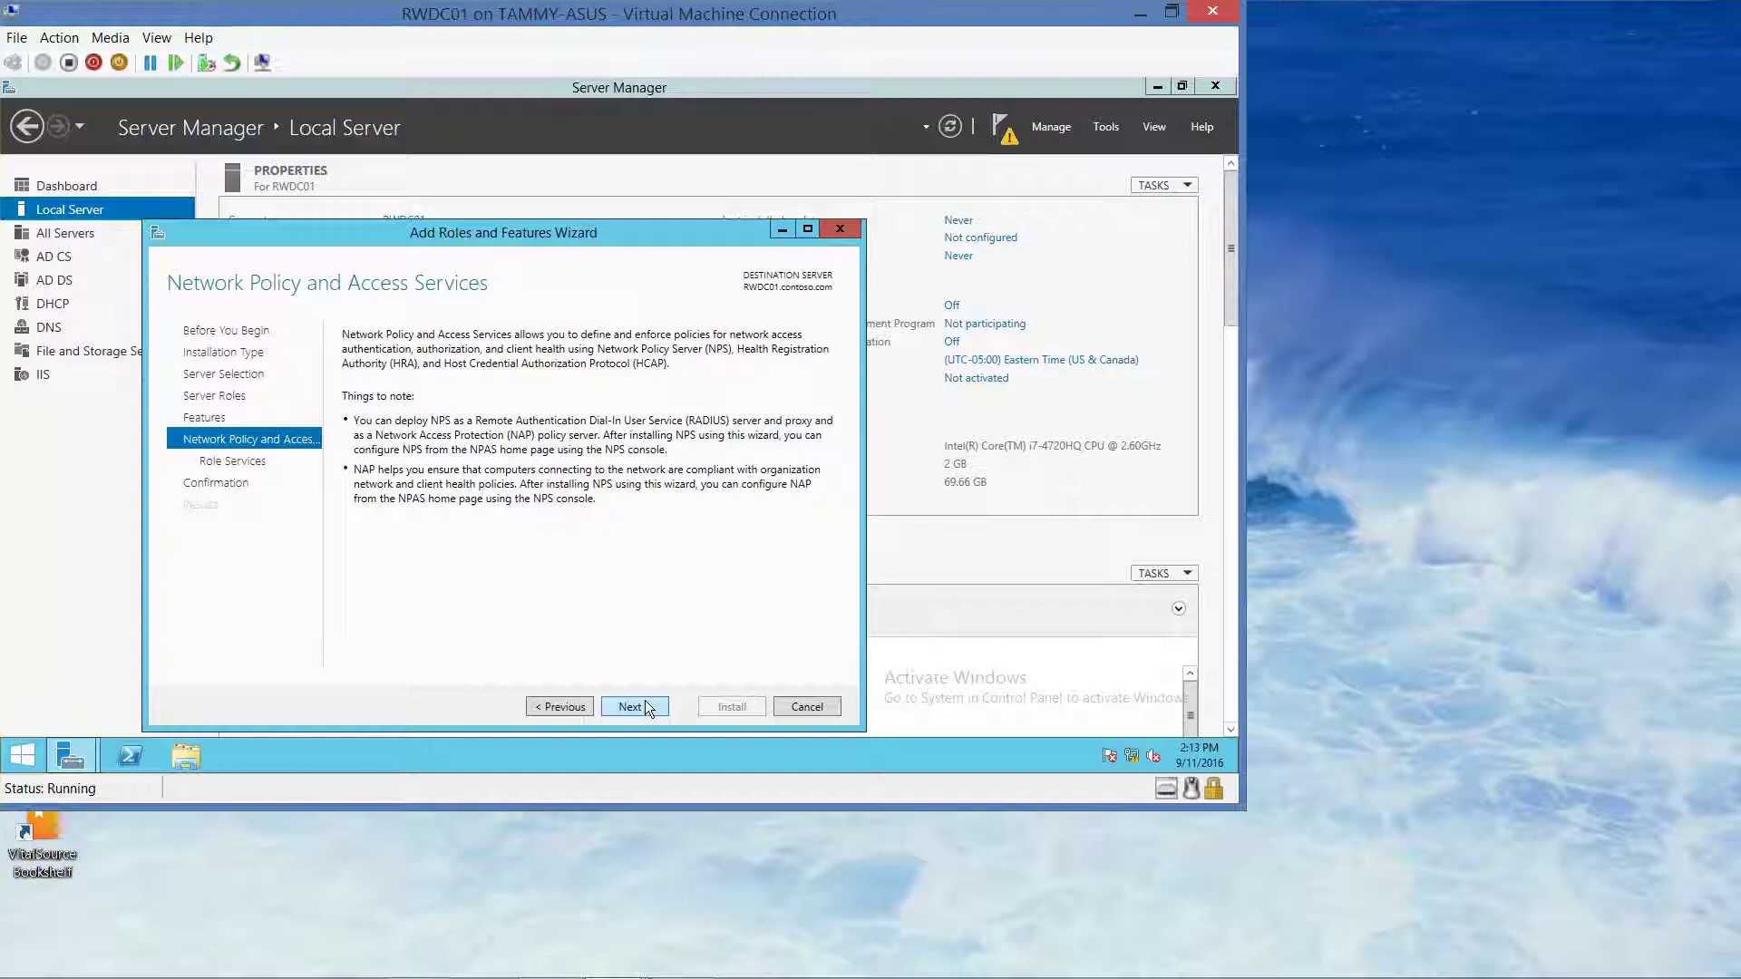
click(645, 706)
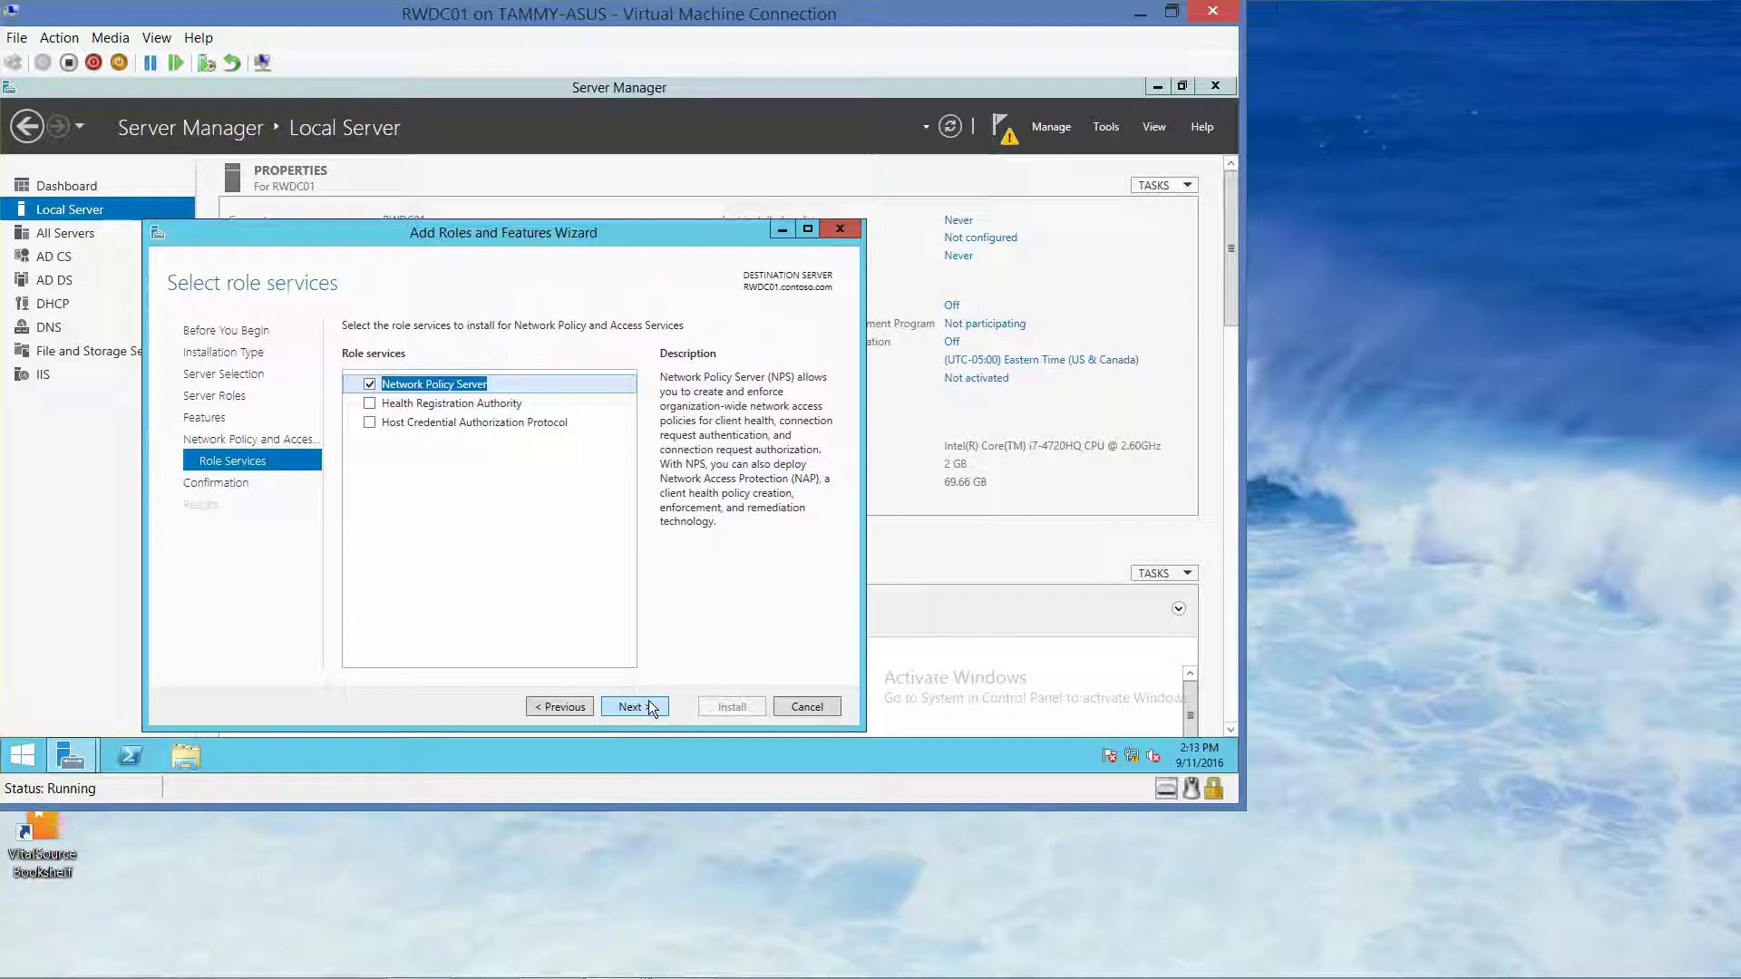
click(651, 708)
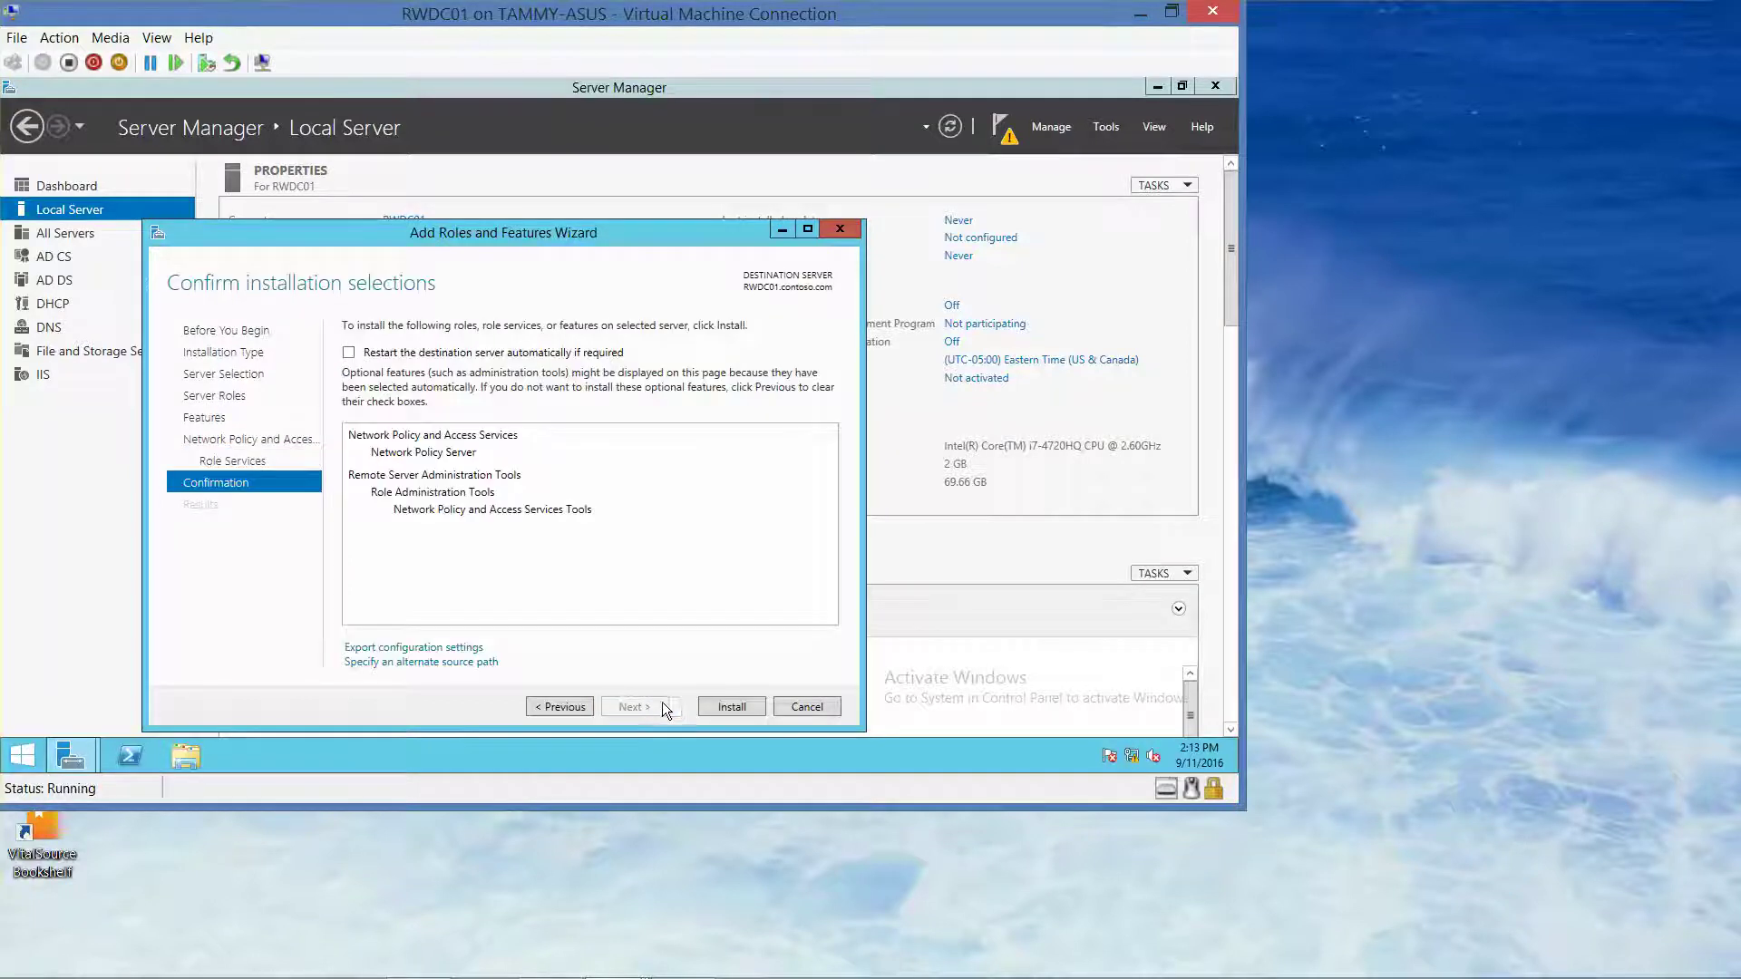
click(730, 707)
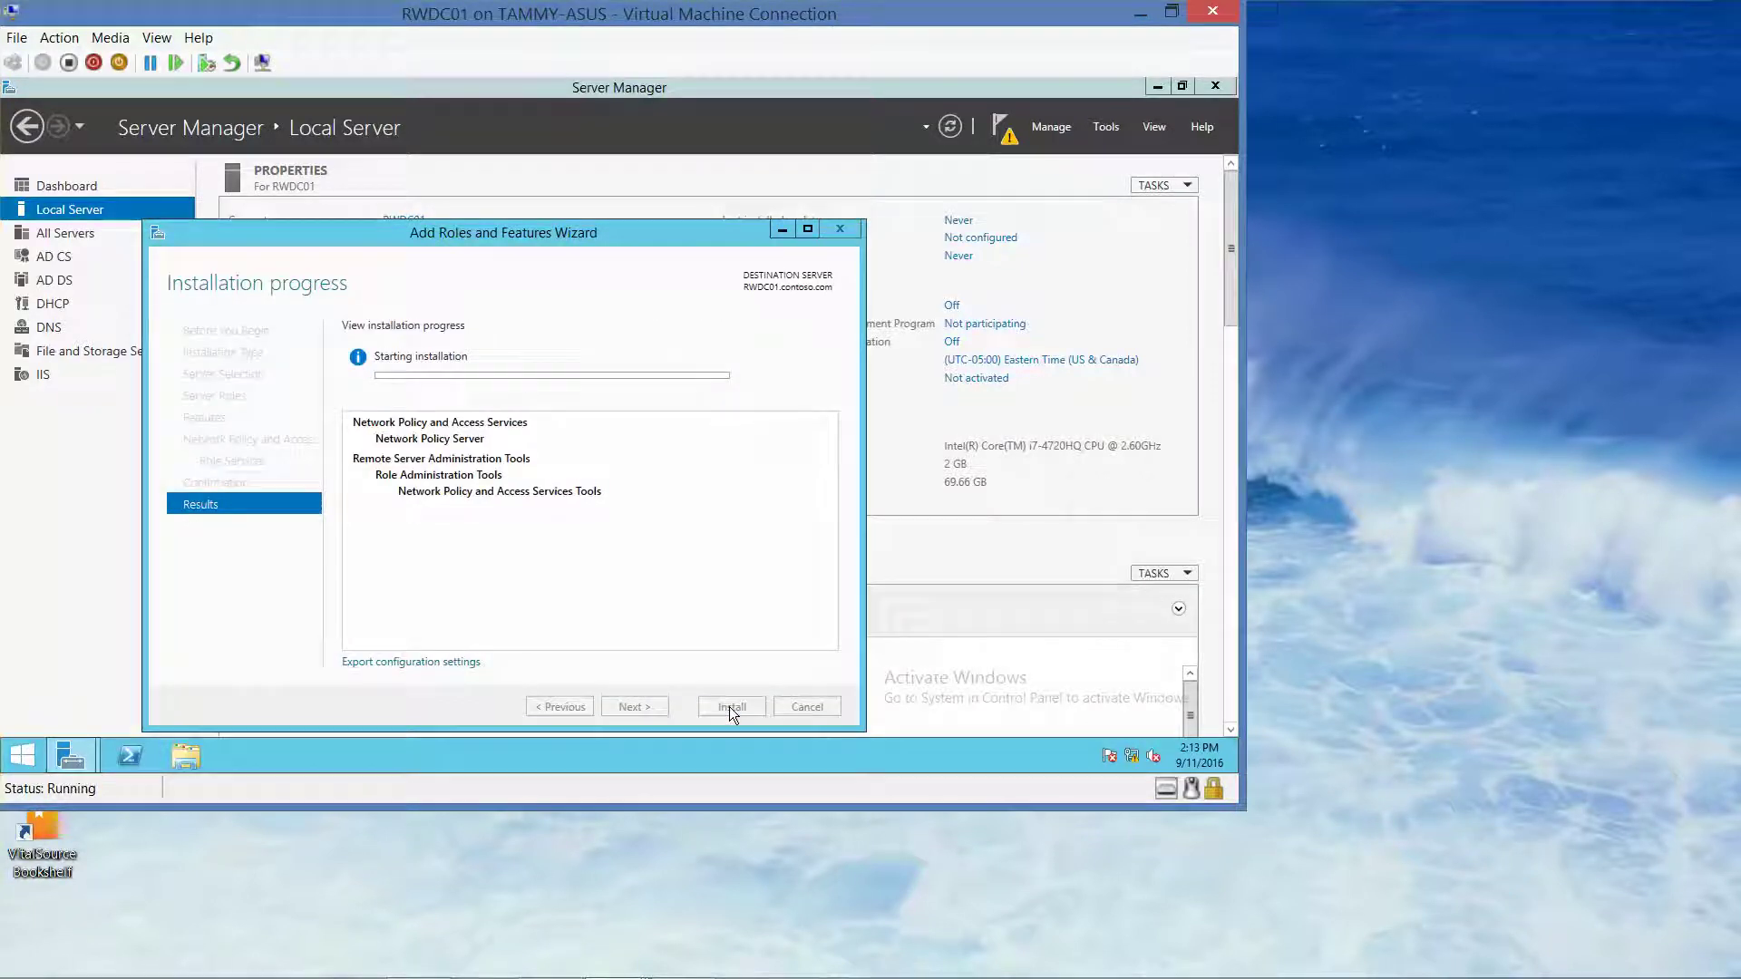
- Close the Add Roles and Features Wizard once the Network Policy Server installation succeeds
mouse_move(635, 961)
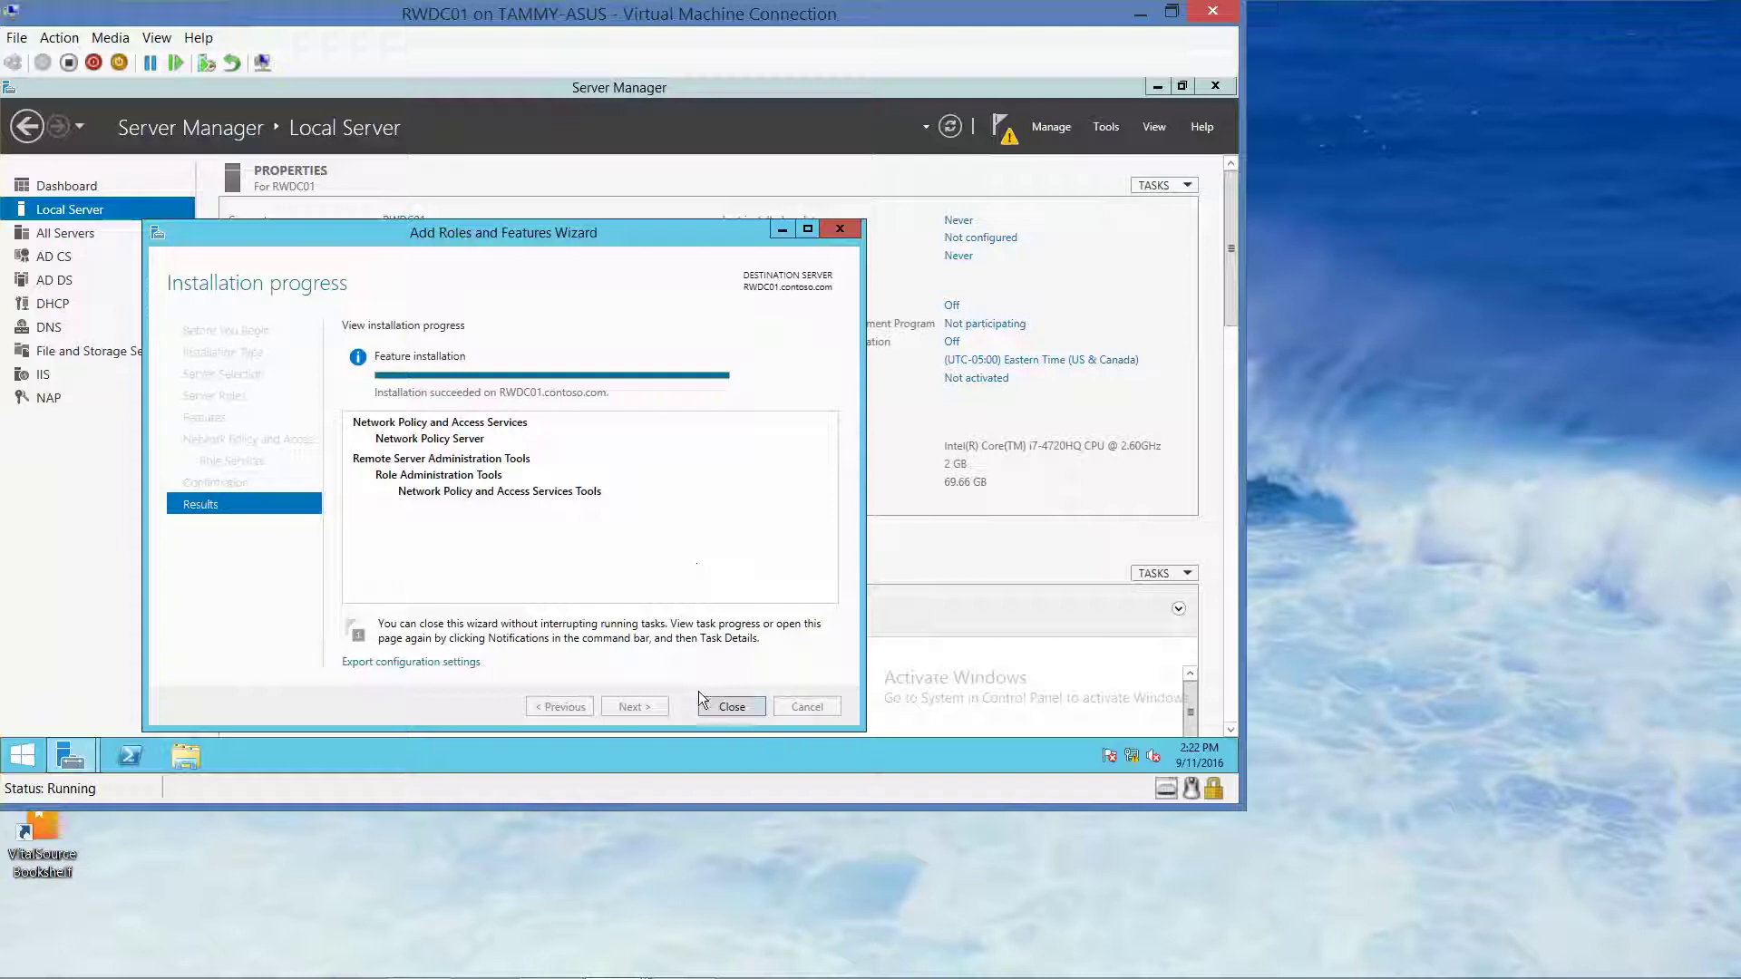
click(722, 709)
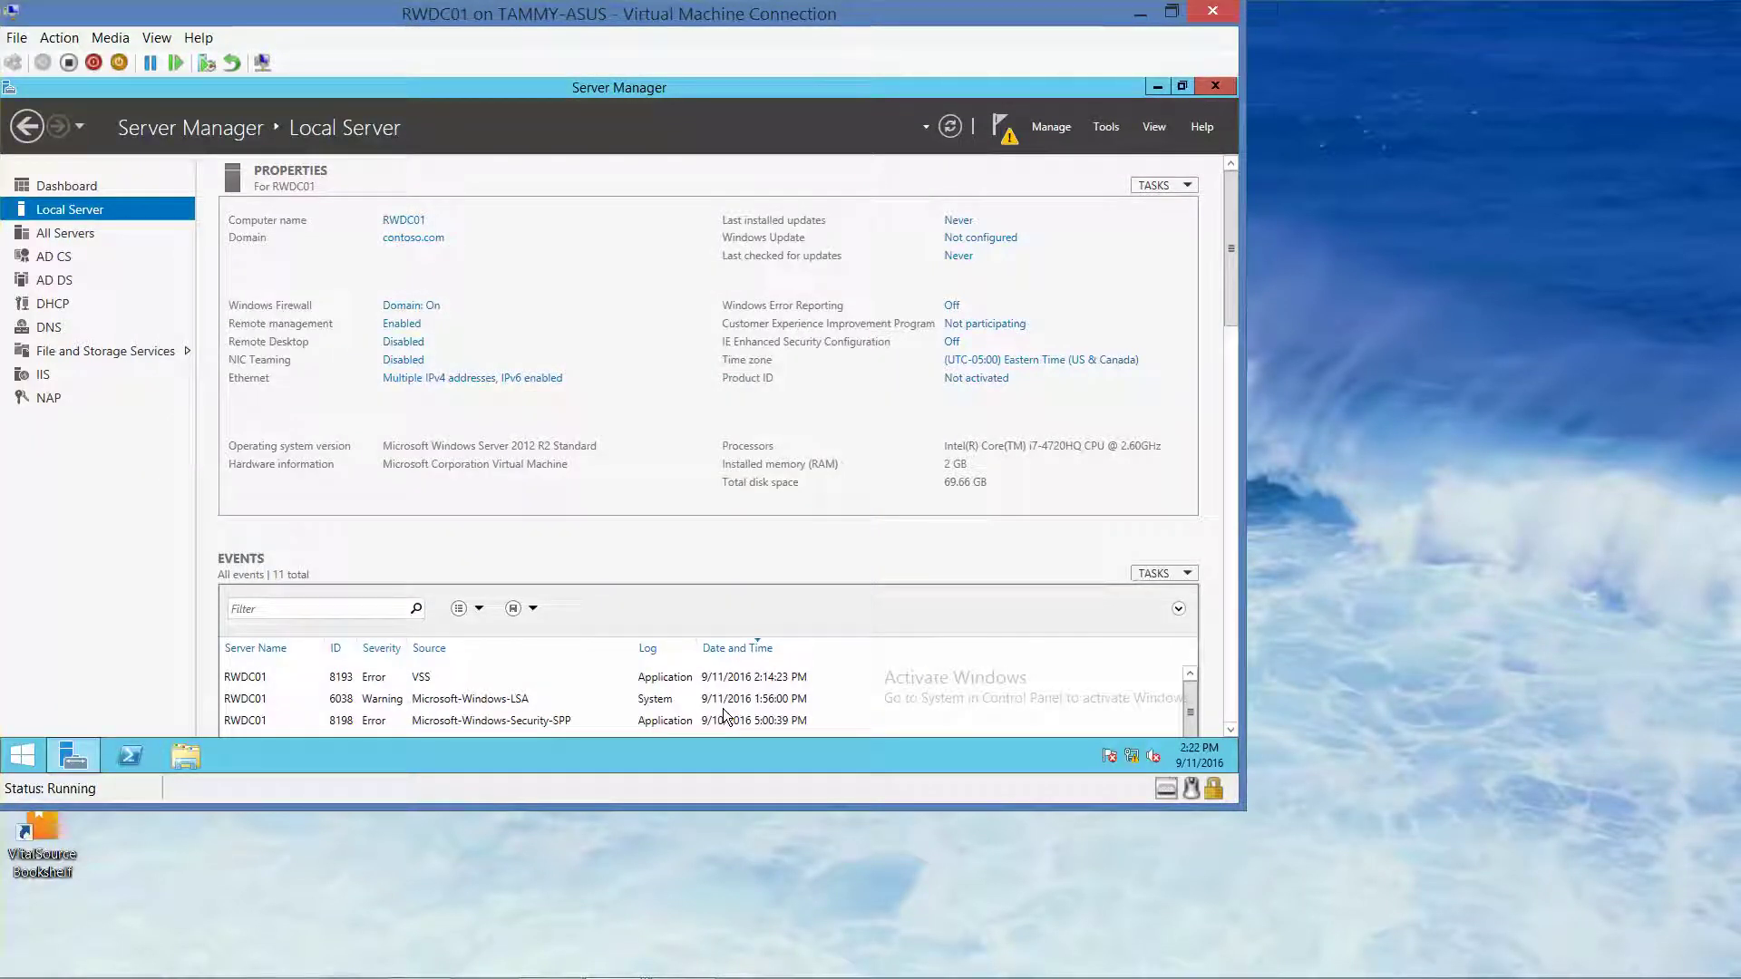
click(1110, 127)
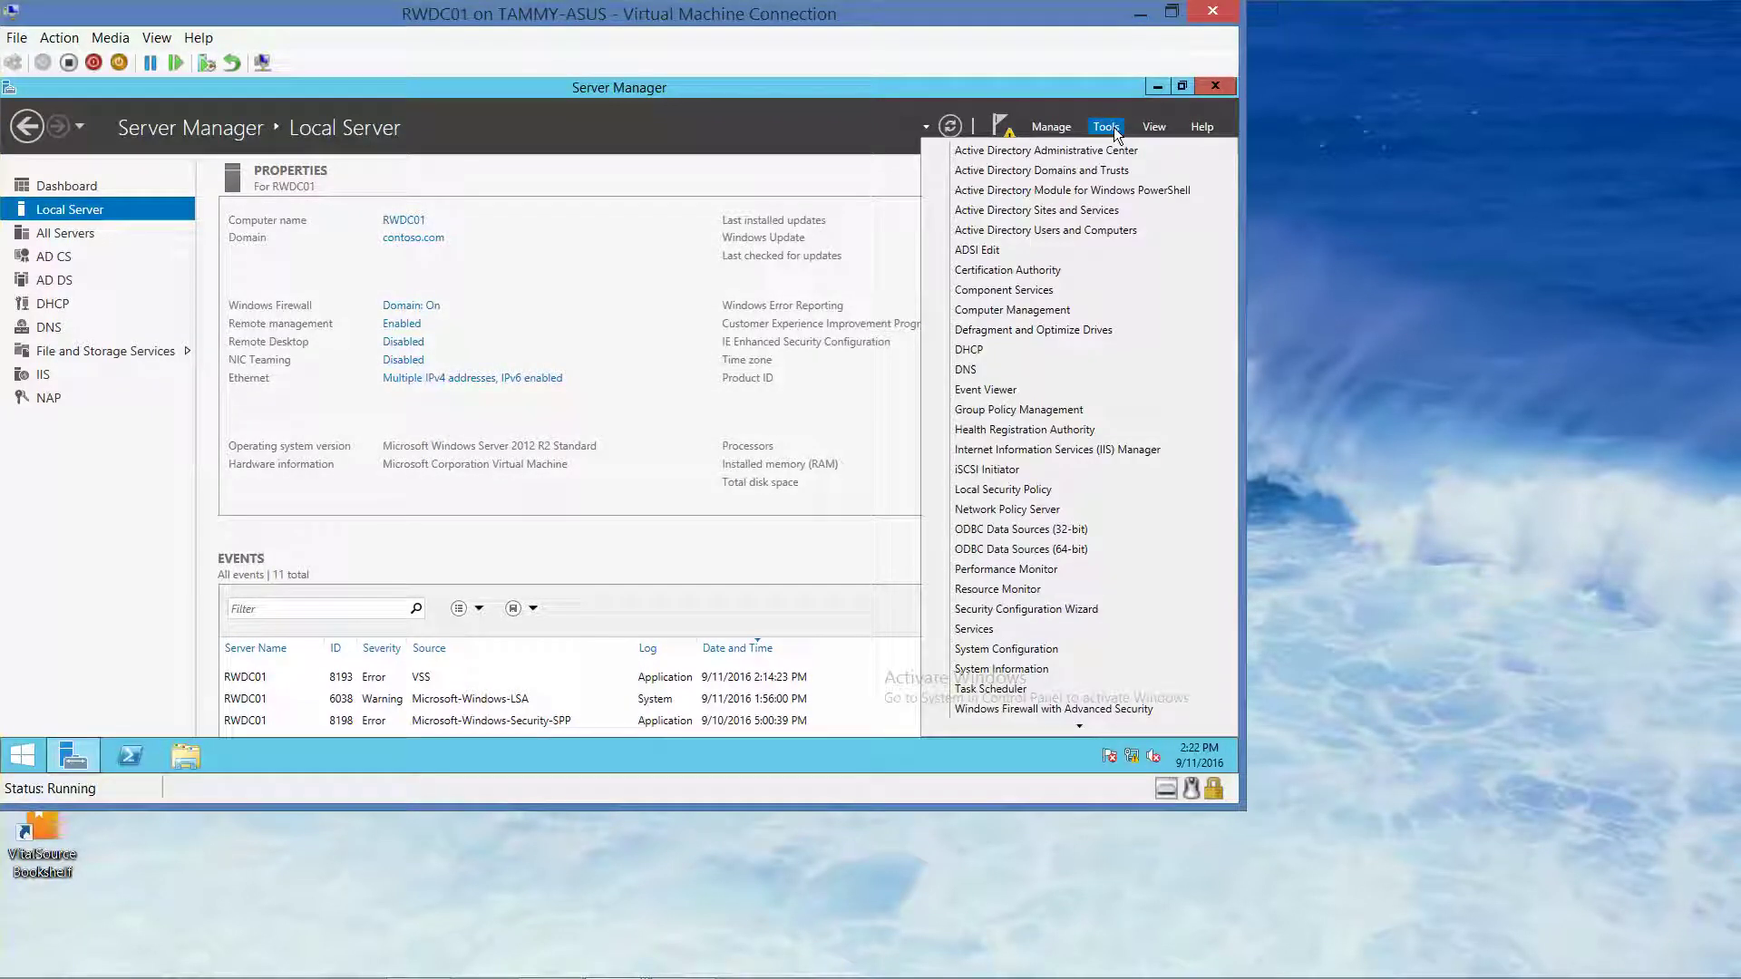
- Launch the Network Policy Server console maximized, with a wider navigation tree pane
click(1032, 512)
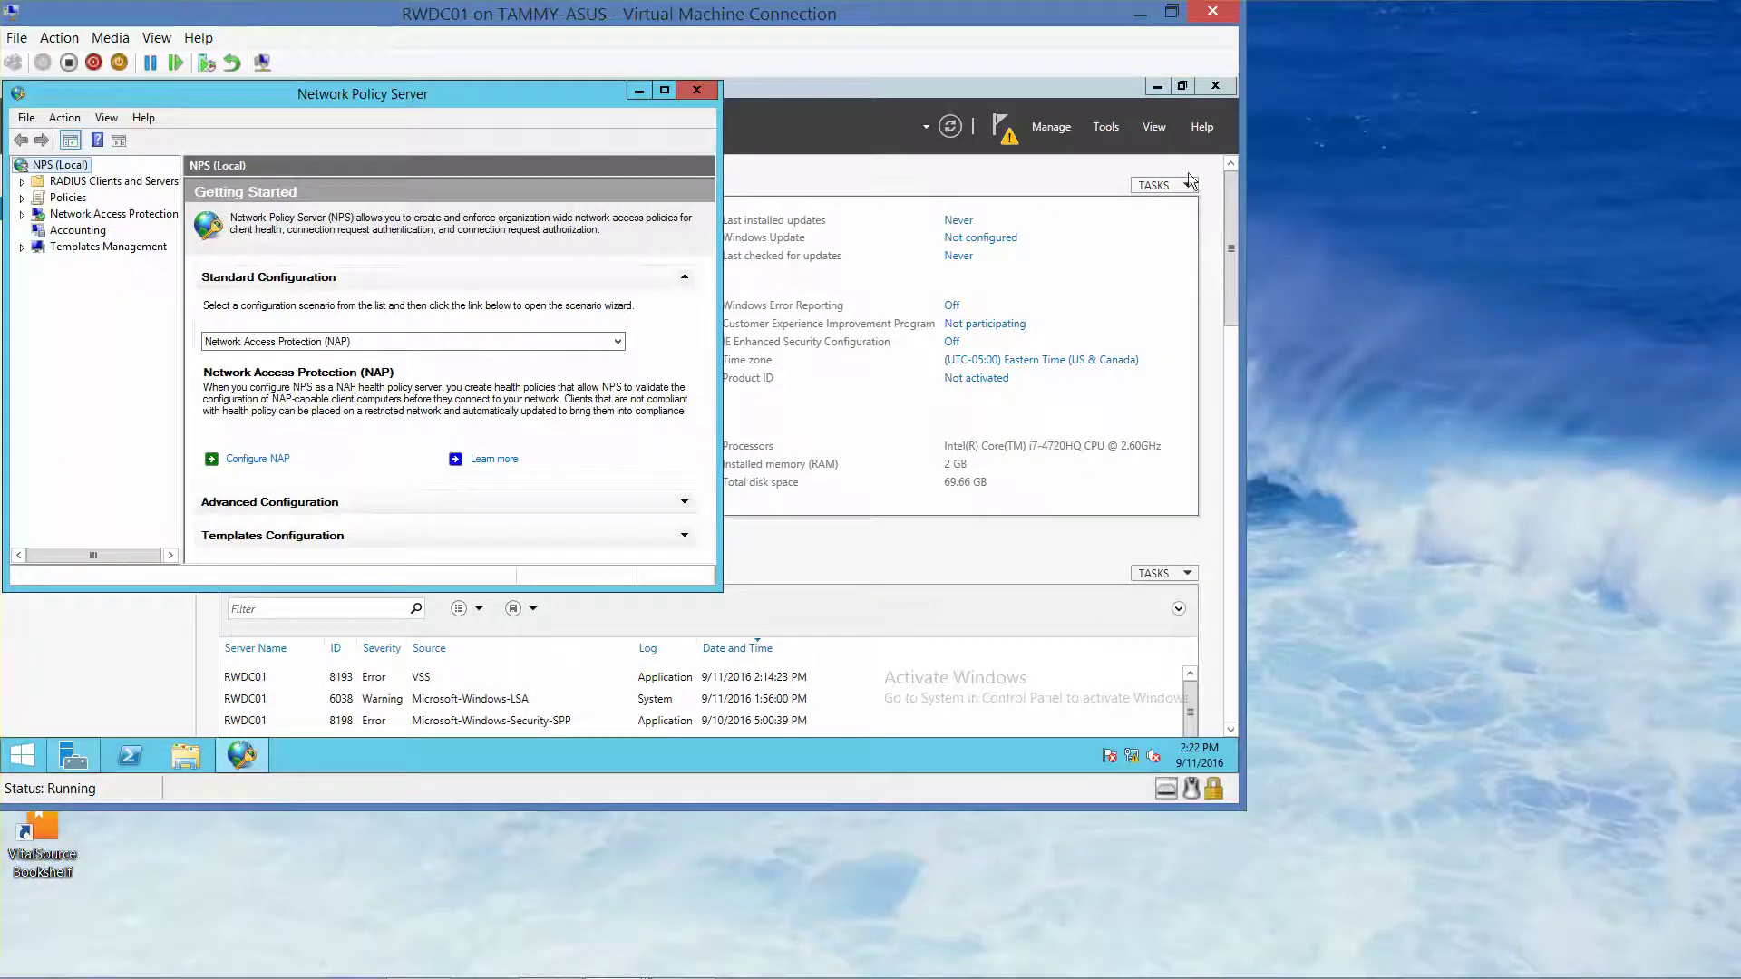
click(1158, 86)
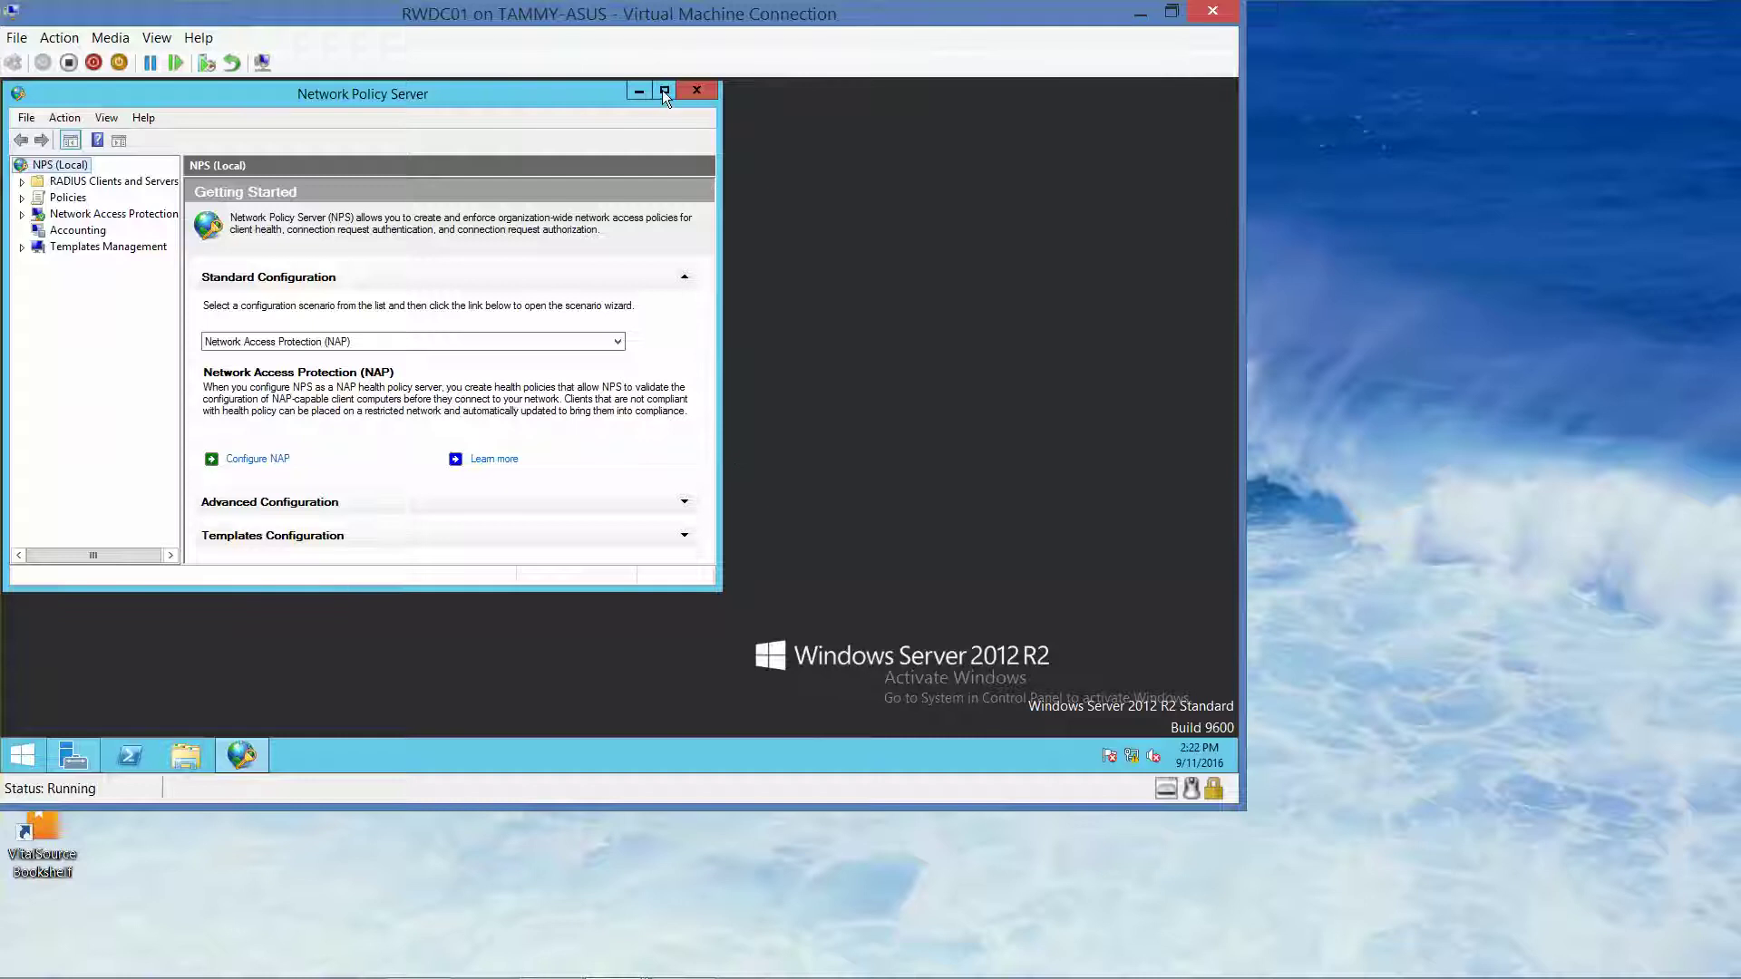
click(663, 90)
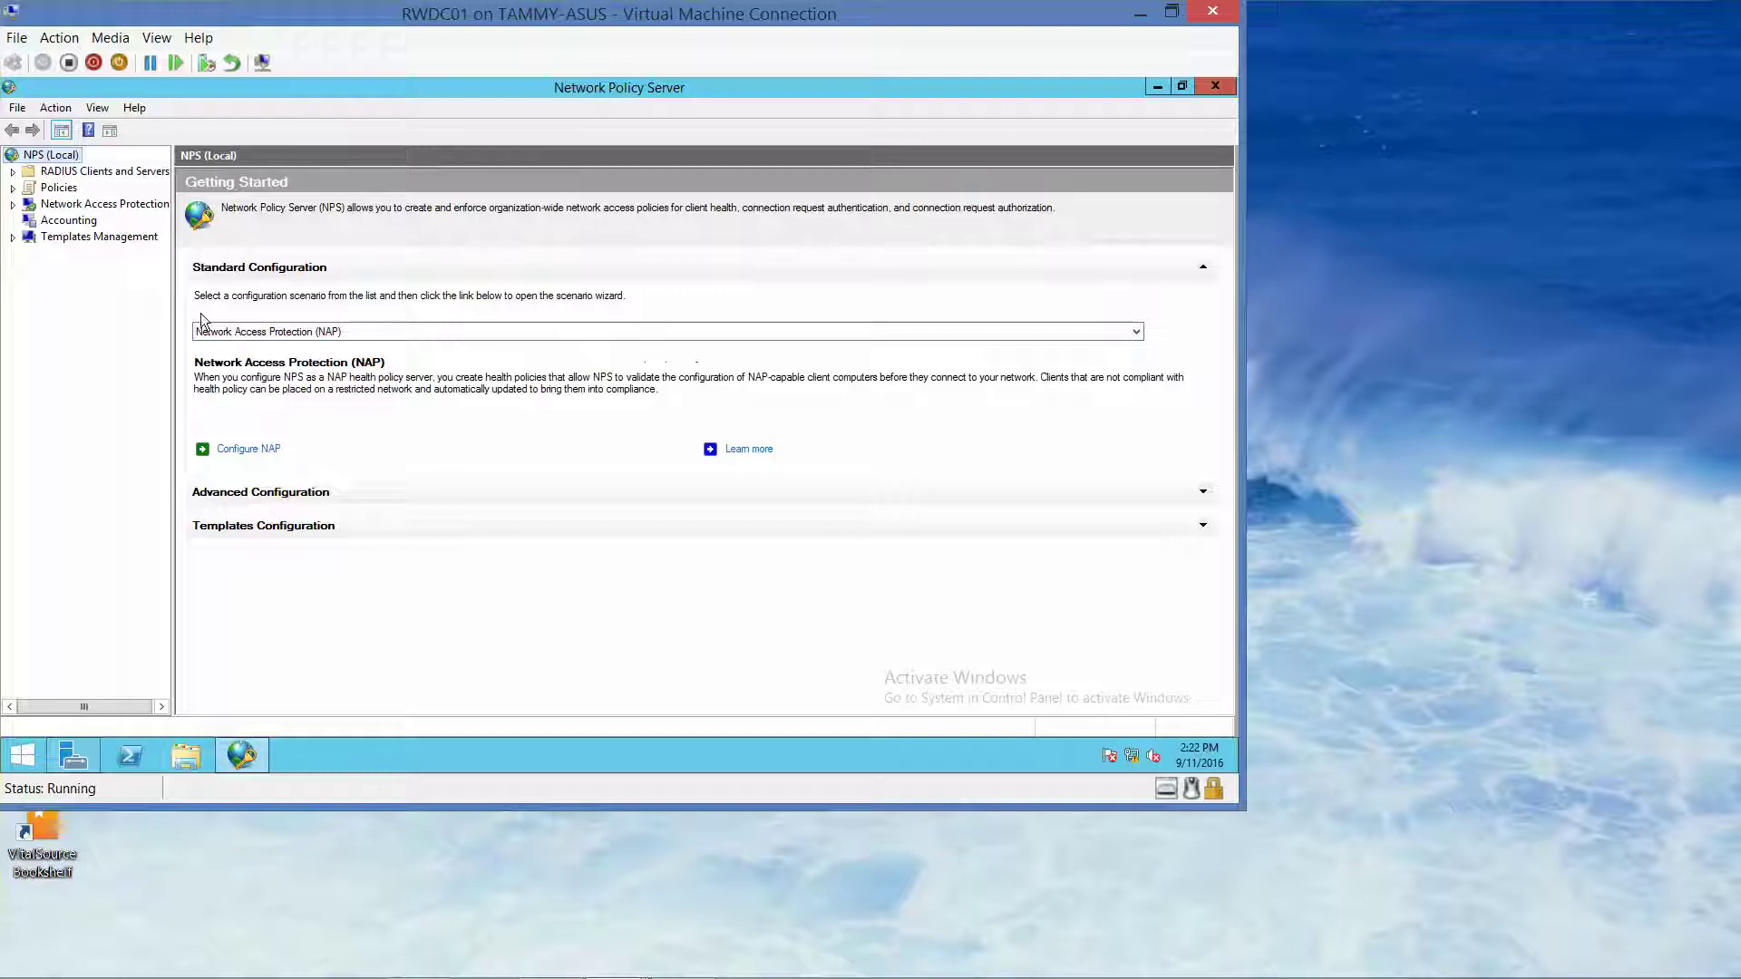
drag(171, 310, 286, 317)
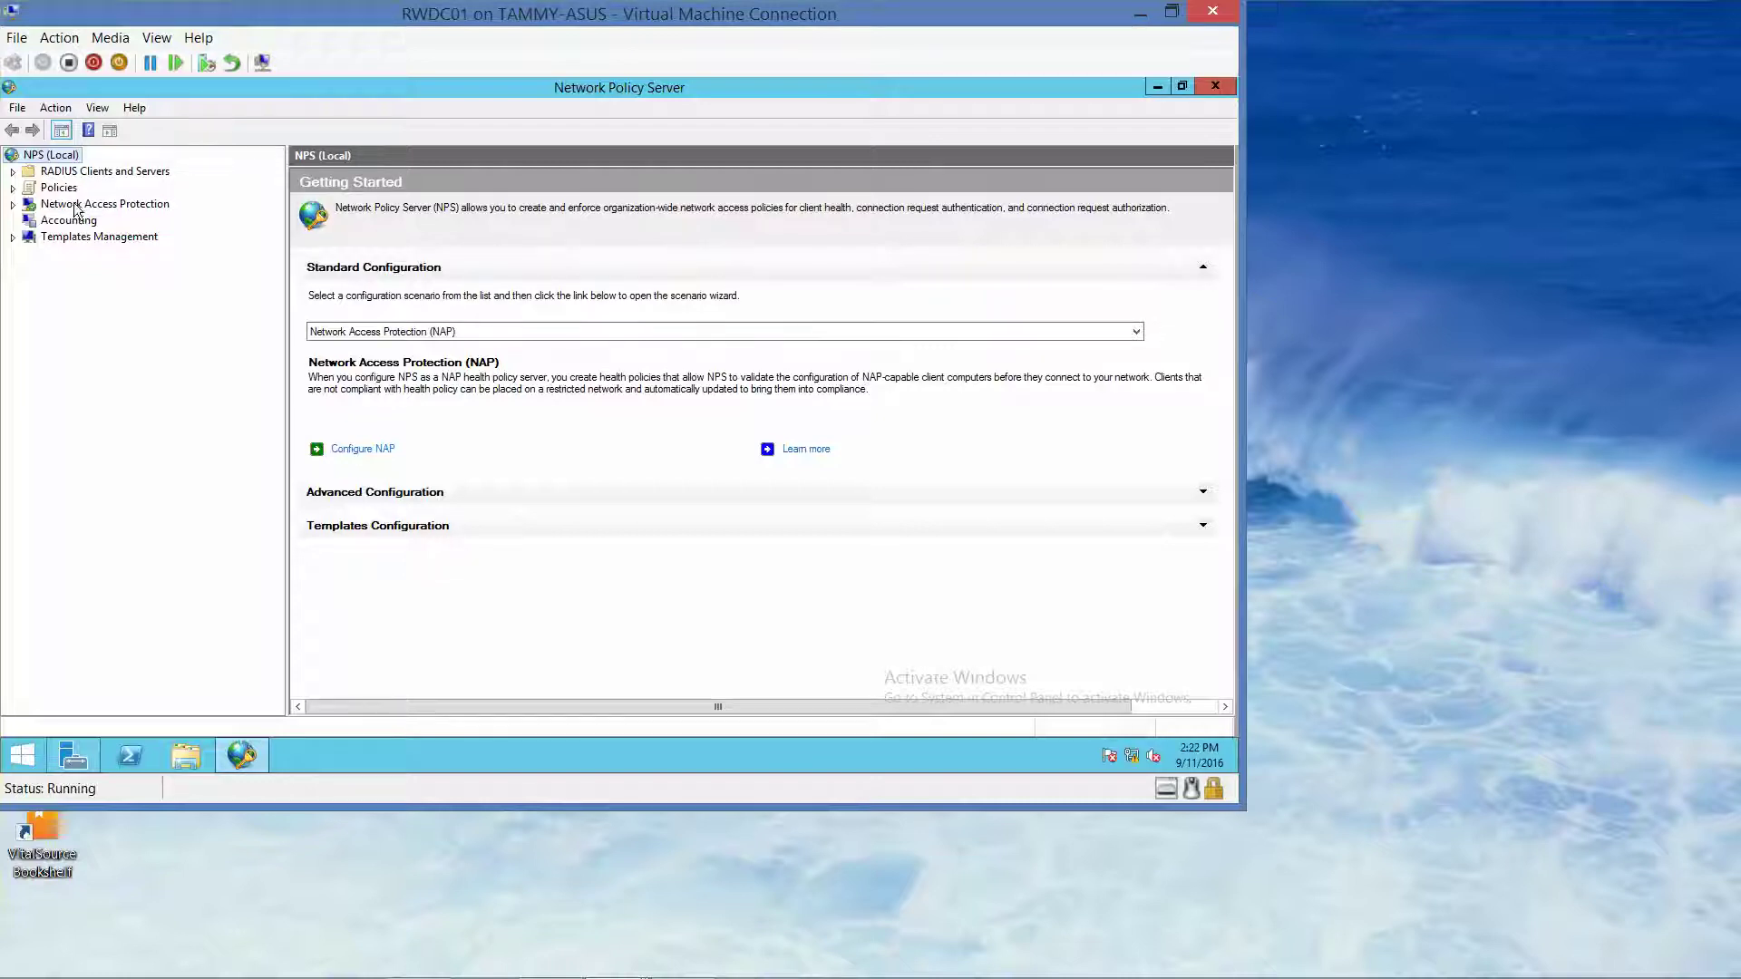
- Expand RADIUS Clients and Servers and bring up the RADIUS Clients context menu
double_click(72, 174)
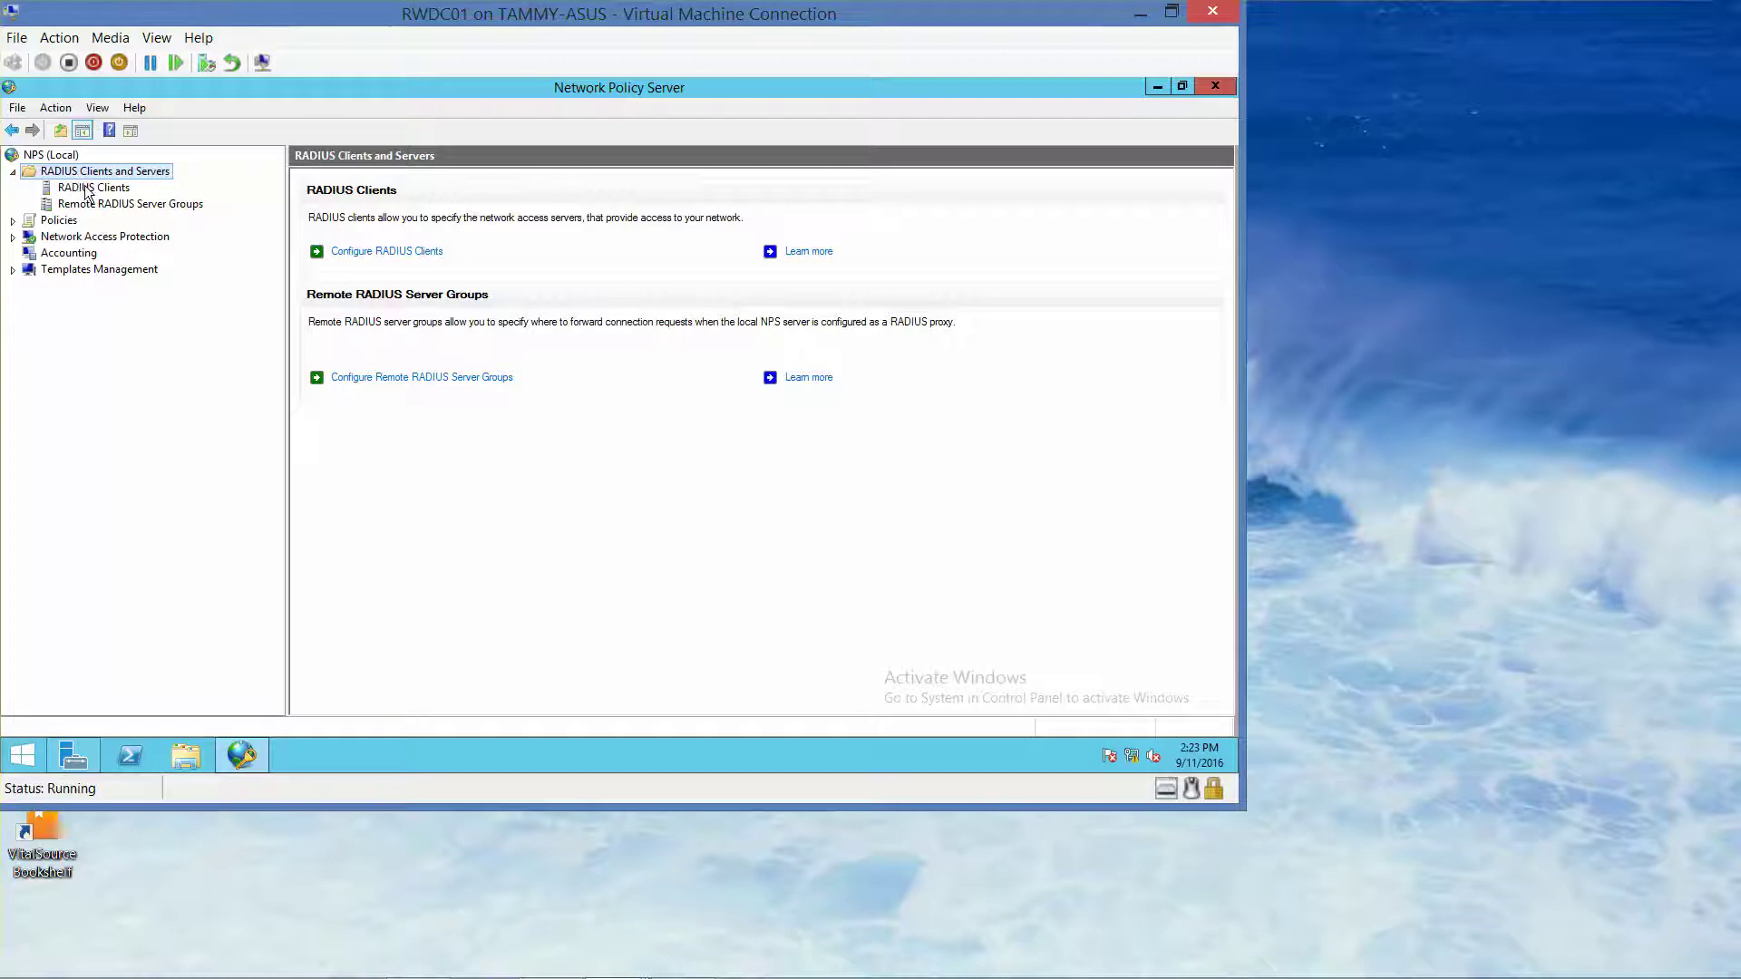
click(81, 187)
right_click(86, 188)
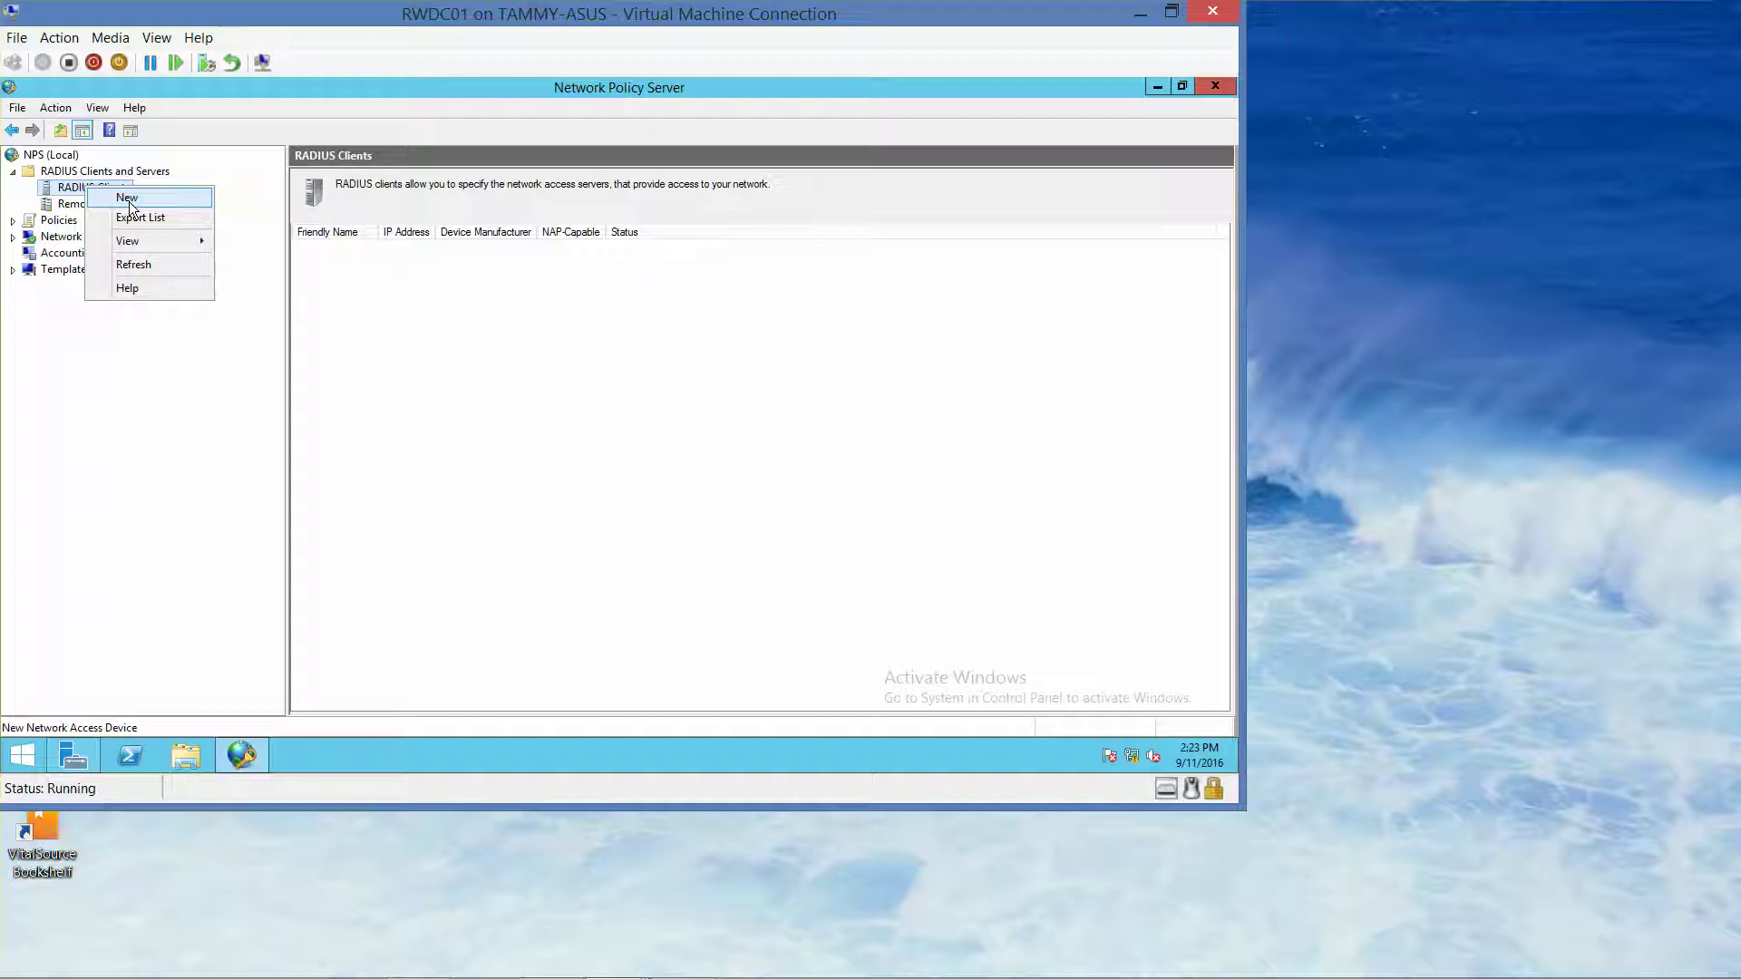
click(129, 201)
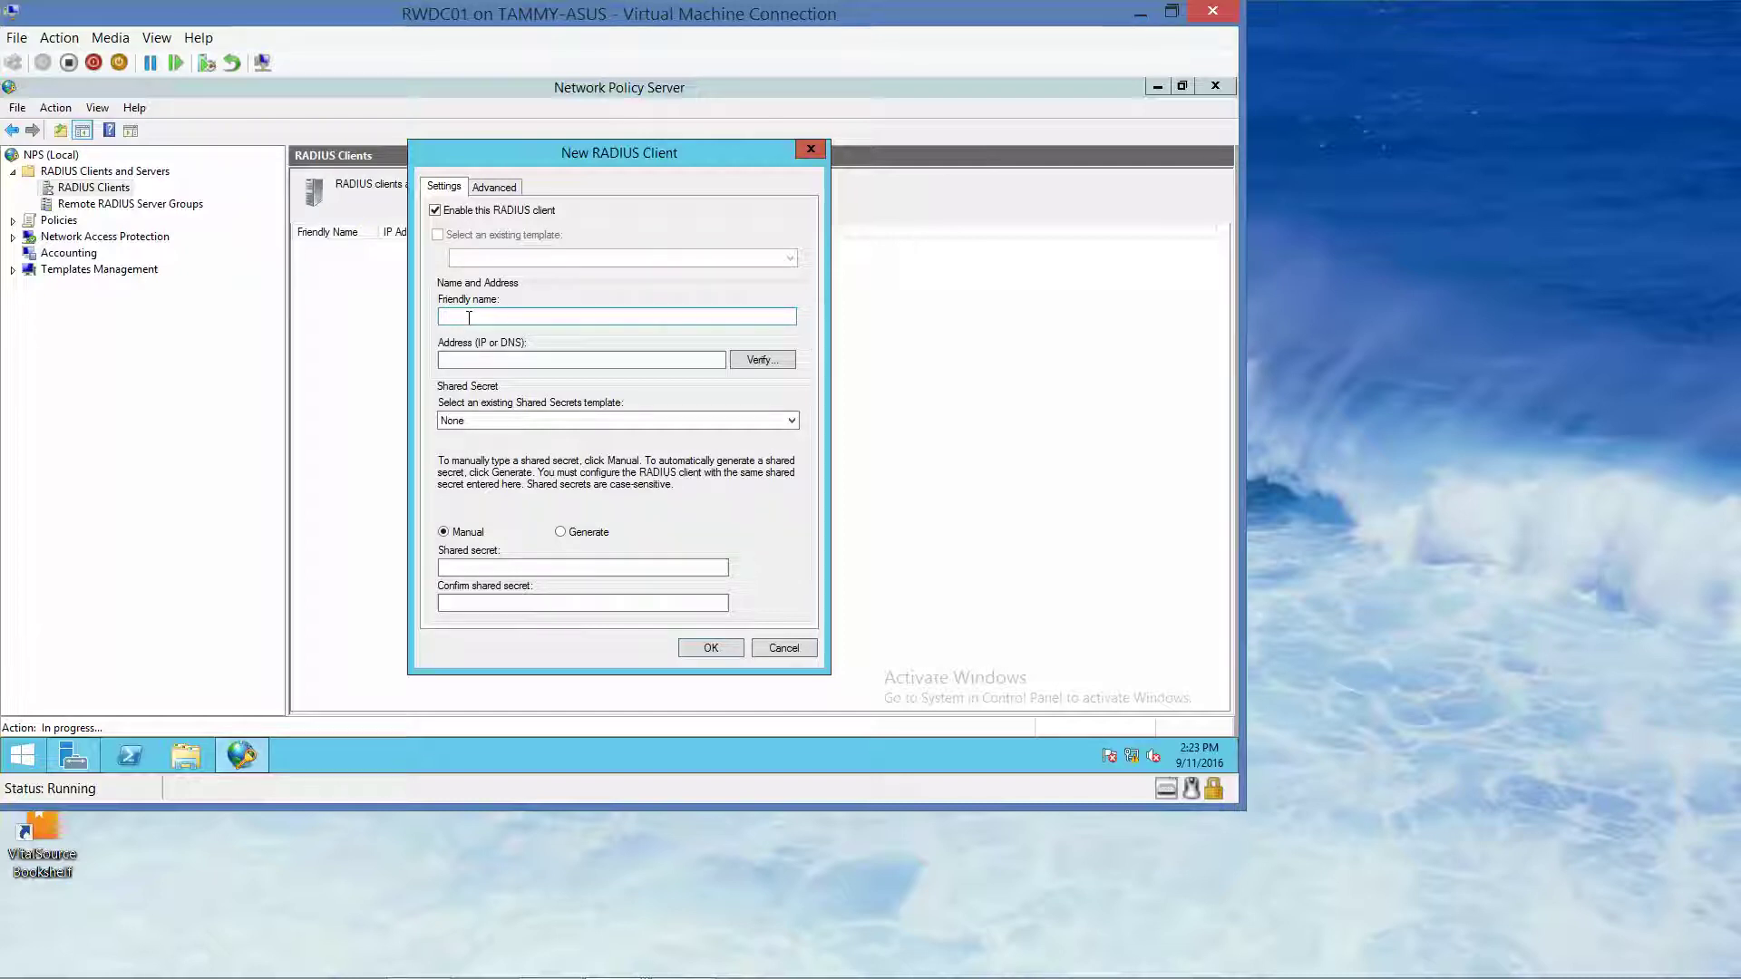
click(489, 187)
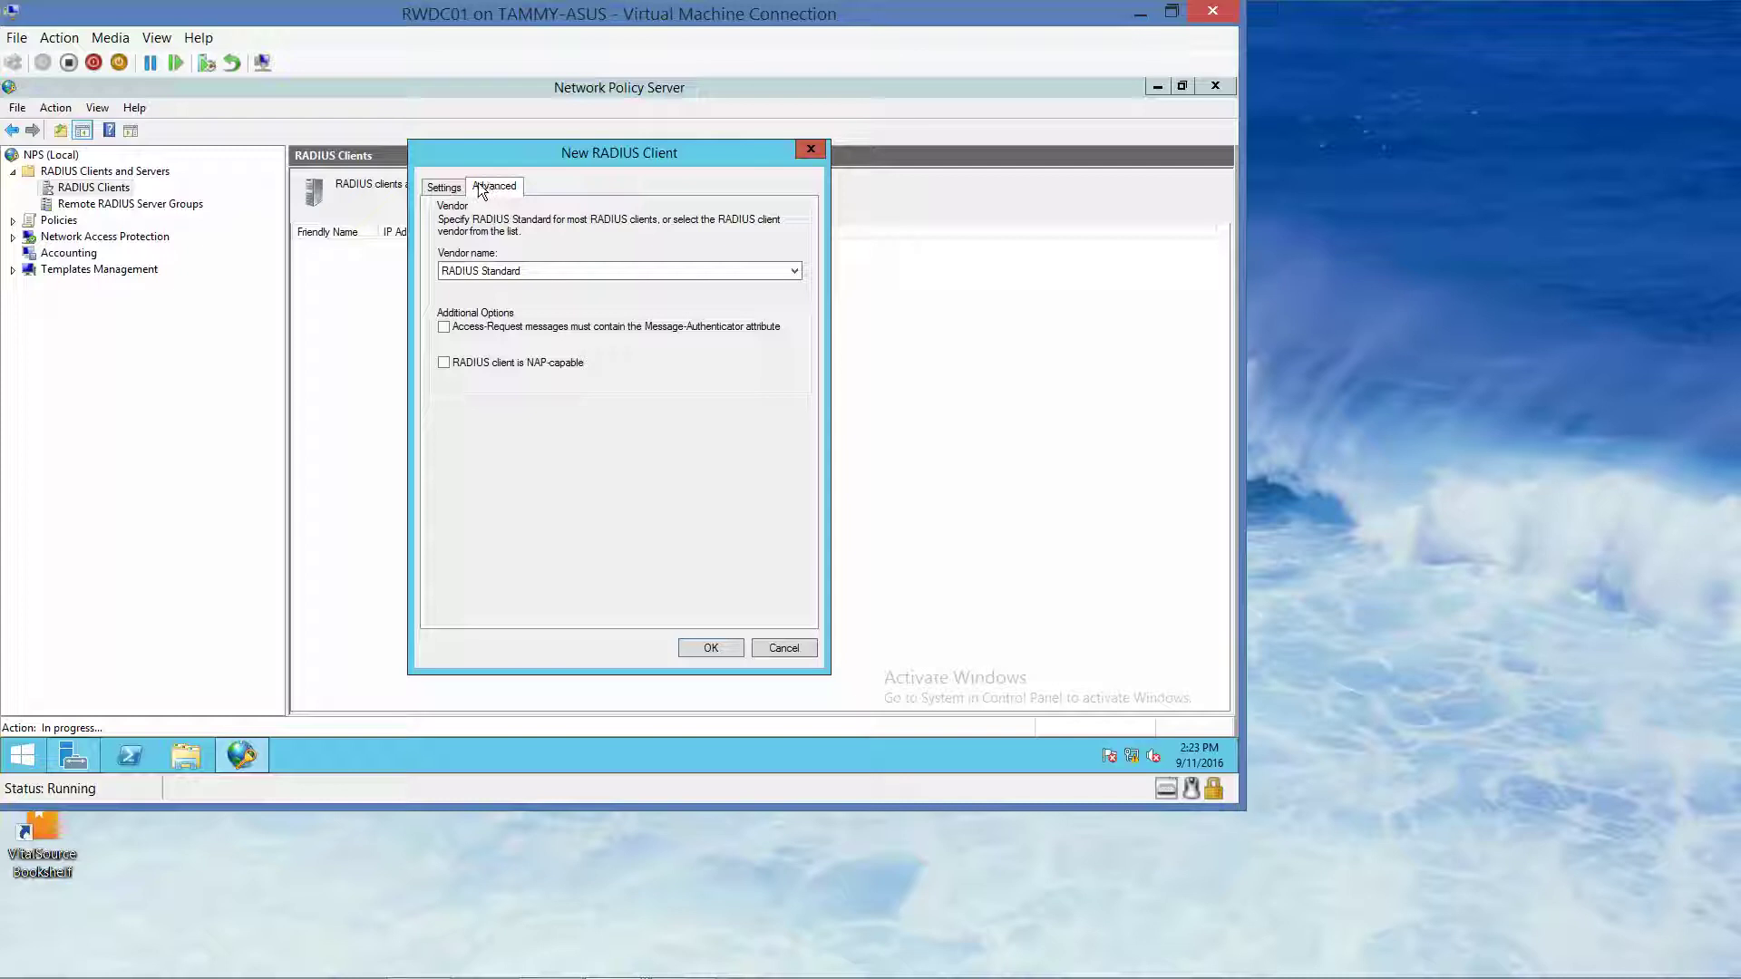
click(441, 188)
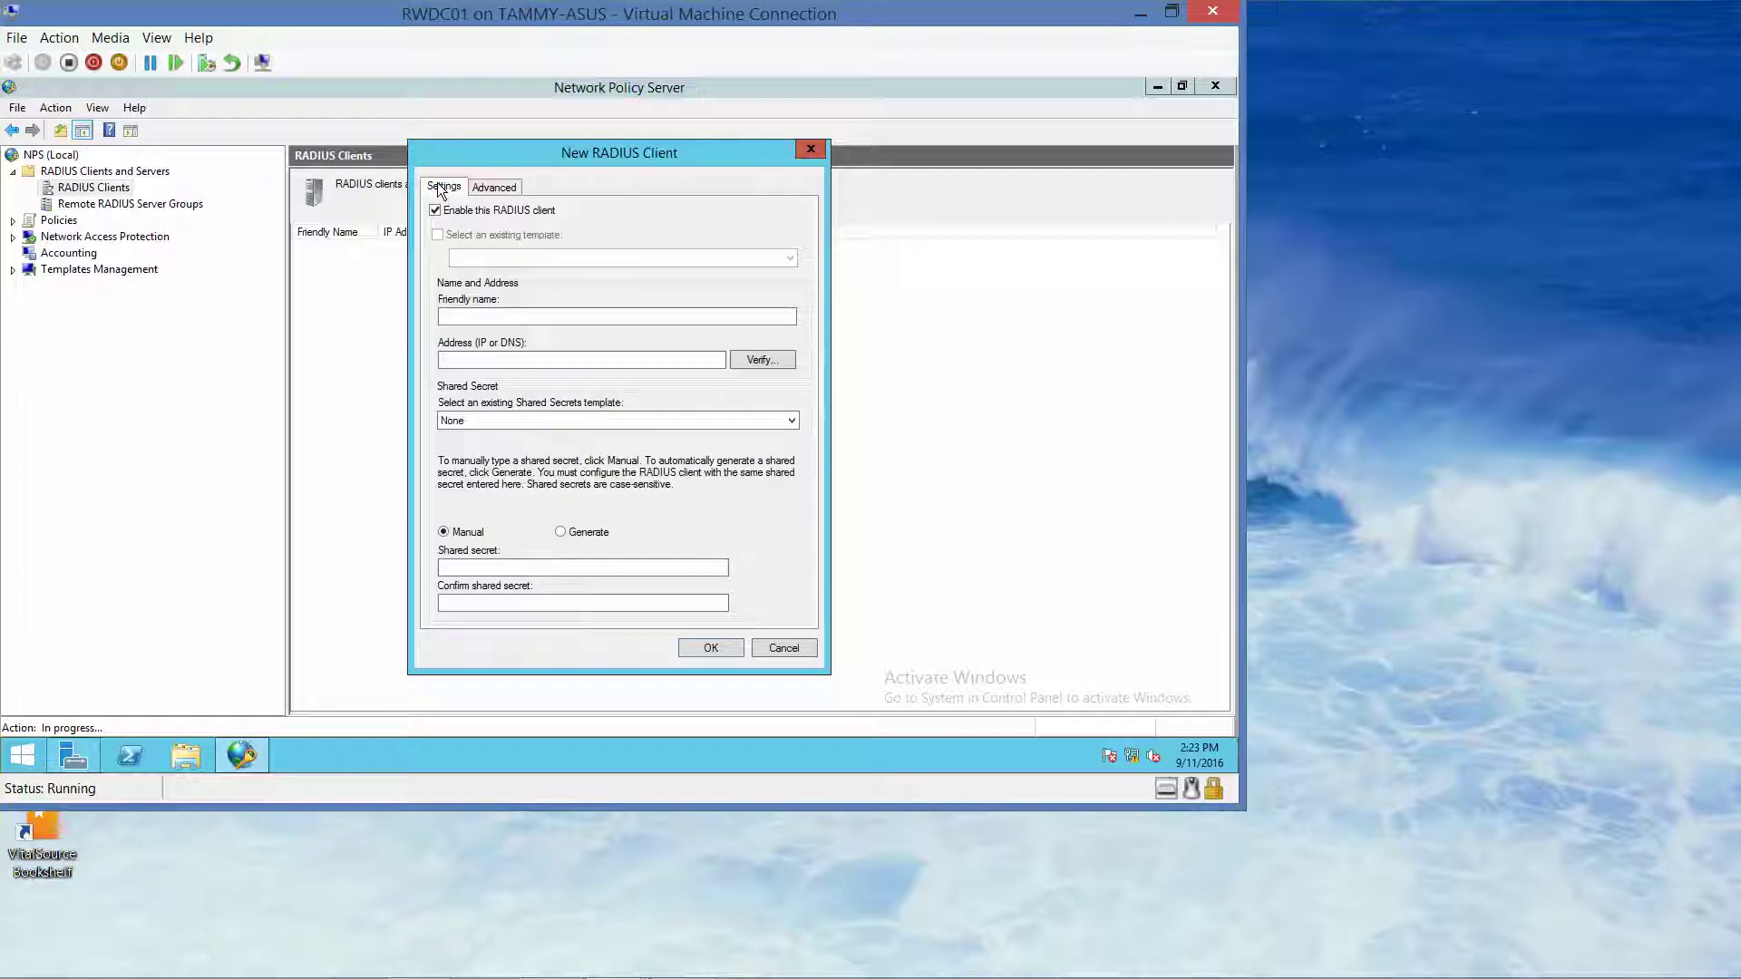
click(454, 315)
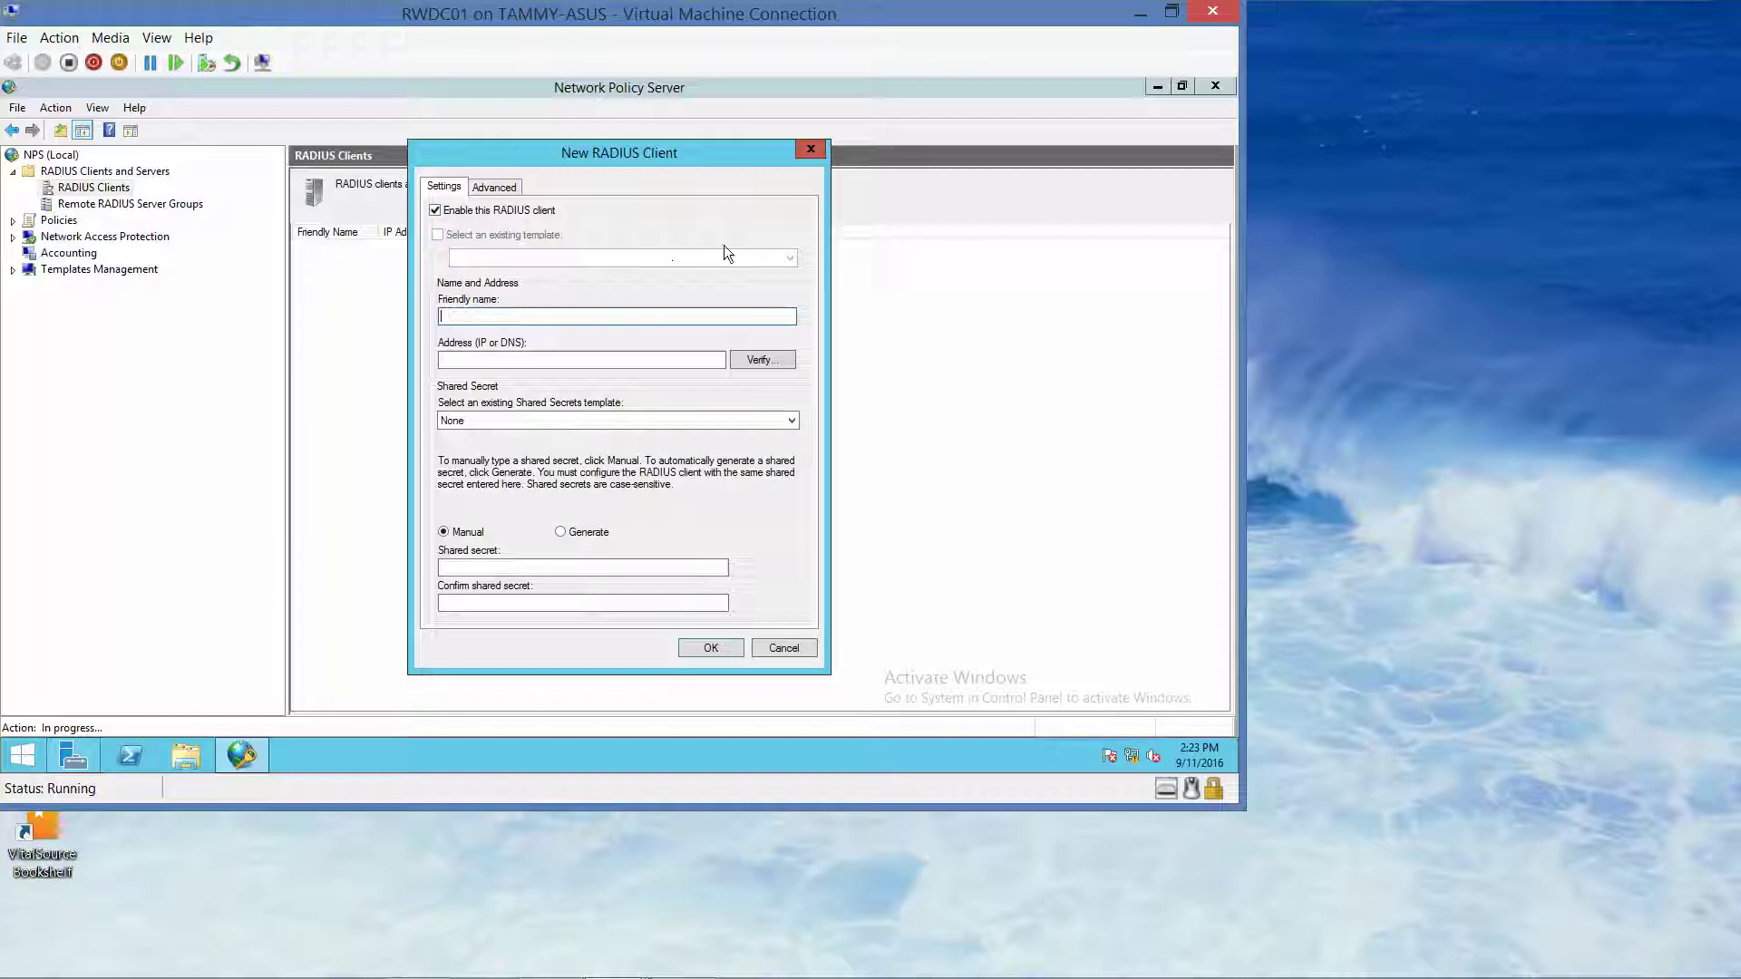
click(809, 149)
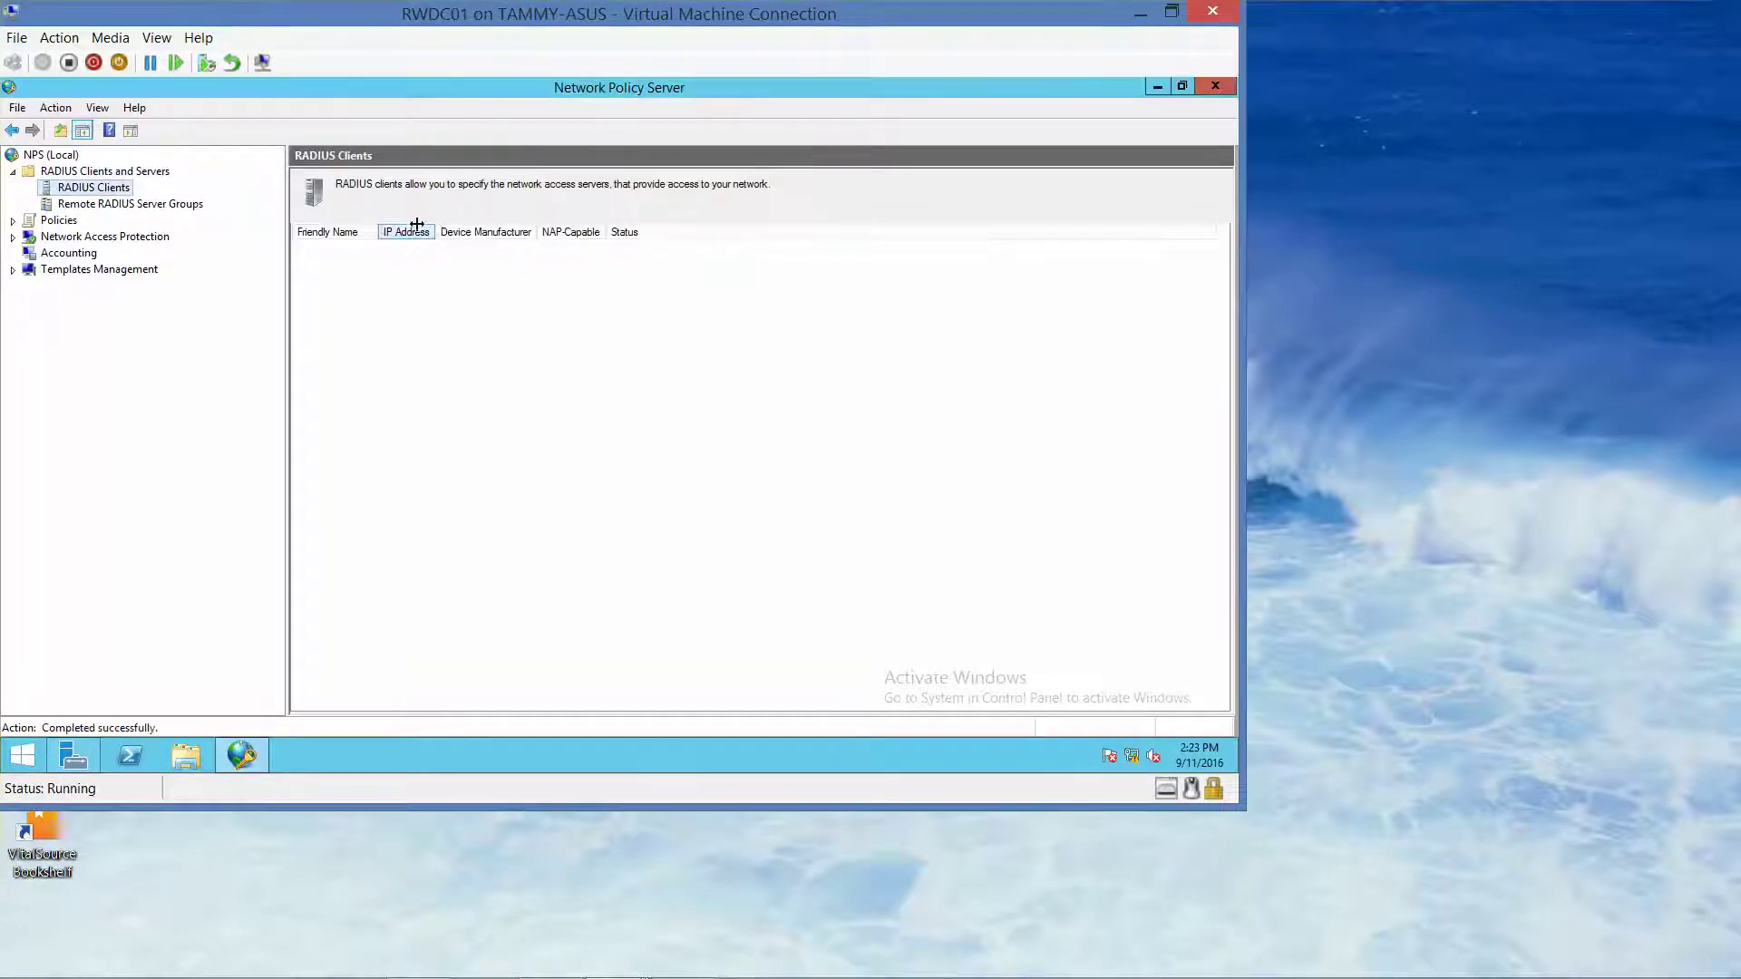
click(122, 204)
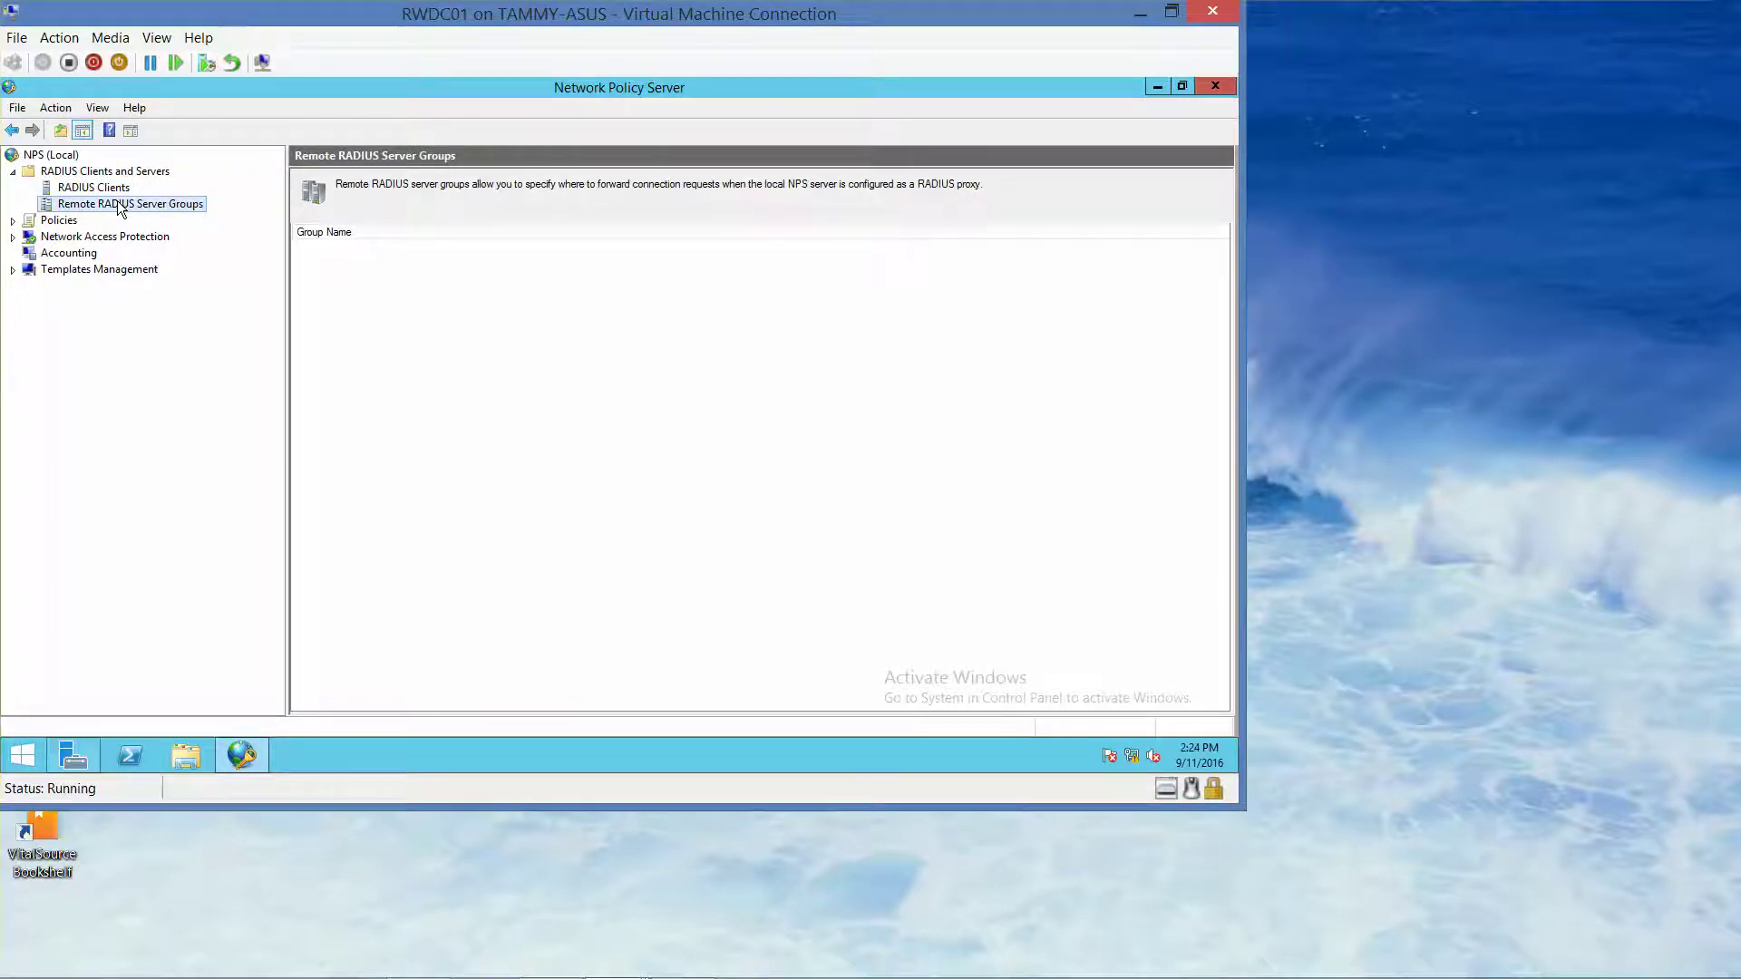
- Create a remote RADIUS server group named 'RADIUS Servers' and begin adding a server
right_click(122, 204)
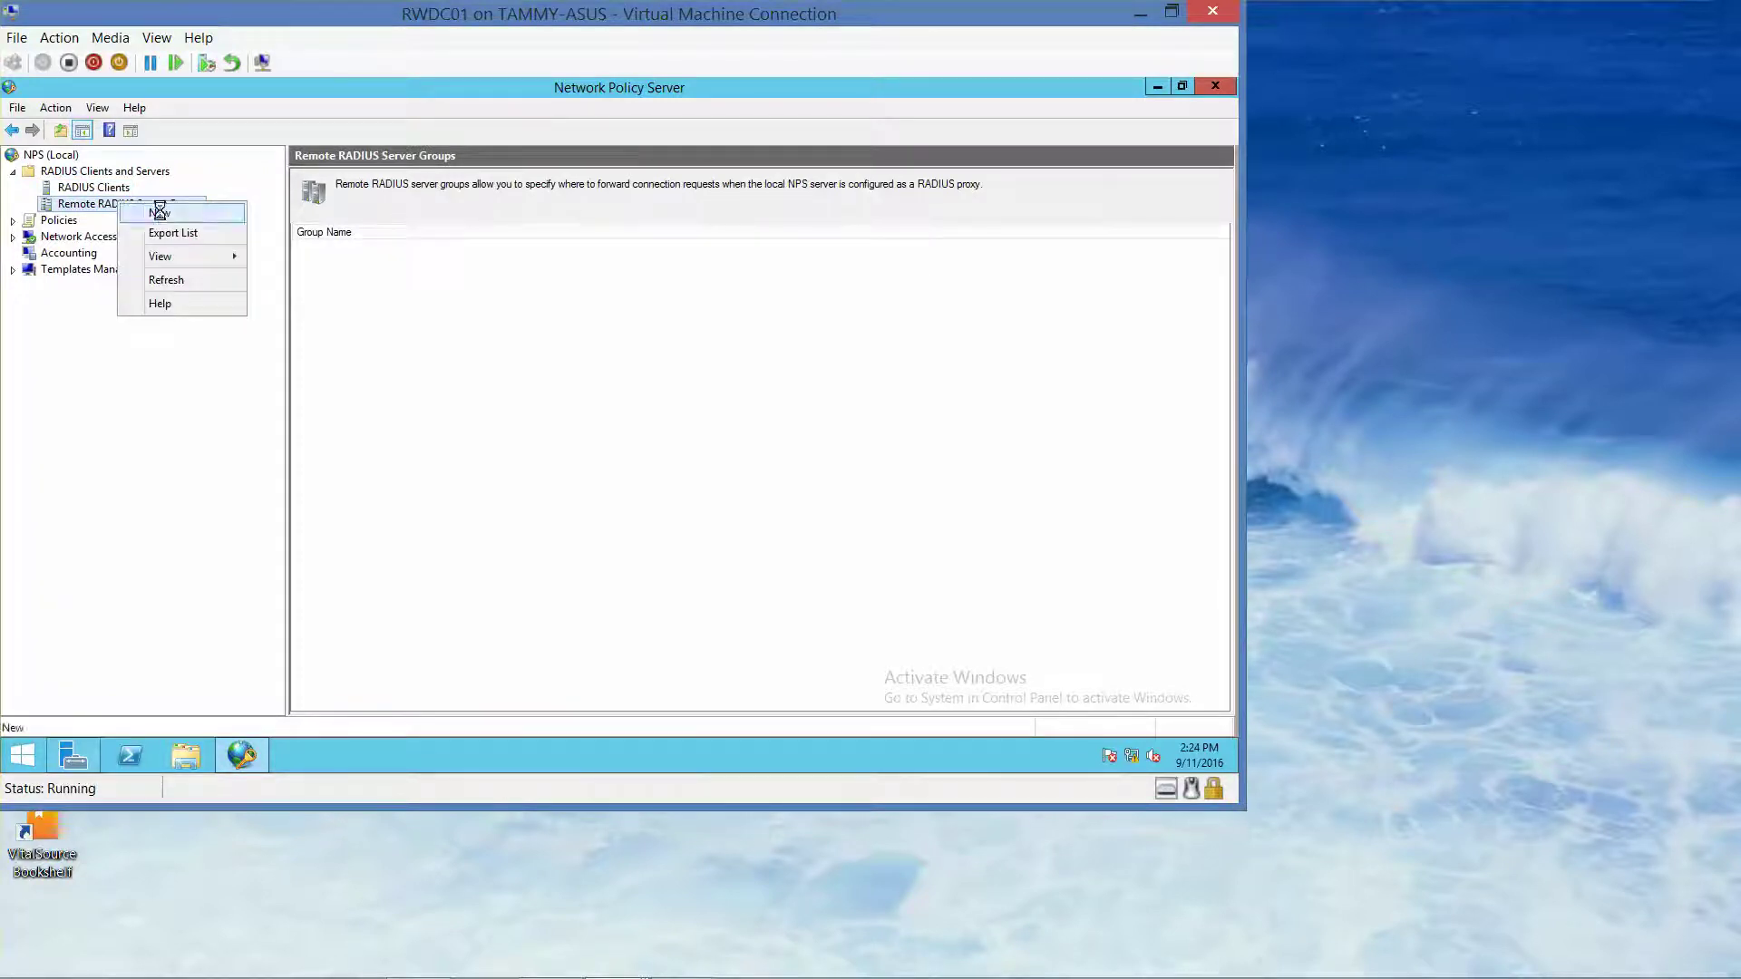
click(161, 215)
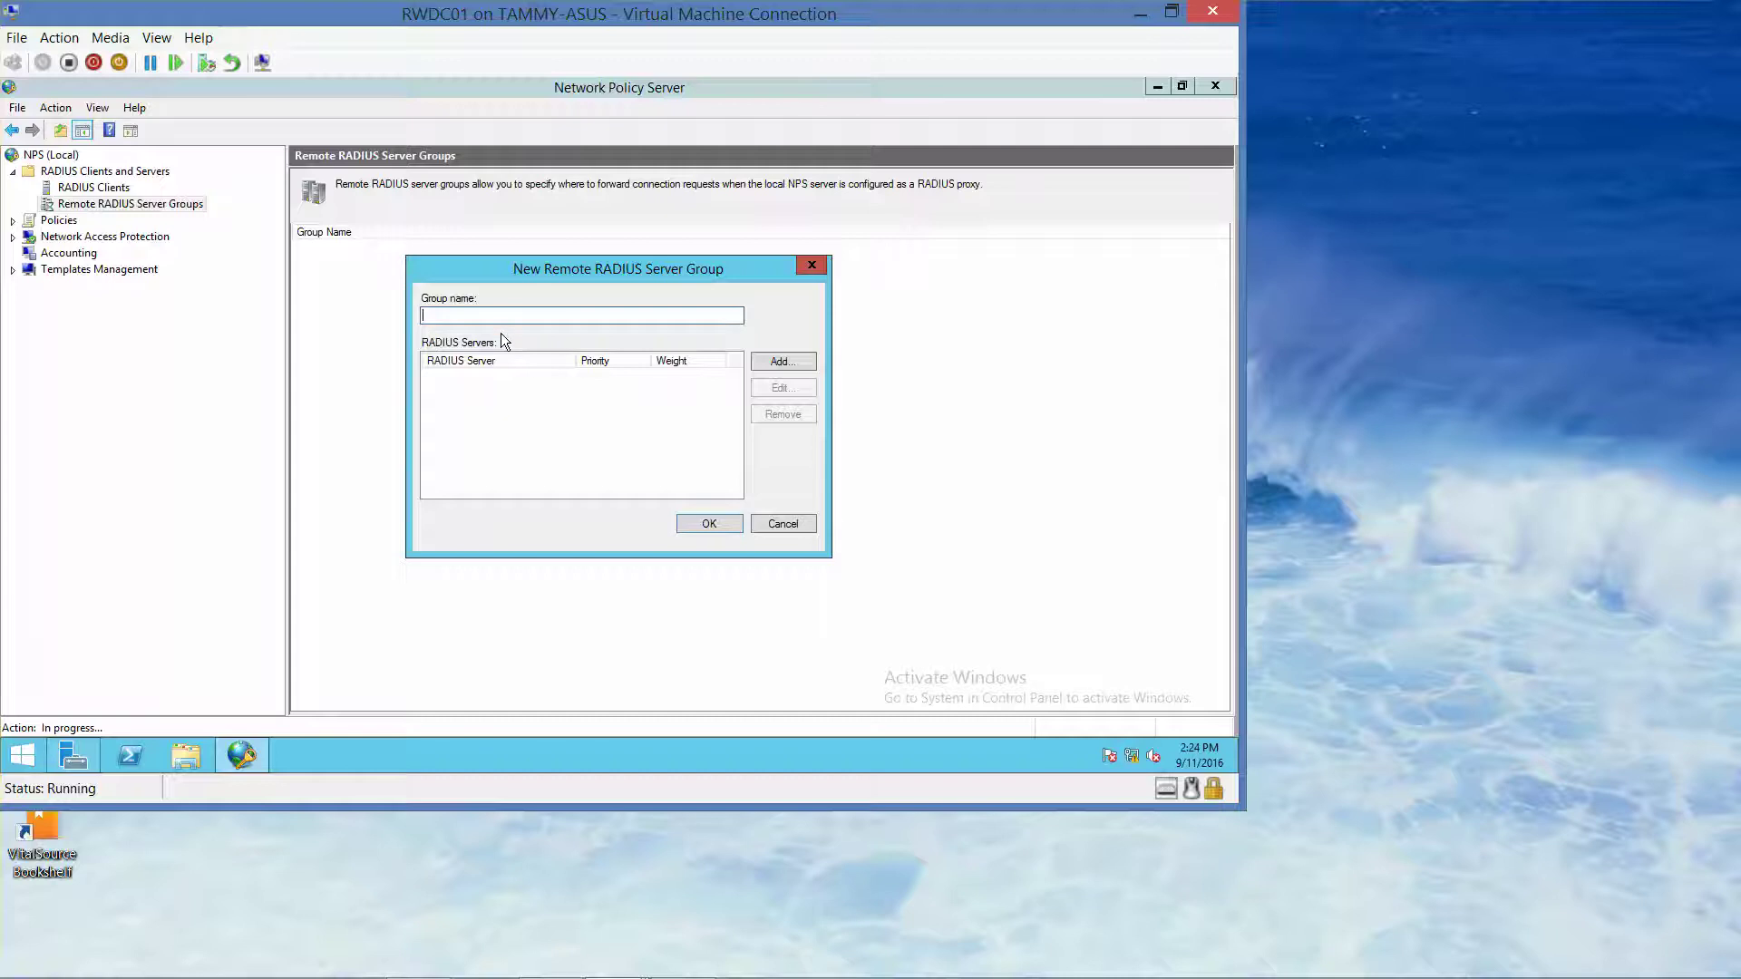
text(RADIUS Servers)
click(797, 359)
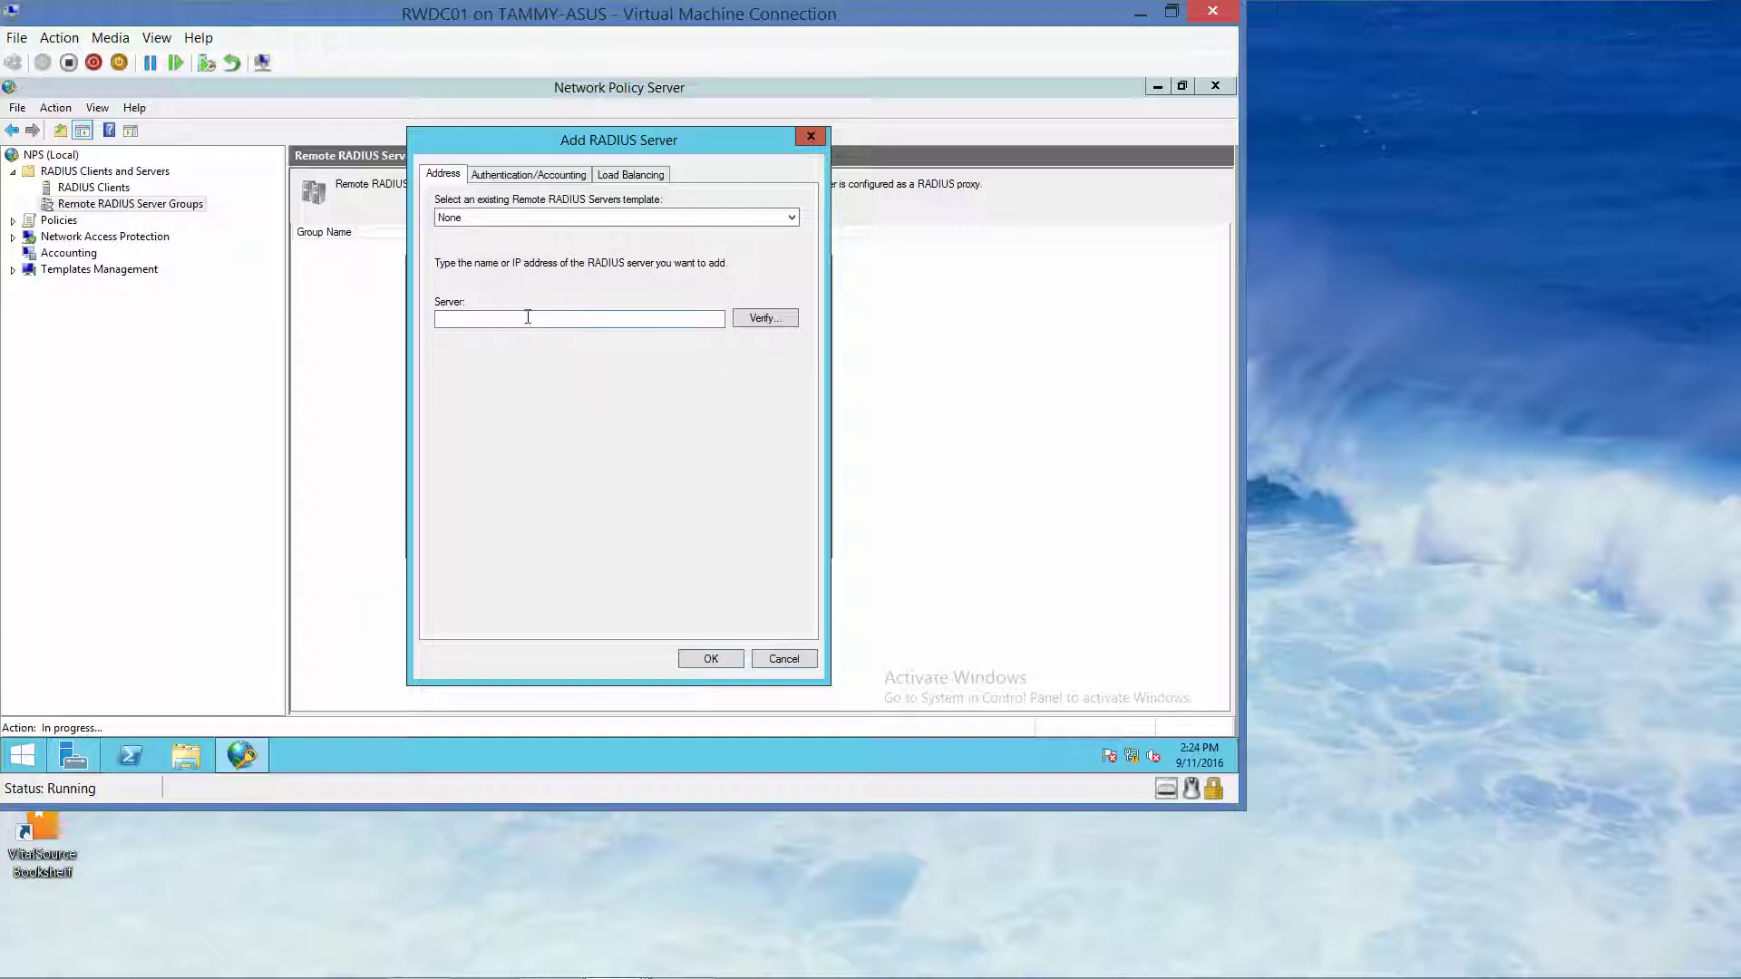
- Keep template None, enter server 192.168.1.50, and check ports 1812 and 1813
click(515, 216)
click(515, 216)
text(192.168.1.50)
click(540, 174)
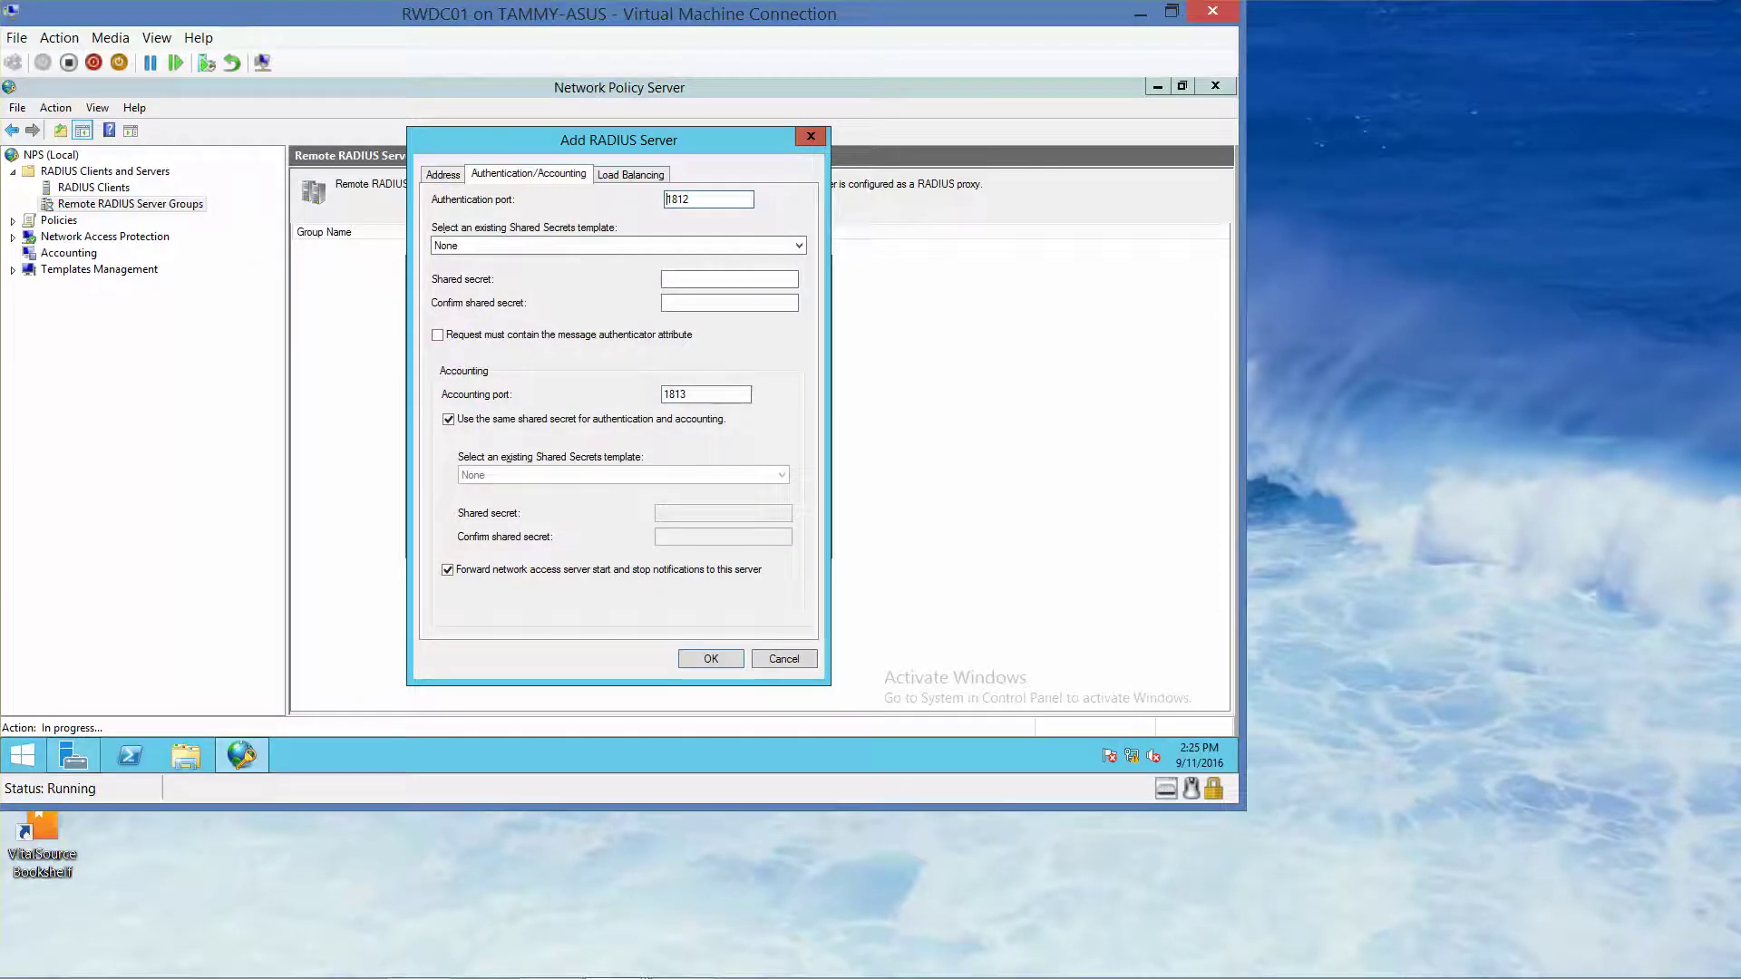
click(419, 959)
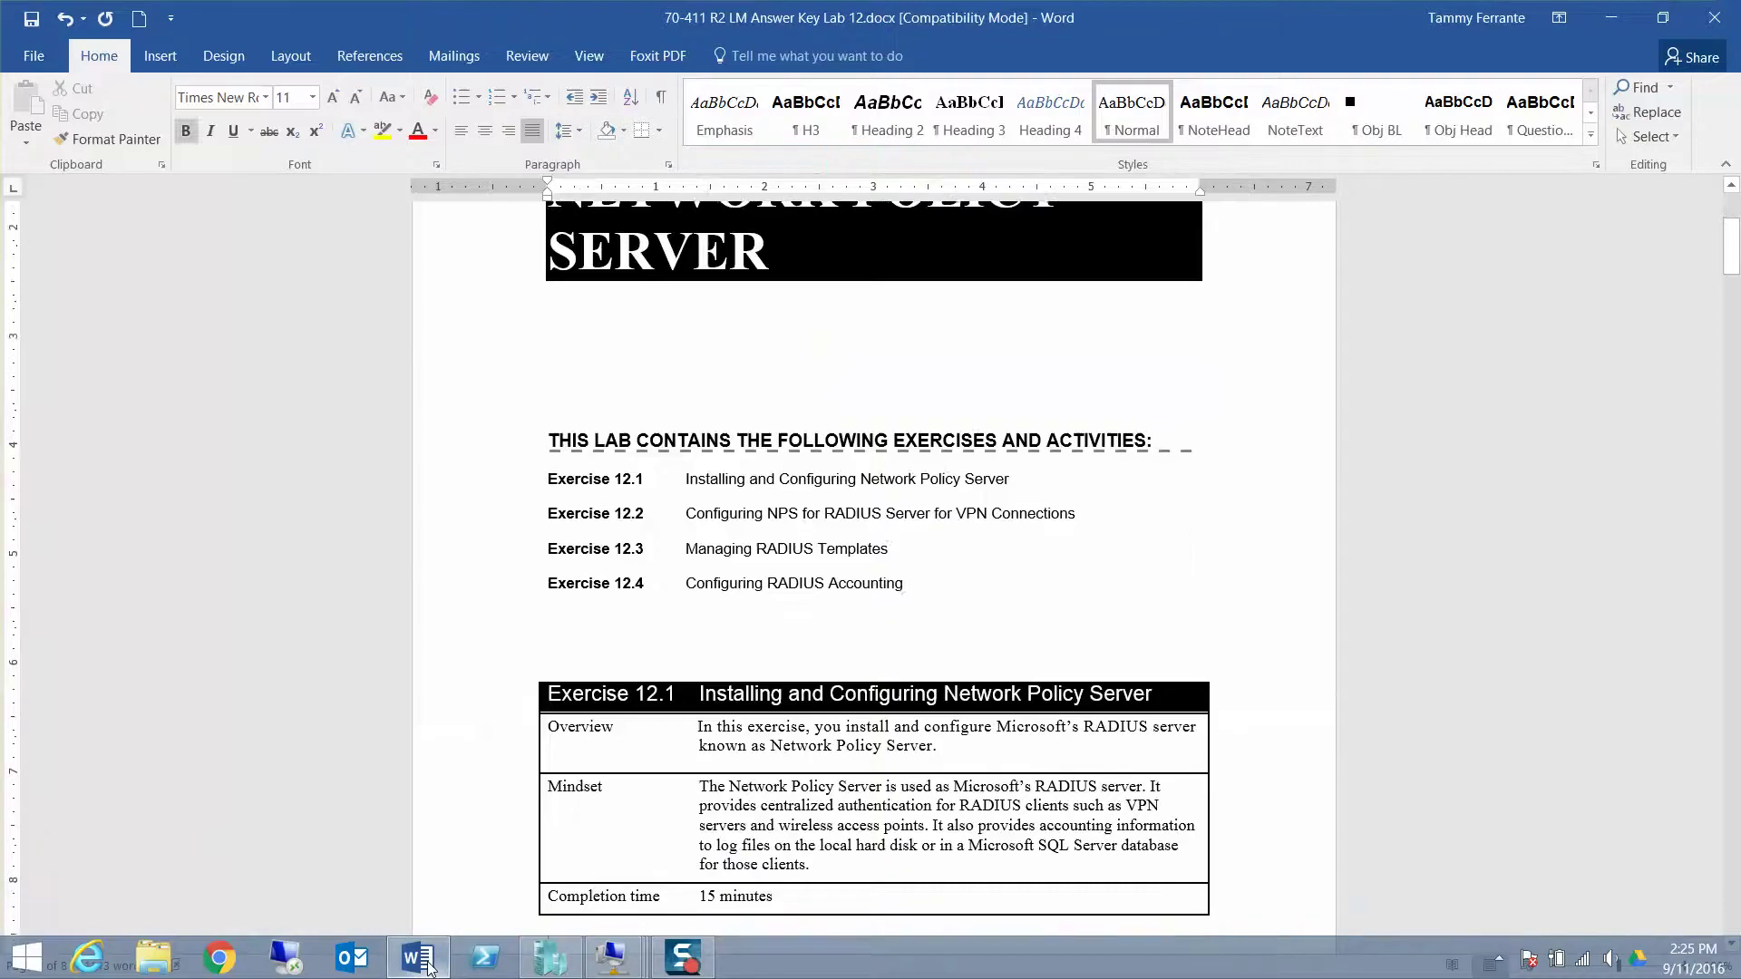
scroll(428, 968, down, 10)
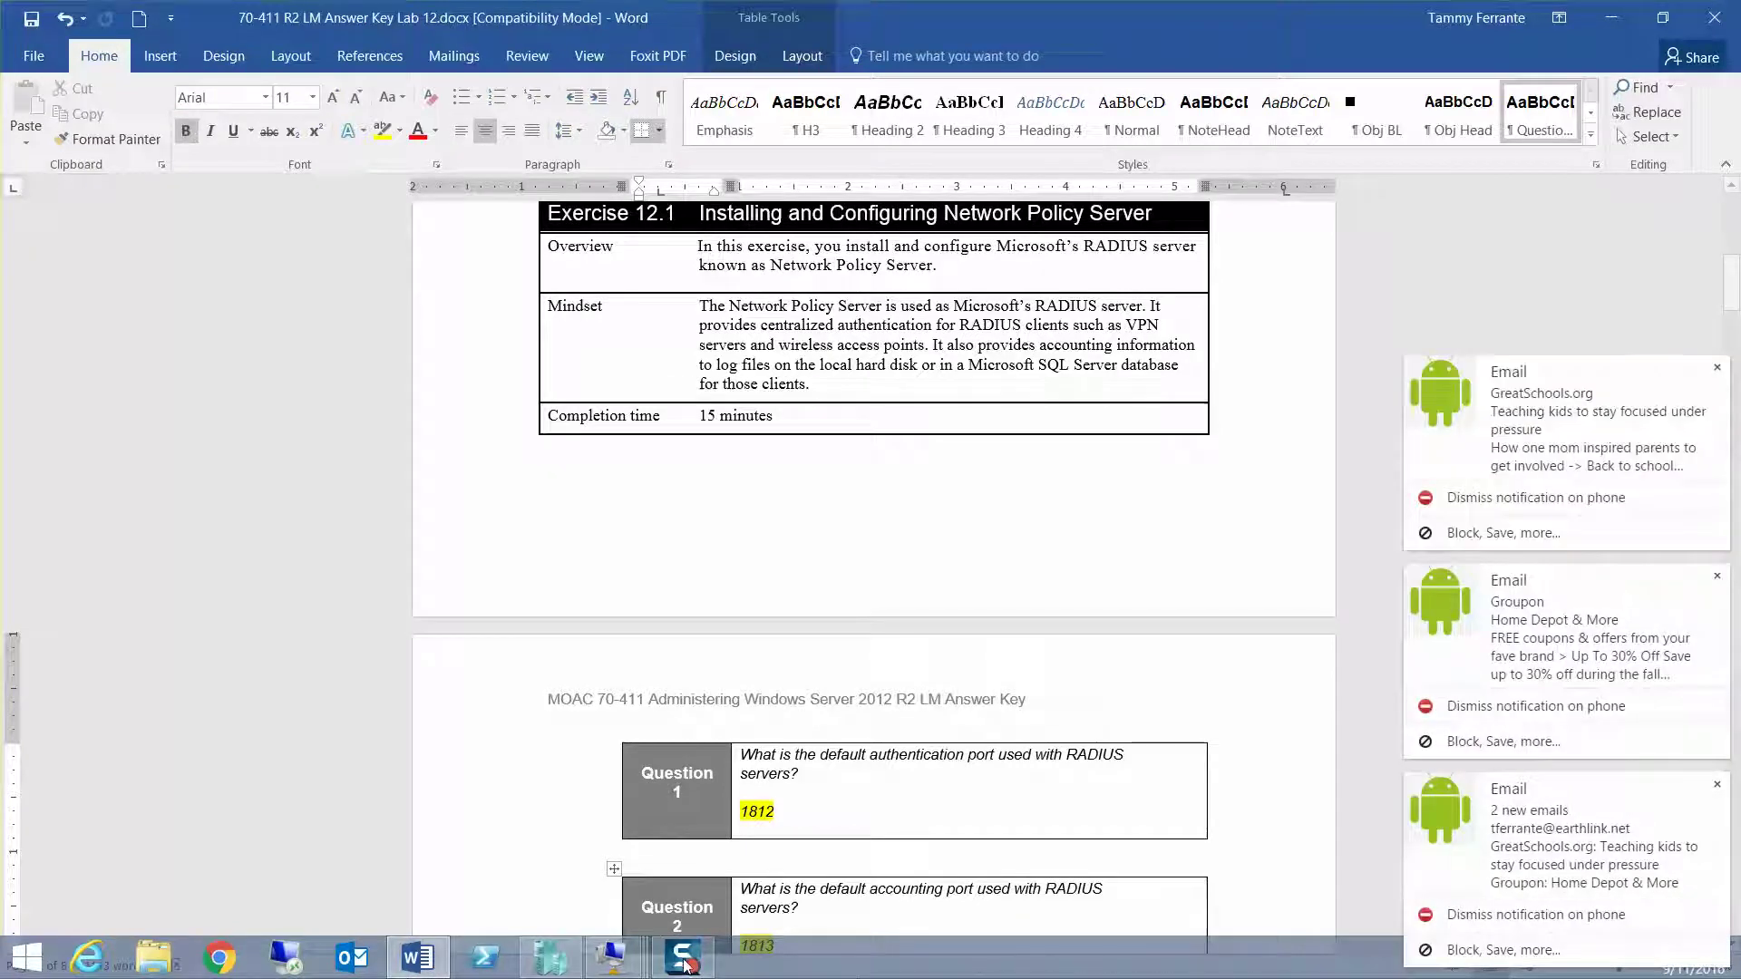
key(alt+Tab)
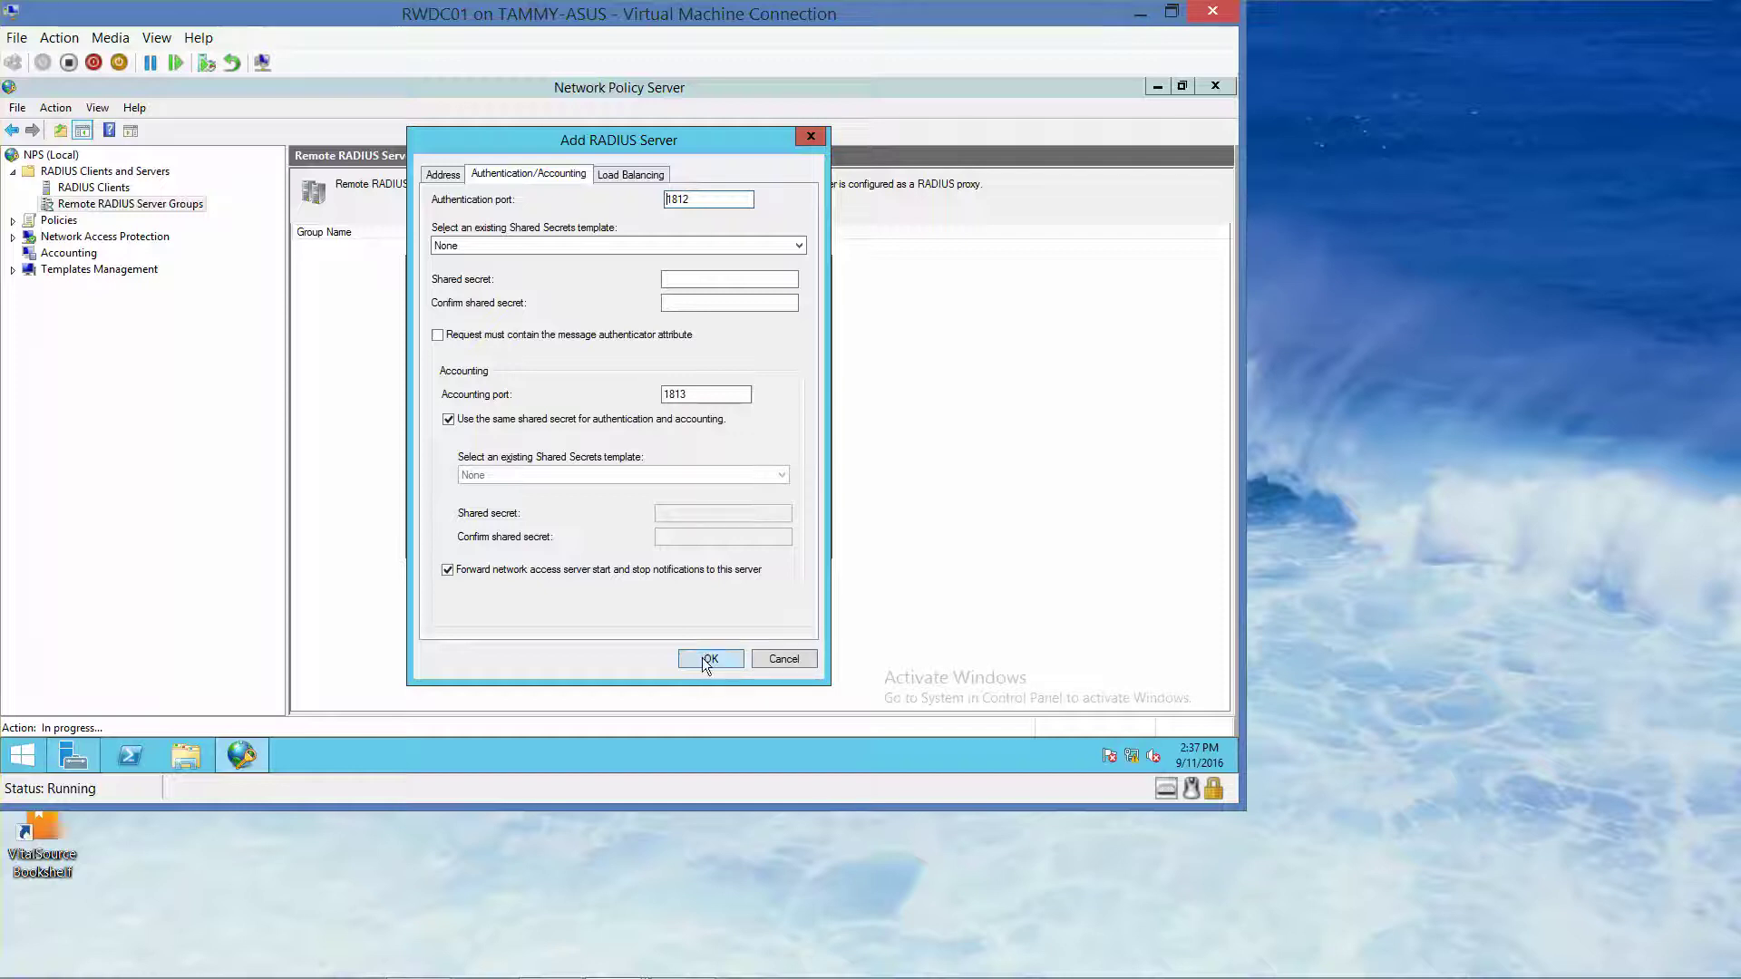
- Confirm server 192.168.1.50 into the group with priority 1 and weight 50
click(705, 662)
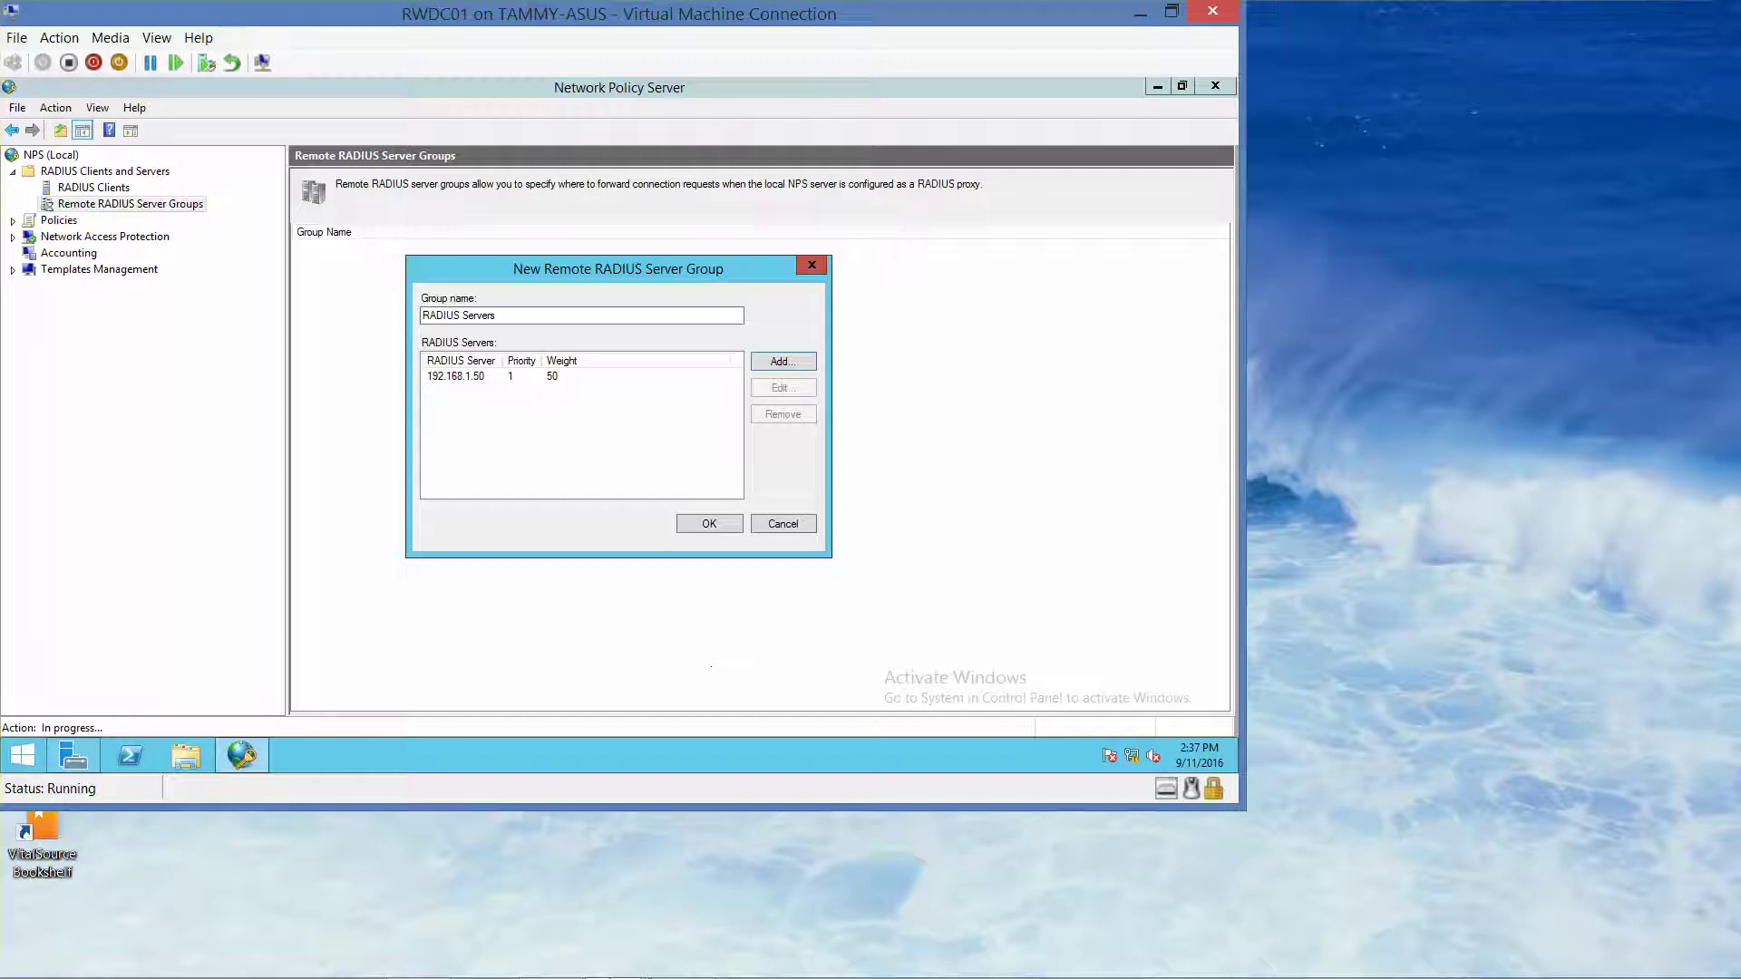
mouse_move(644, 975)
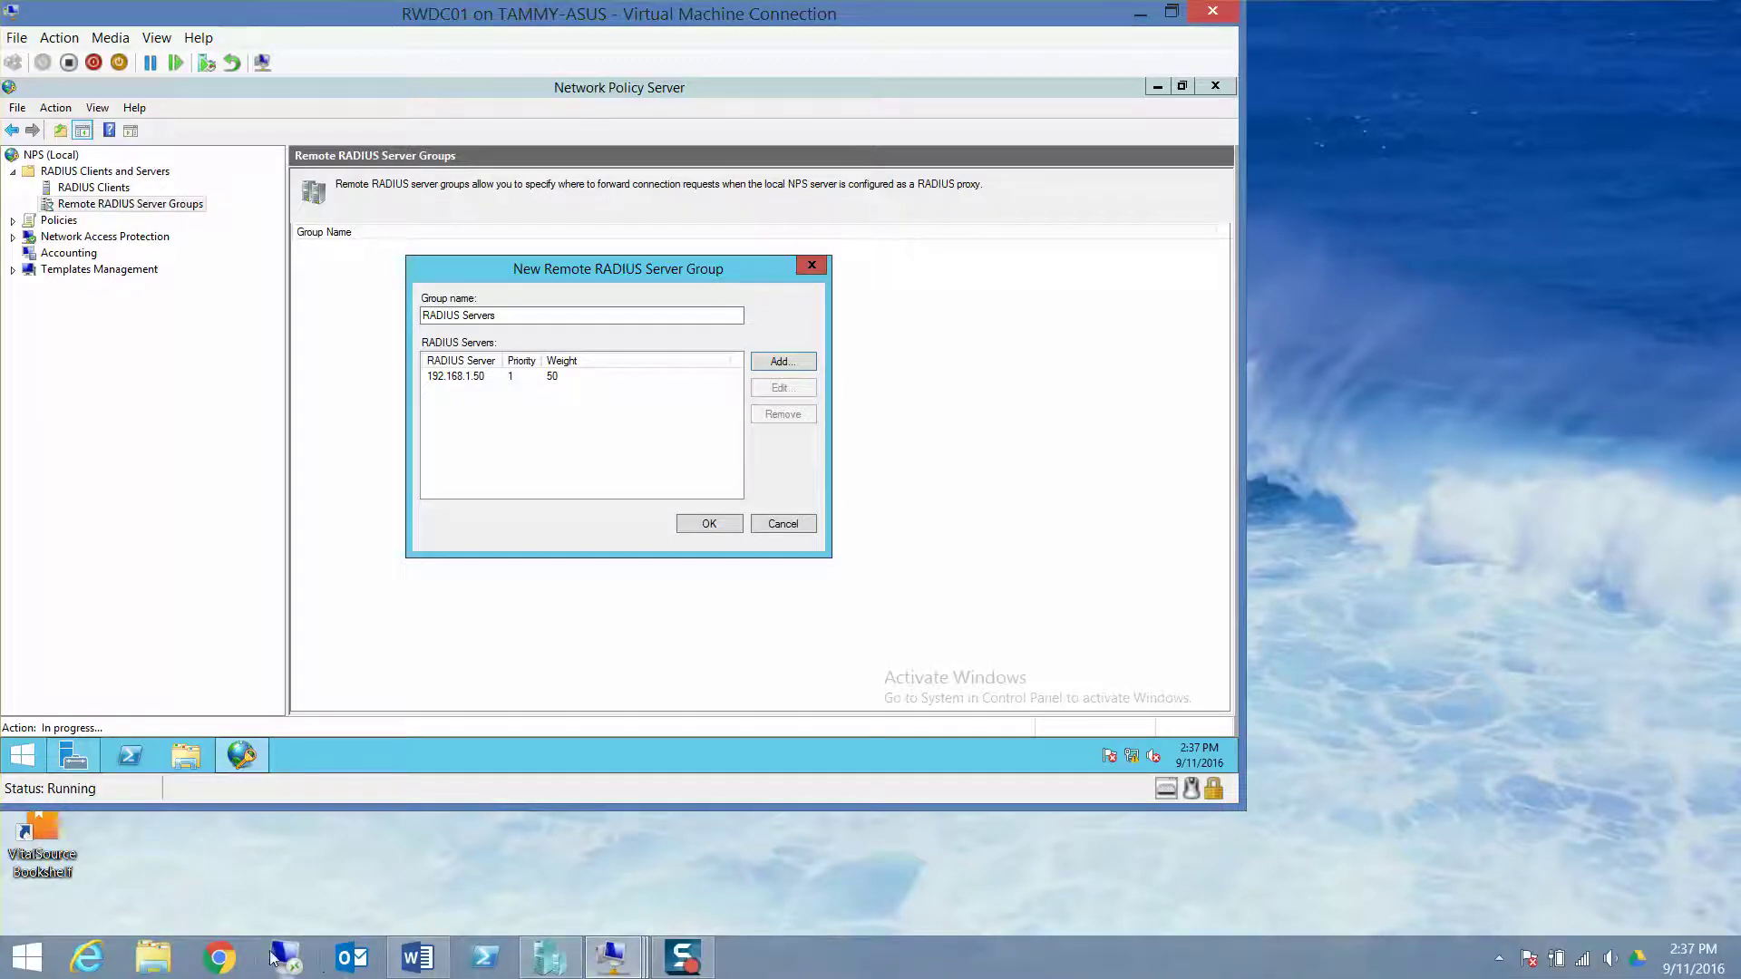
- Delete the Add RADIUS Server screenshot and step 7 instructions from the Word answer key
click(446, 967)
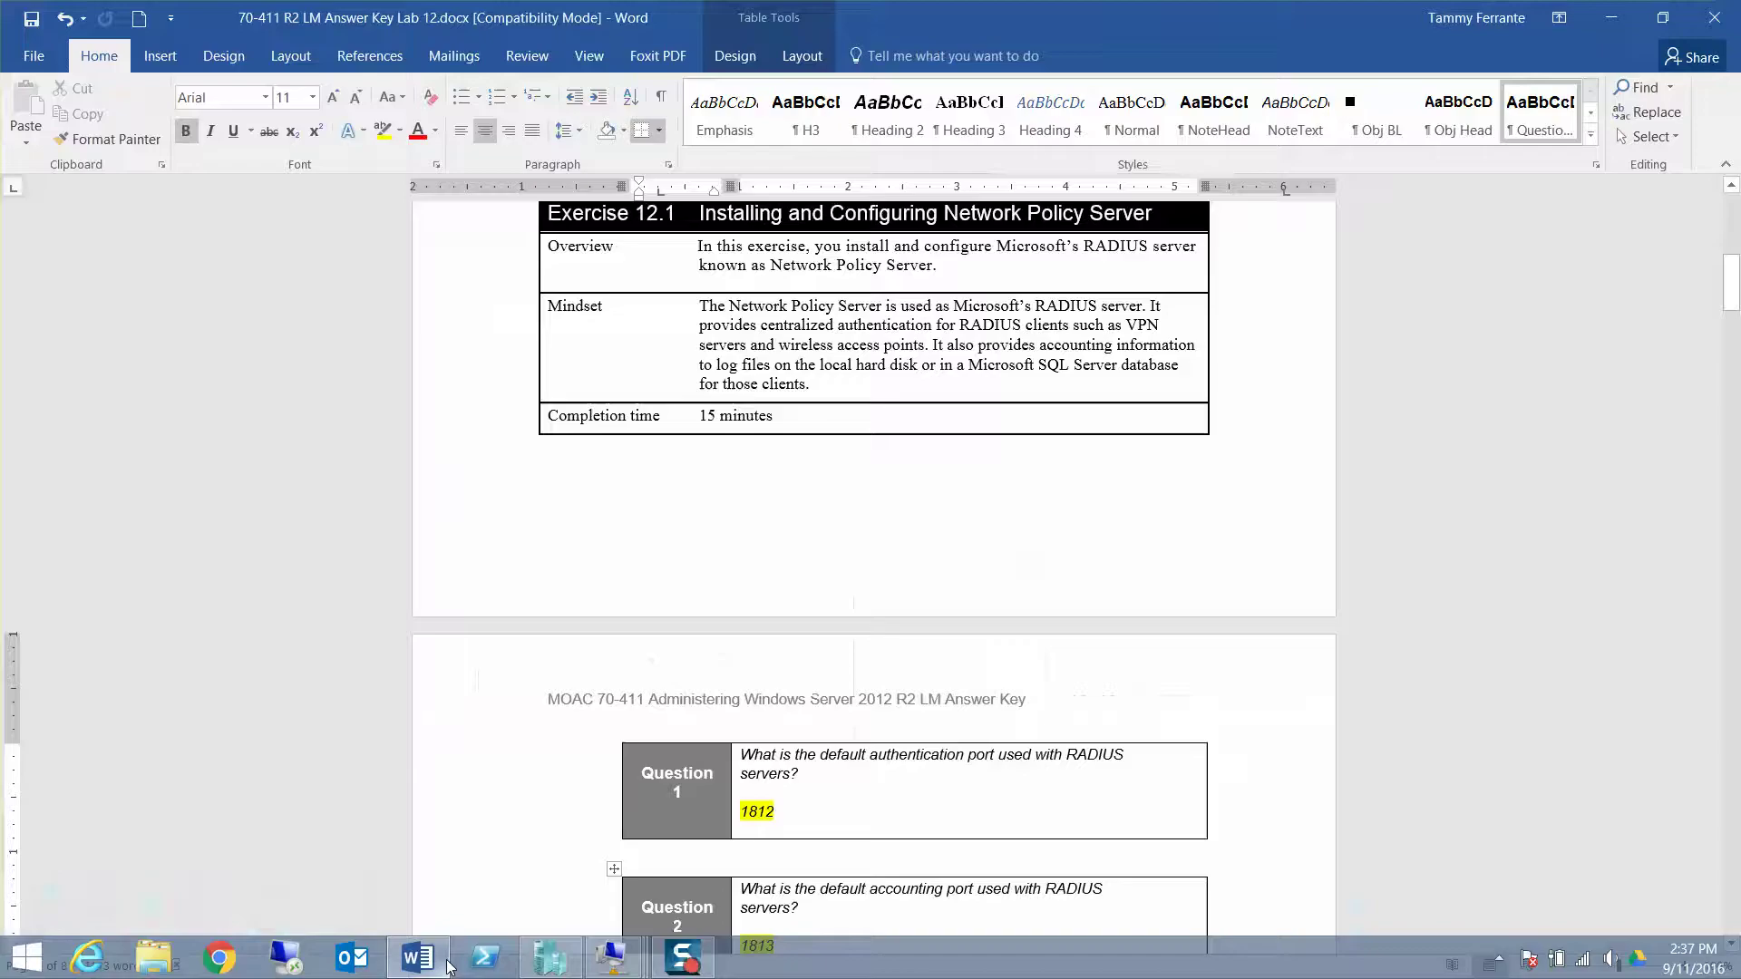
key(Down)
key(Down)
key(Down)
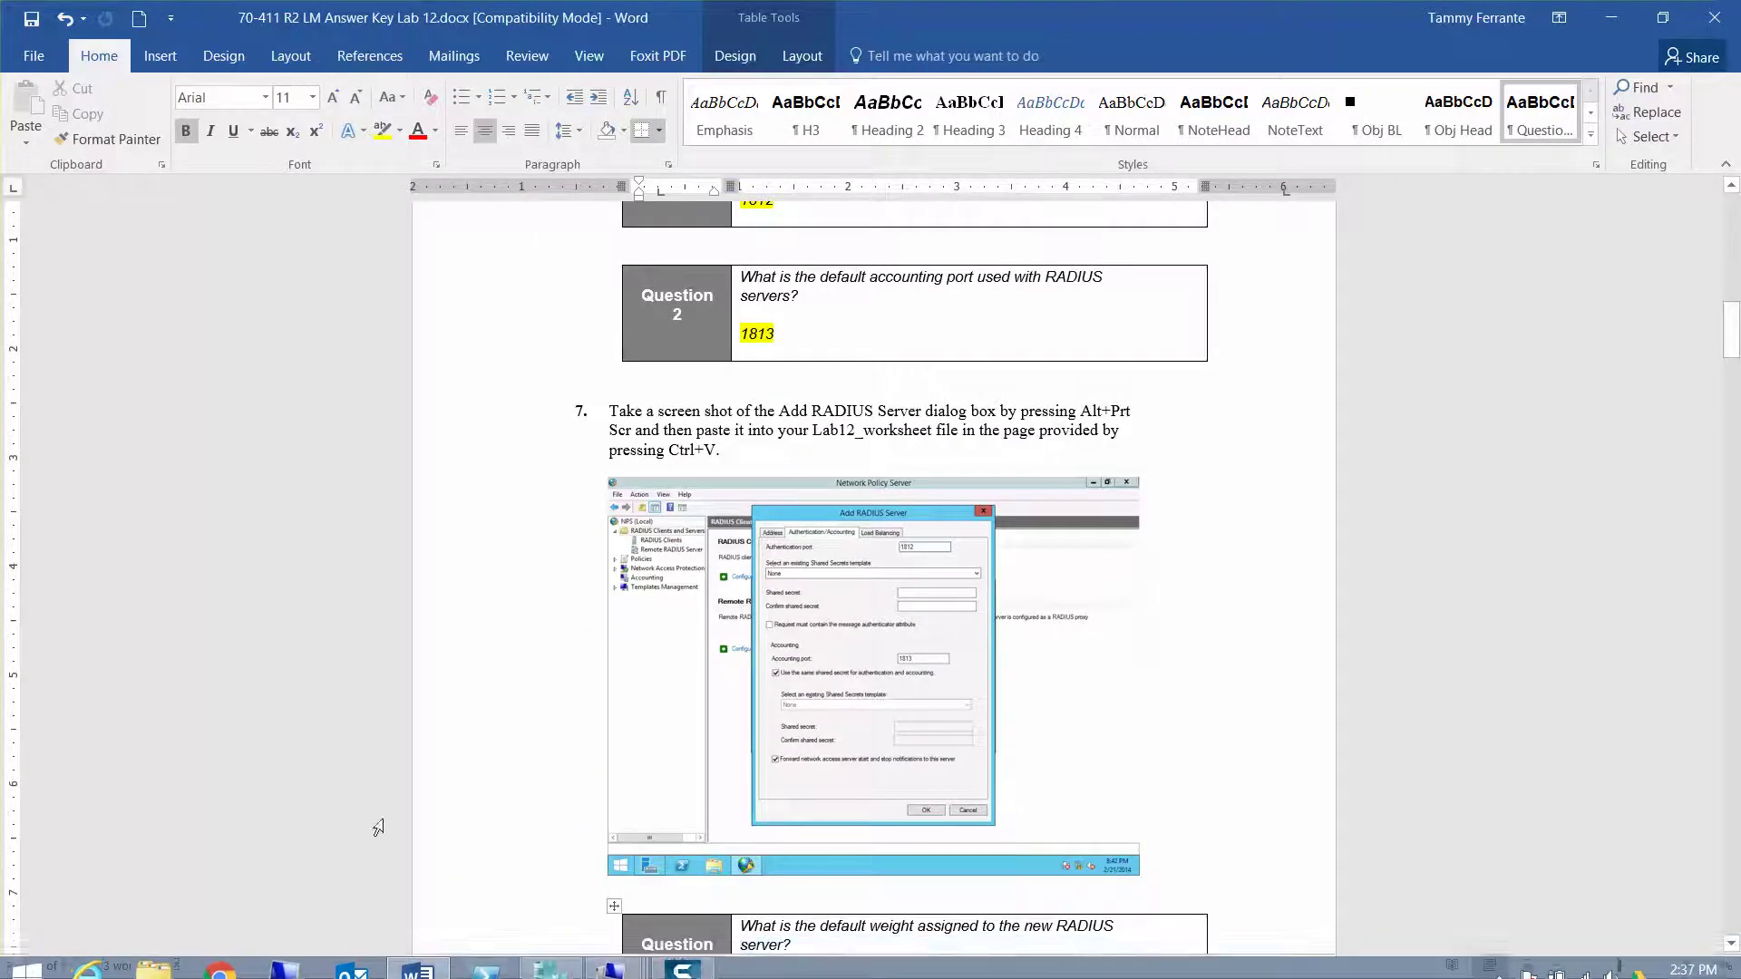
click(705, 704)
key(Delete)
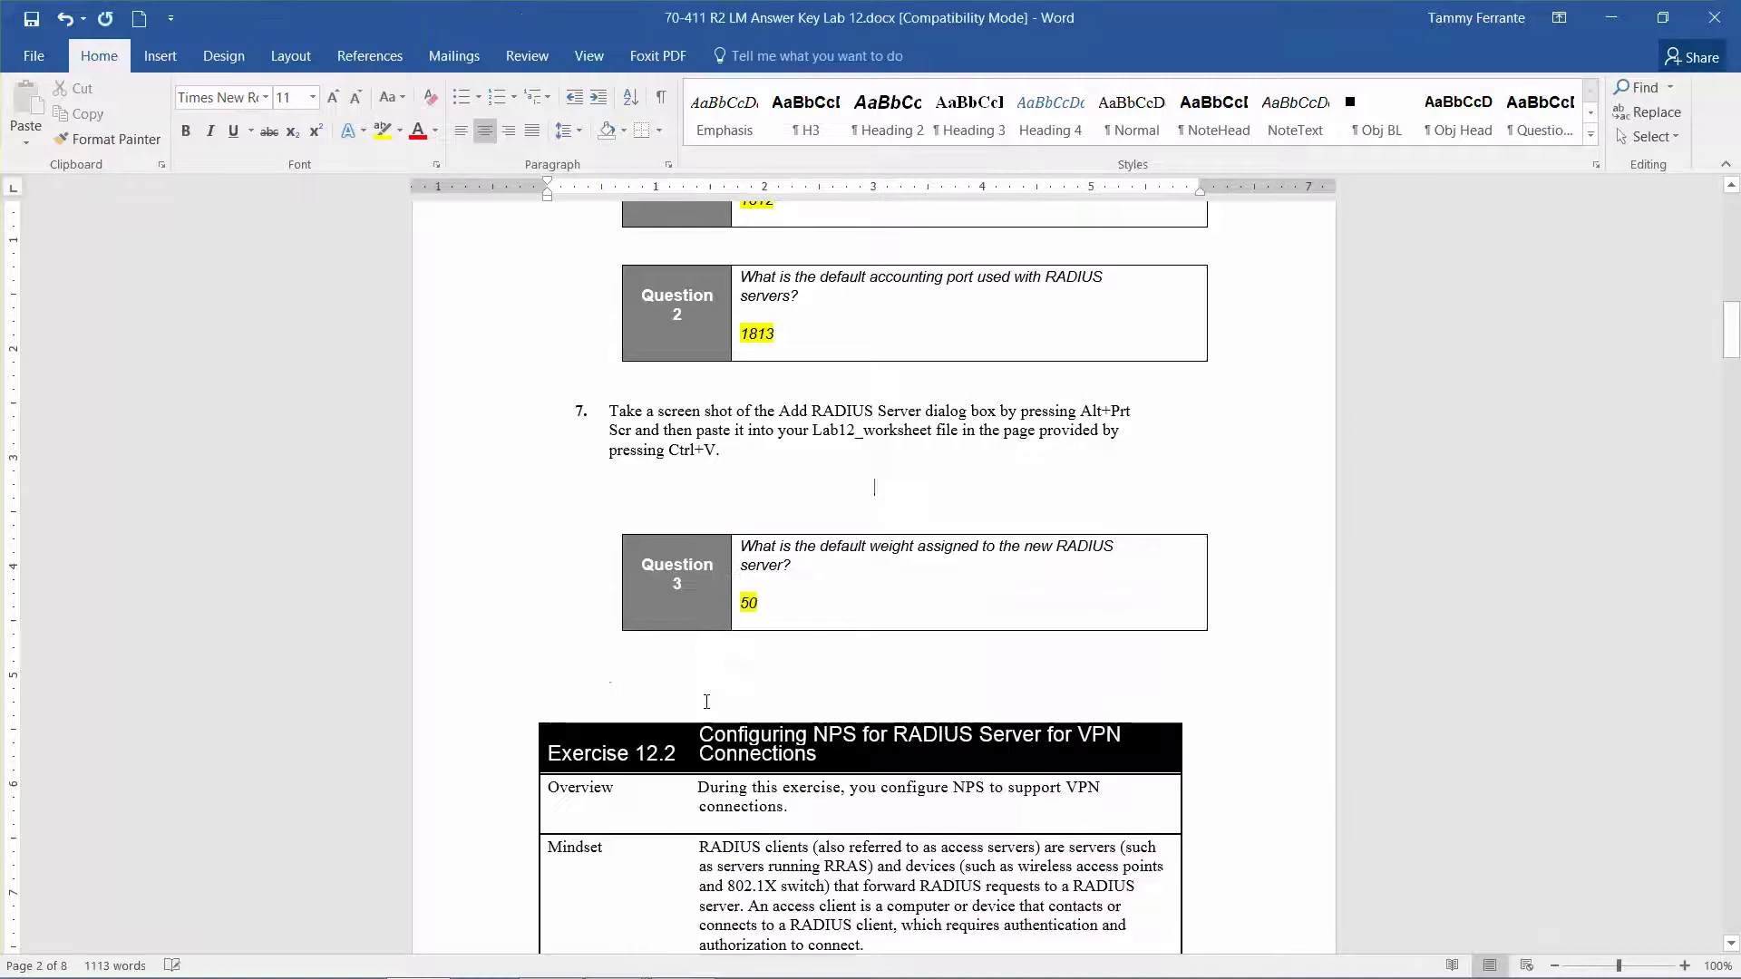
drag(570, 416, 720, 451)
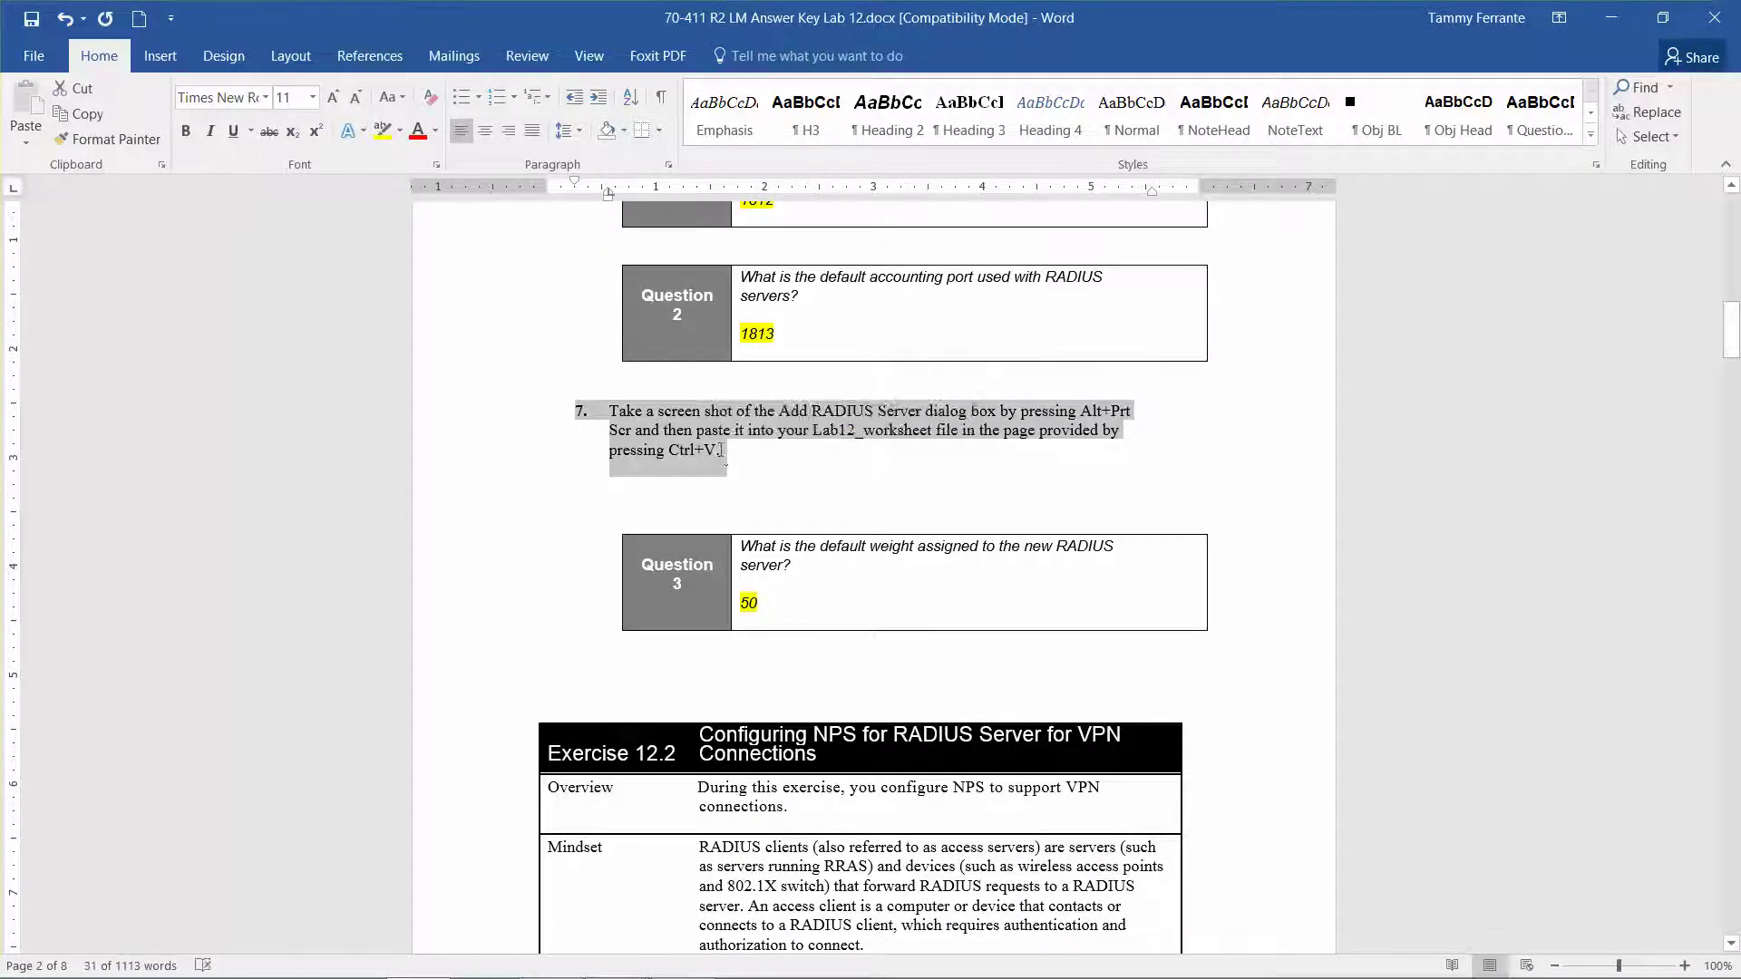
key(Delete)
drag(1734, 346, 1734, 329)
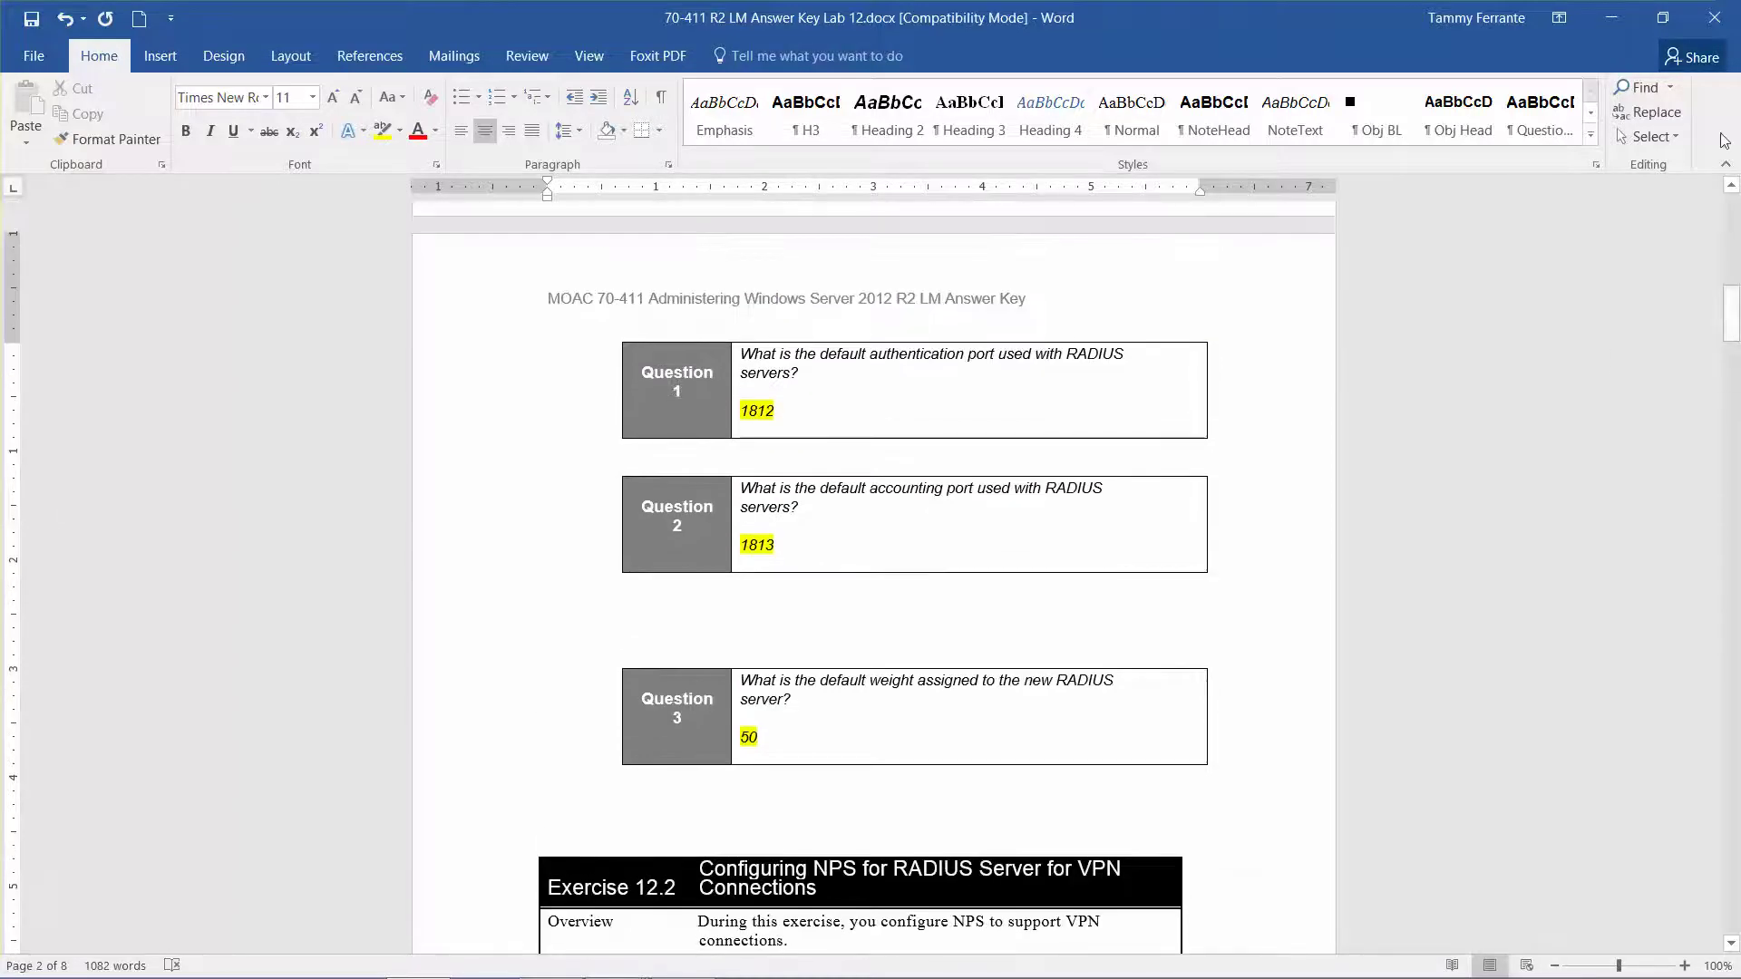
click(1611, 17)
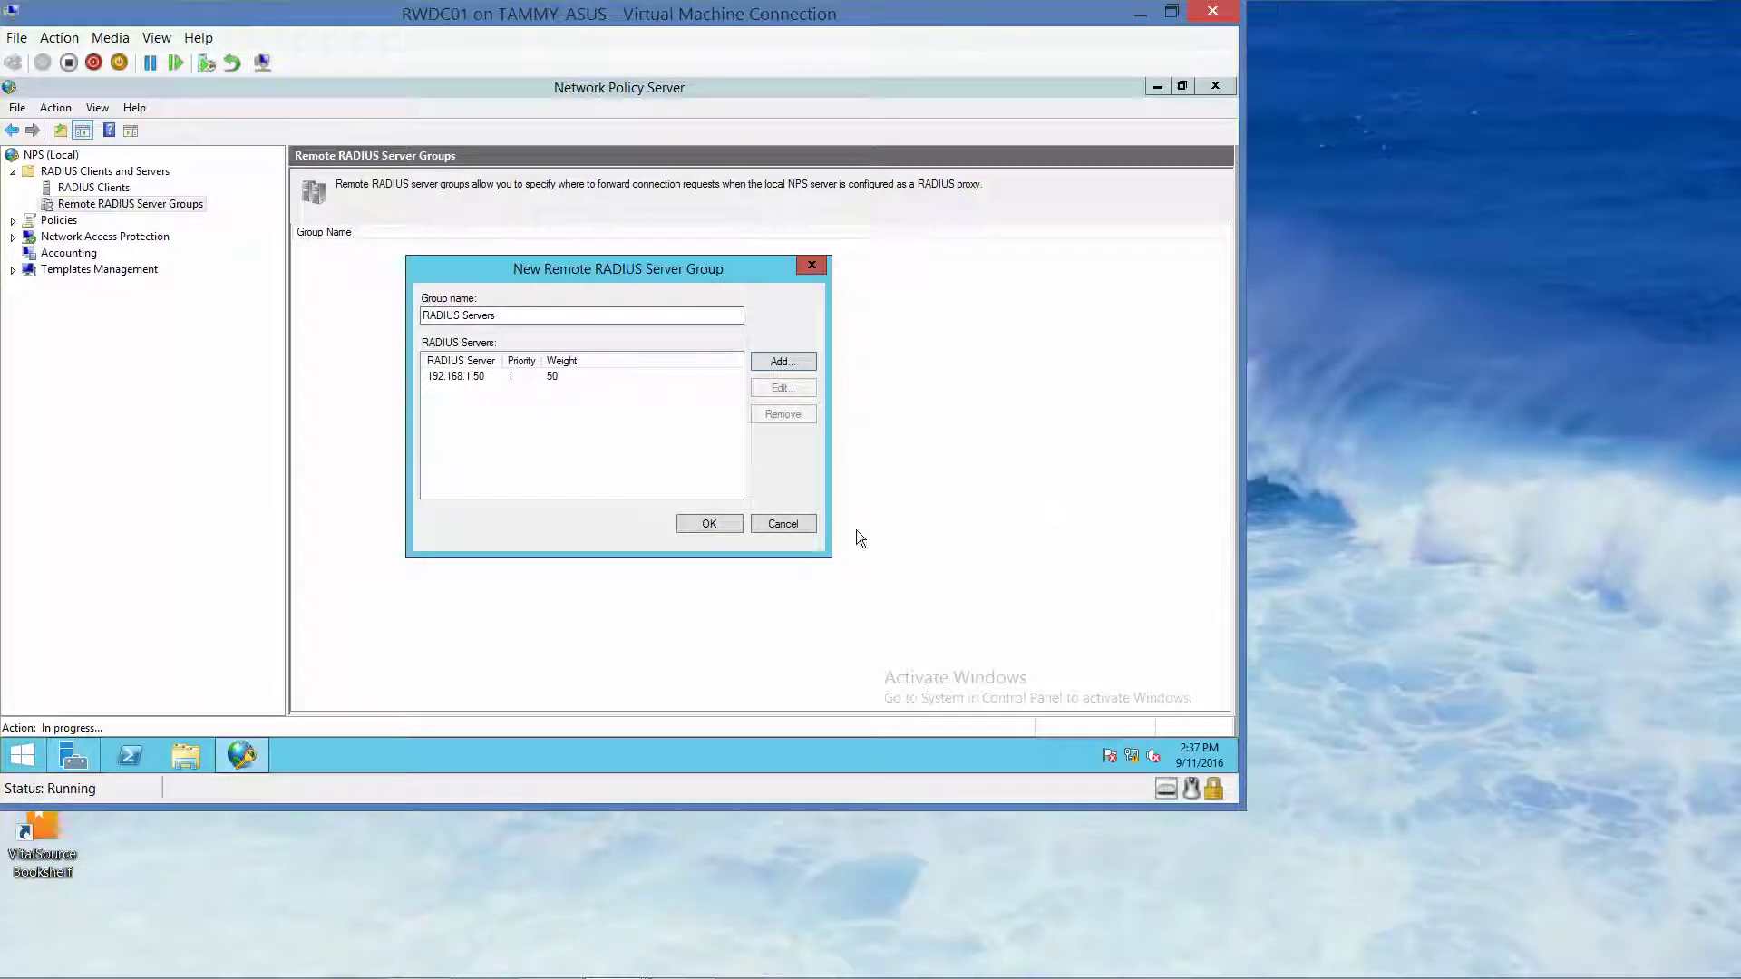
- Confirm the new 'RADIUS Servers' remote RADIUS server group so it appears in the list
click(700, 526)
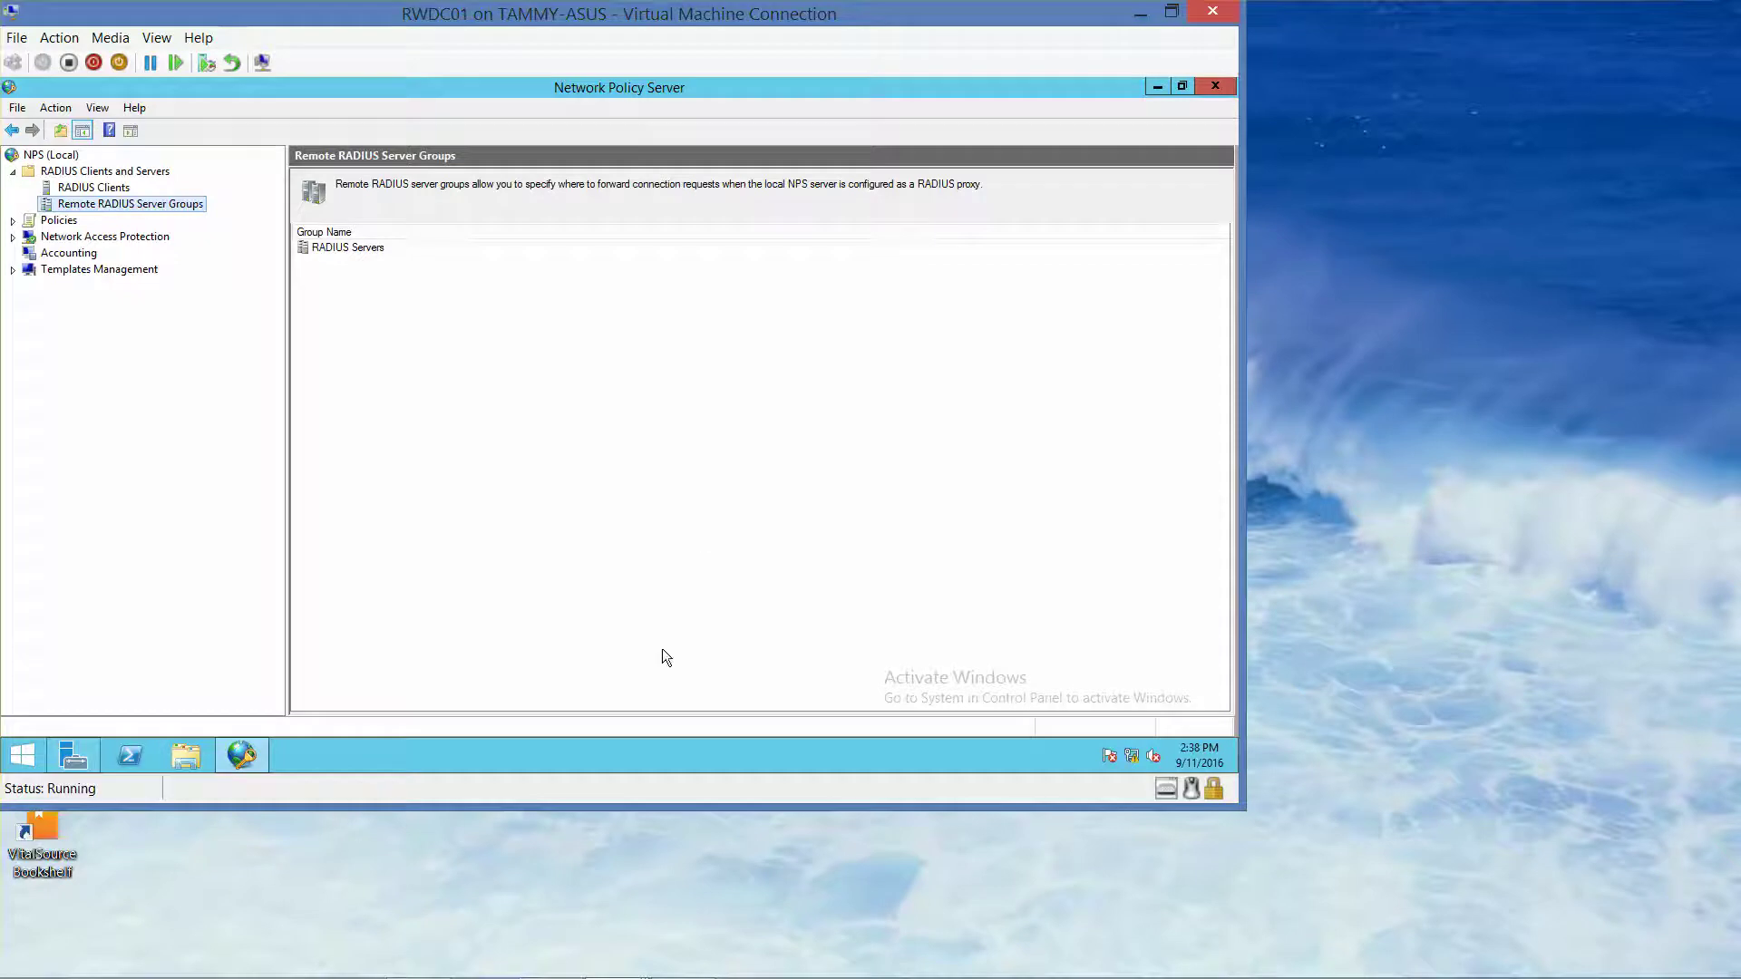
- Return to the Word answer key and move down past Exercise 12.2's table to Question 4
click(417, 963)
key(Down)
key(Down)
key(Down)
key(Down)
key(Down)
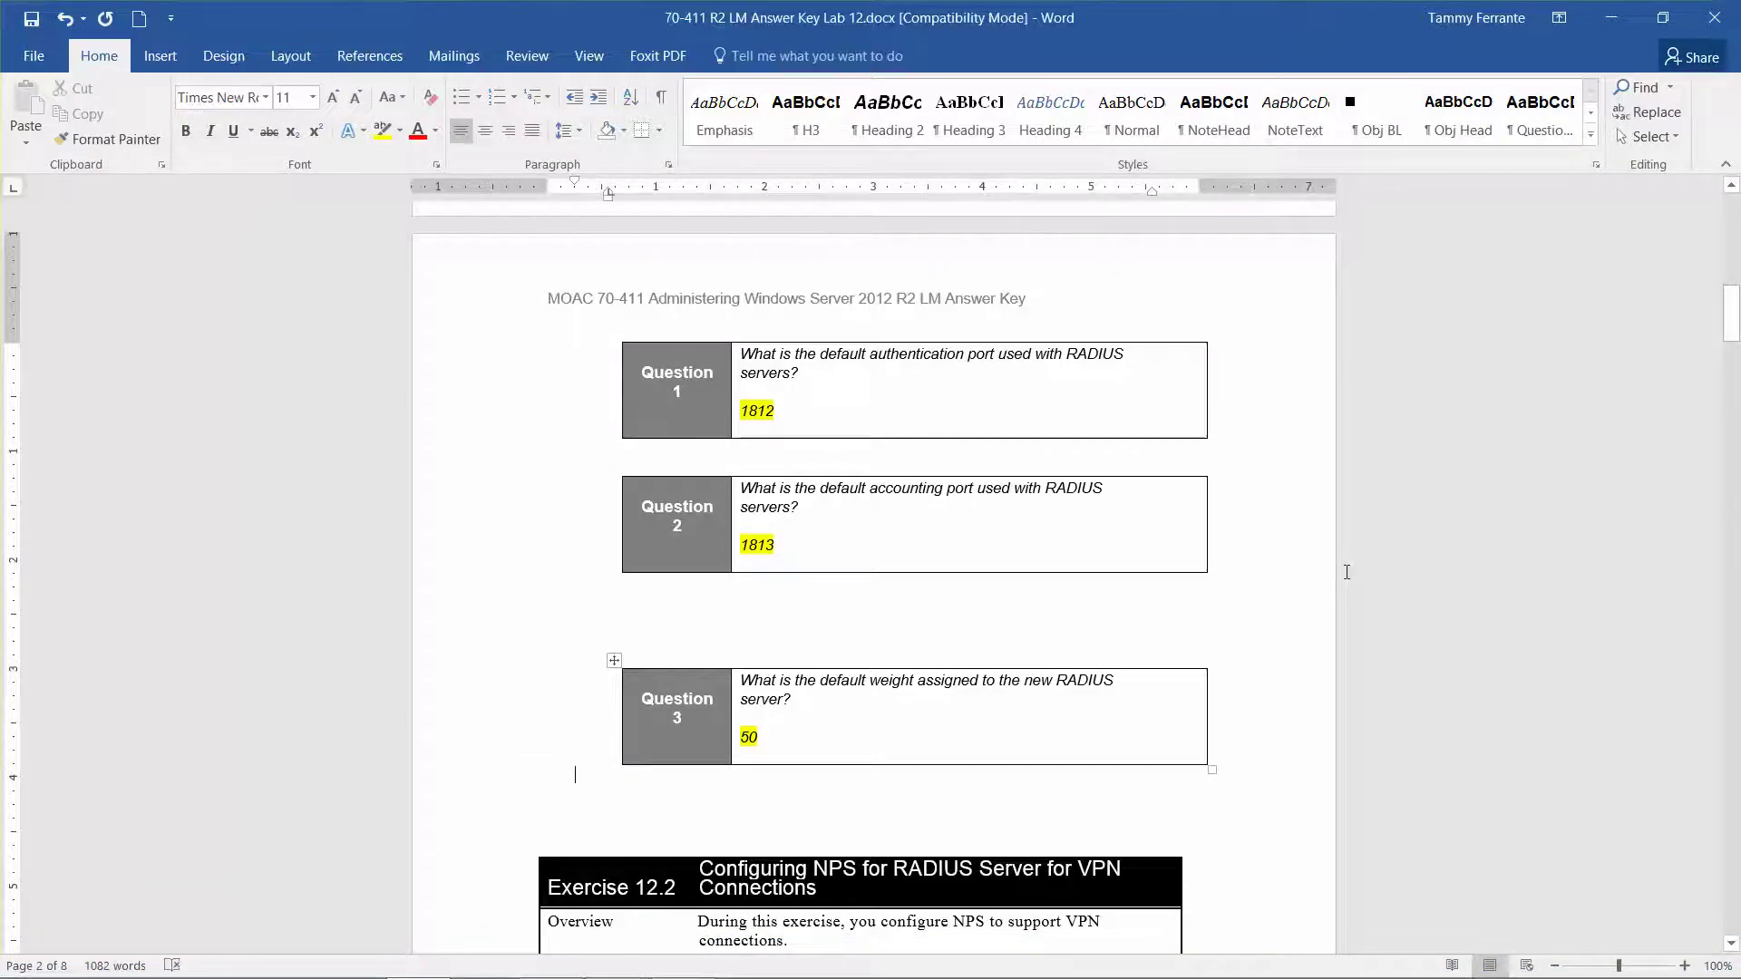
key(Down)
key(Down)
key(Down)
key(Down)
key(Down)
key(Down)
key(Down)
key(Down)
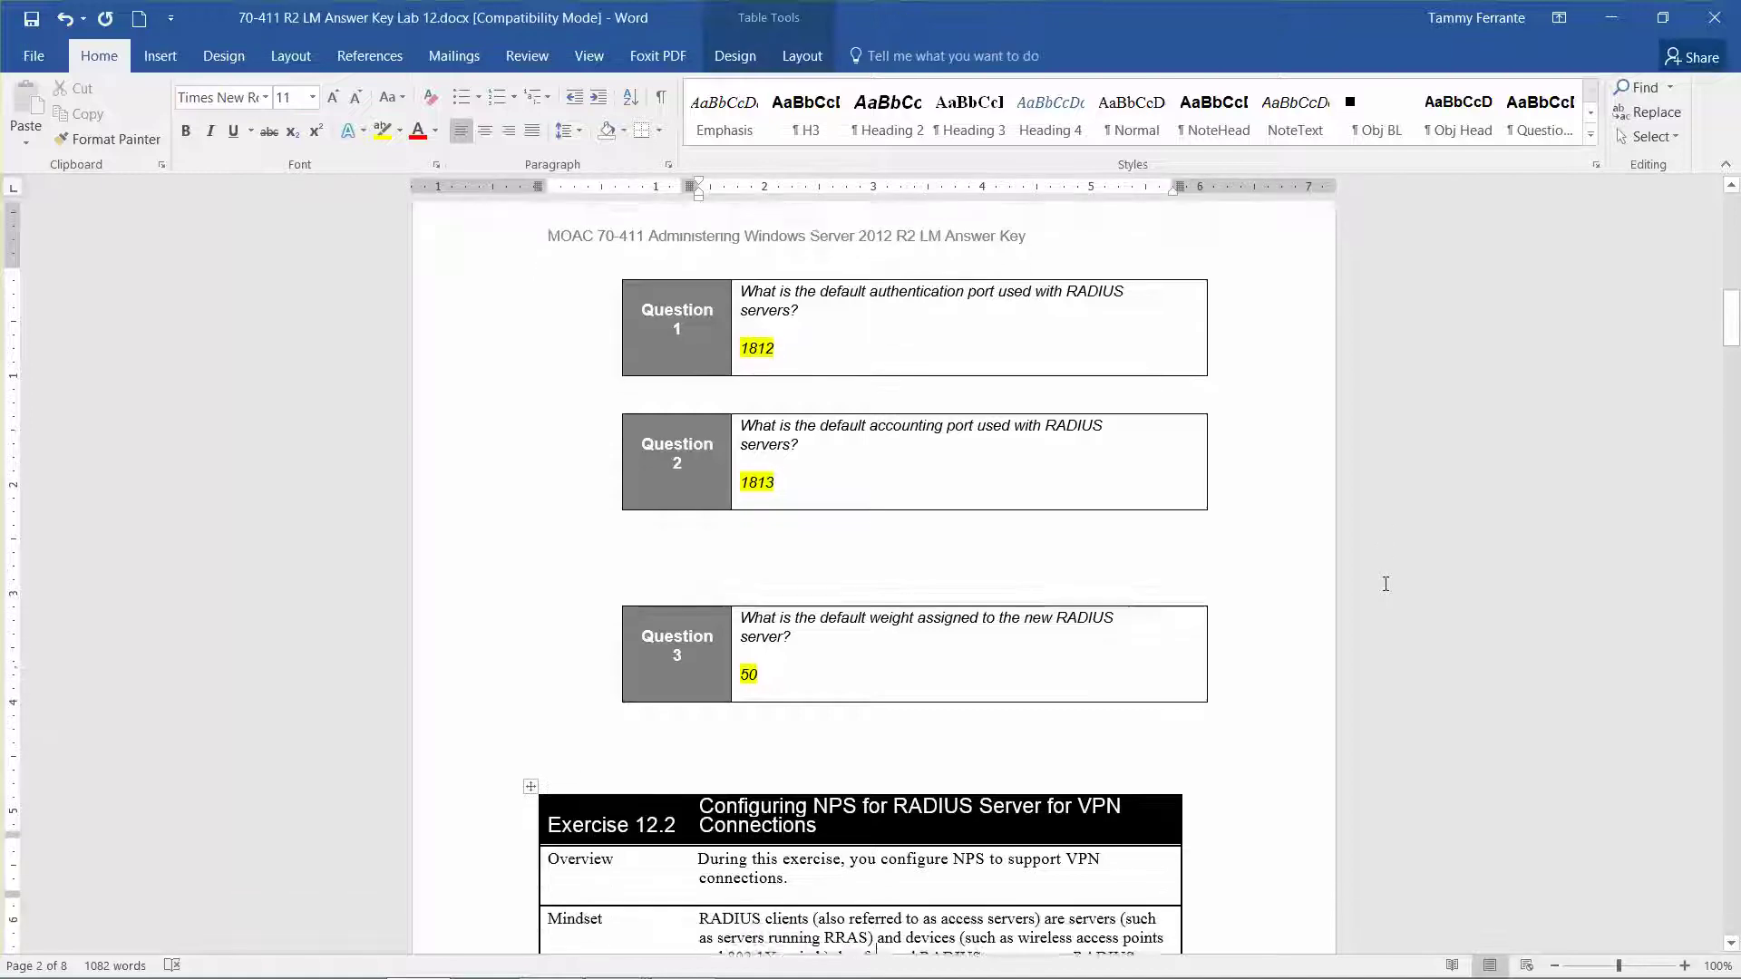
key(Down)
key(Down)
key(Down)
key(Down)
key(Down)
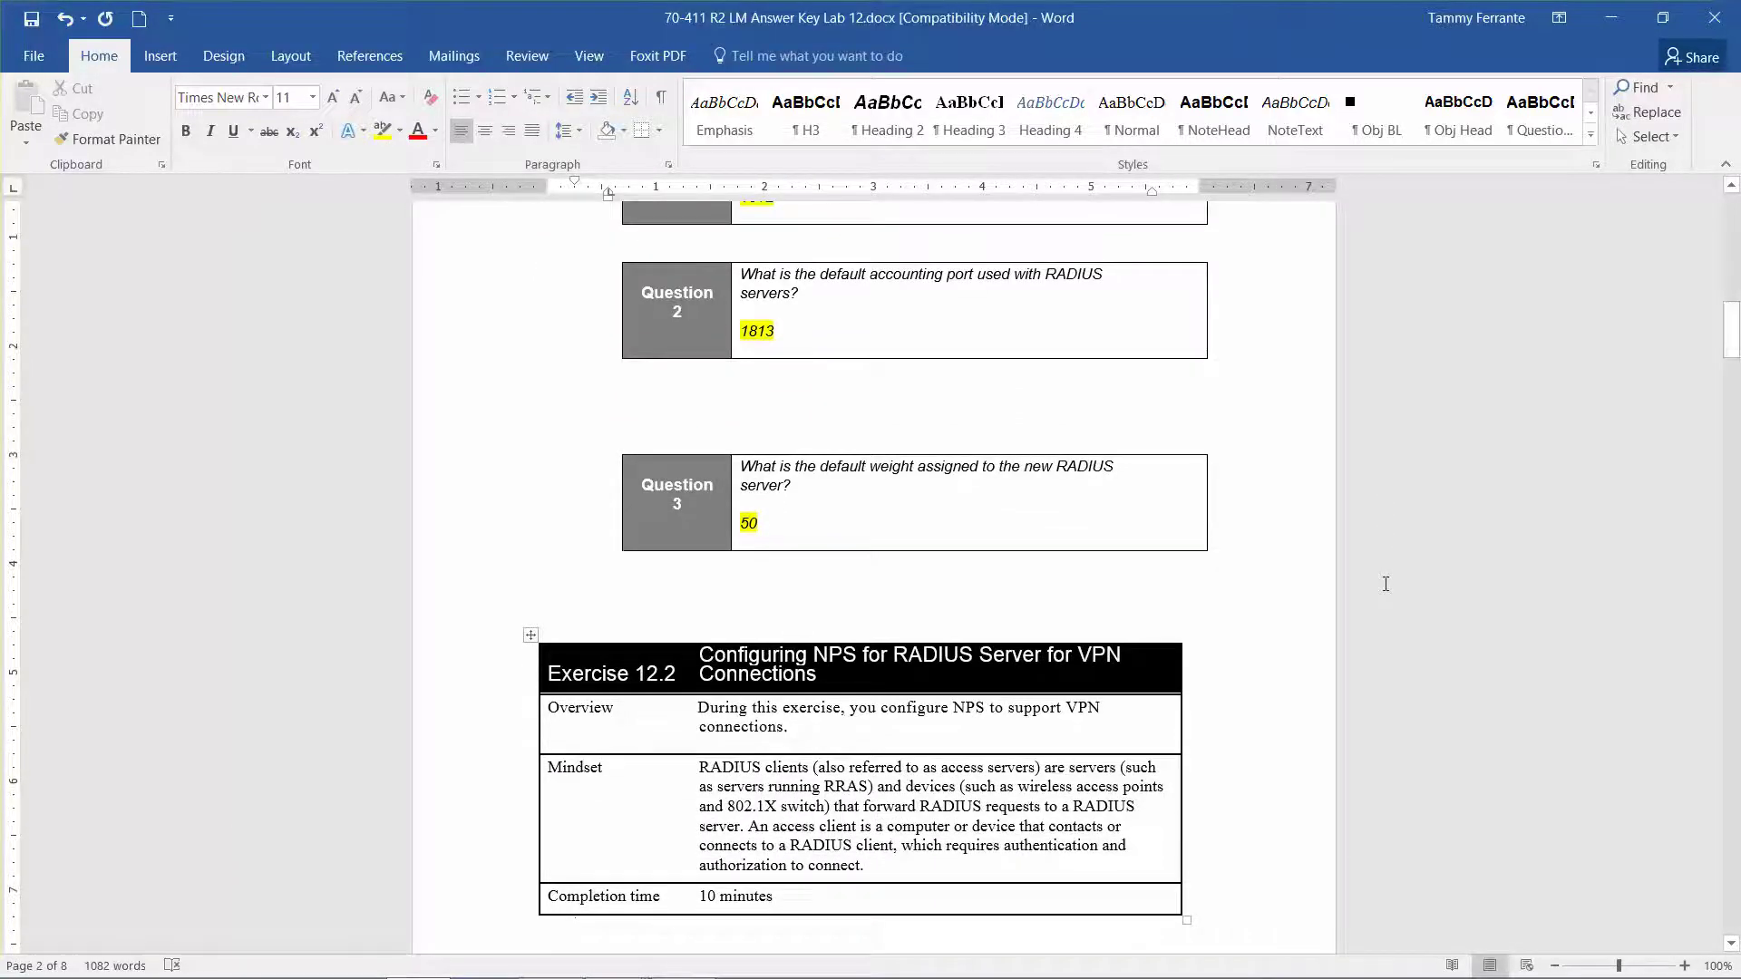
key(Down)
key(Down)
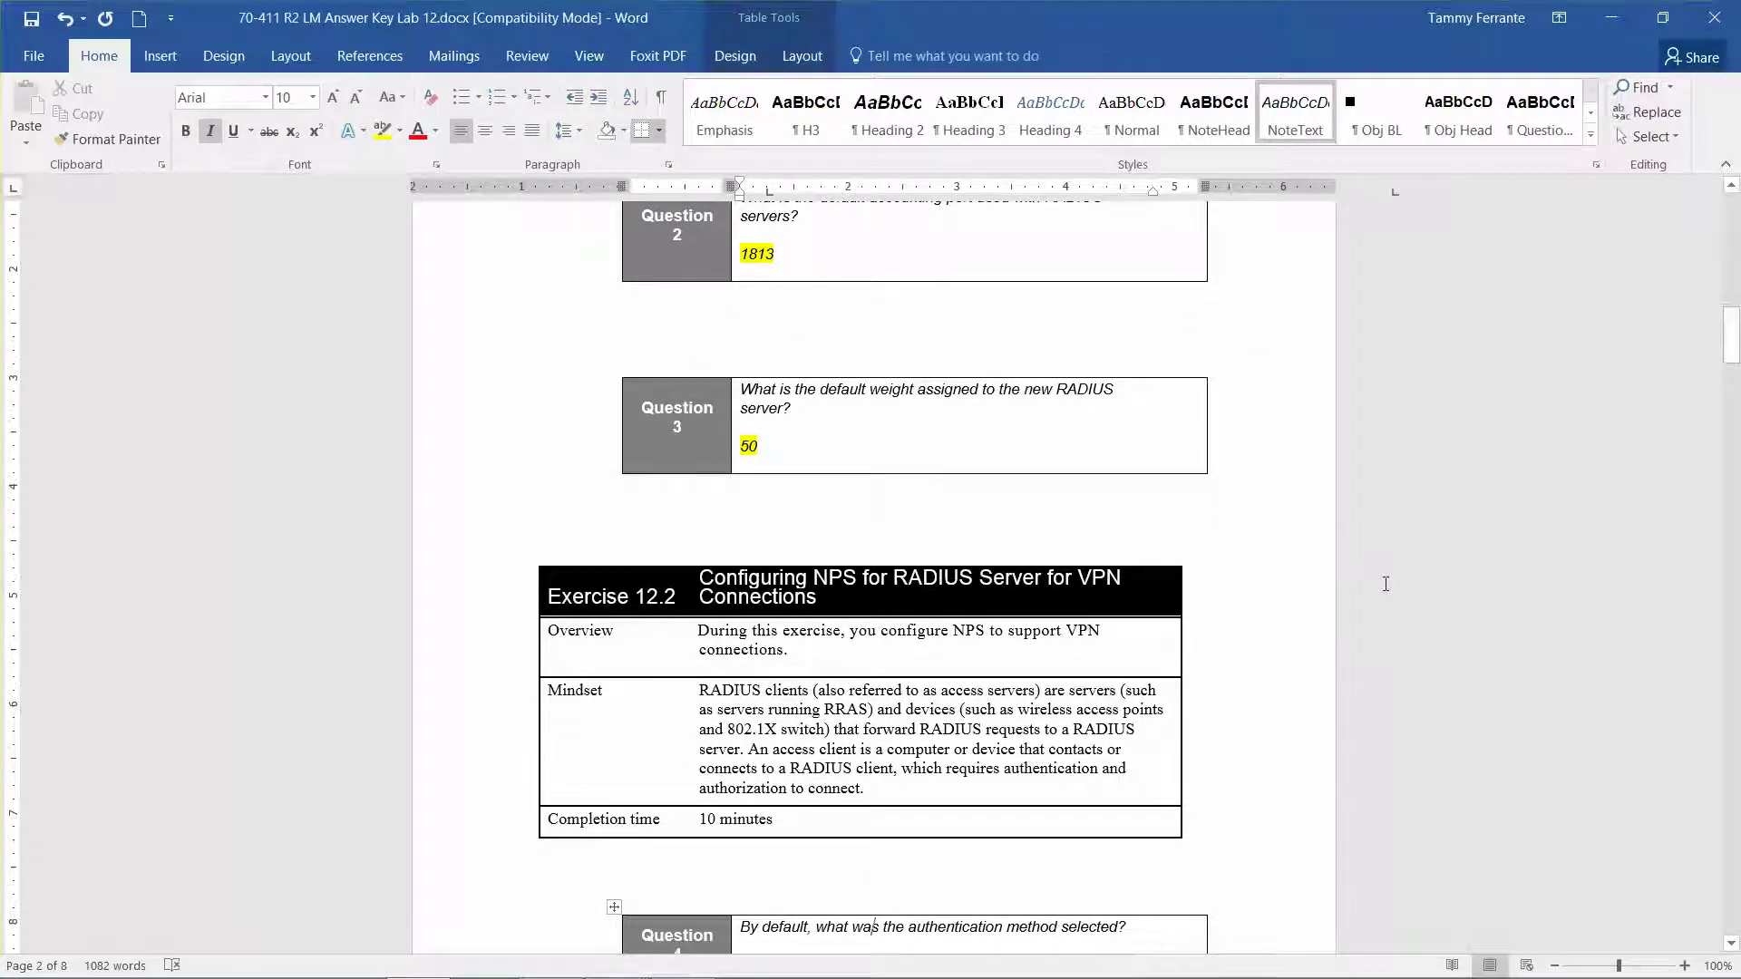
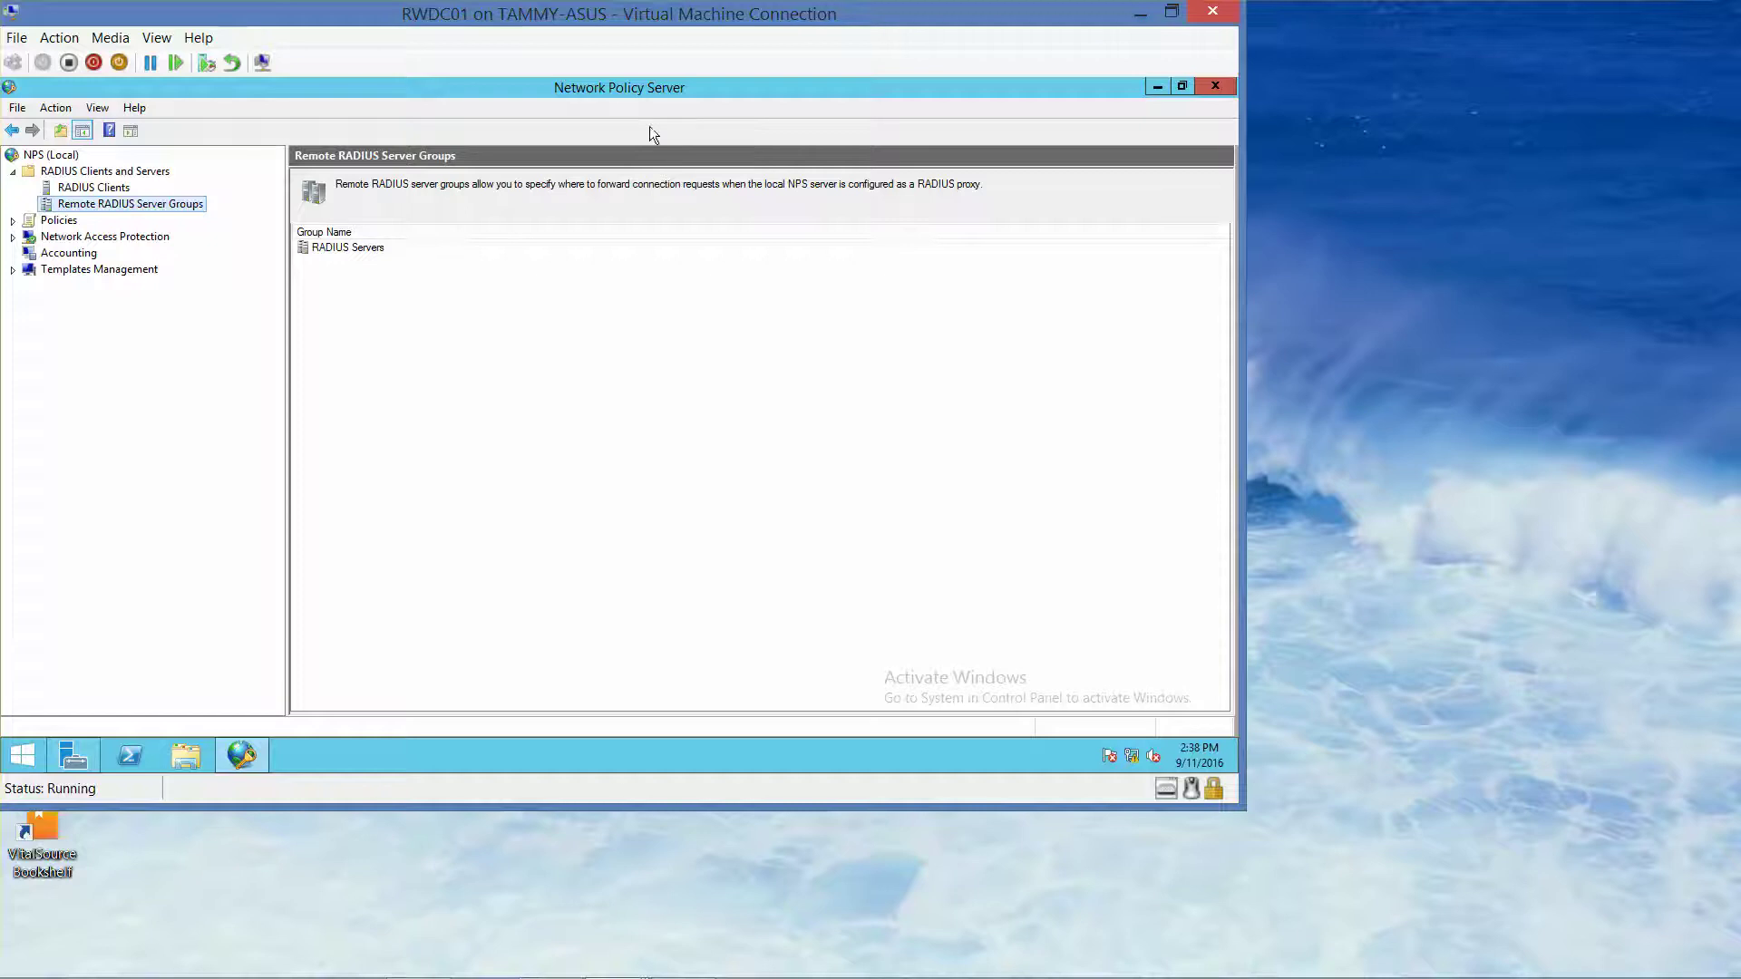
- Select NPS (Local) to show Getting Started with the Network Access Protection (NAP) scenario
click(52, 155)
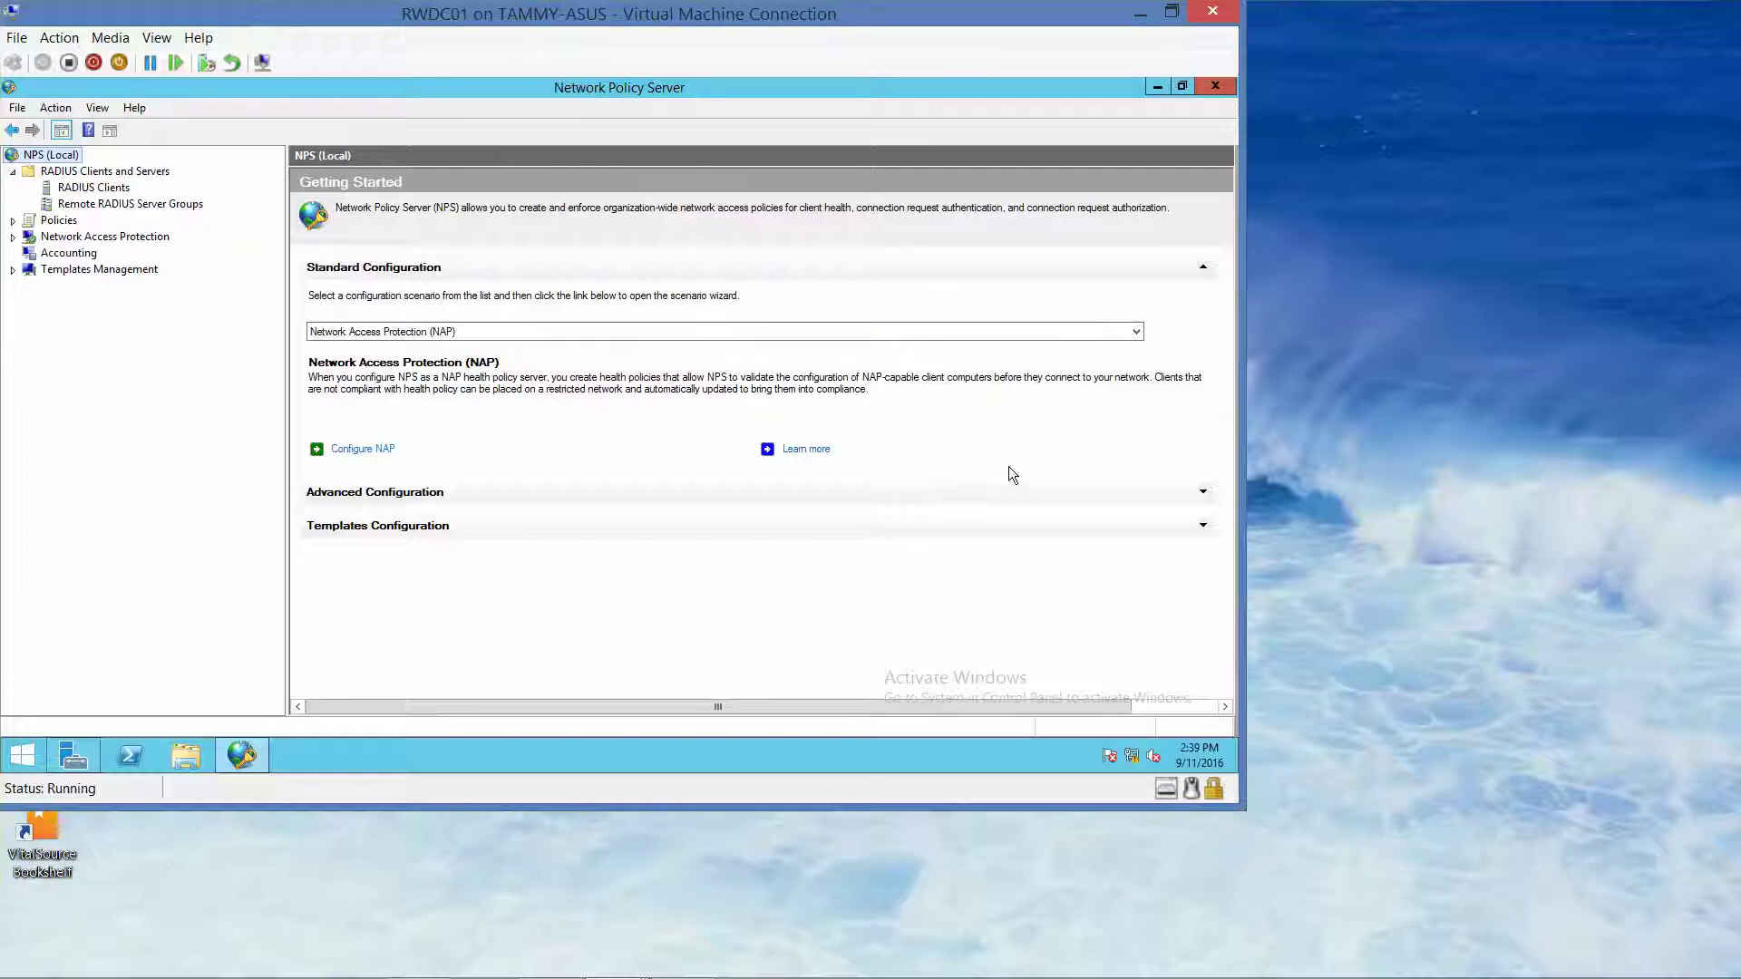
- Choose the RADIUS server for Dial-Up or VPN Connections scenario and launch its Configure VPN or Dial-Up wizard
click(1204, 268)
click(1203, 268)
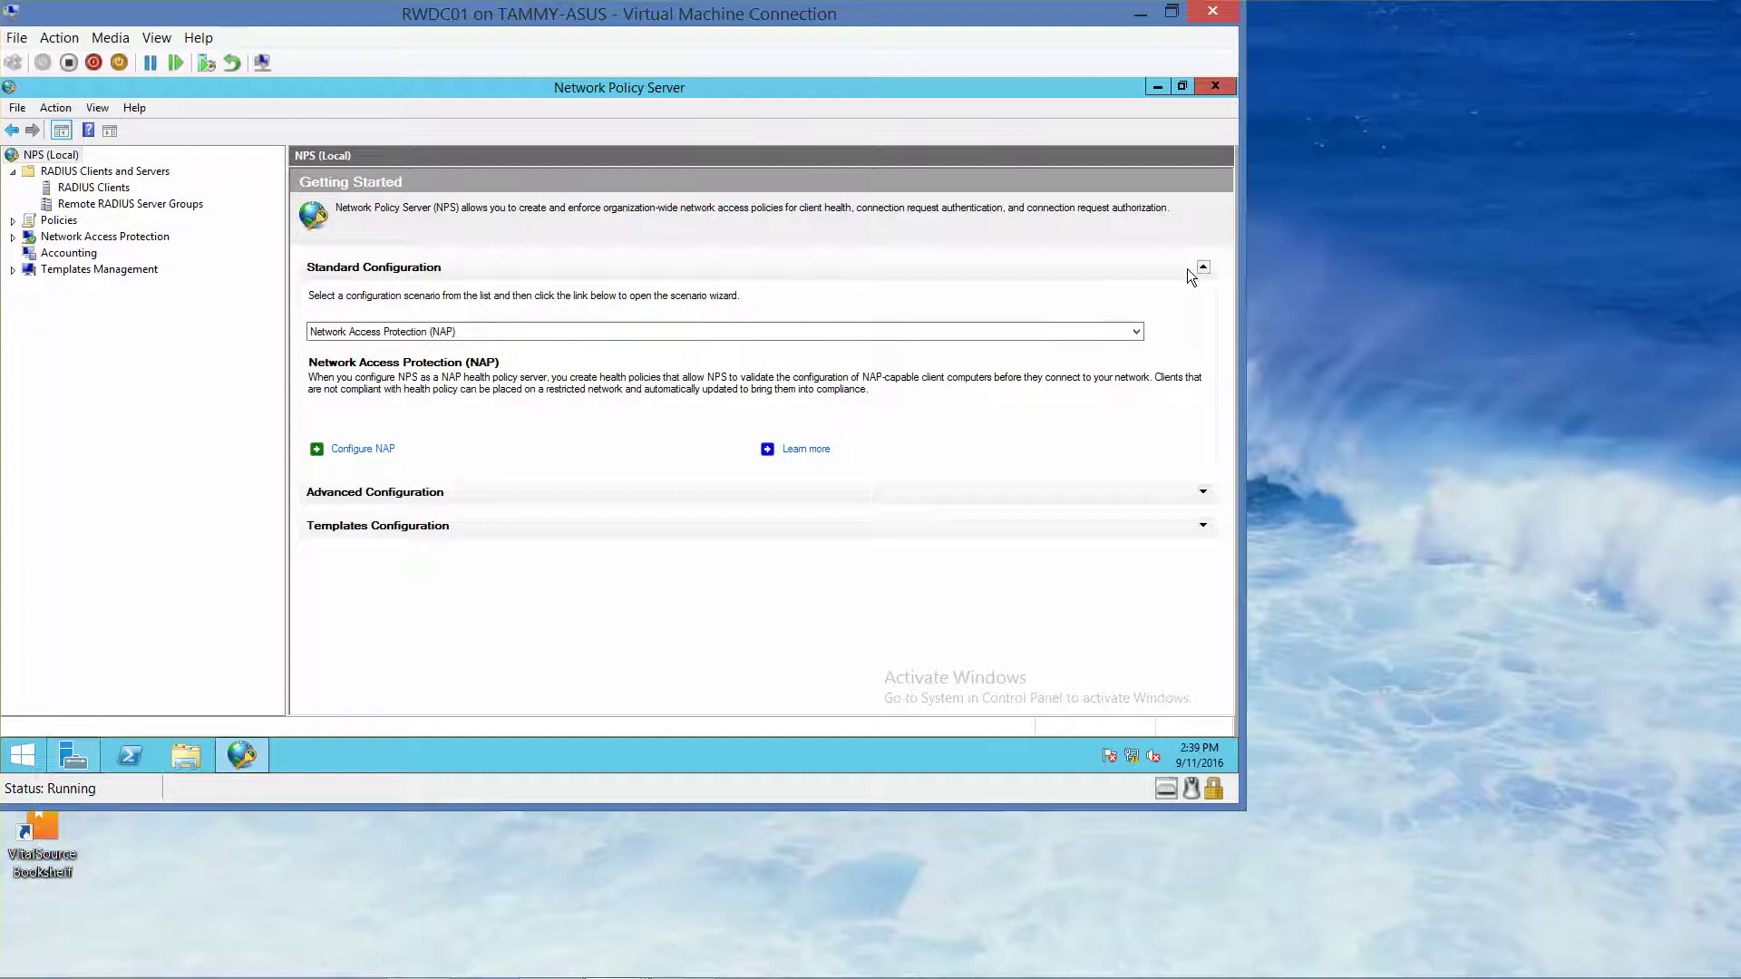
click(1136, 332)
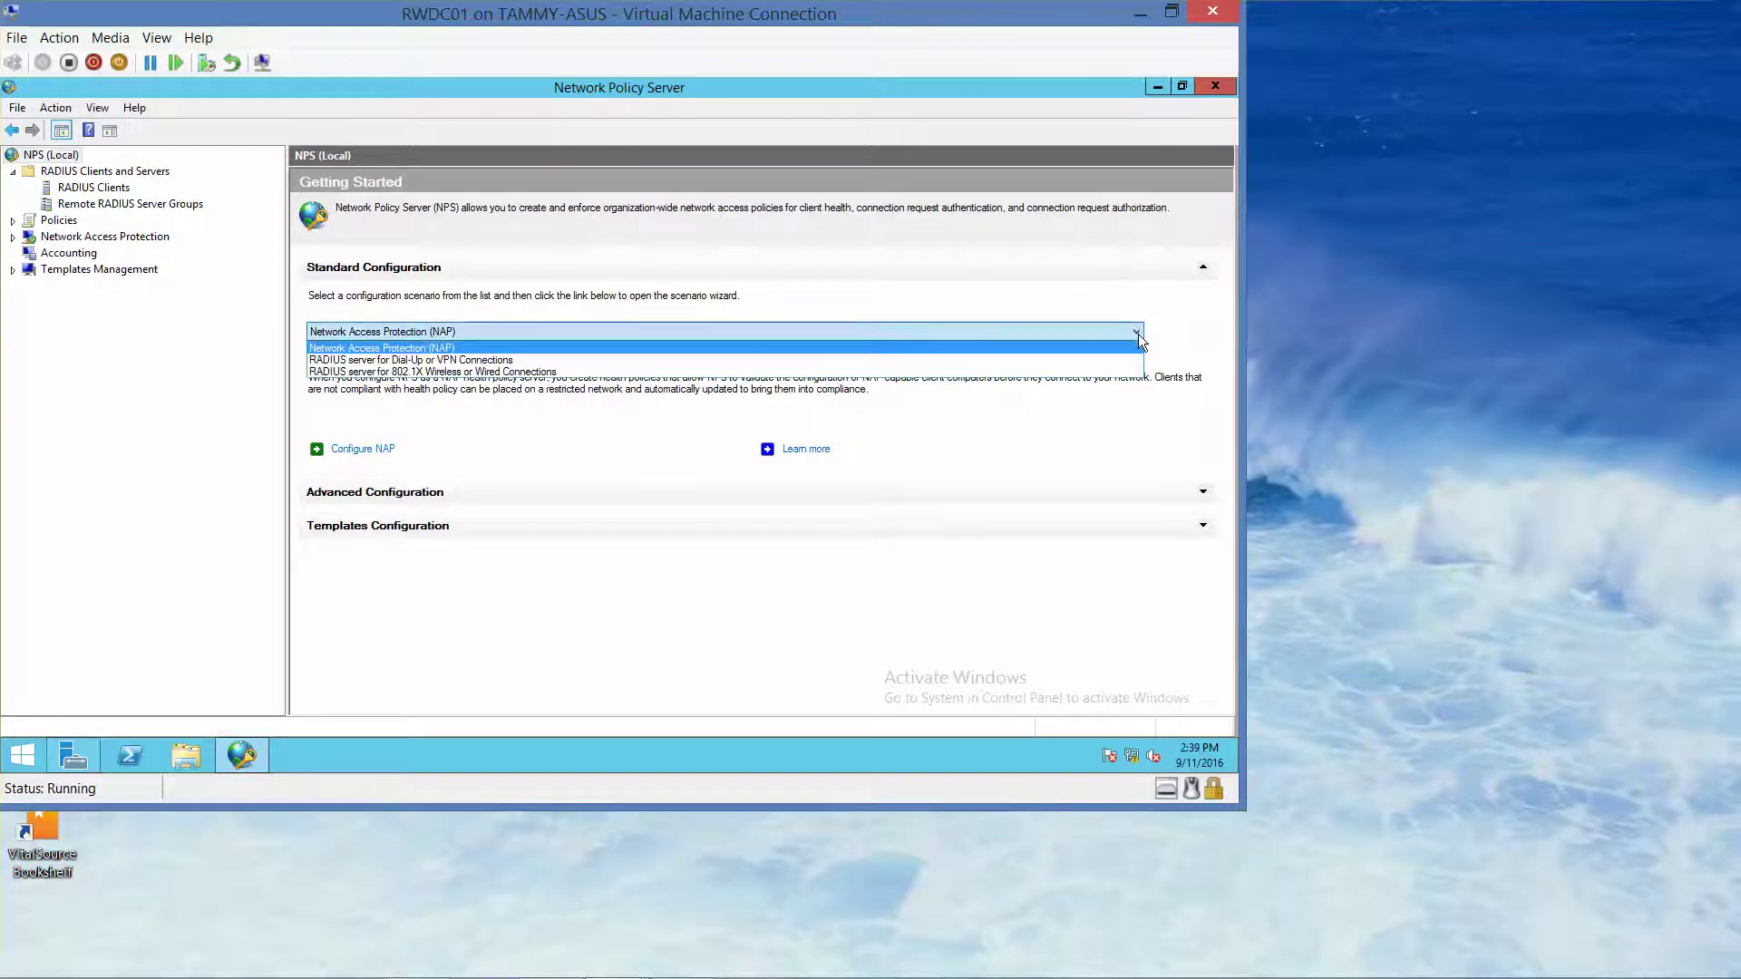
click(487, 359)
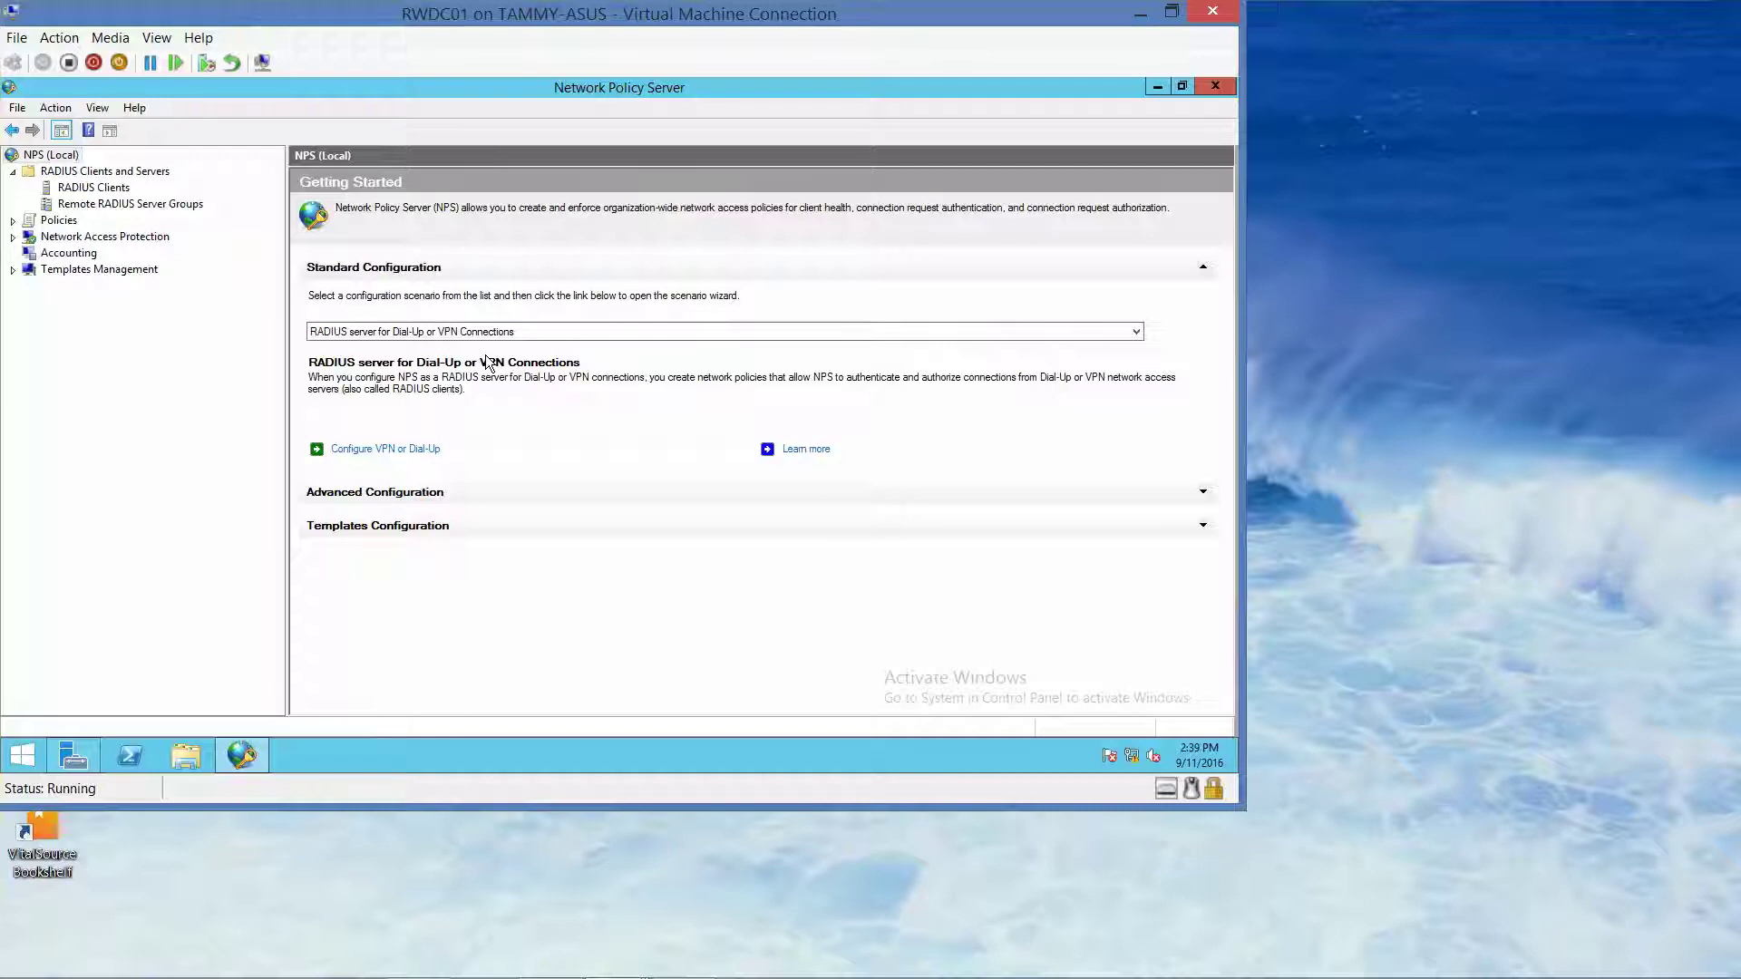
click(400, 451)
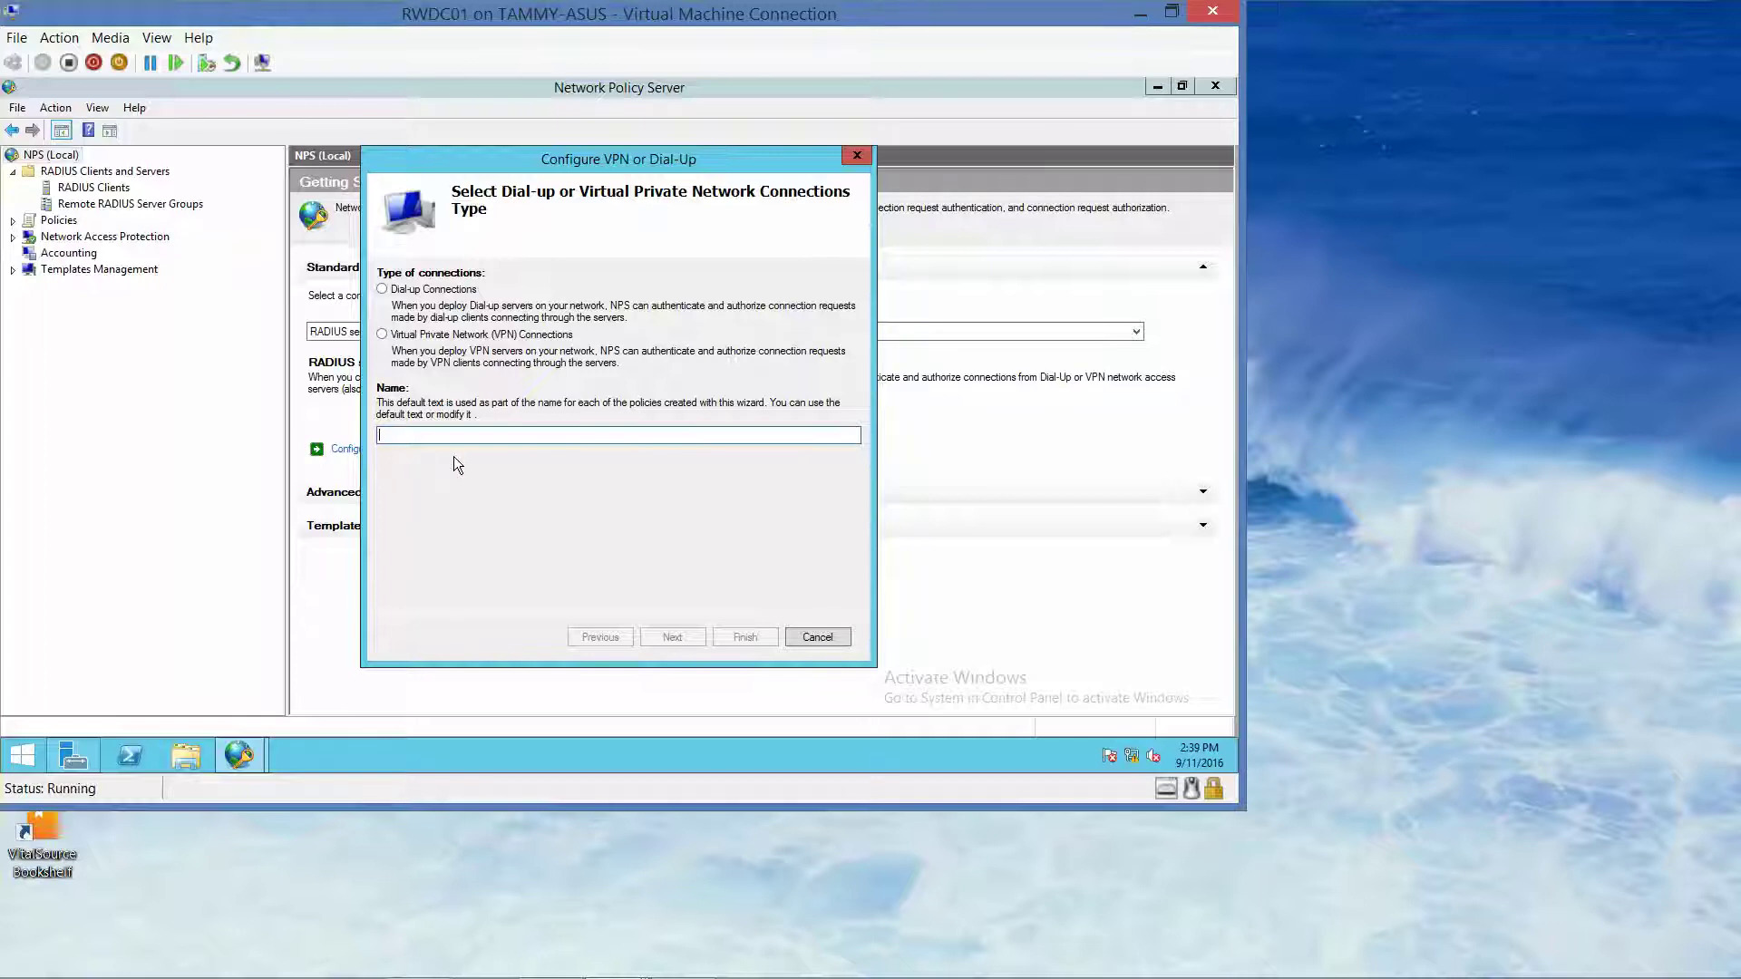
- Choose Virtual Private Network (VPN) Connections as the type and start adding a new RADIUS client
click(383, 335)
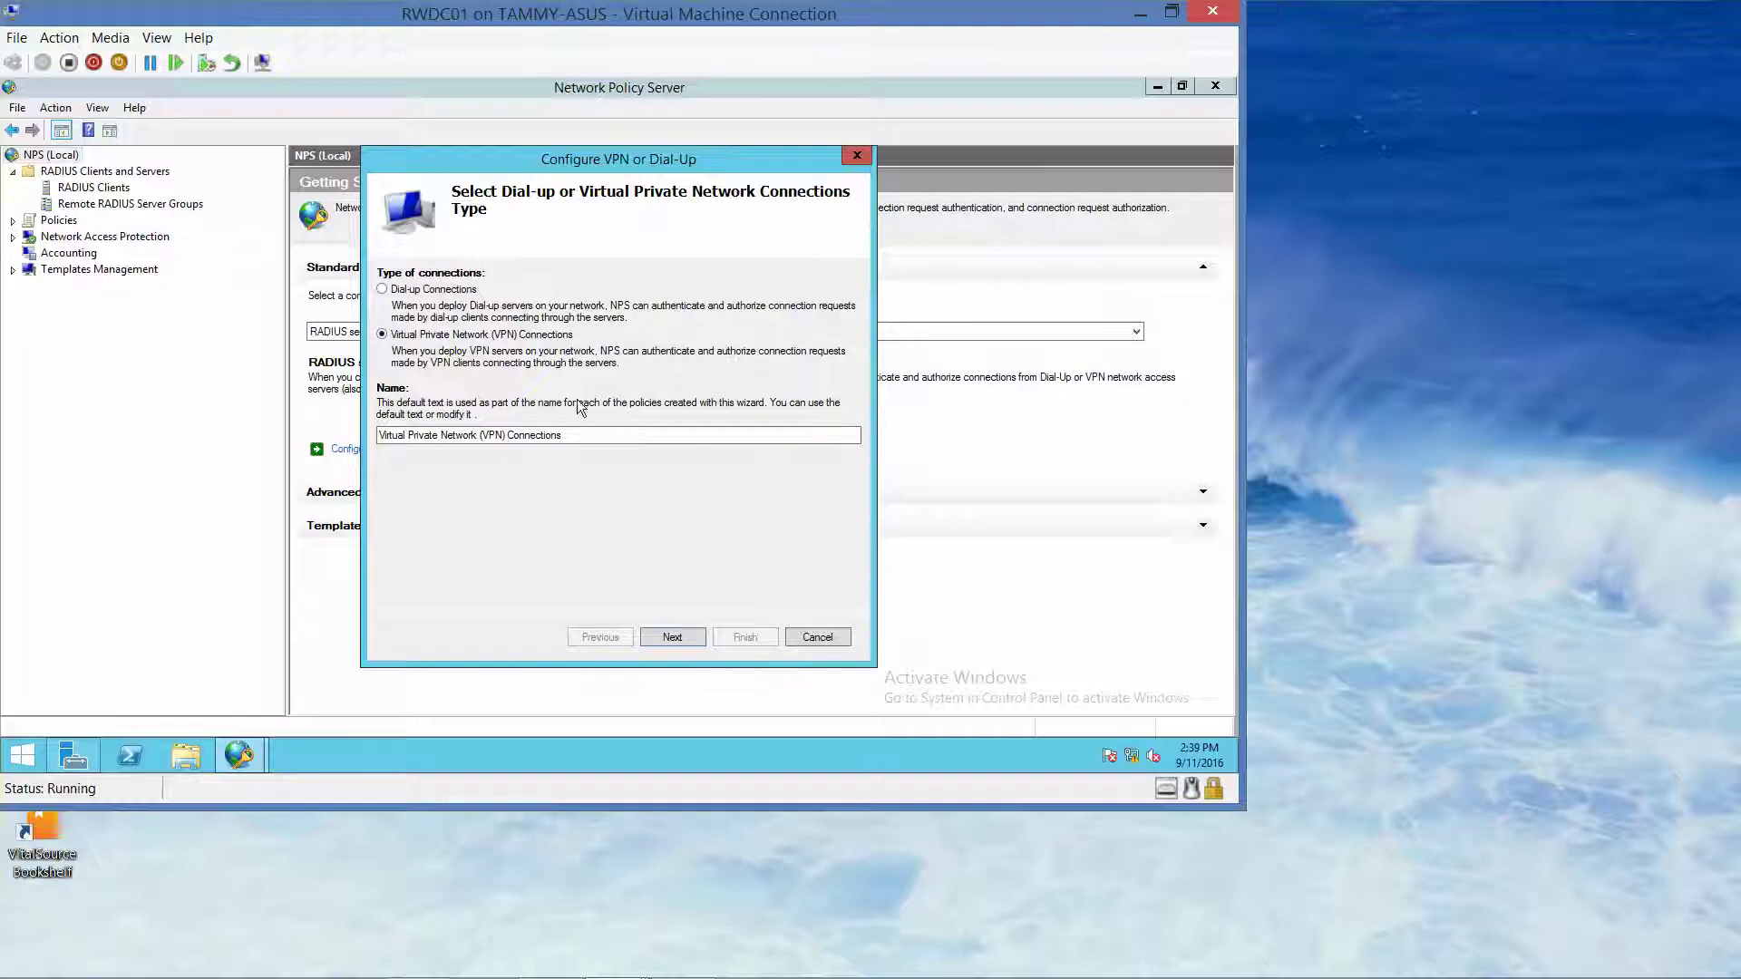
click(688, 636)
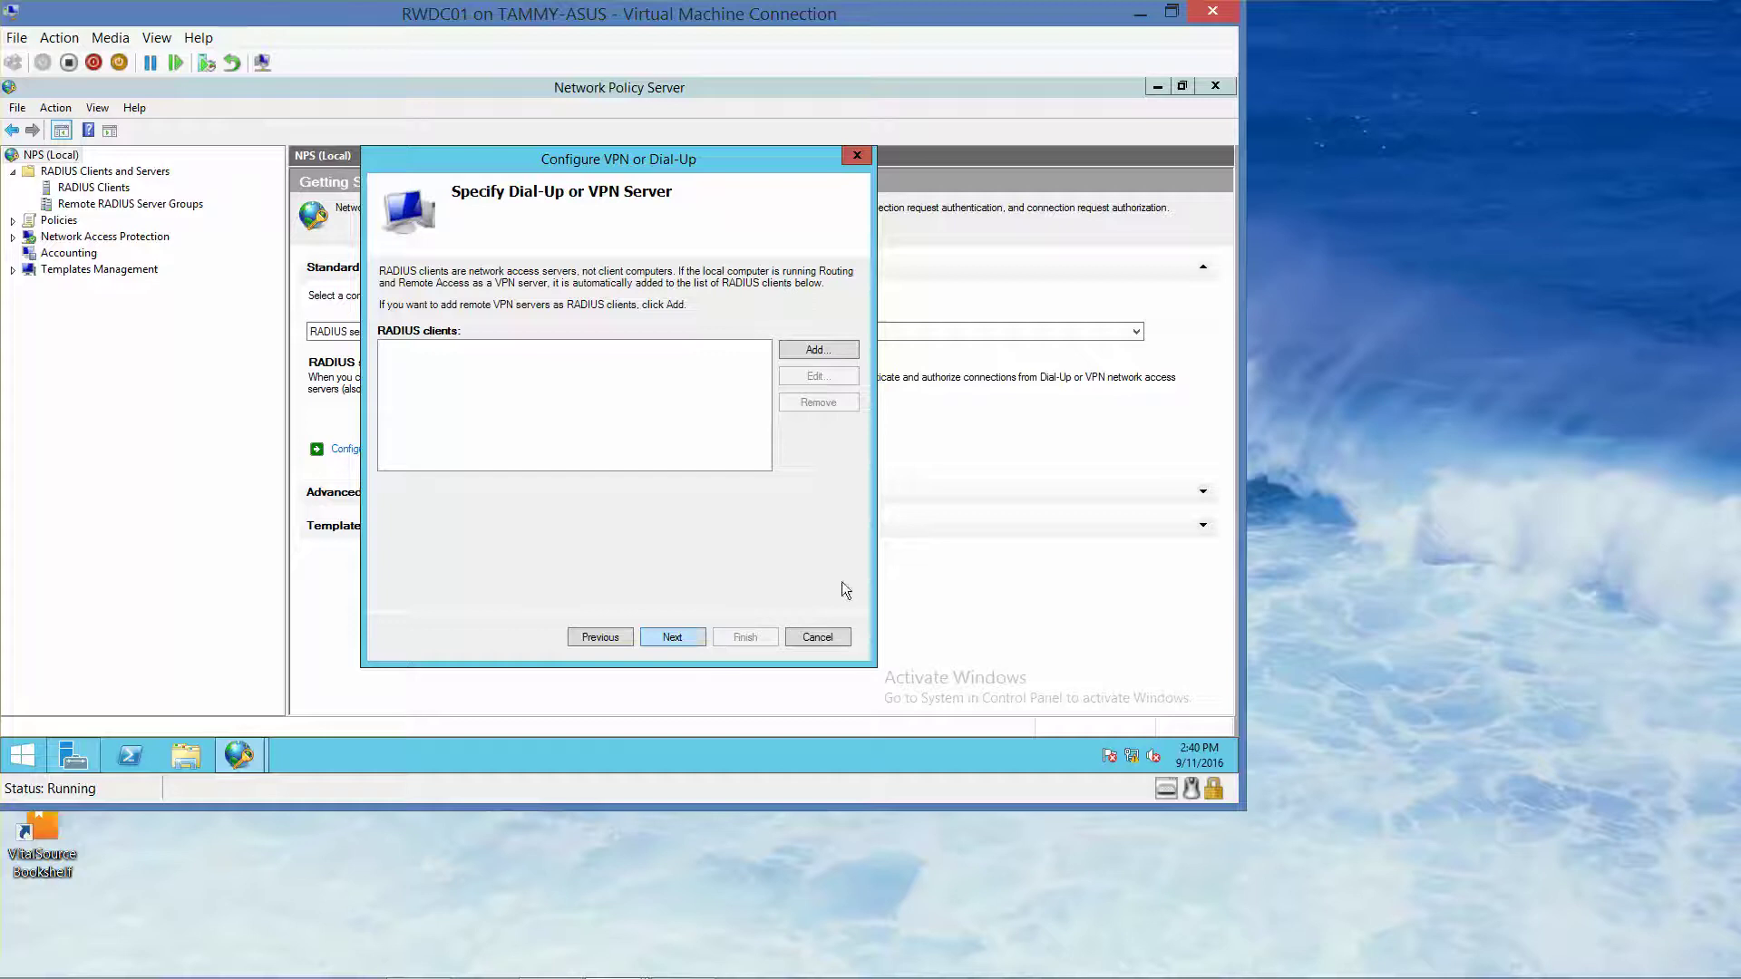
click(818, 349)
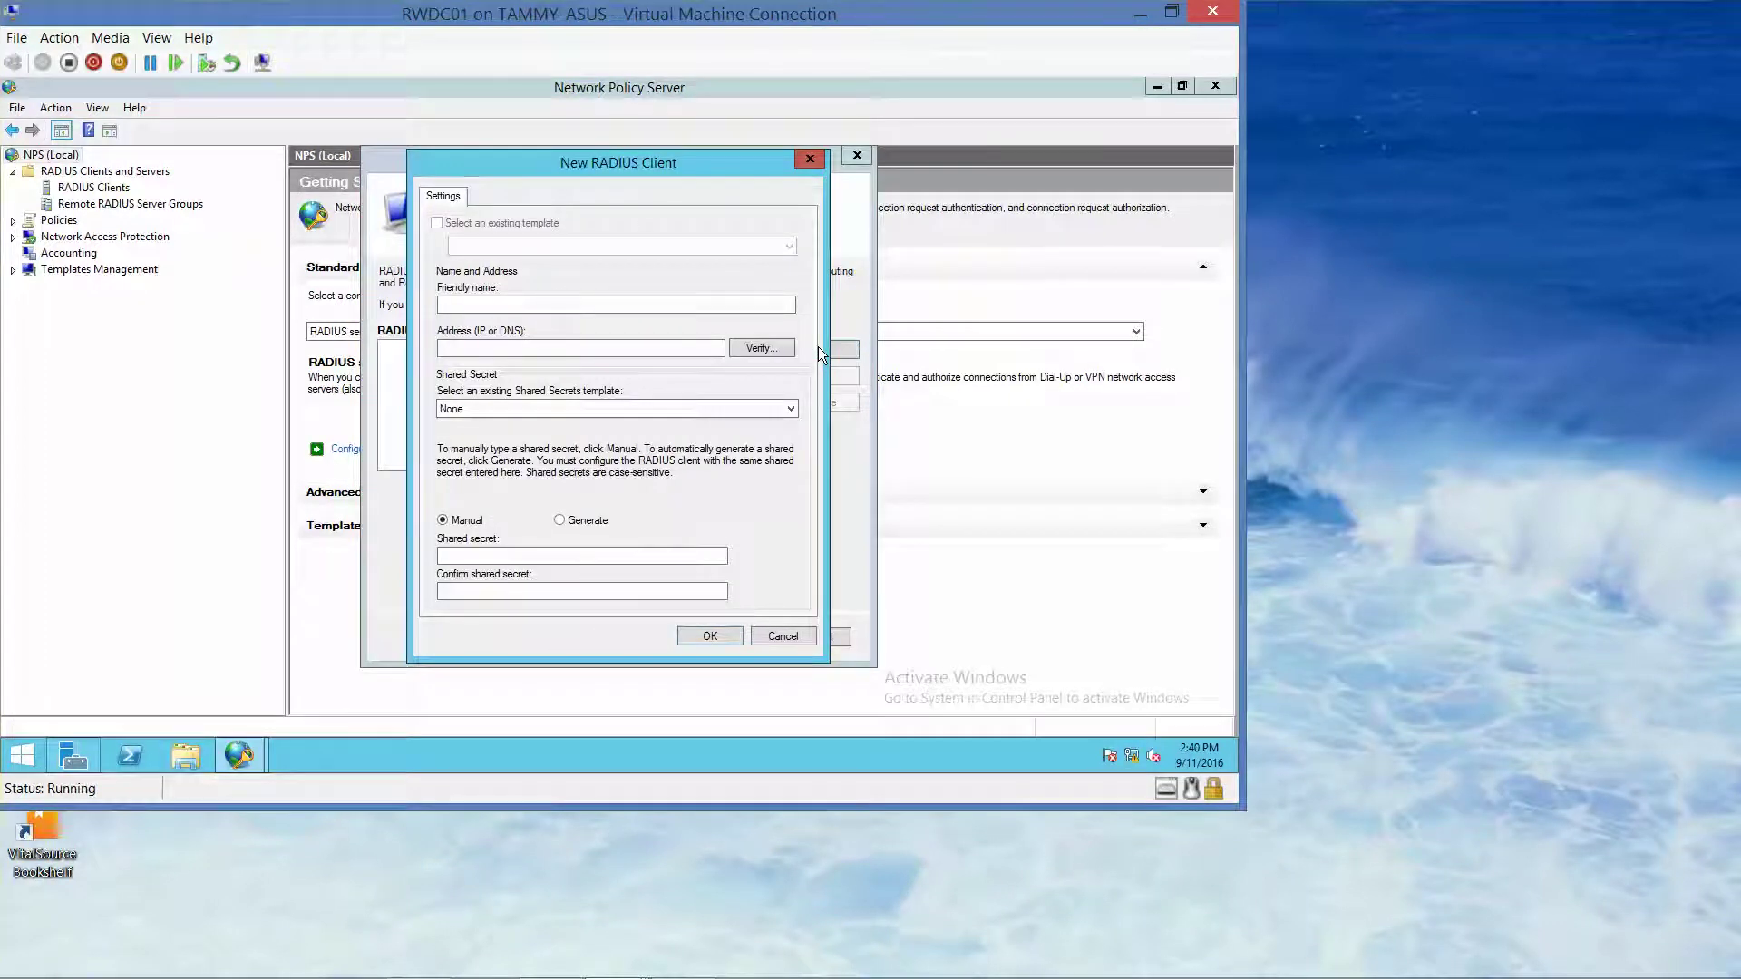
- Enter friendly name Server01, address 192.168.1.60, and the shared secret plus its confirmation
click(499, 306)
text(Server01)
click(492, 345)
text(192.168.1)
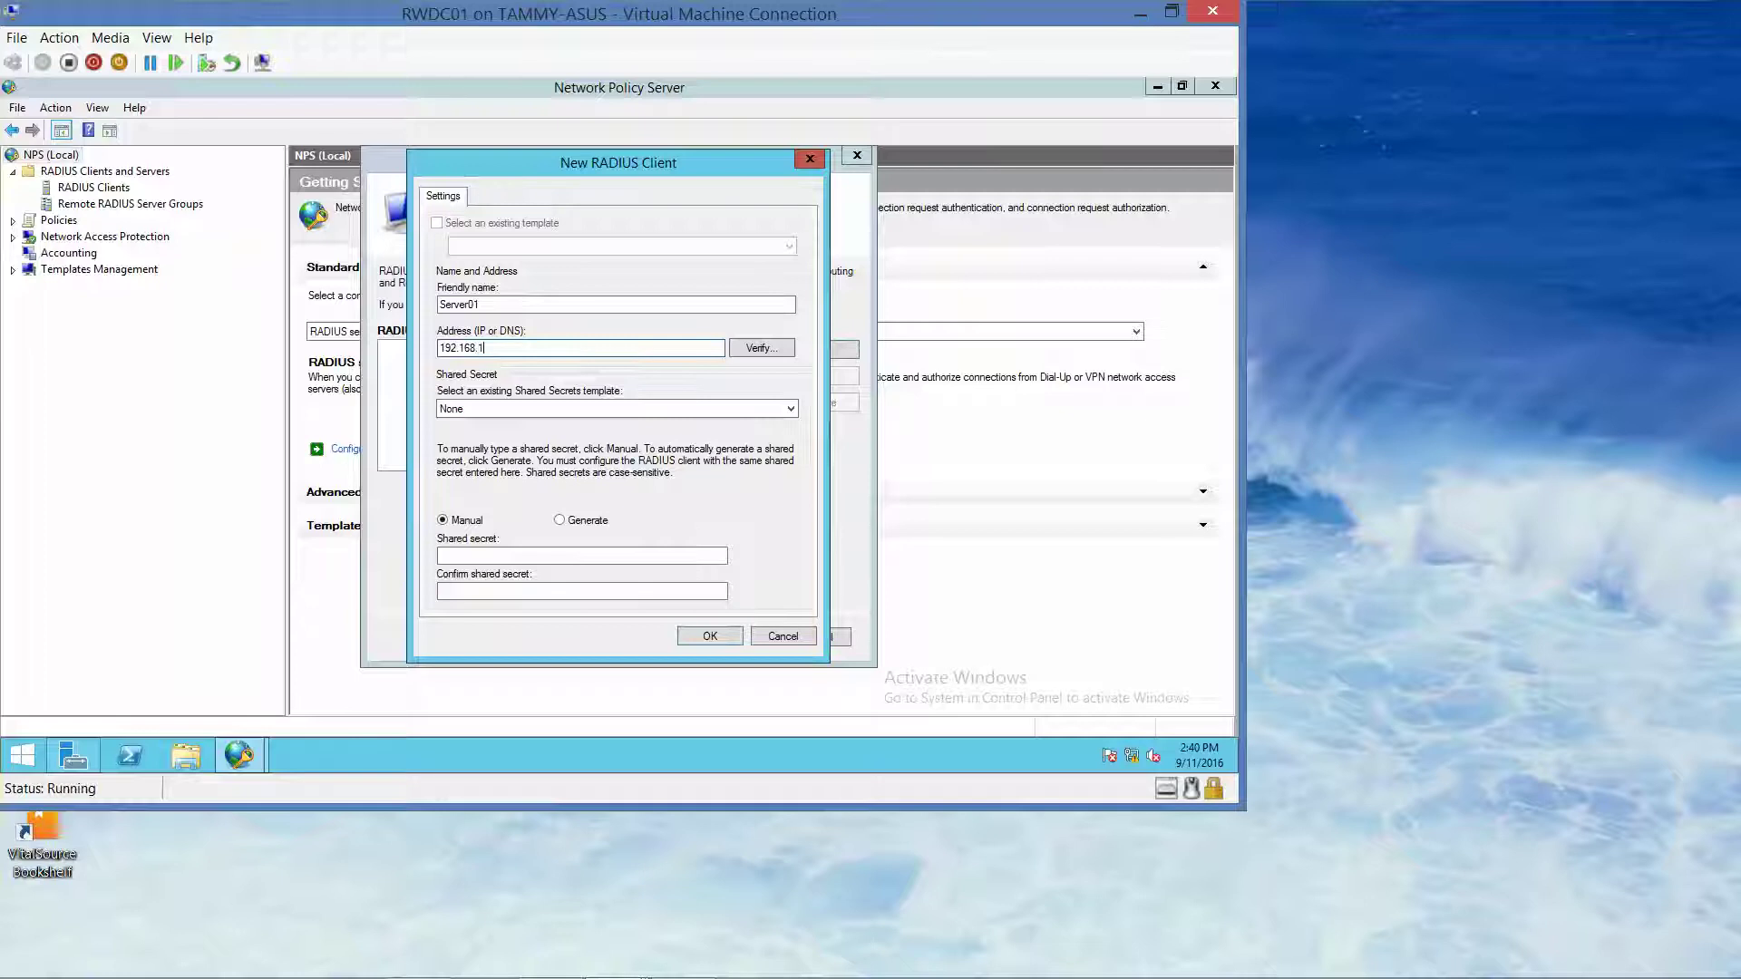
text(.60)
click(499, 555)
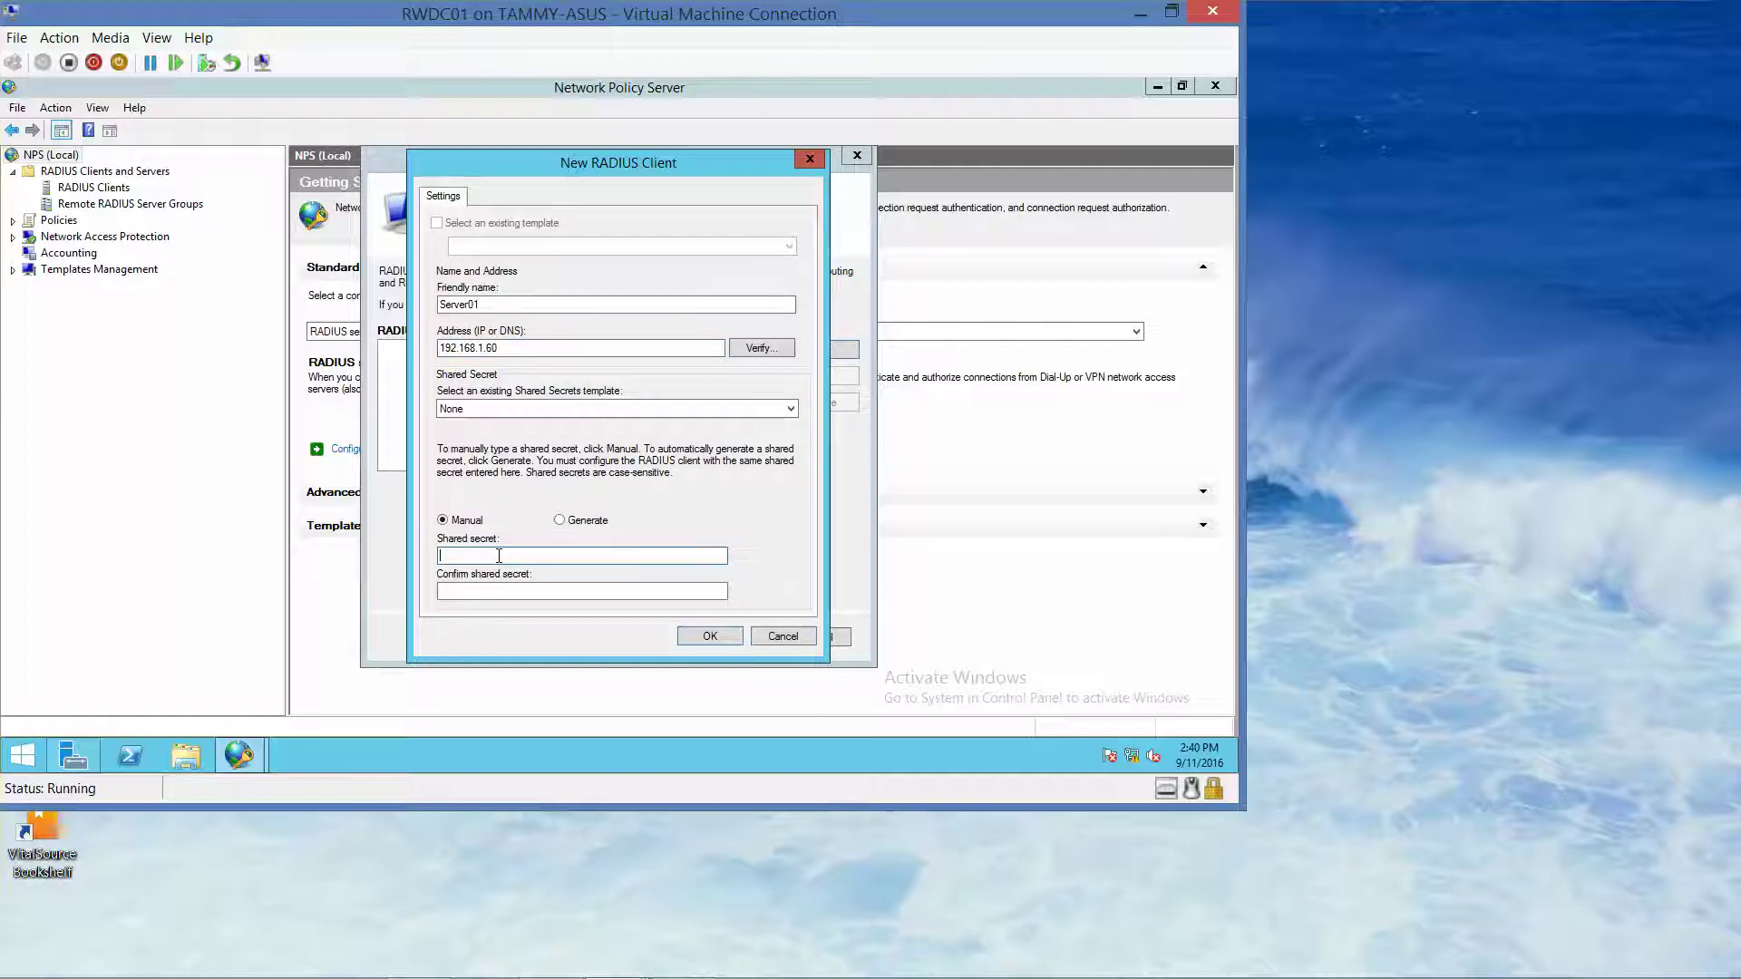
text(Password)
key(Tab)
text(p)
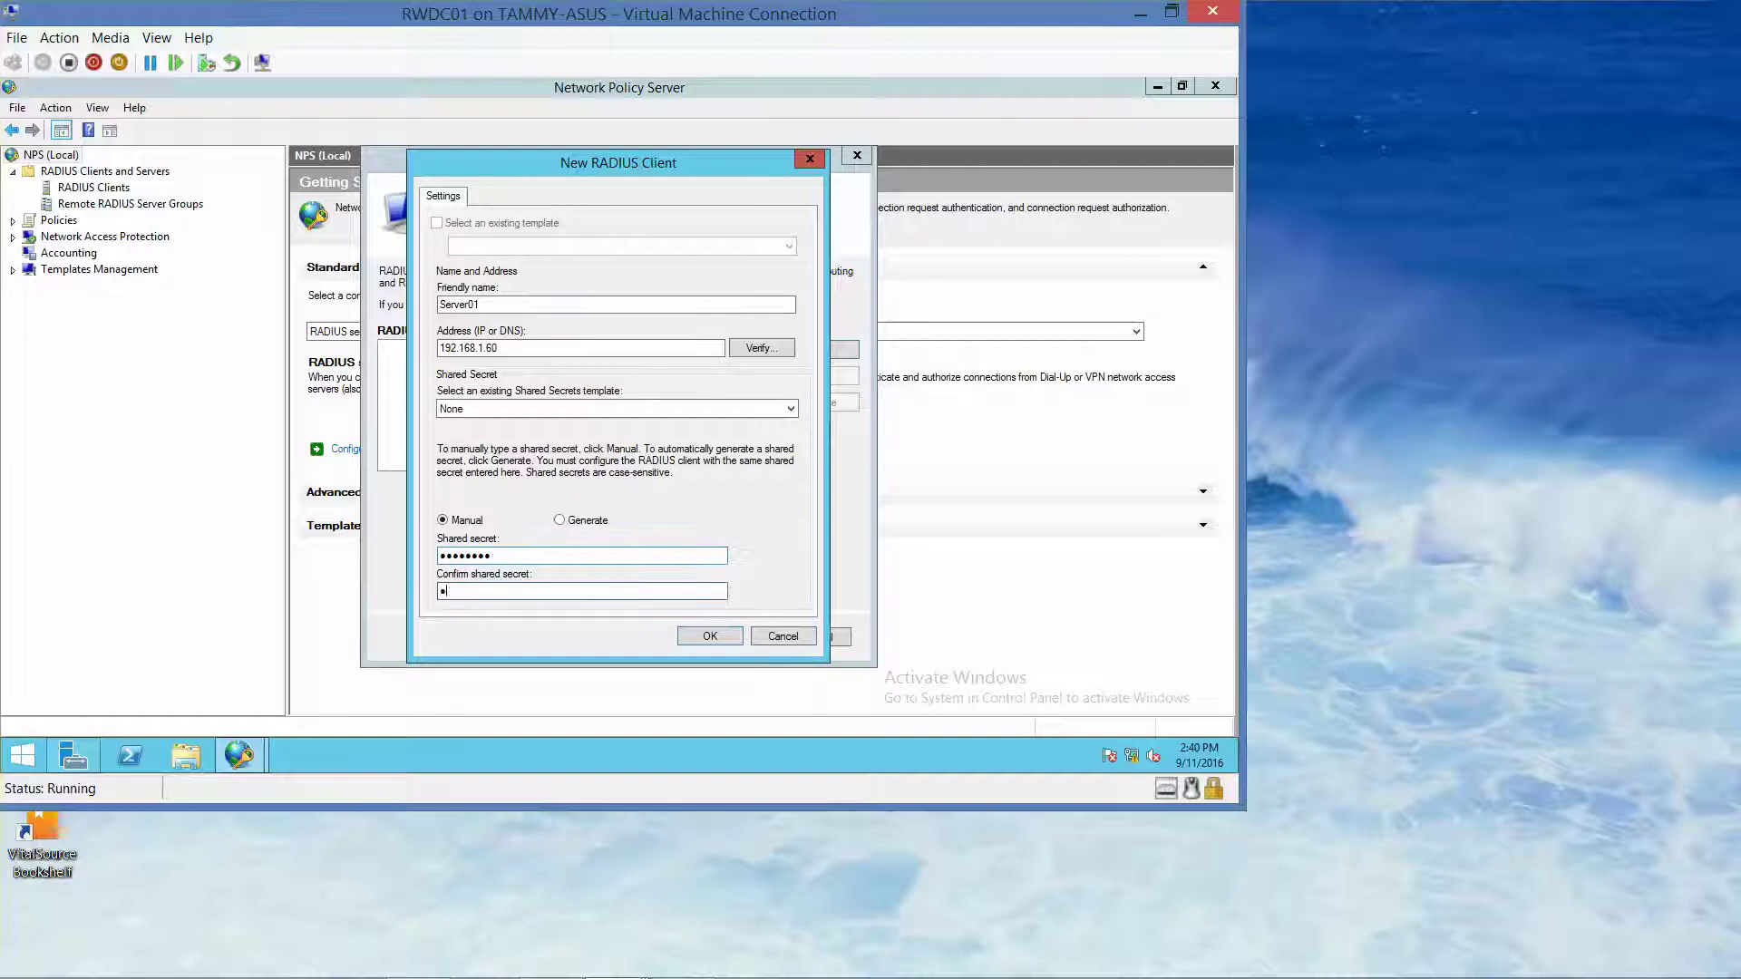
text(assword)
- Save Server01 as a RADIUS client and advance to Configure Authentication Methods
click(702, 636)
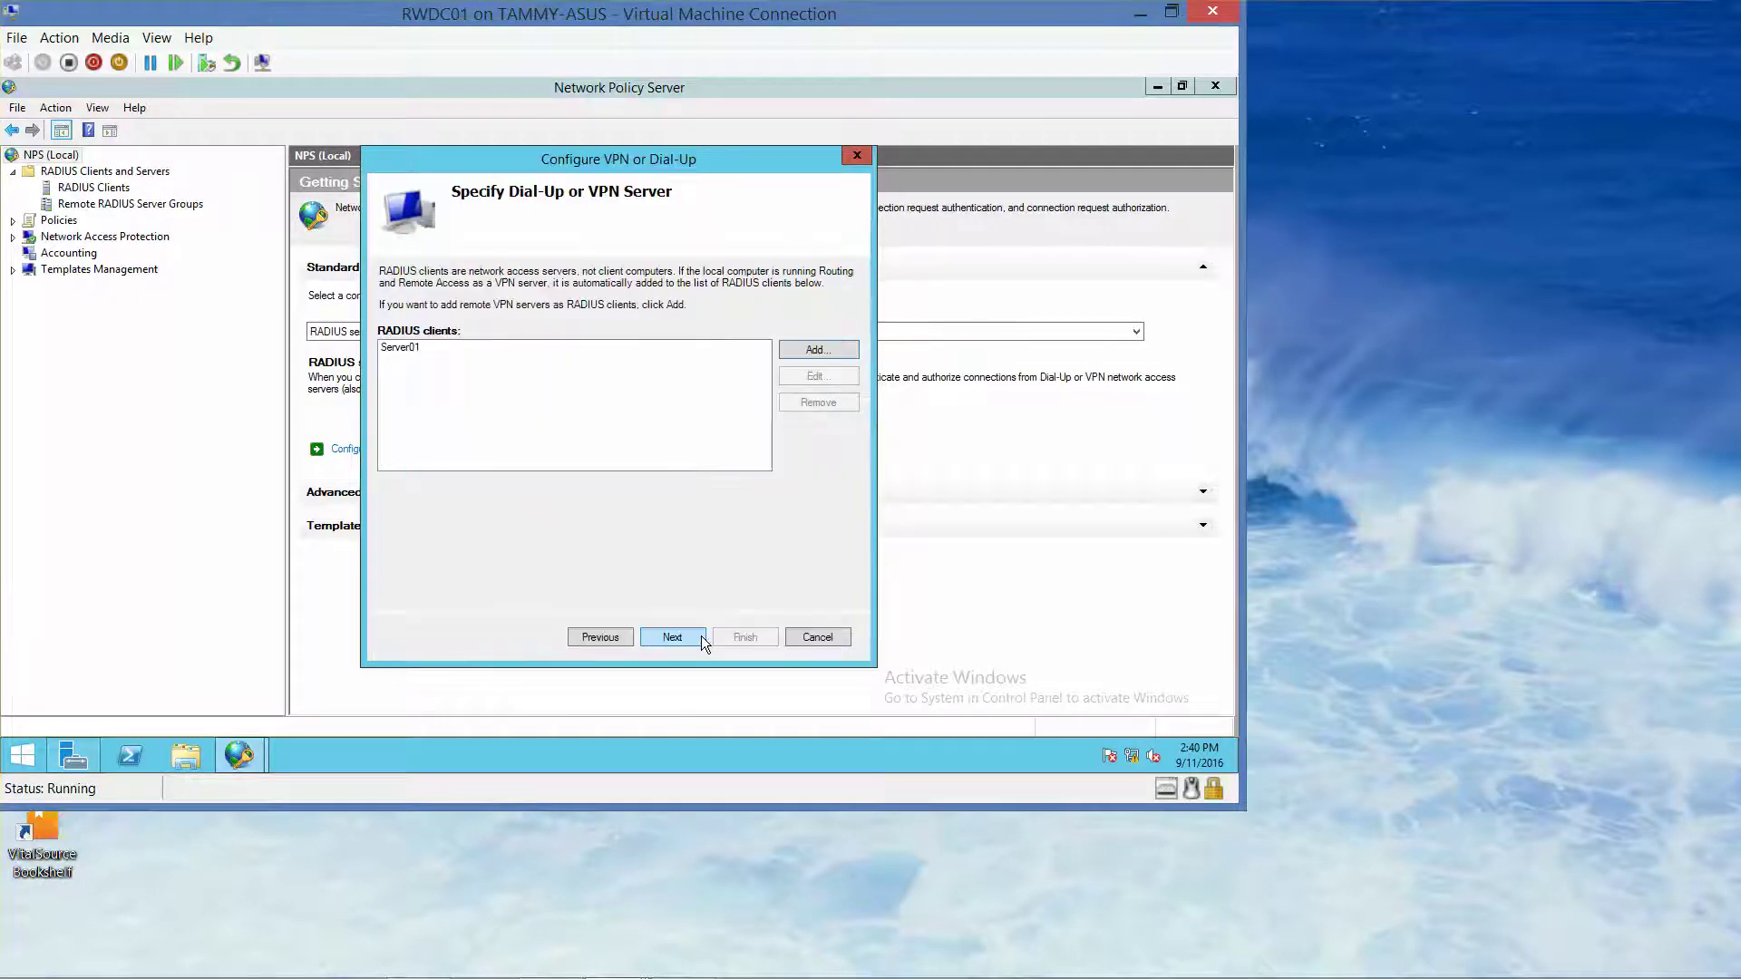
click(687, 639)
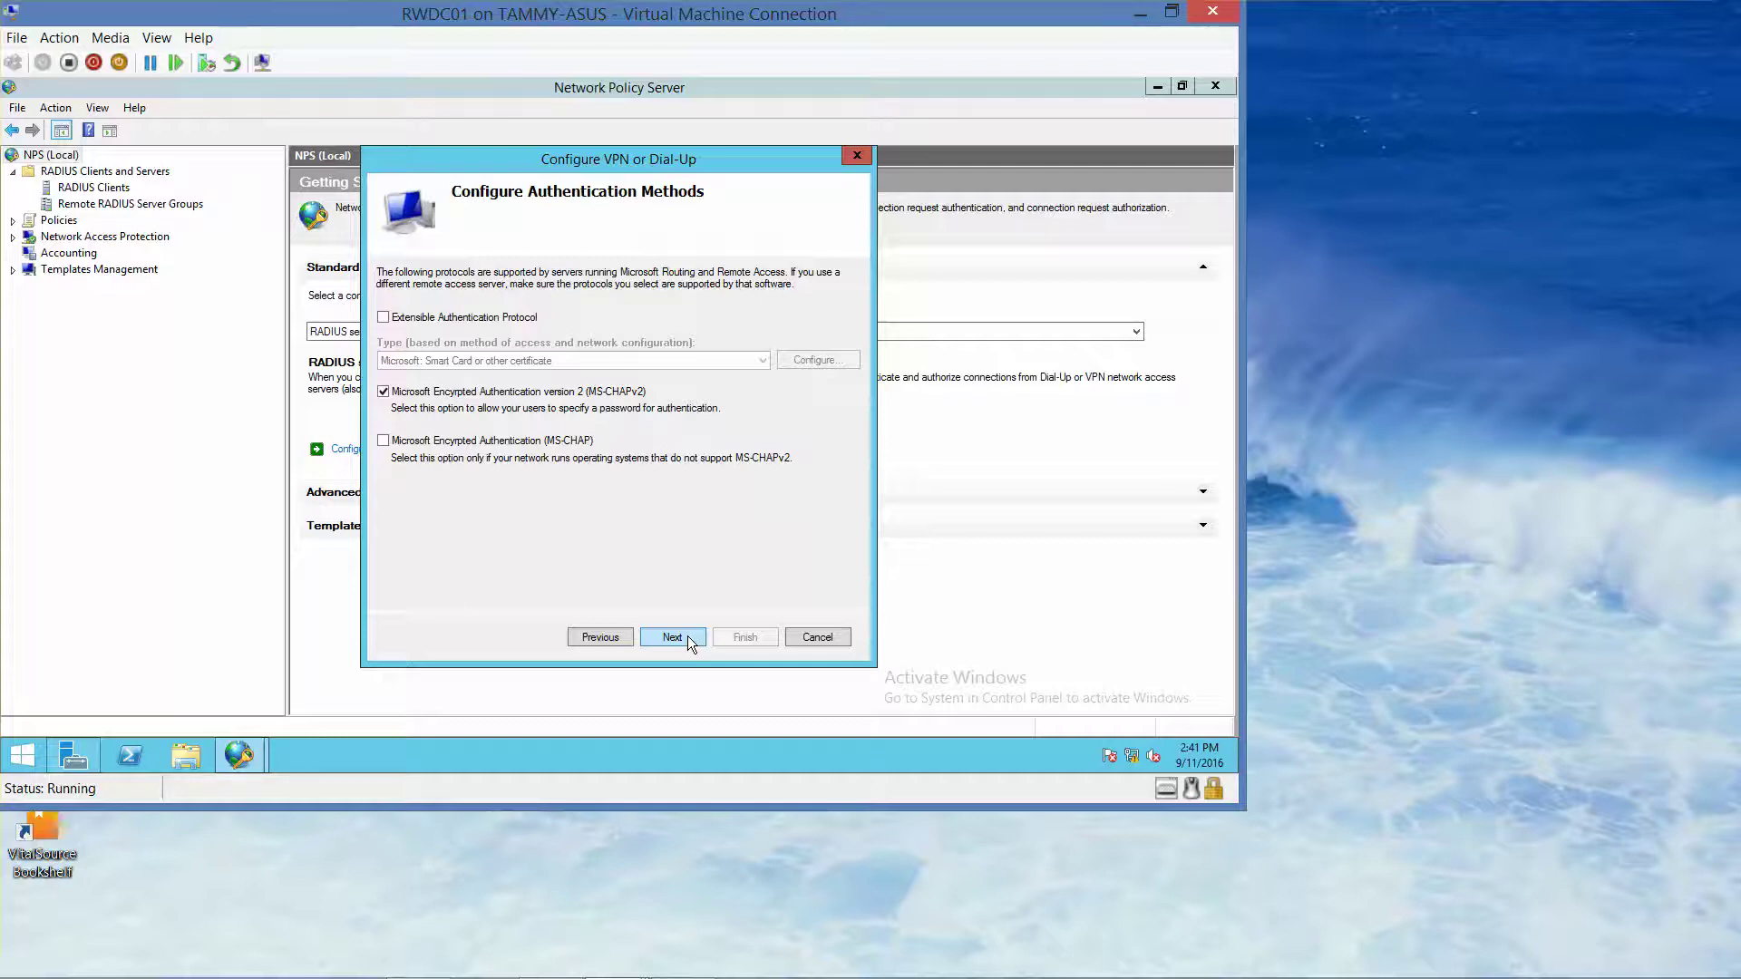
mouse_move(467, 973)
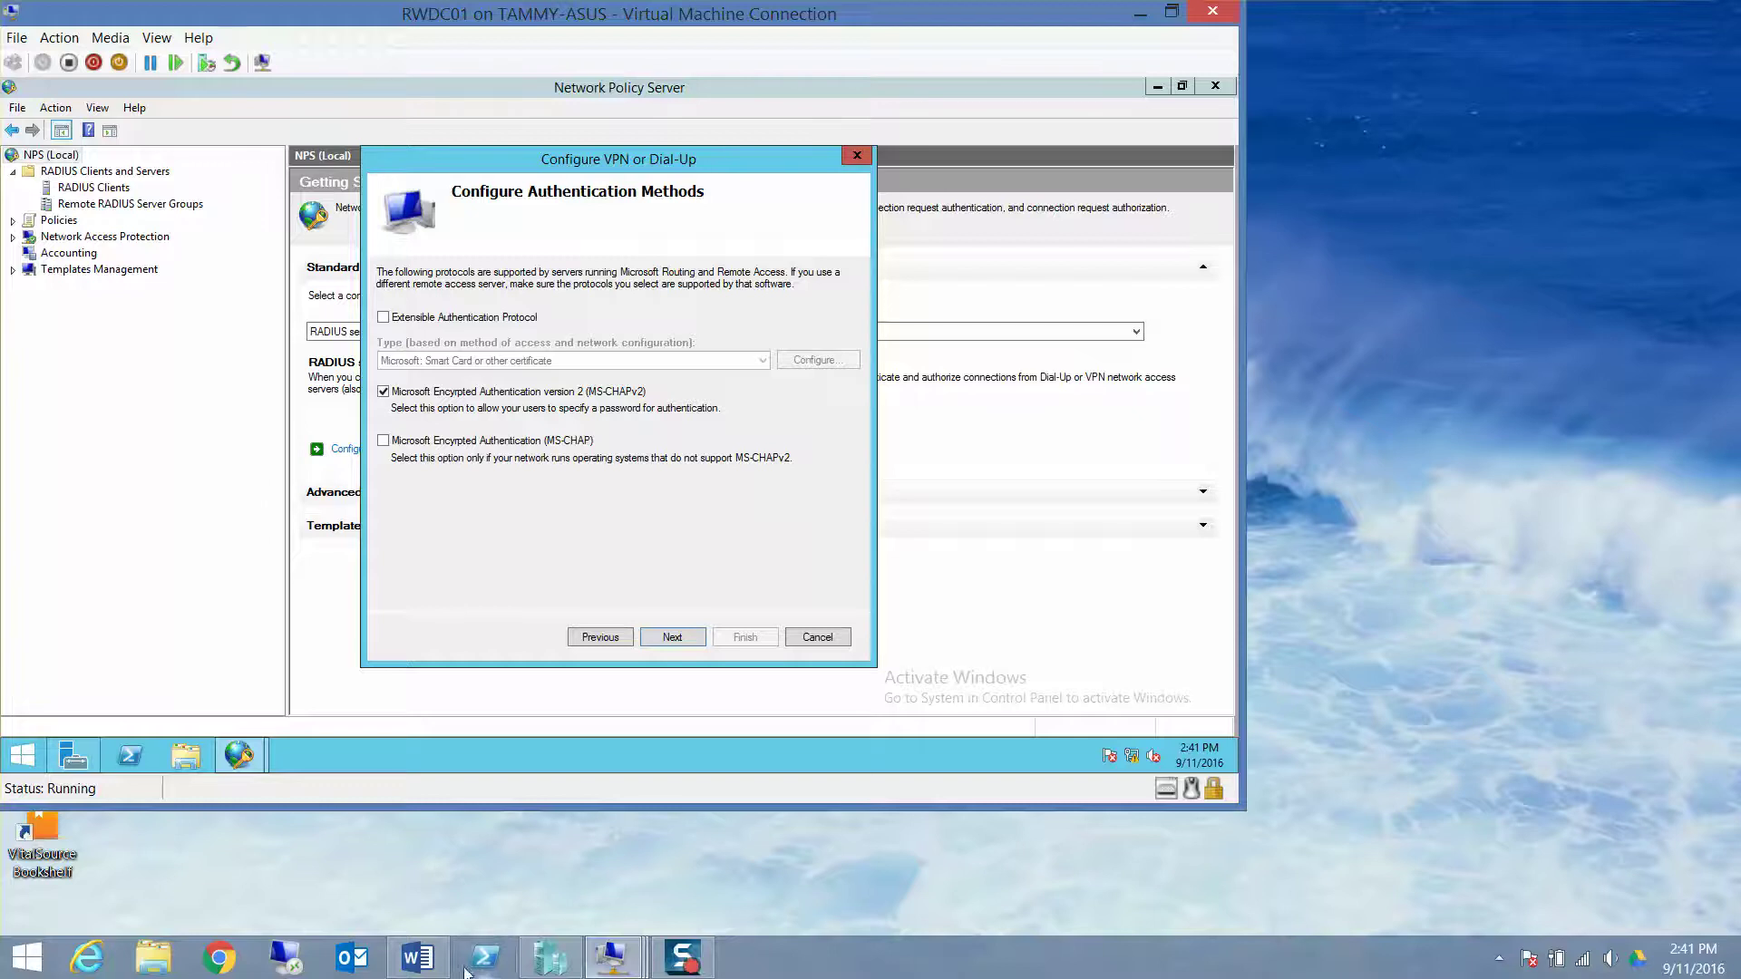
click(418, 958)
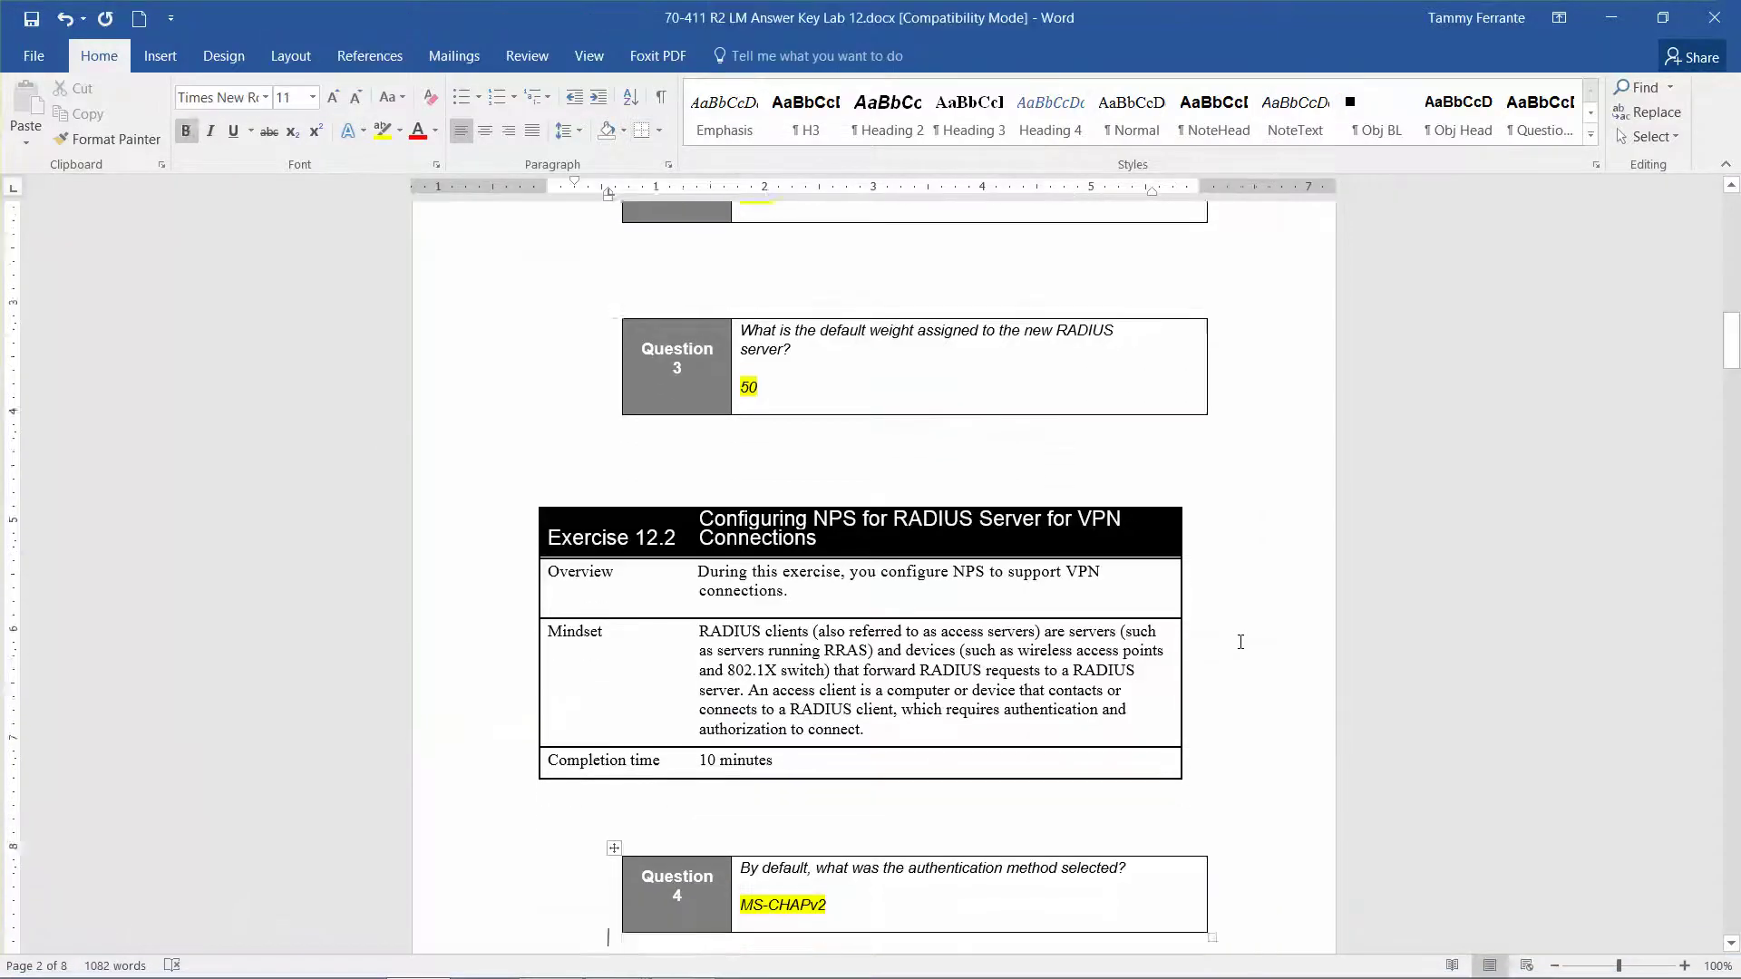
- Delete step 10 and its authentication-methods screenshot from the Word answer key
scroll(1241, 642, down, 5)
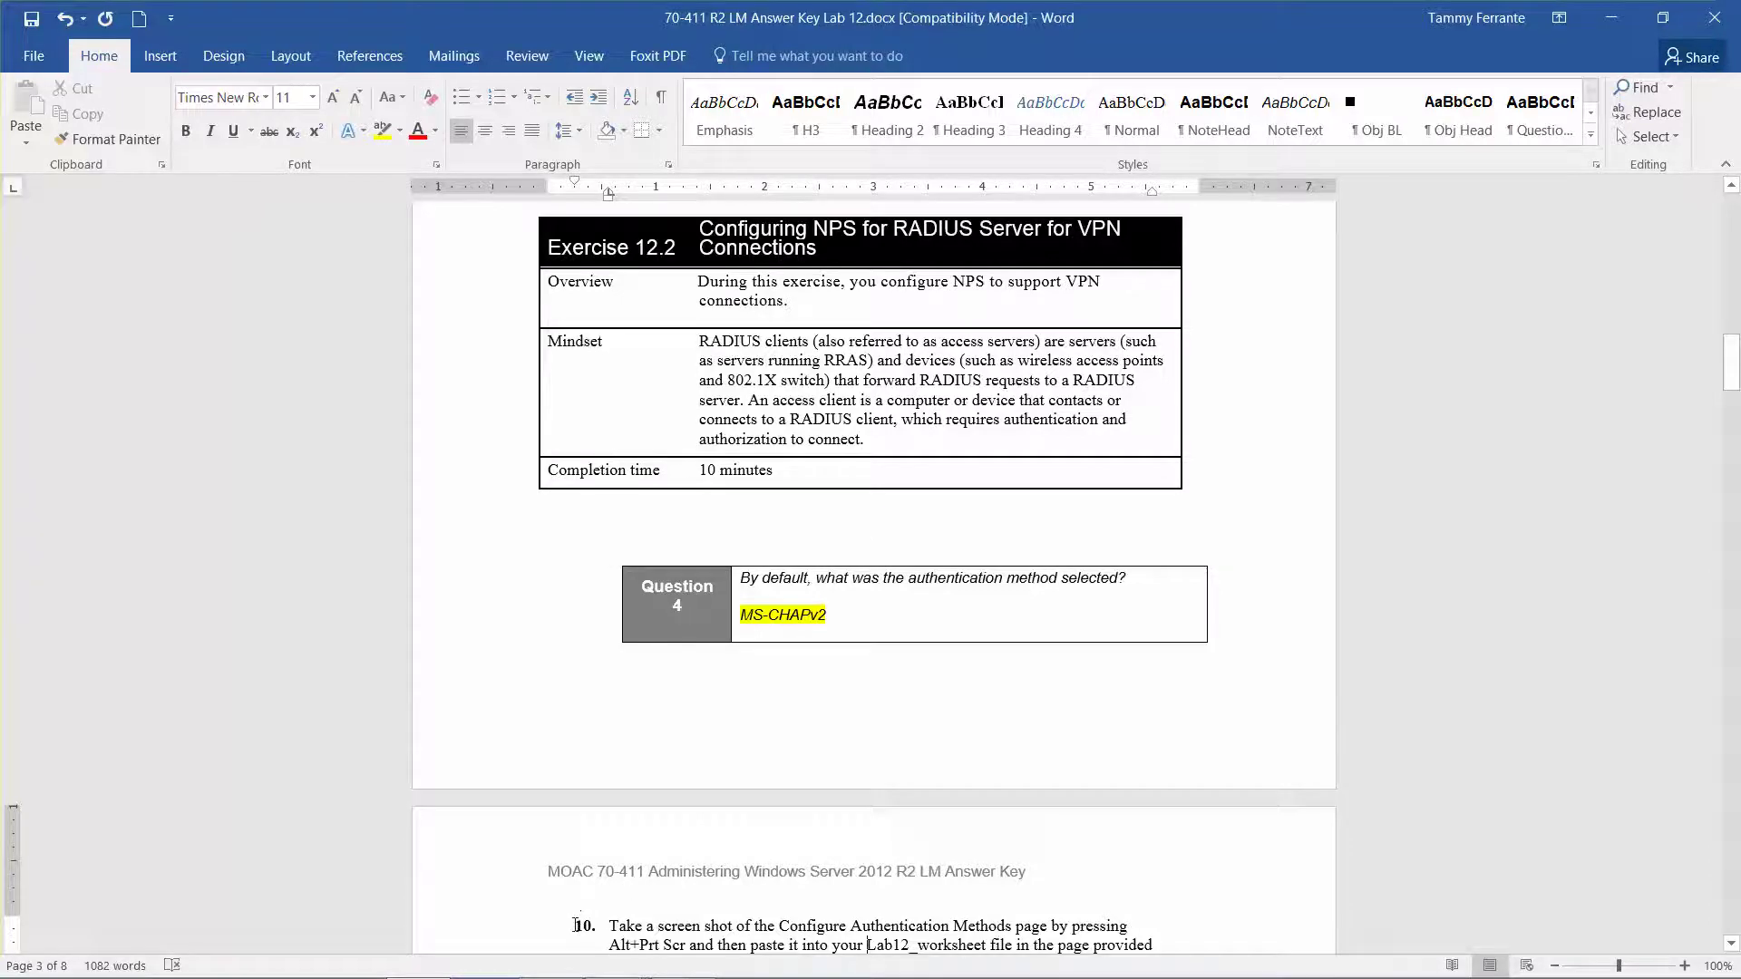
scroll(698, 952, down, 3)
triple_click(889, 818)
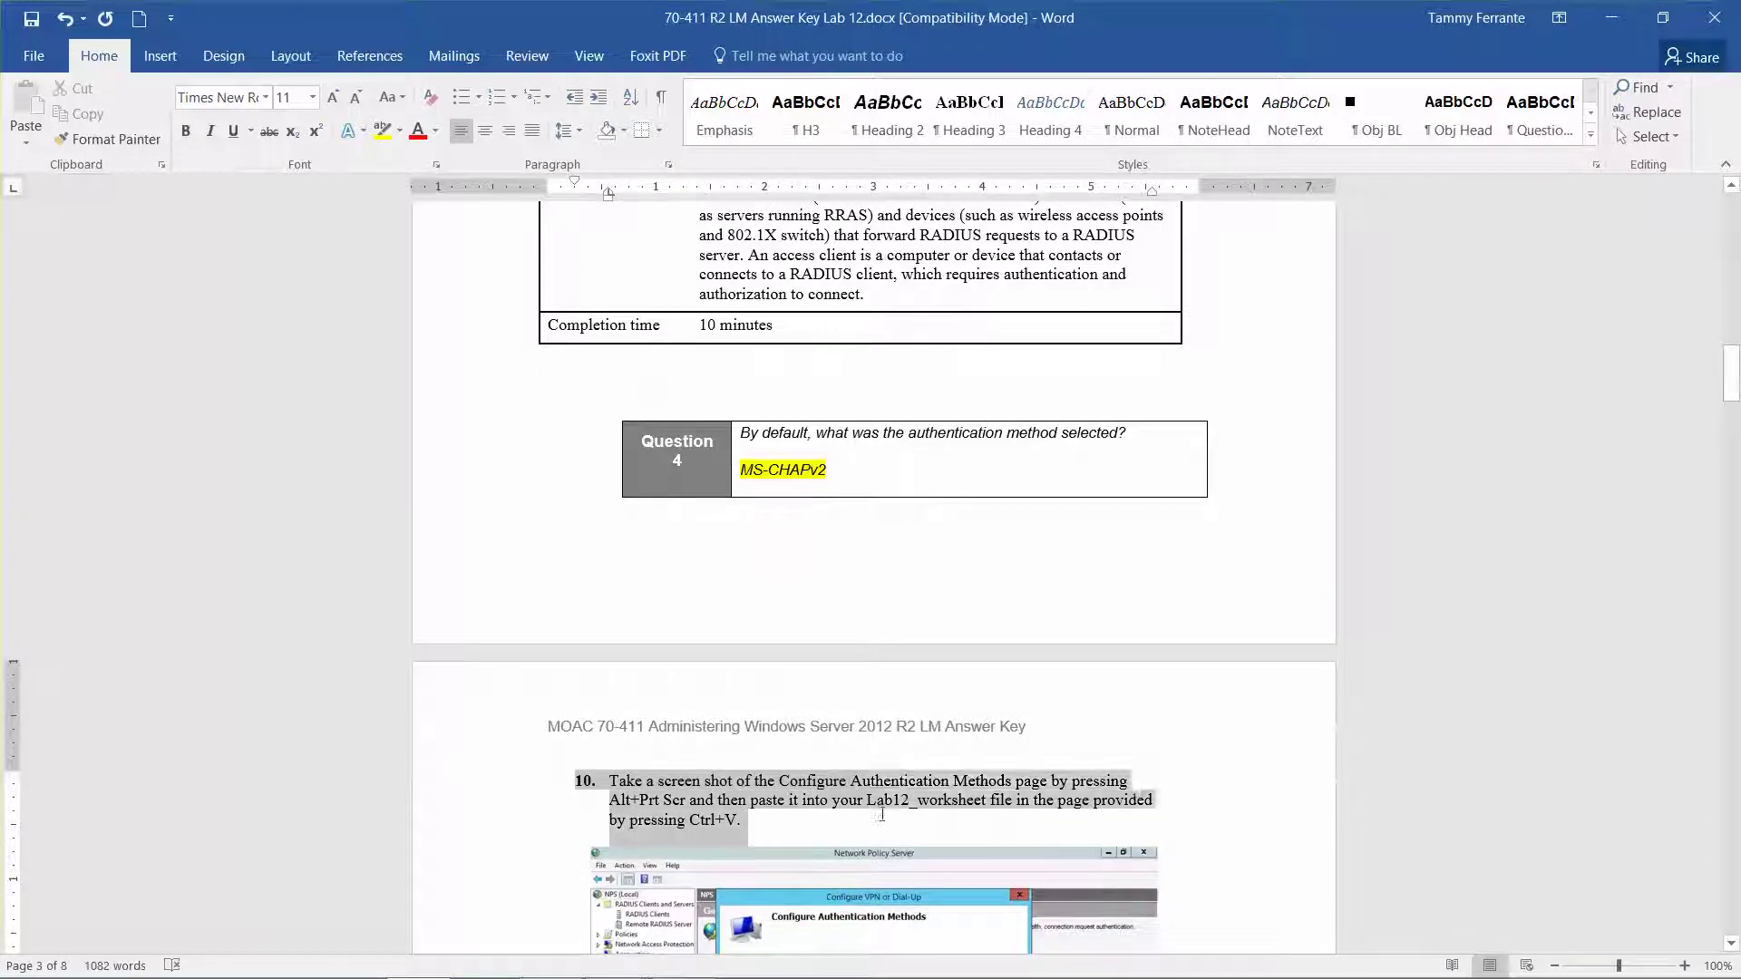
key(Delete)
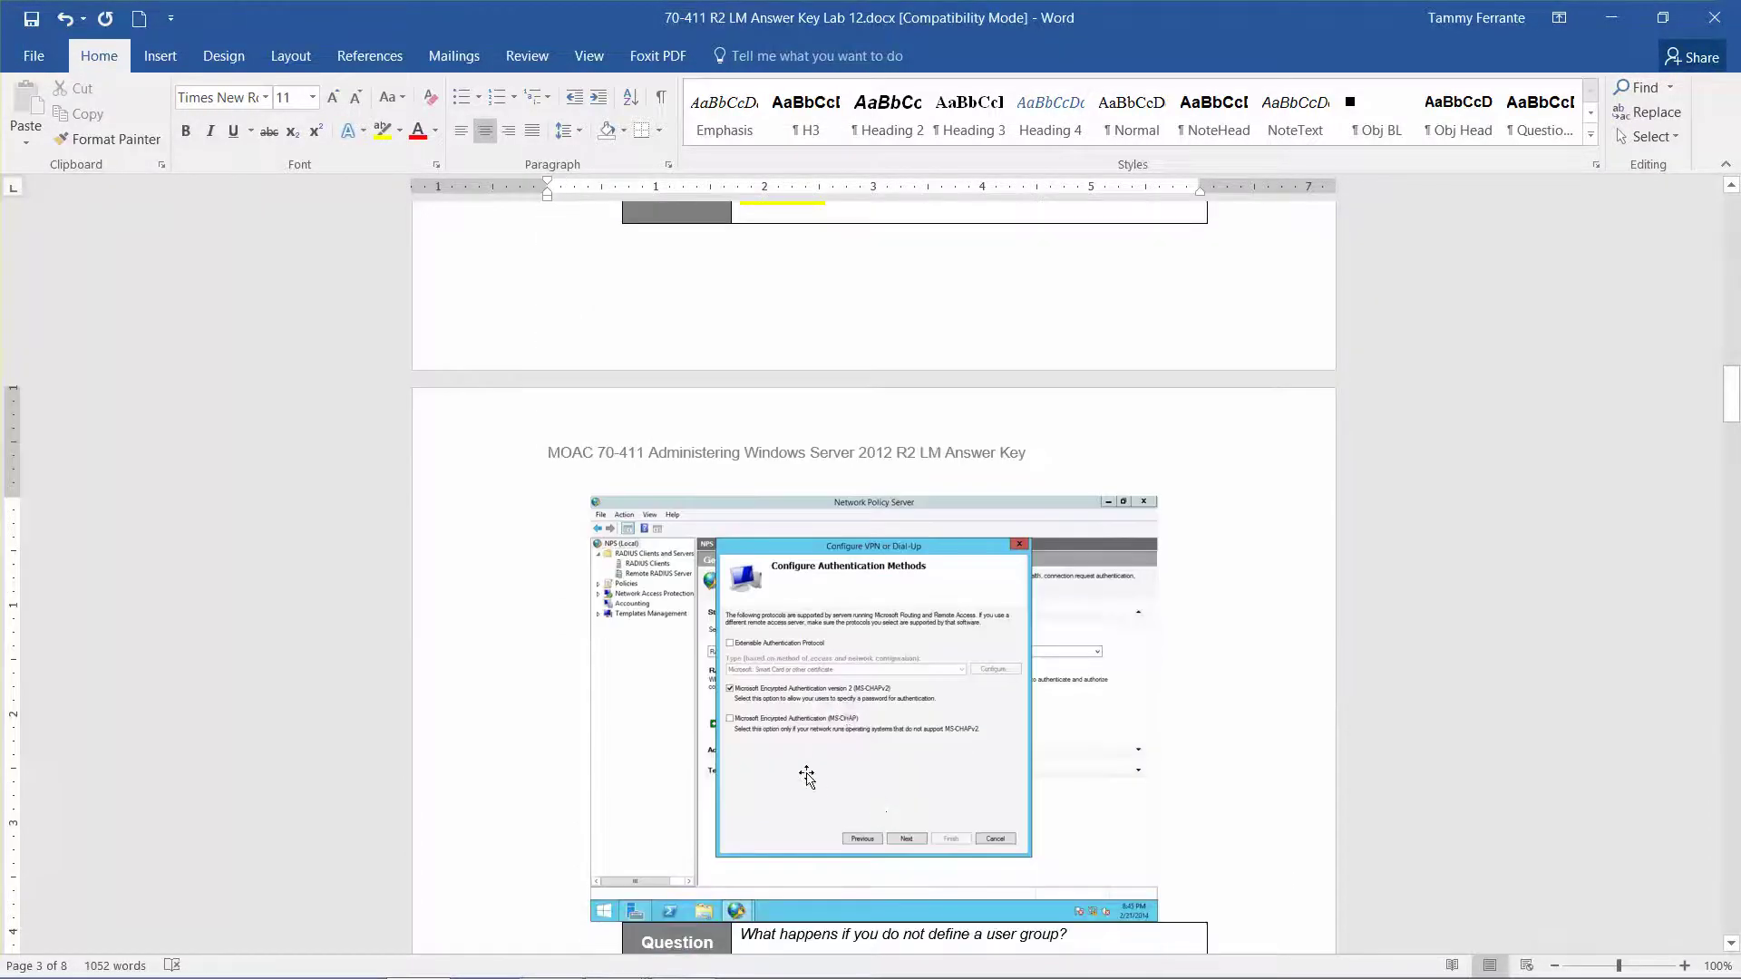
click(844, 716)
key(Delete)
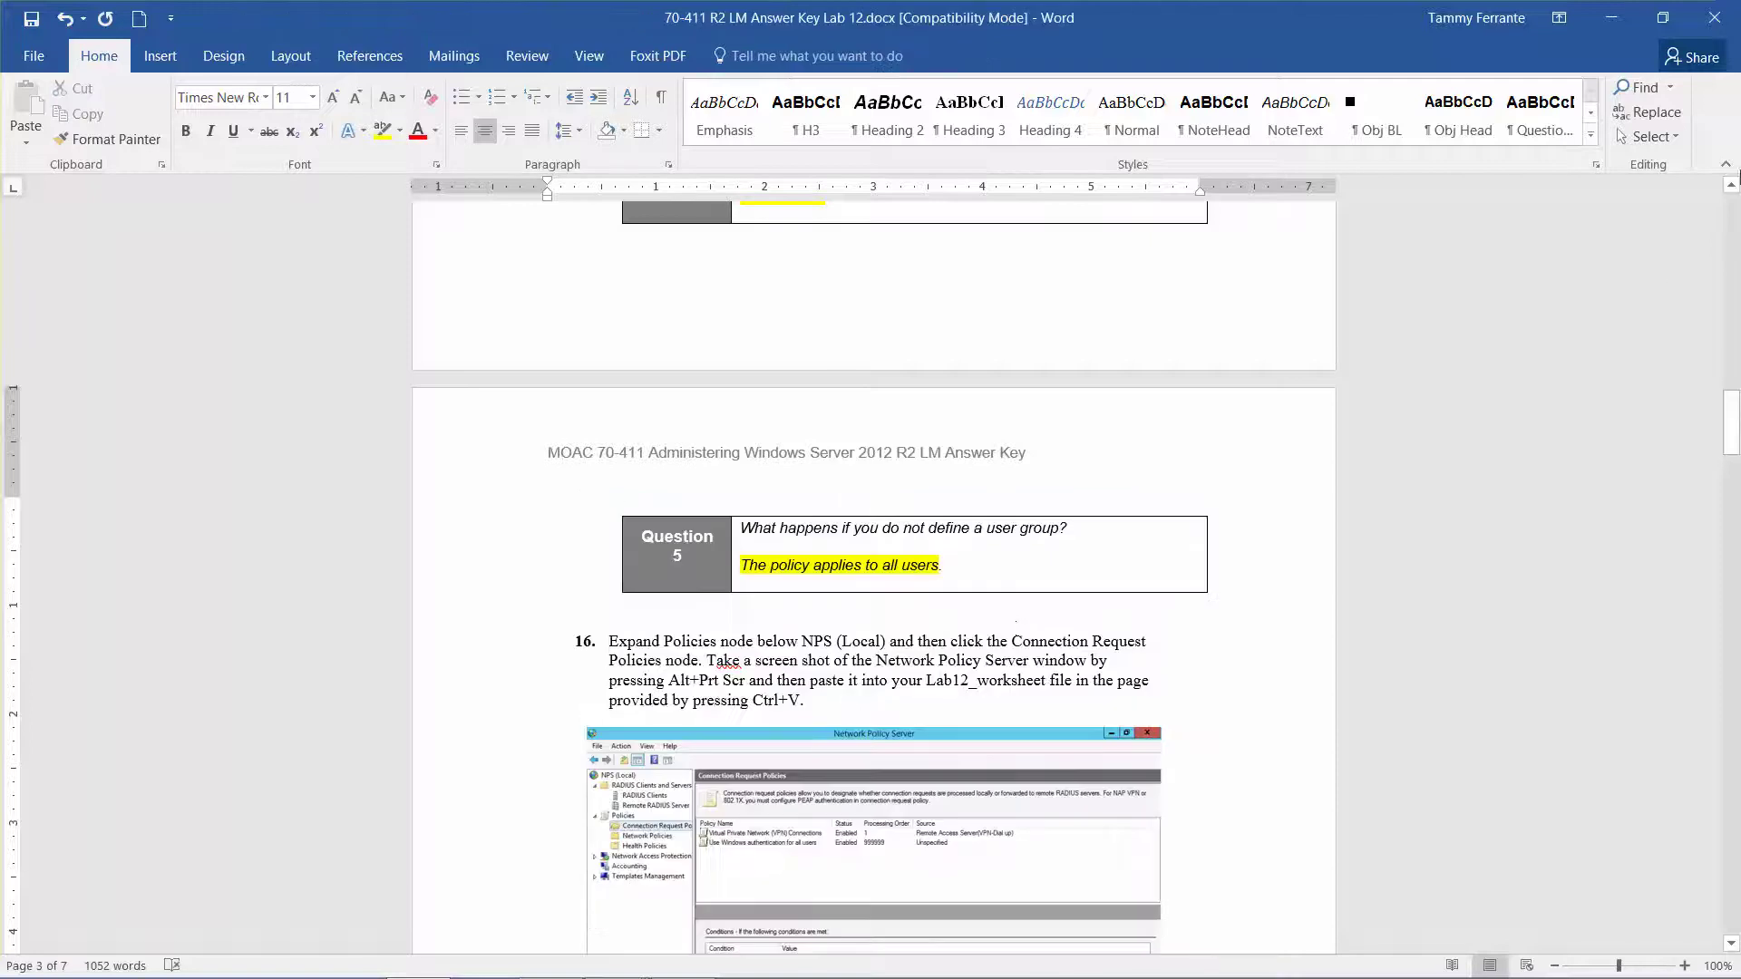
click(1624, 18)
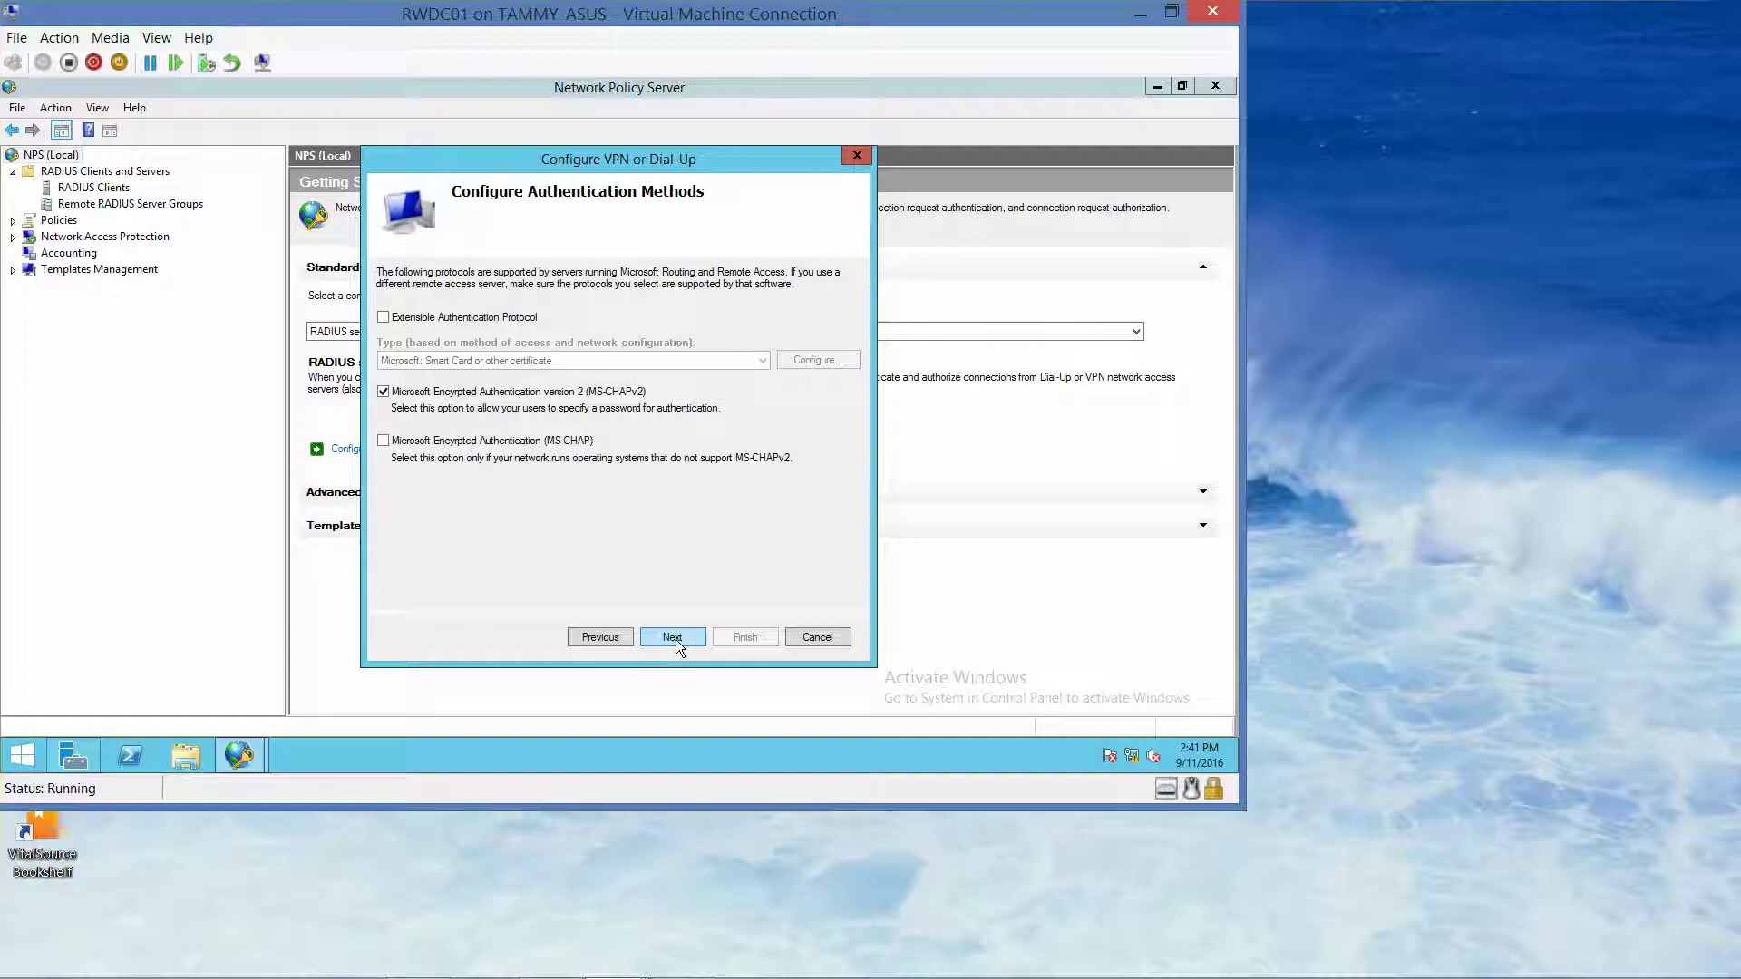
- Advance the wizard to the empty Specify User Groups page and bring up the Word answer key
click(676, 639)
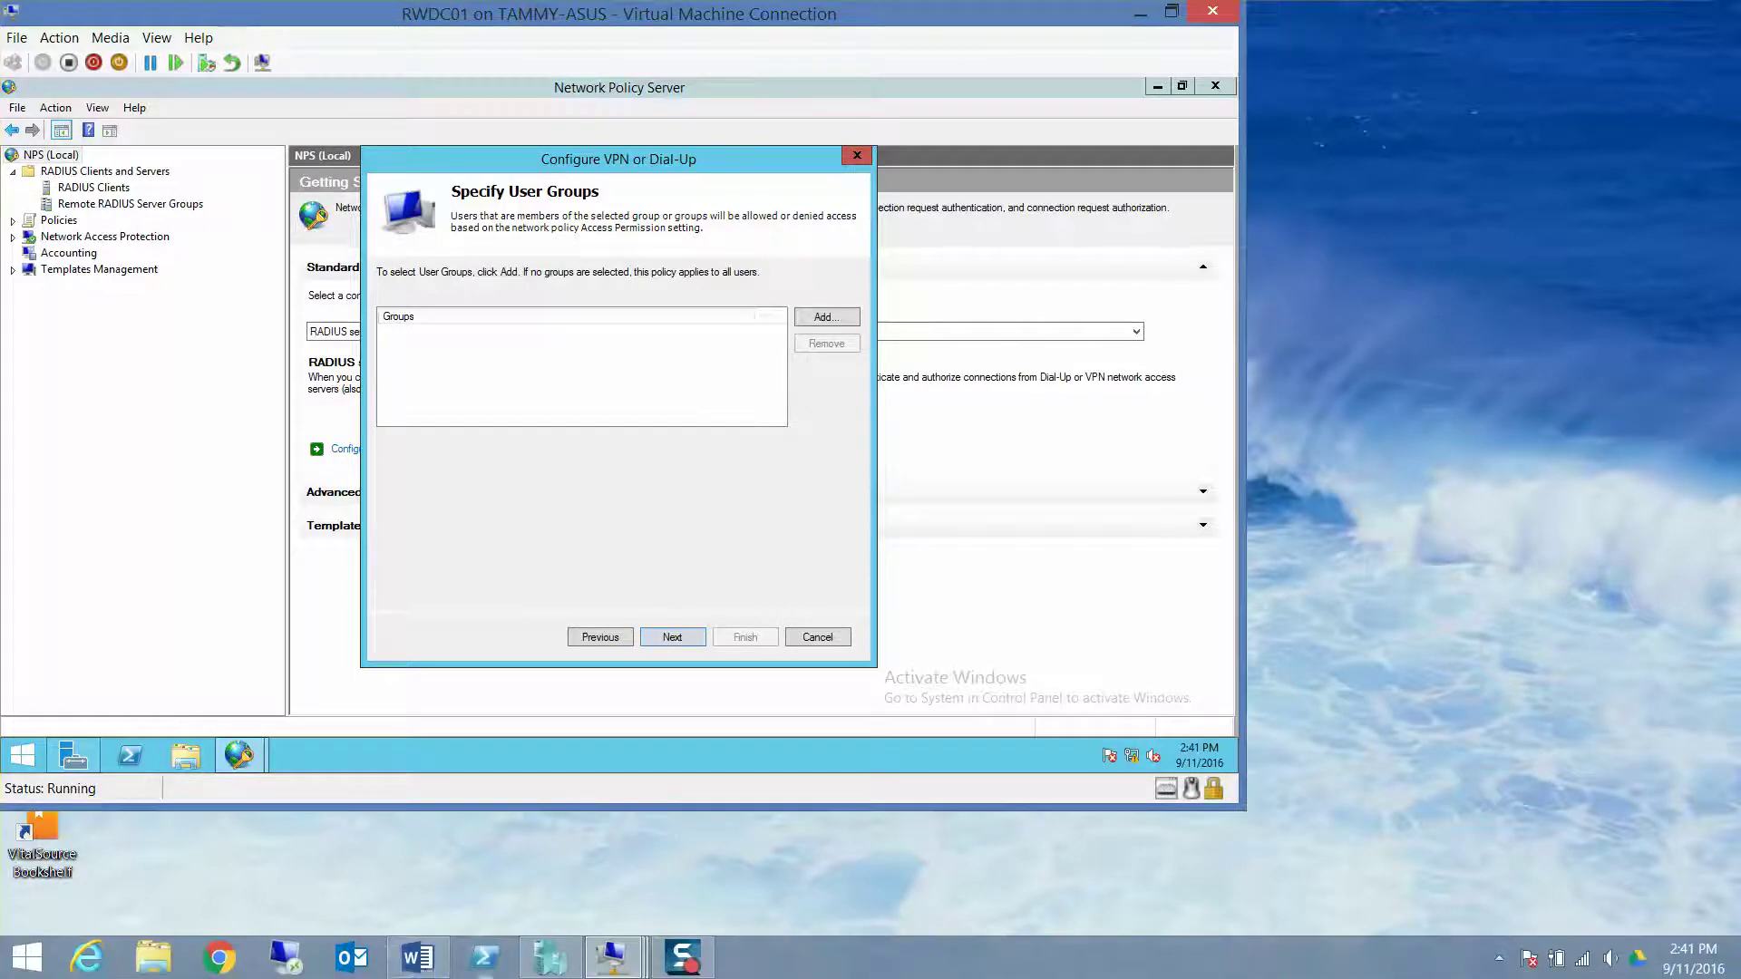
click(432, 974)
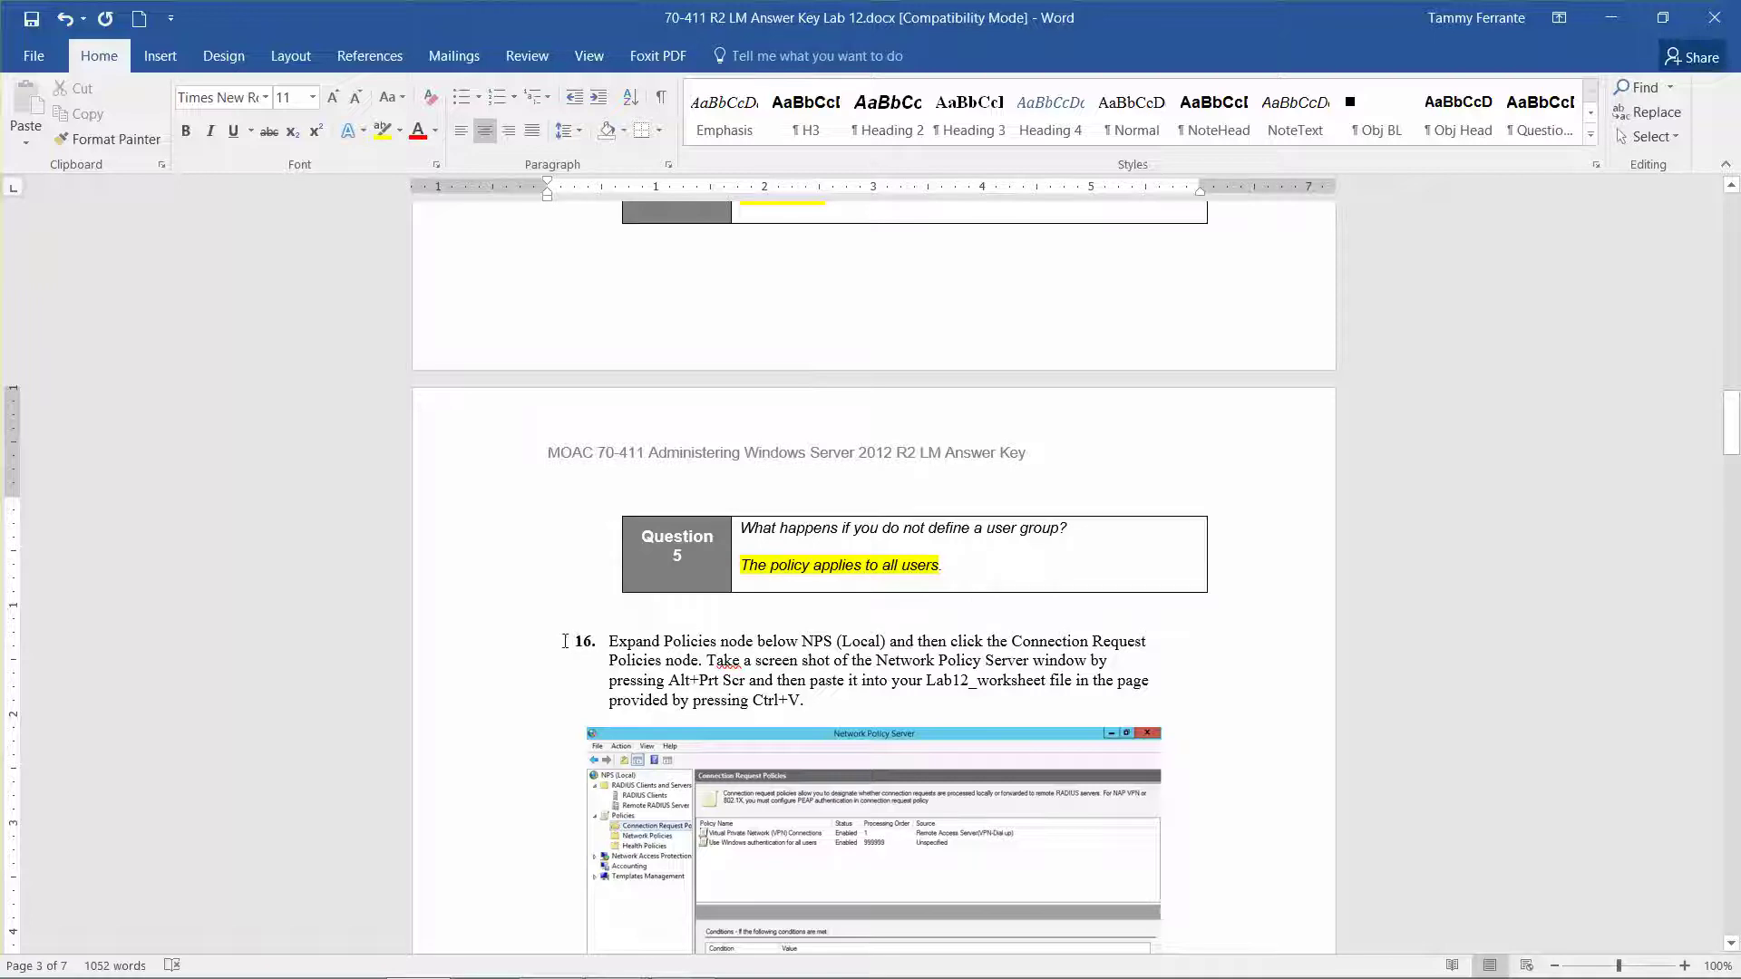
- Delete step 16 and its Network Policy Server screenshot from the answer key, then minimize Word
drag(565, 641, 805, 702)
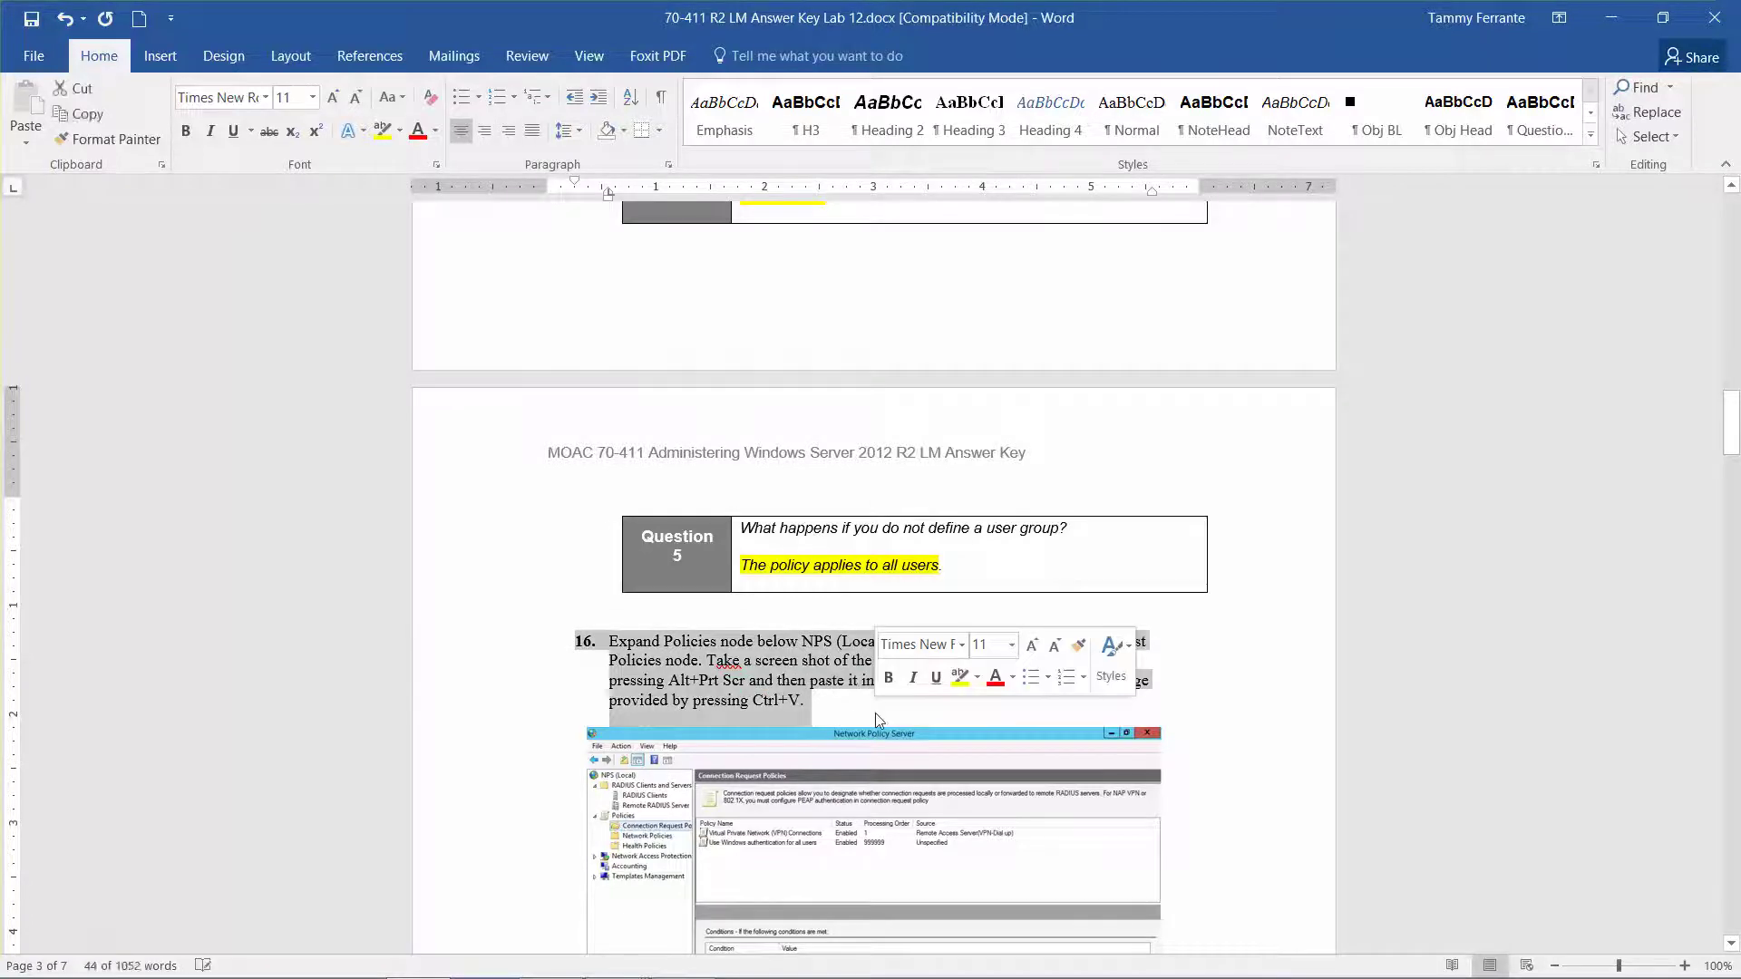
key(Delete)
click(875, 717)
key(Delete)
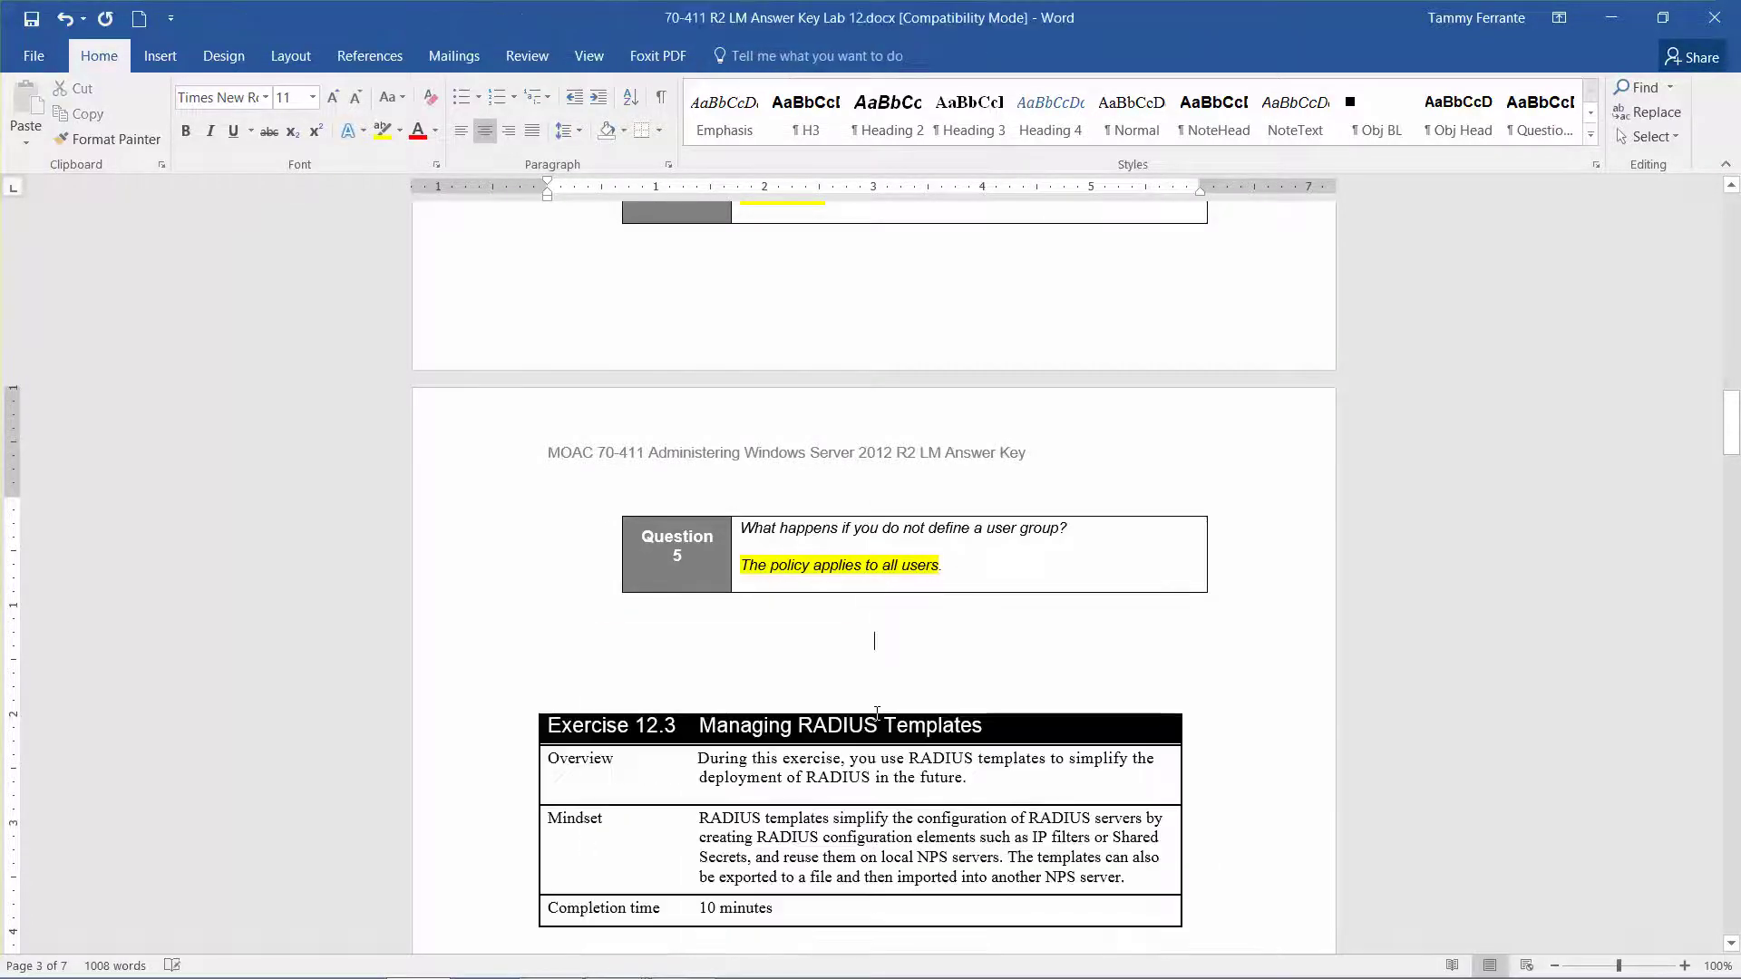
click(1610, 18)
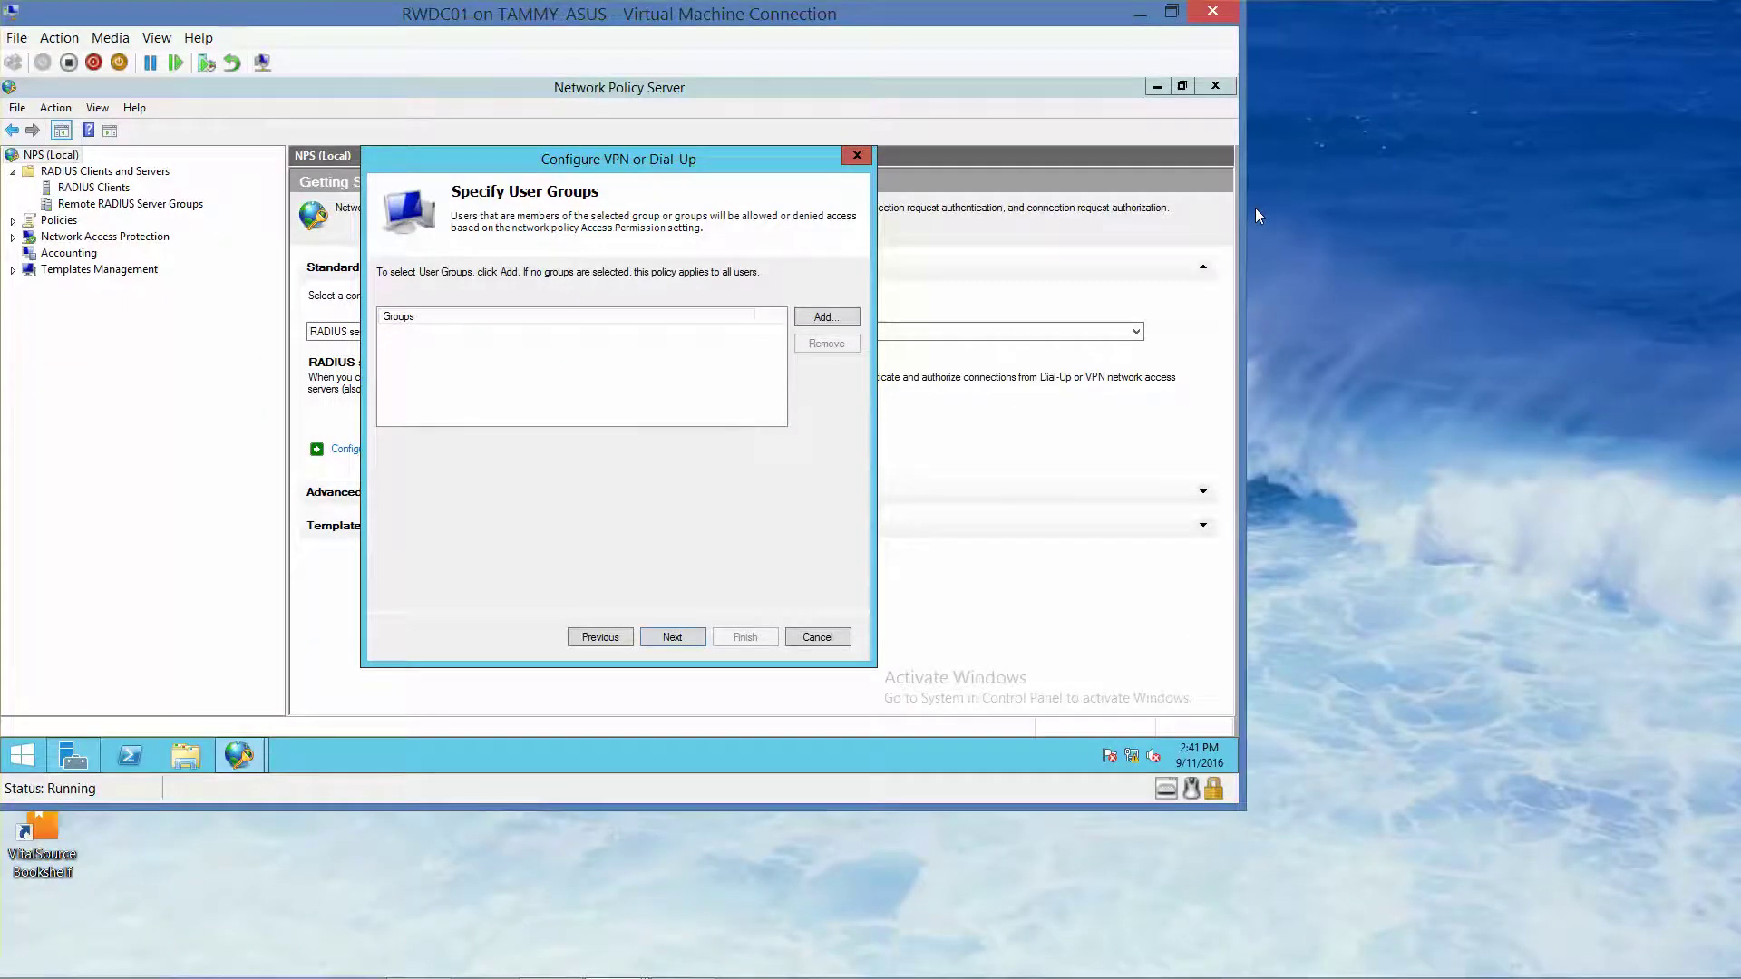
- Keep the default User Groups, IP Filters and Encryption settings, set realm contoso.com, and finish the wizard
click(684, 637)
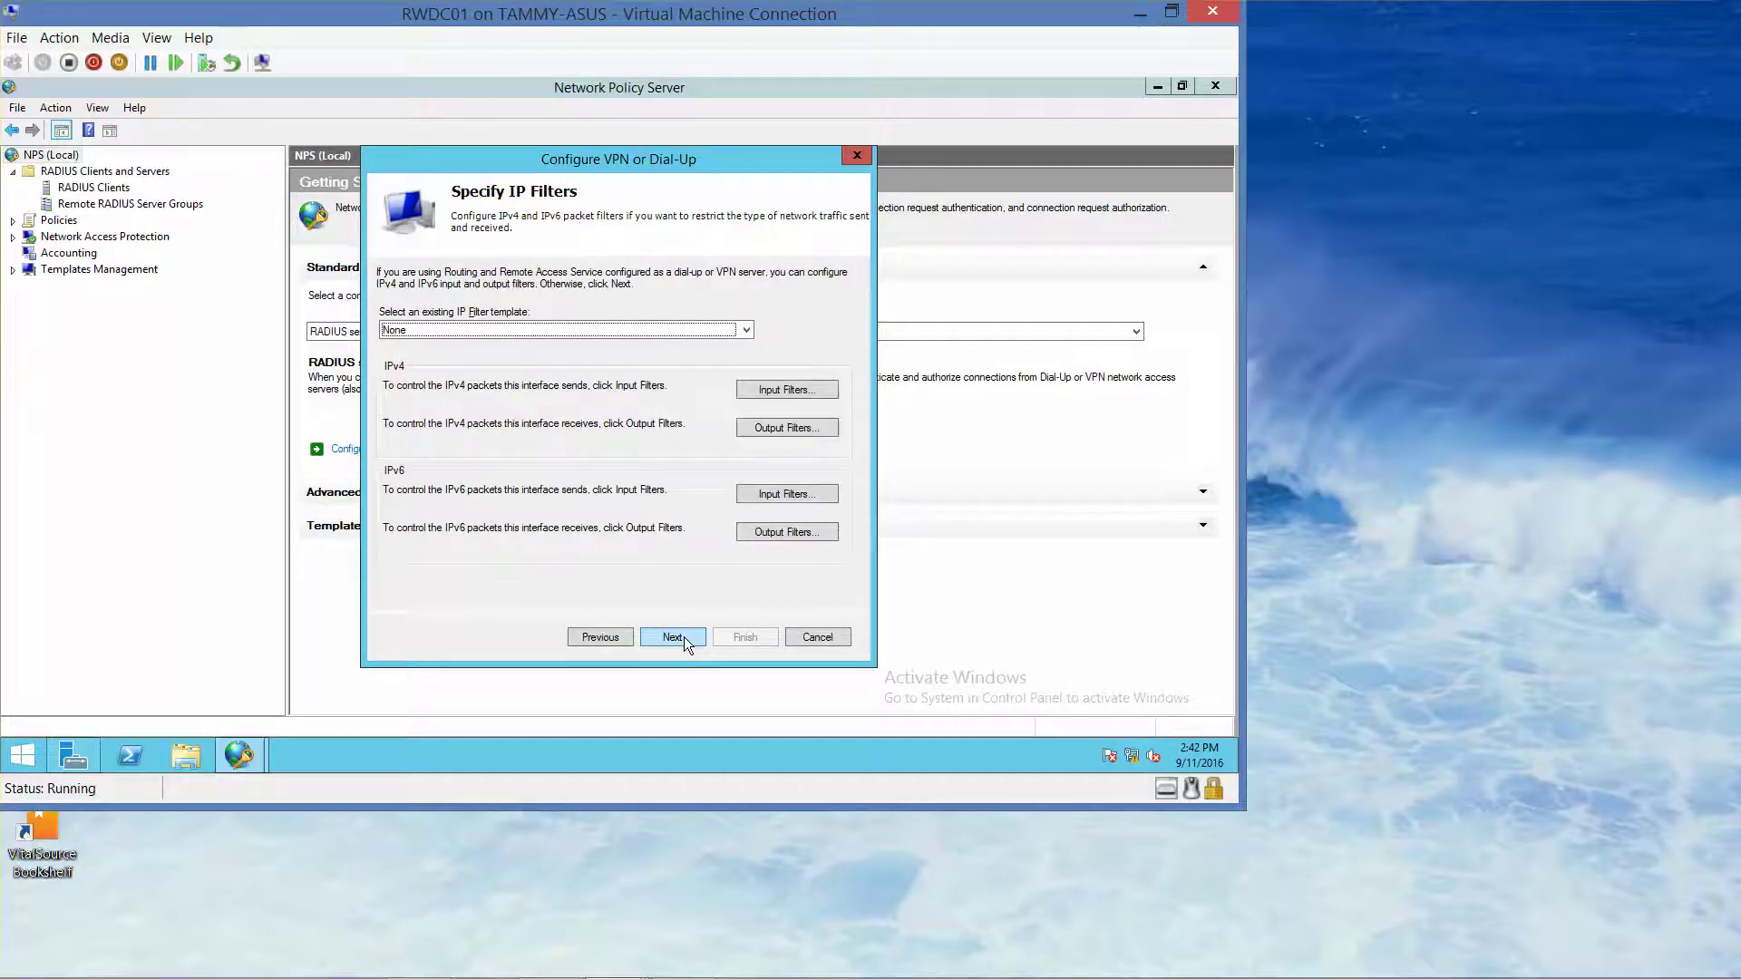
click(684, 636)
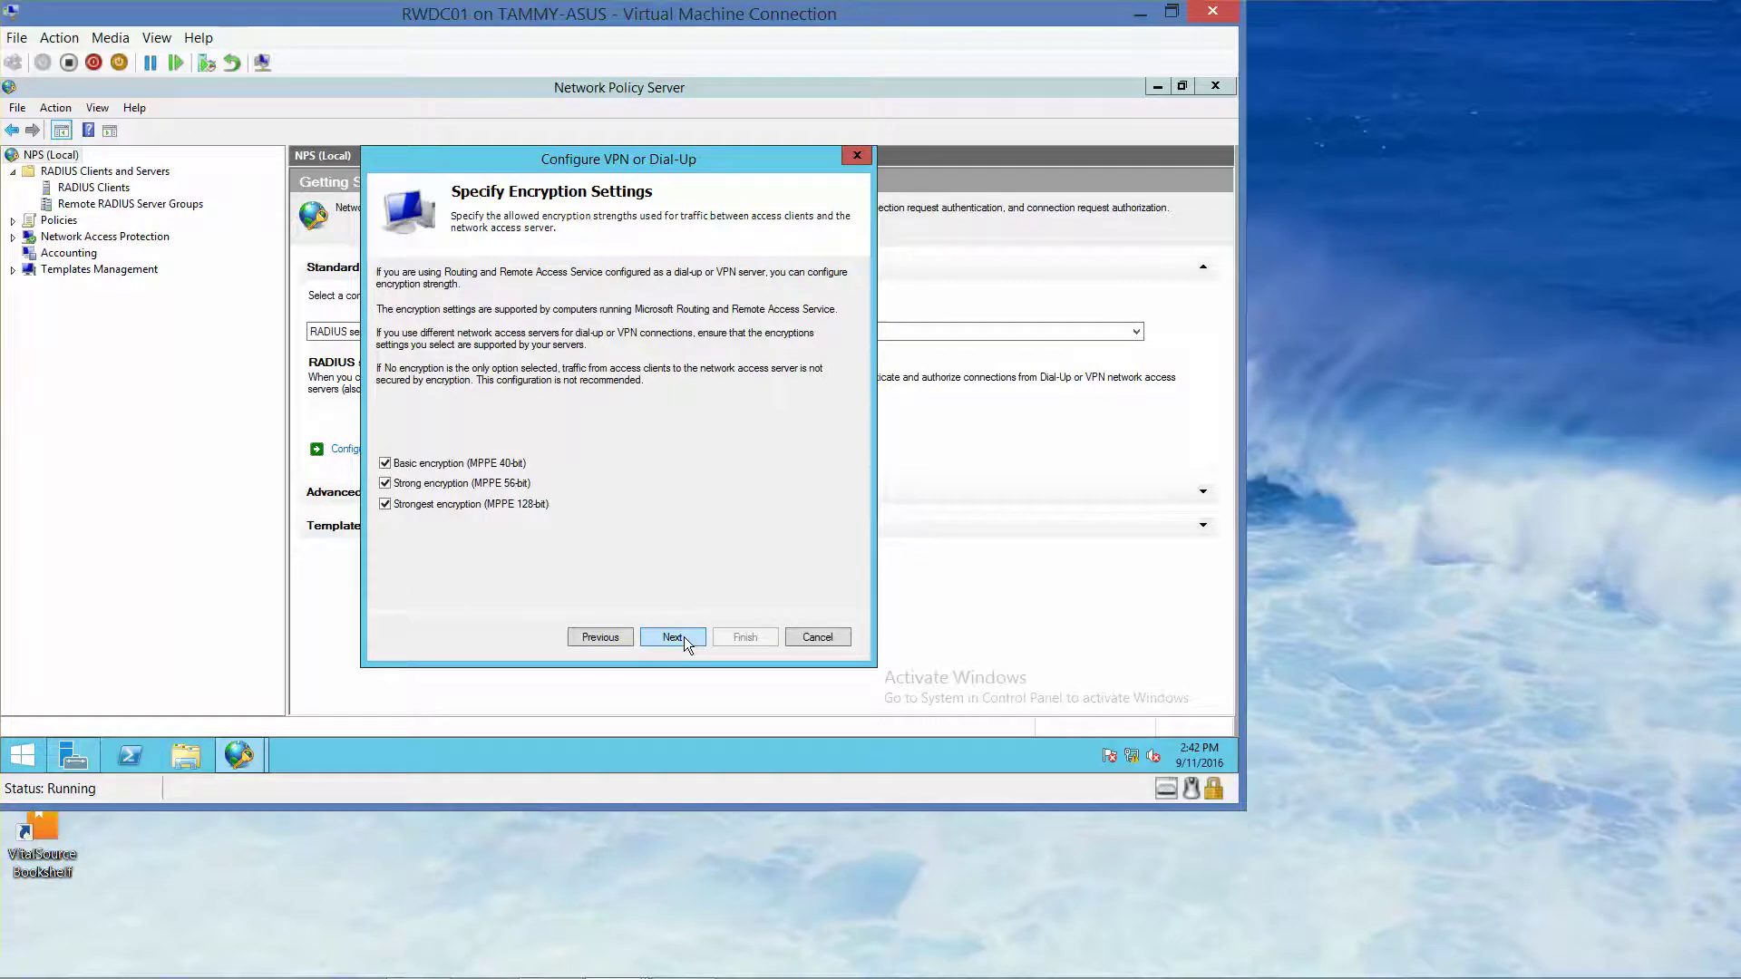
click(684, 637)
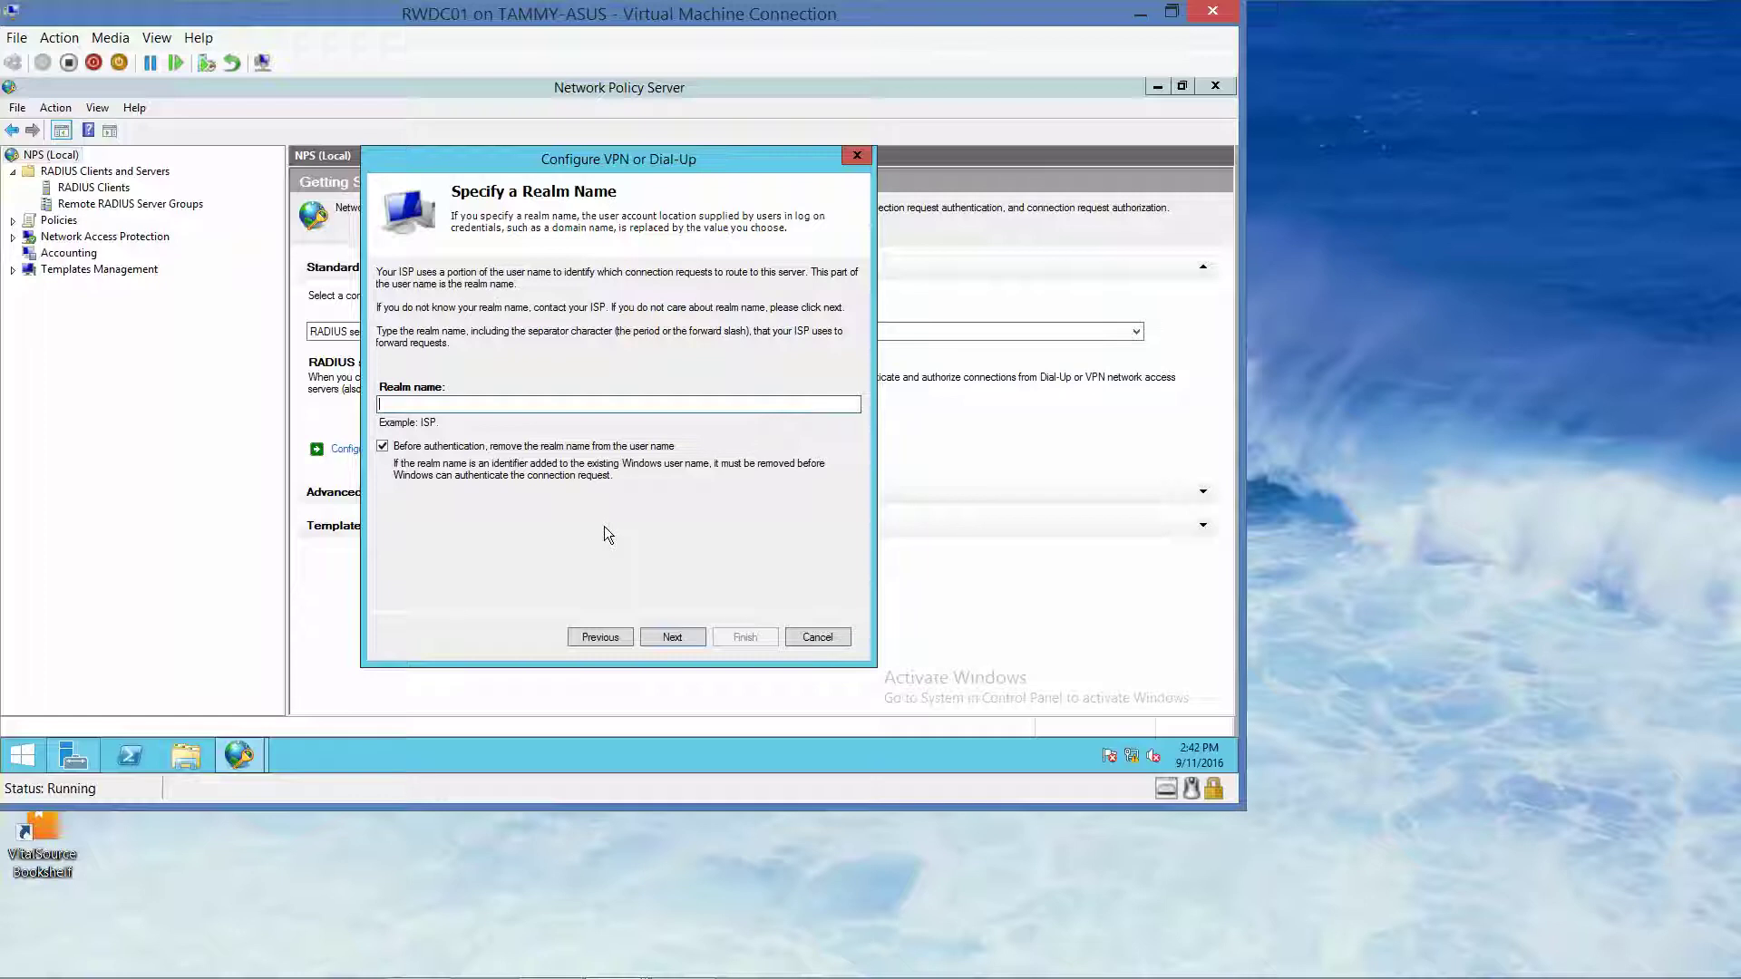
text(con)
text(so.com)
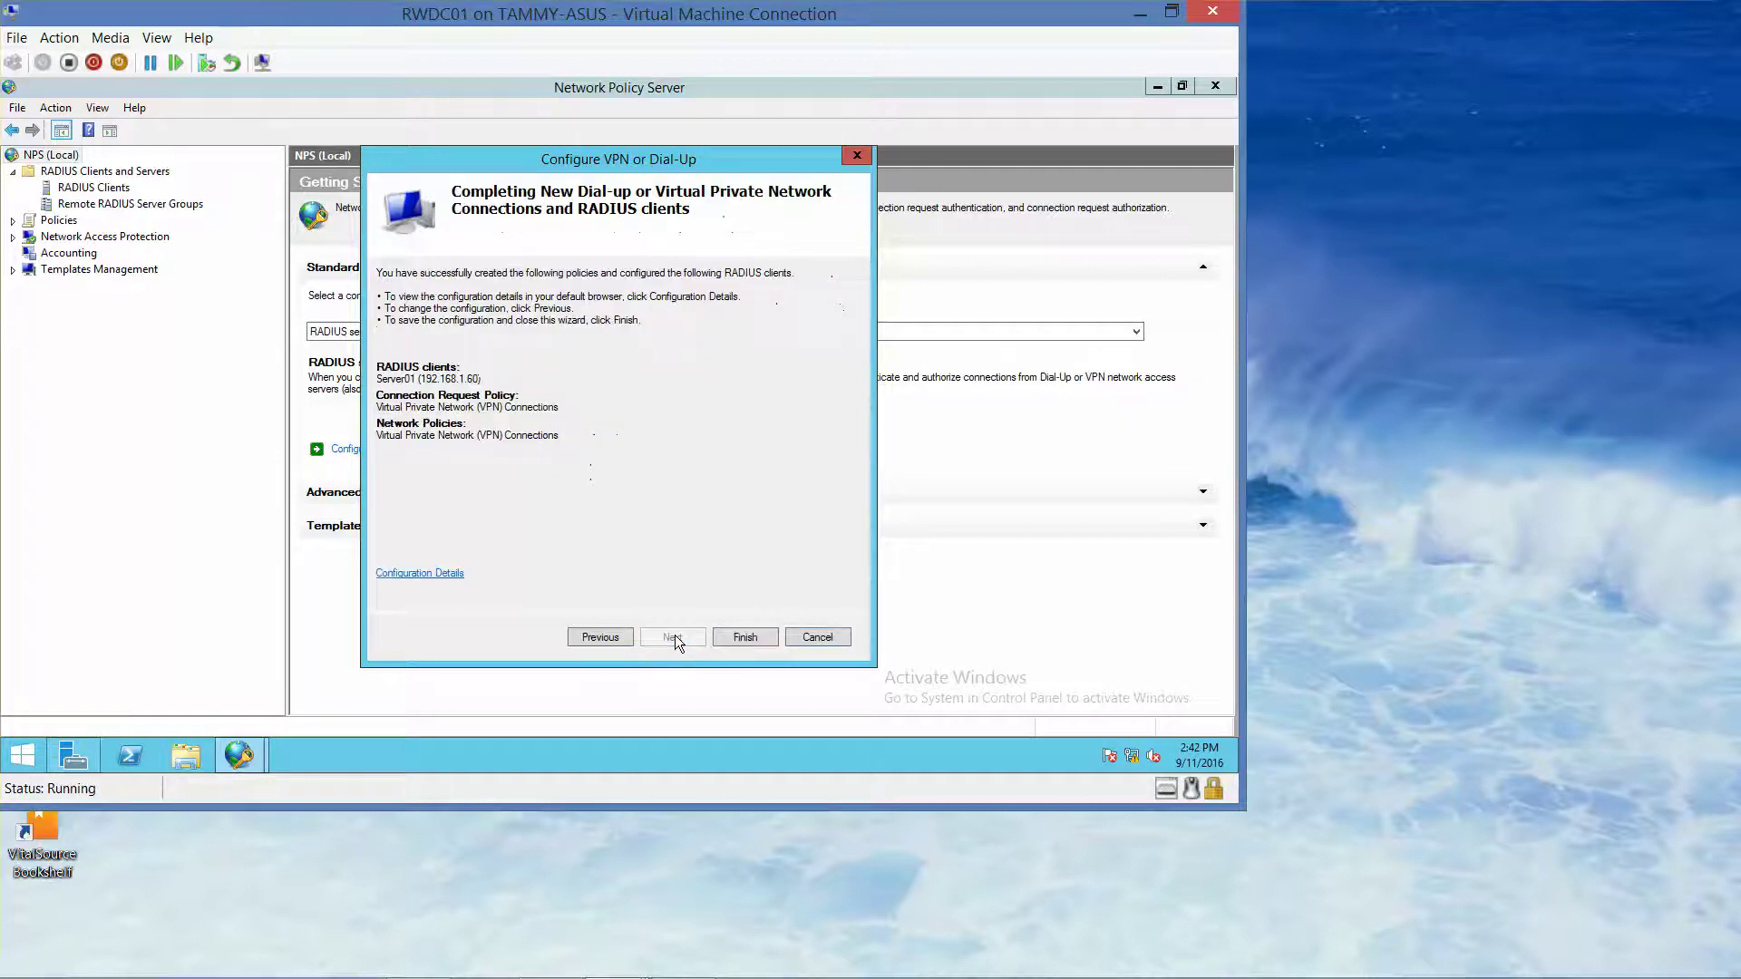
click(742, 637)
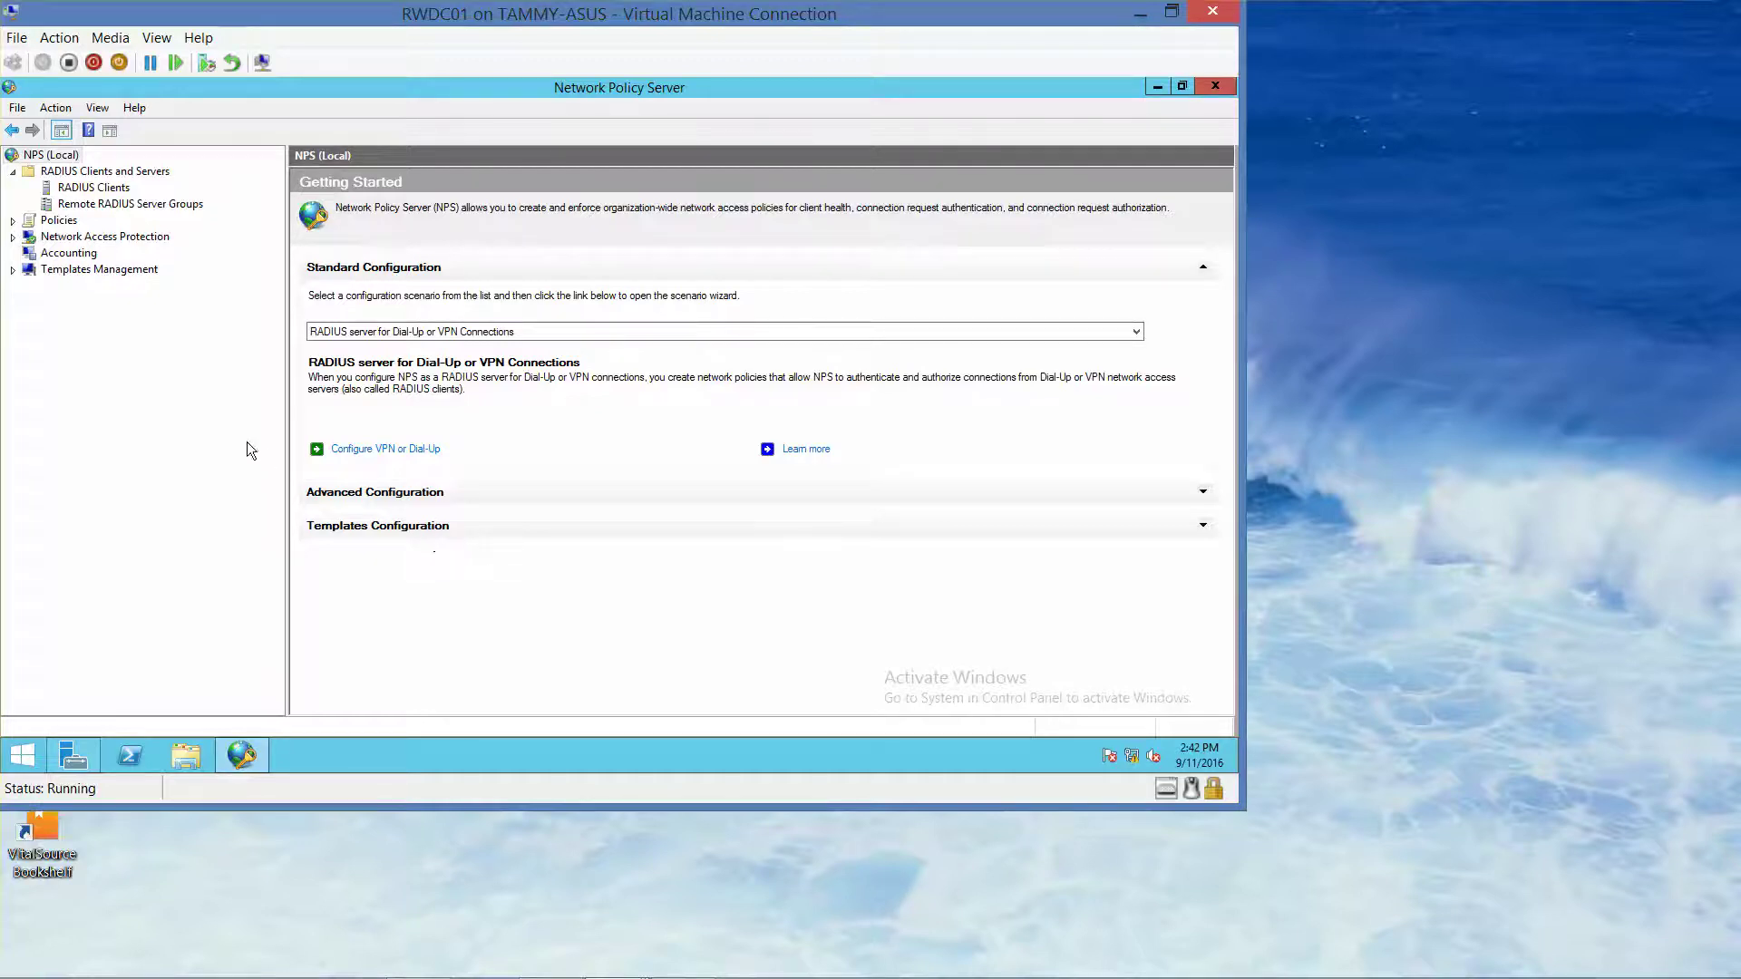
- Expand Policies and view Connection Request Policies listing the new VPN Connections policy
click(13, 221)
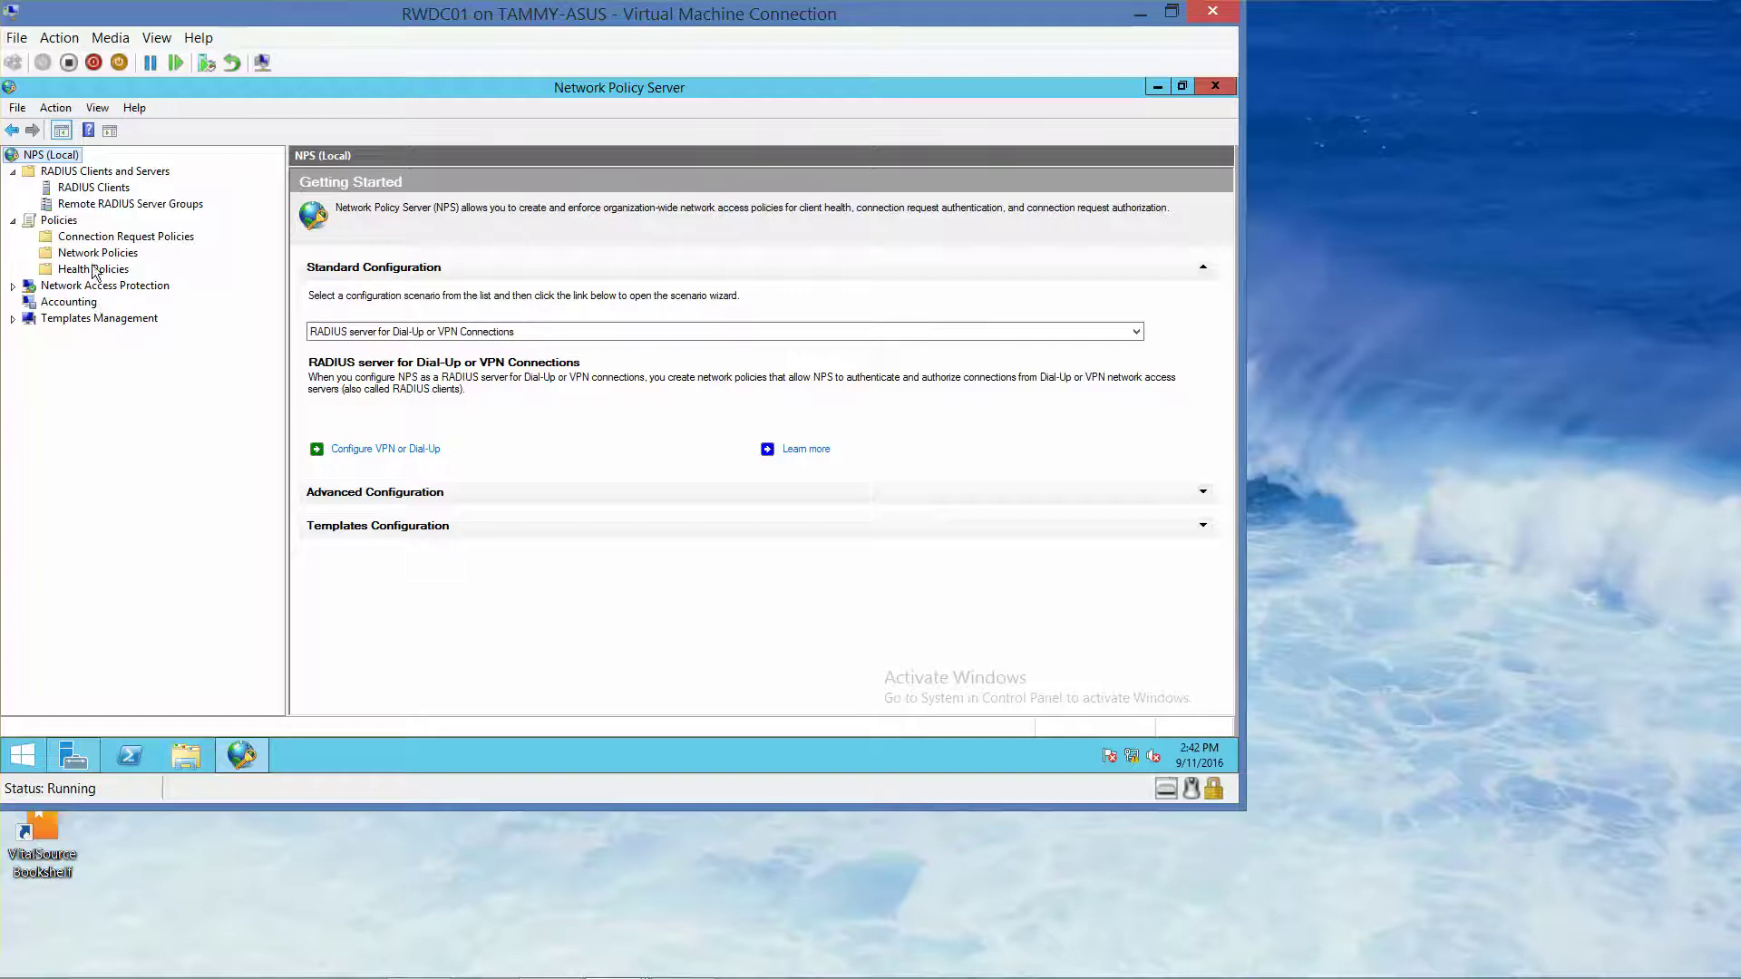
click(87, 238)
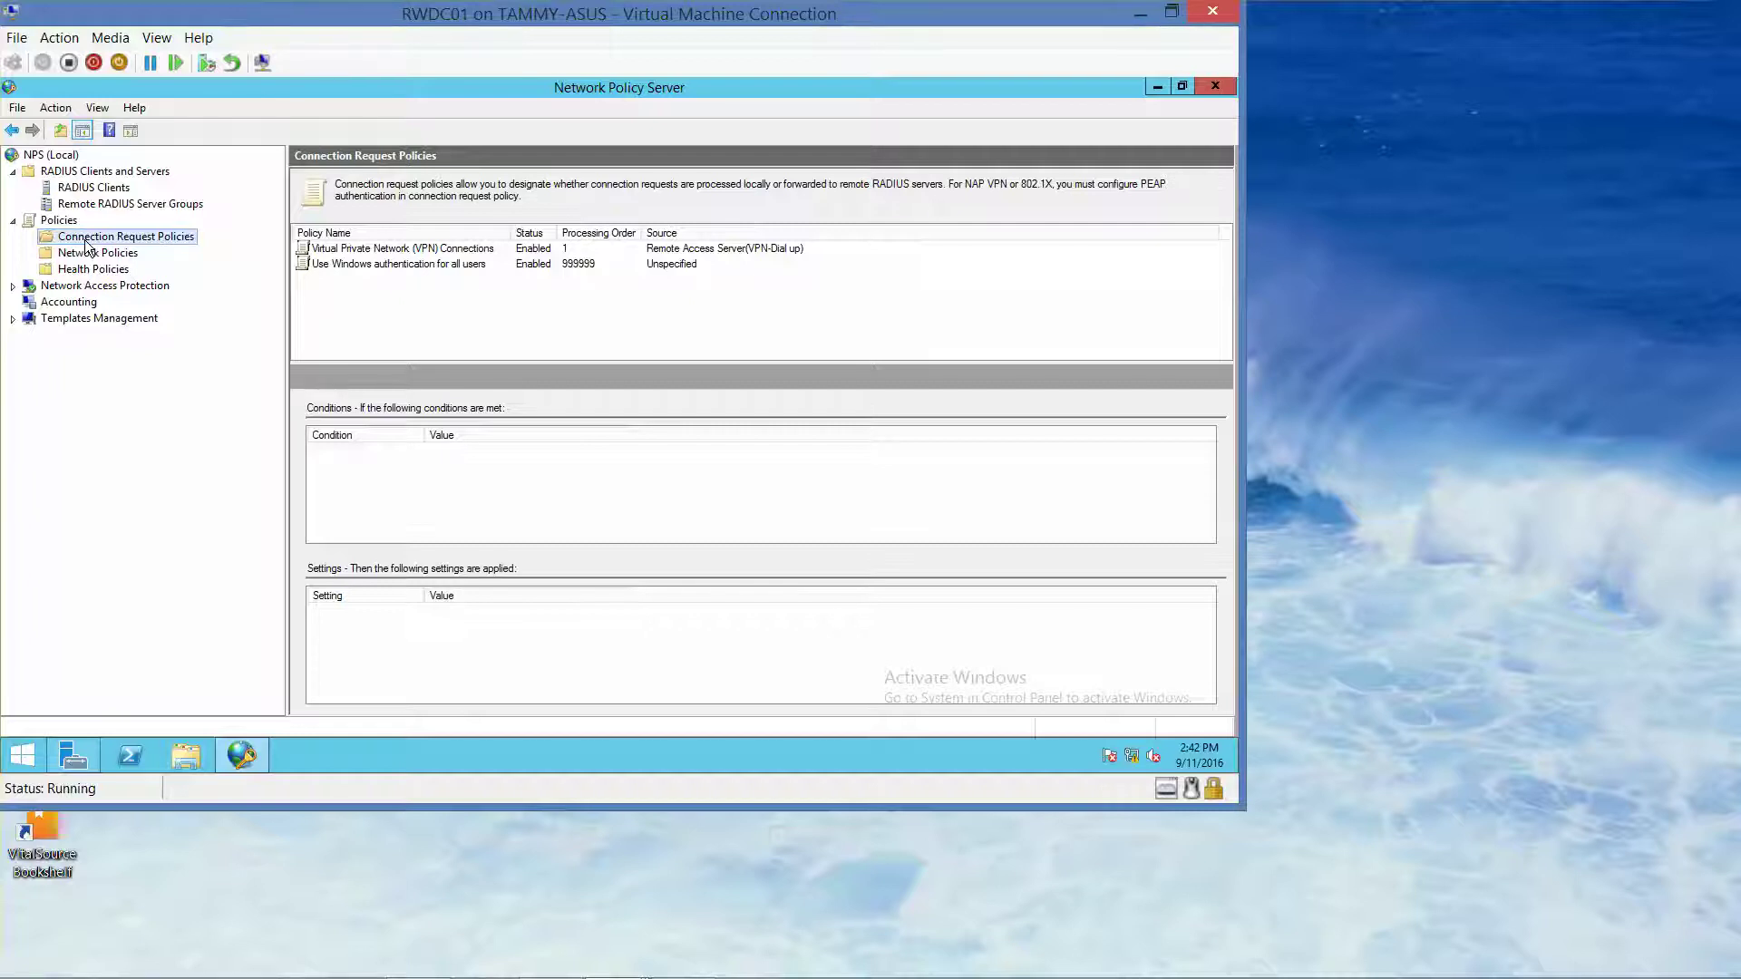
mouse_move(635, 963)
mouse_move(1042, 975)
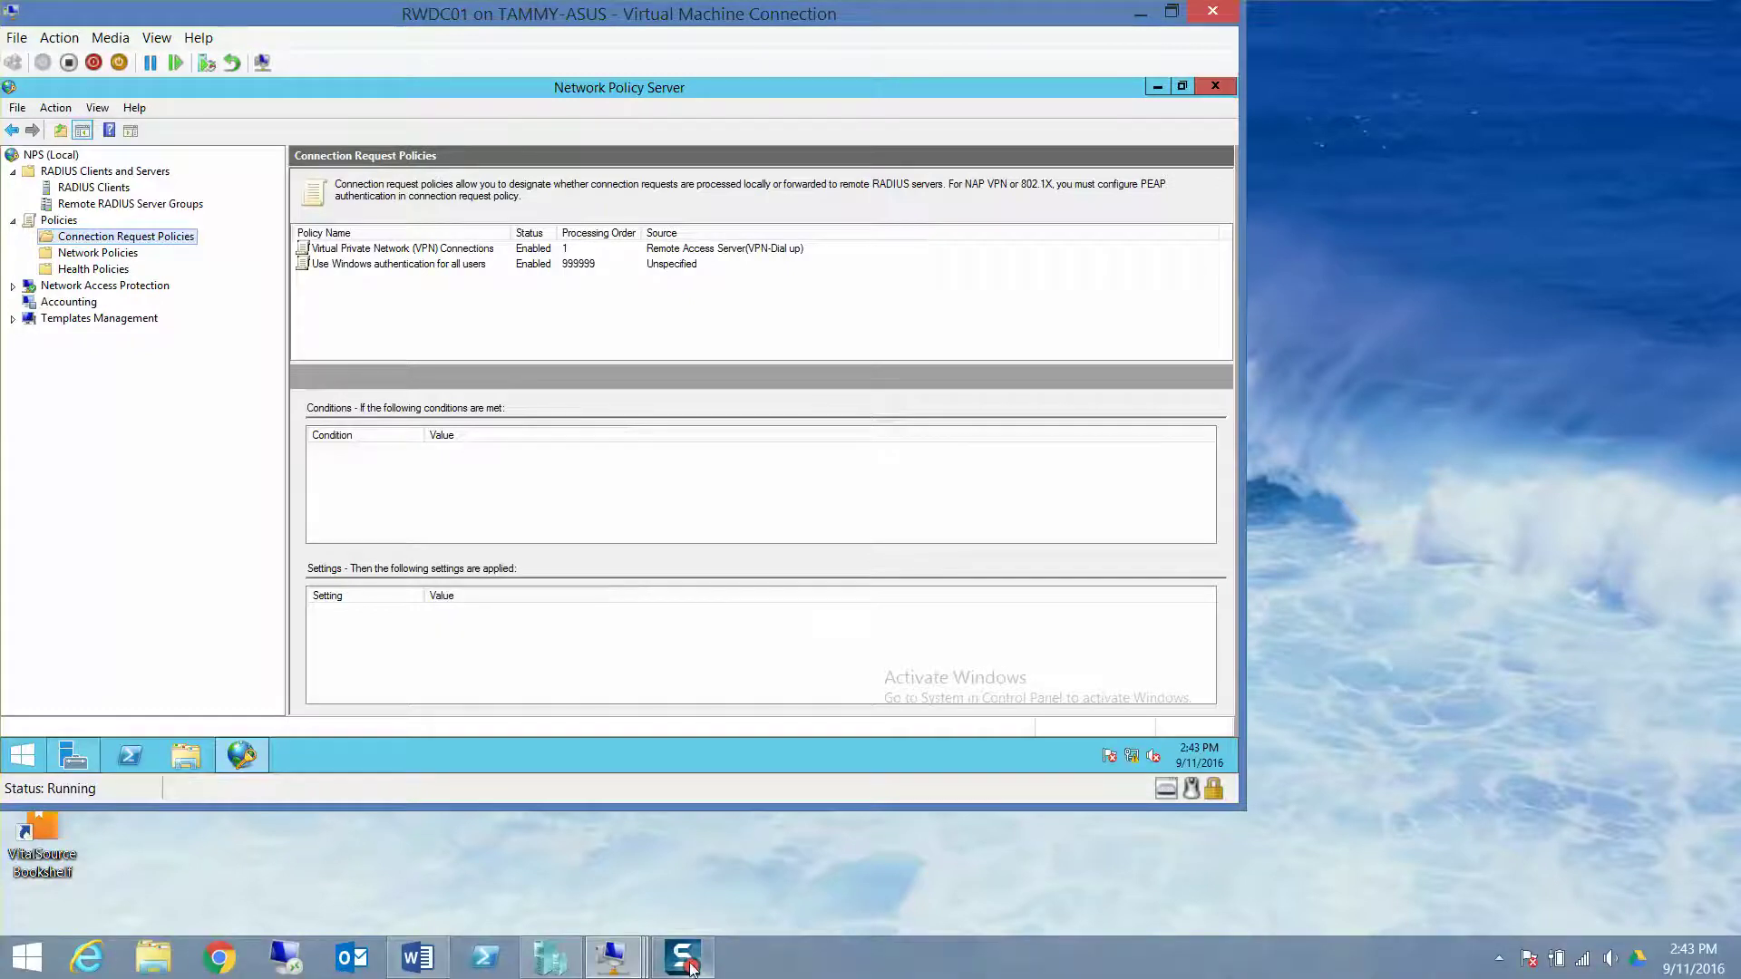
click(423, 965)
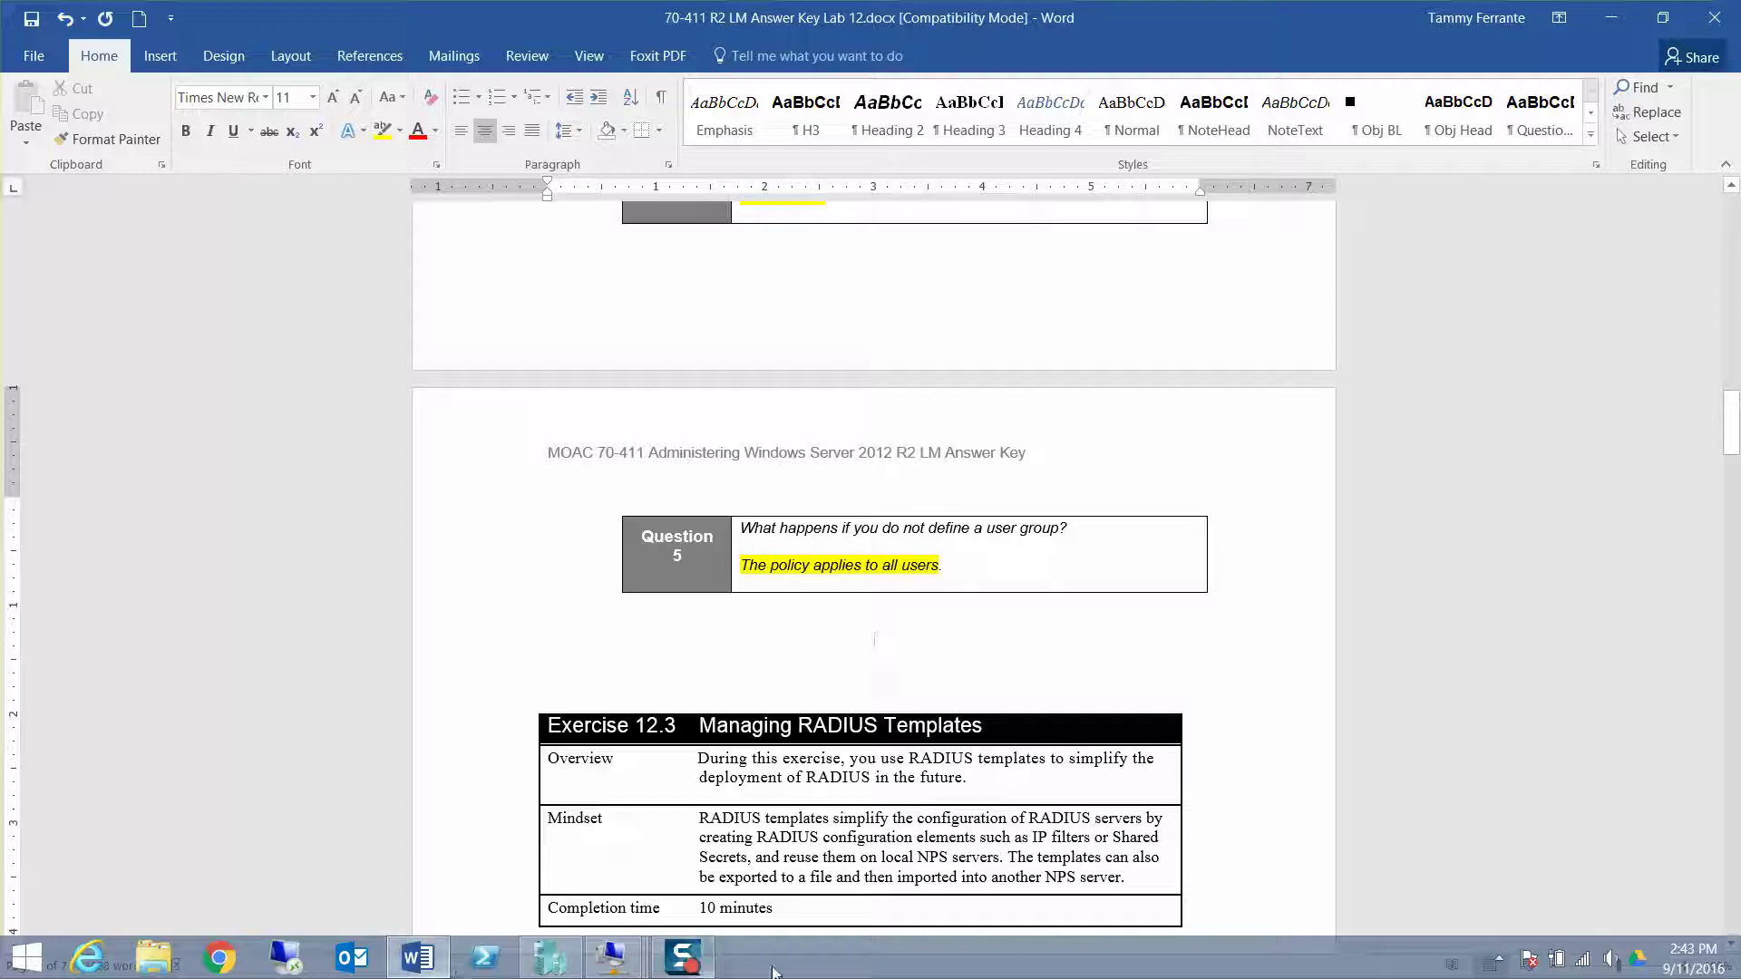
- Read Question 6's different-password answer, then minimize Word and dismiss the Samsung account notification
scroll(1165, 943, down, 4)
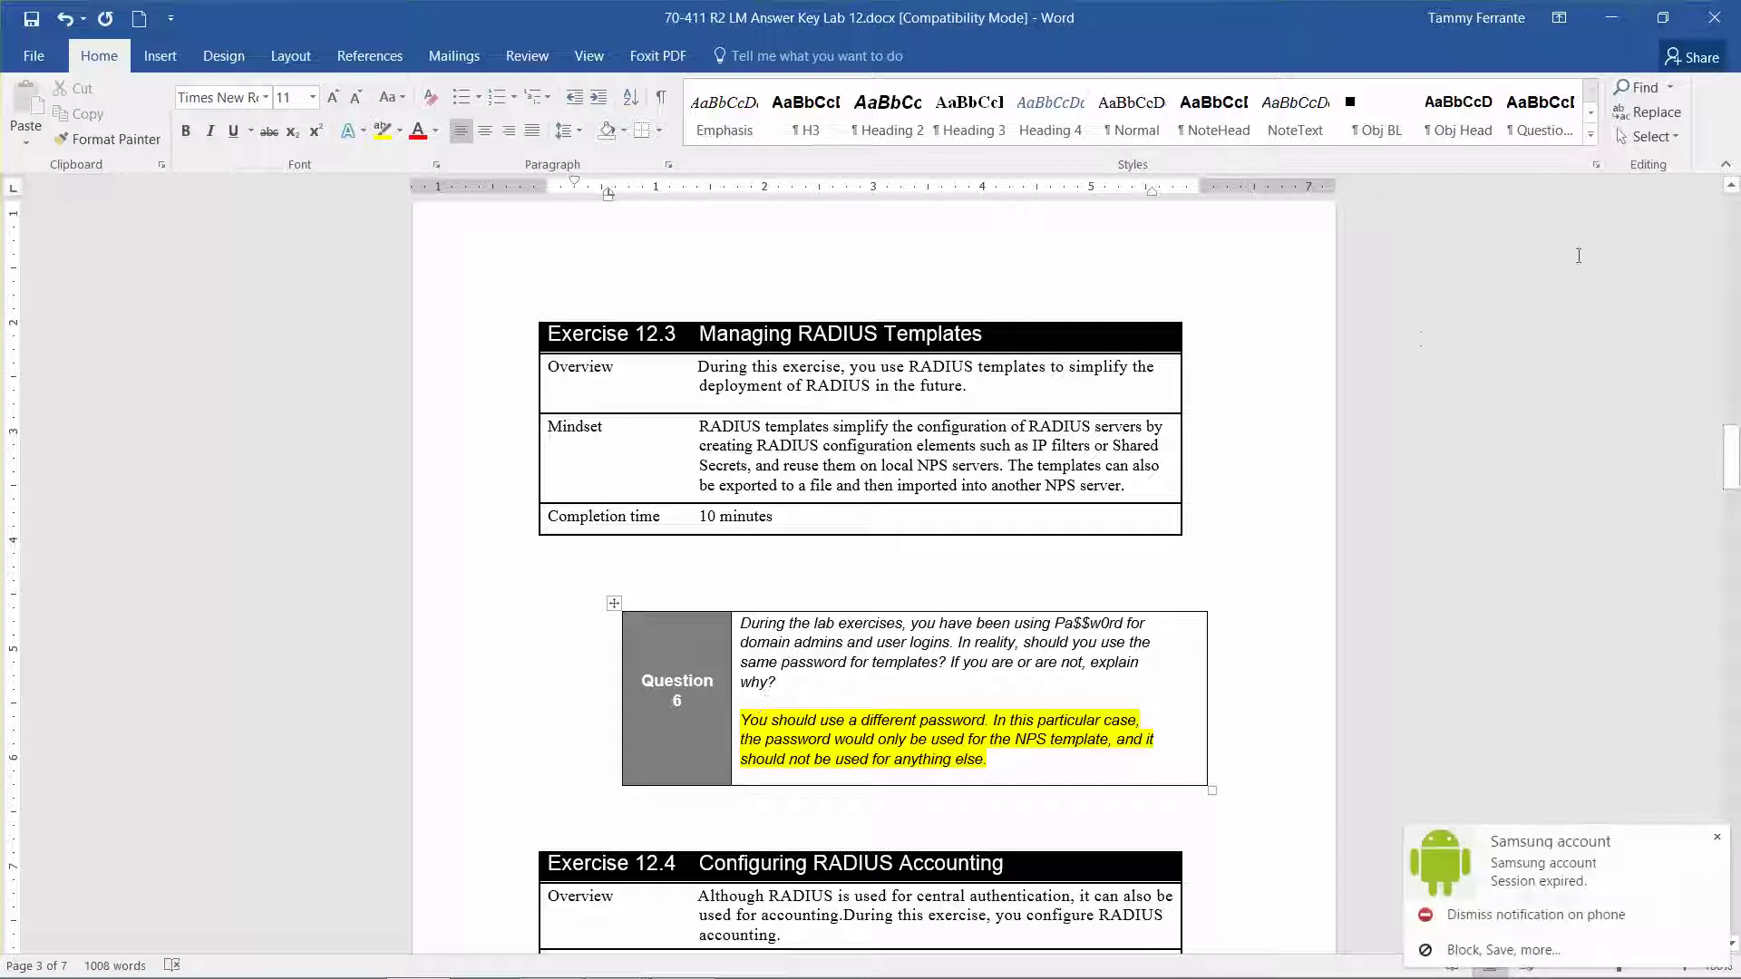
click(1612, 17)
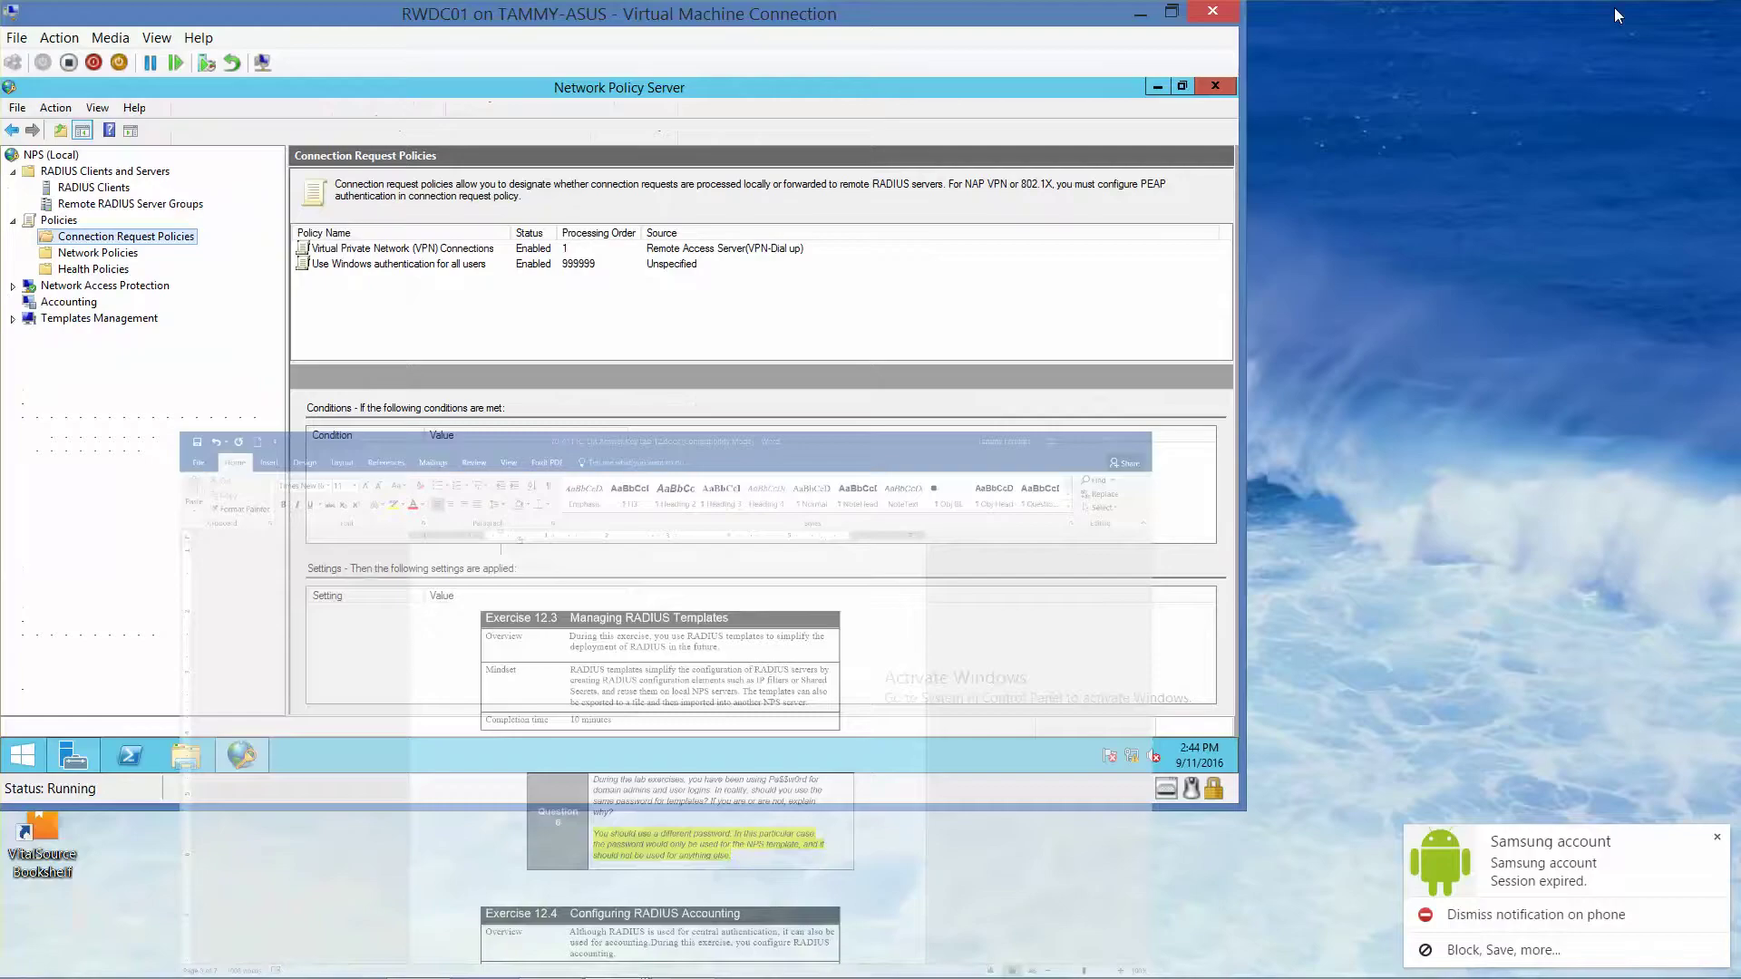
click(1717, 838)
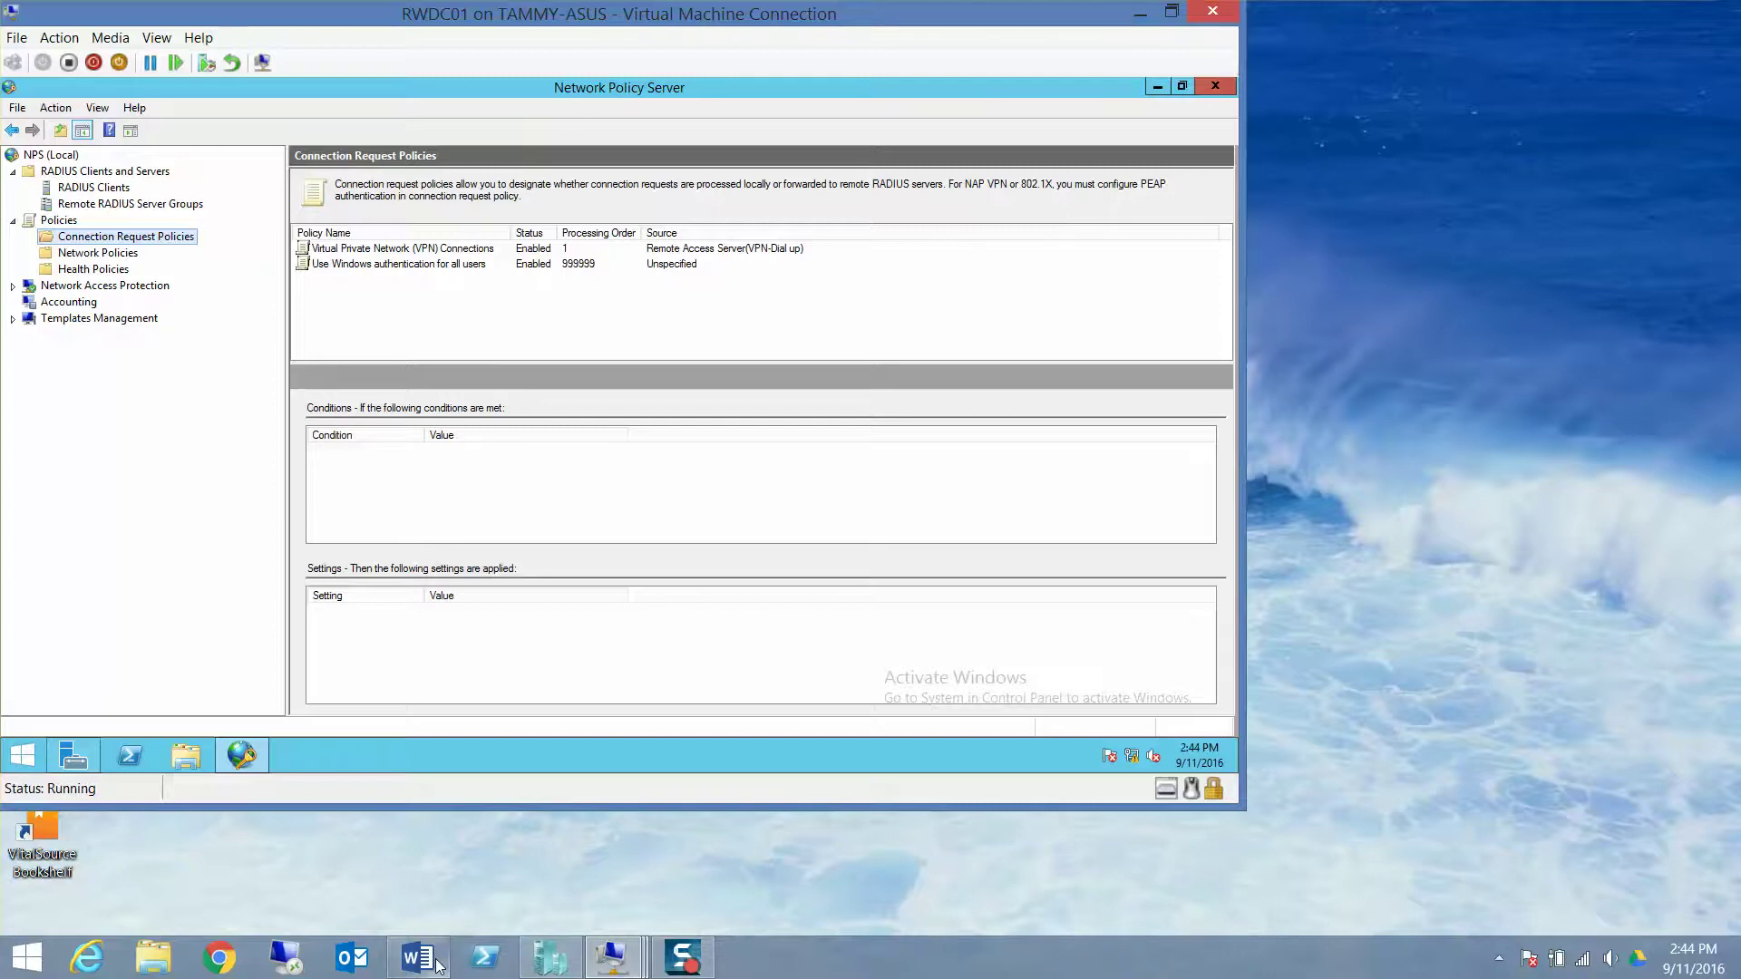
click(436, 965)
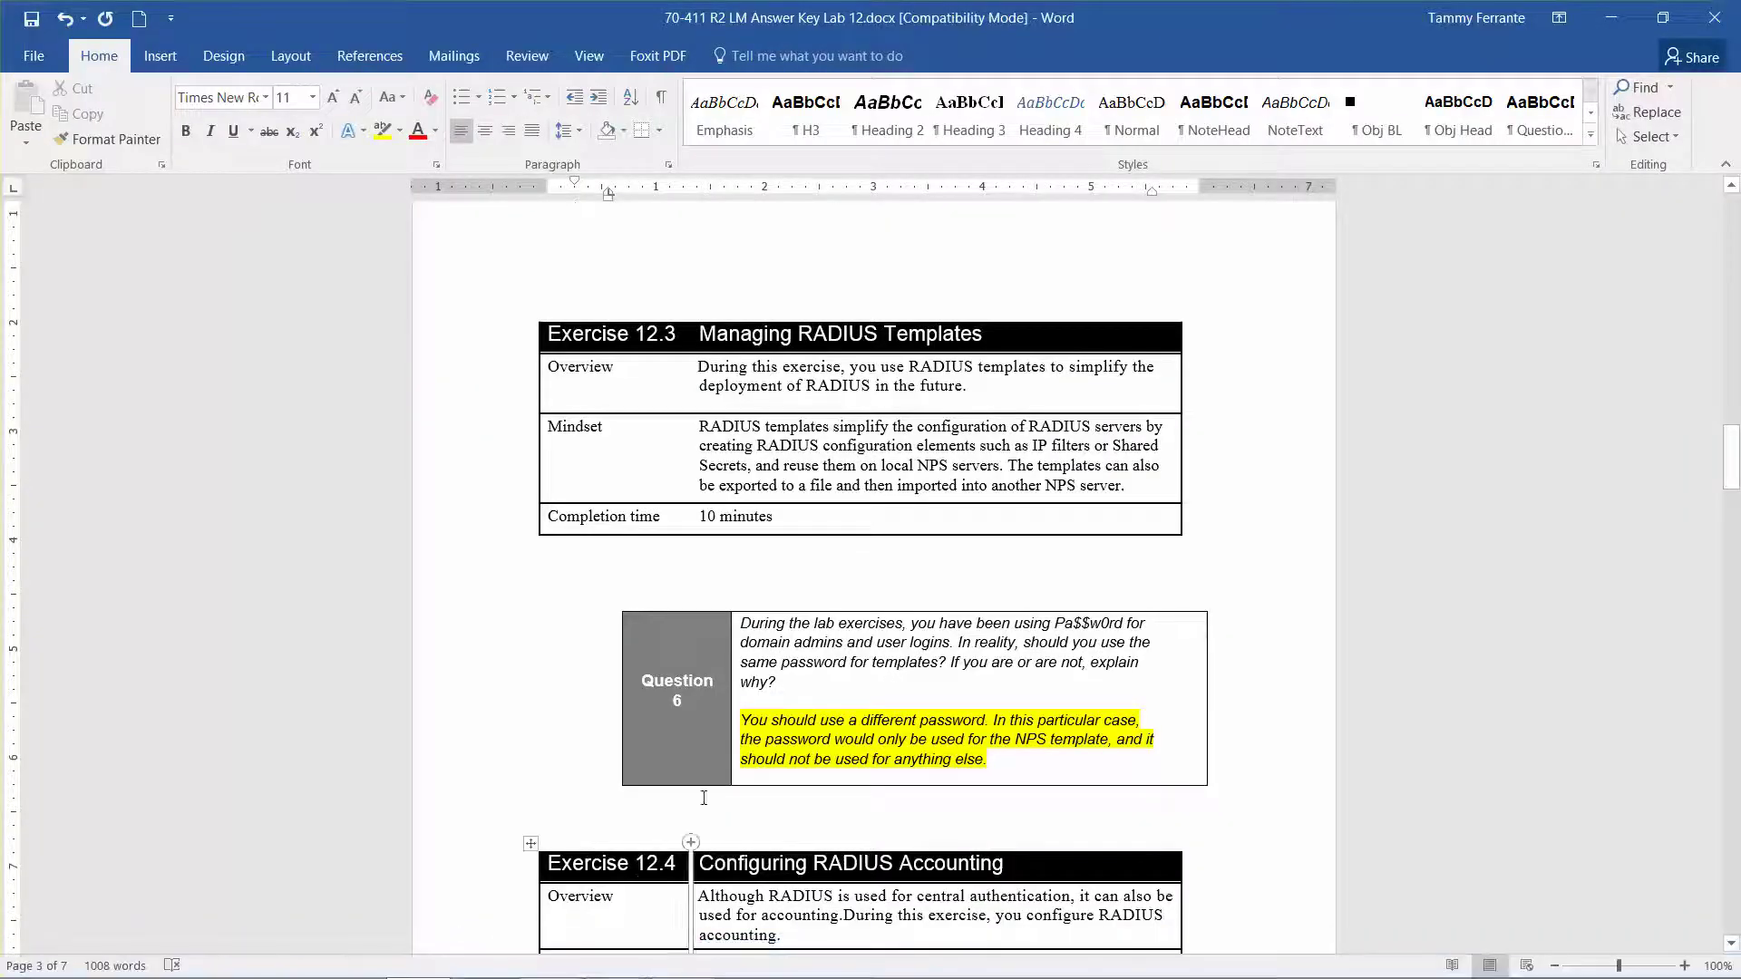
click(1610, 17)
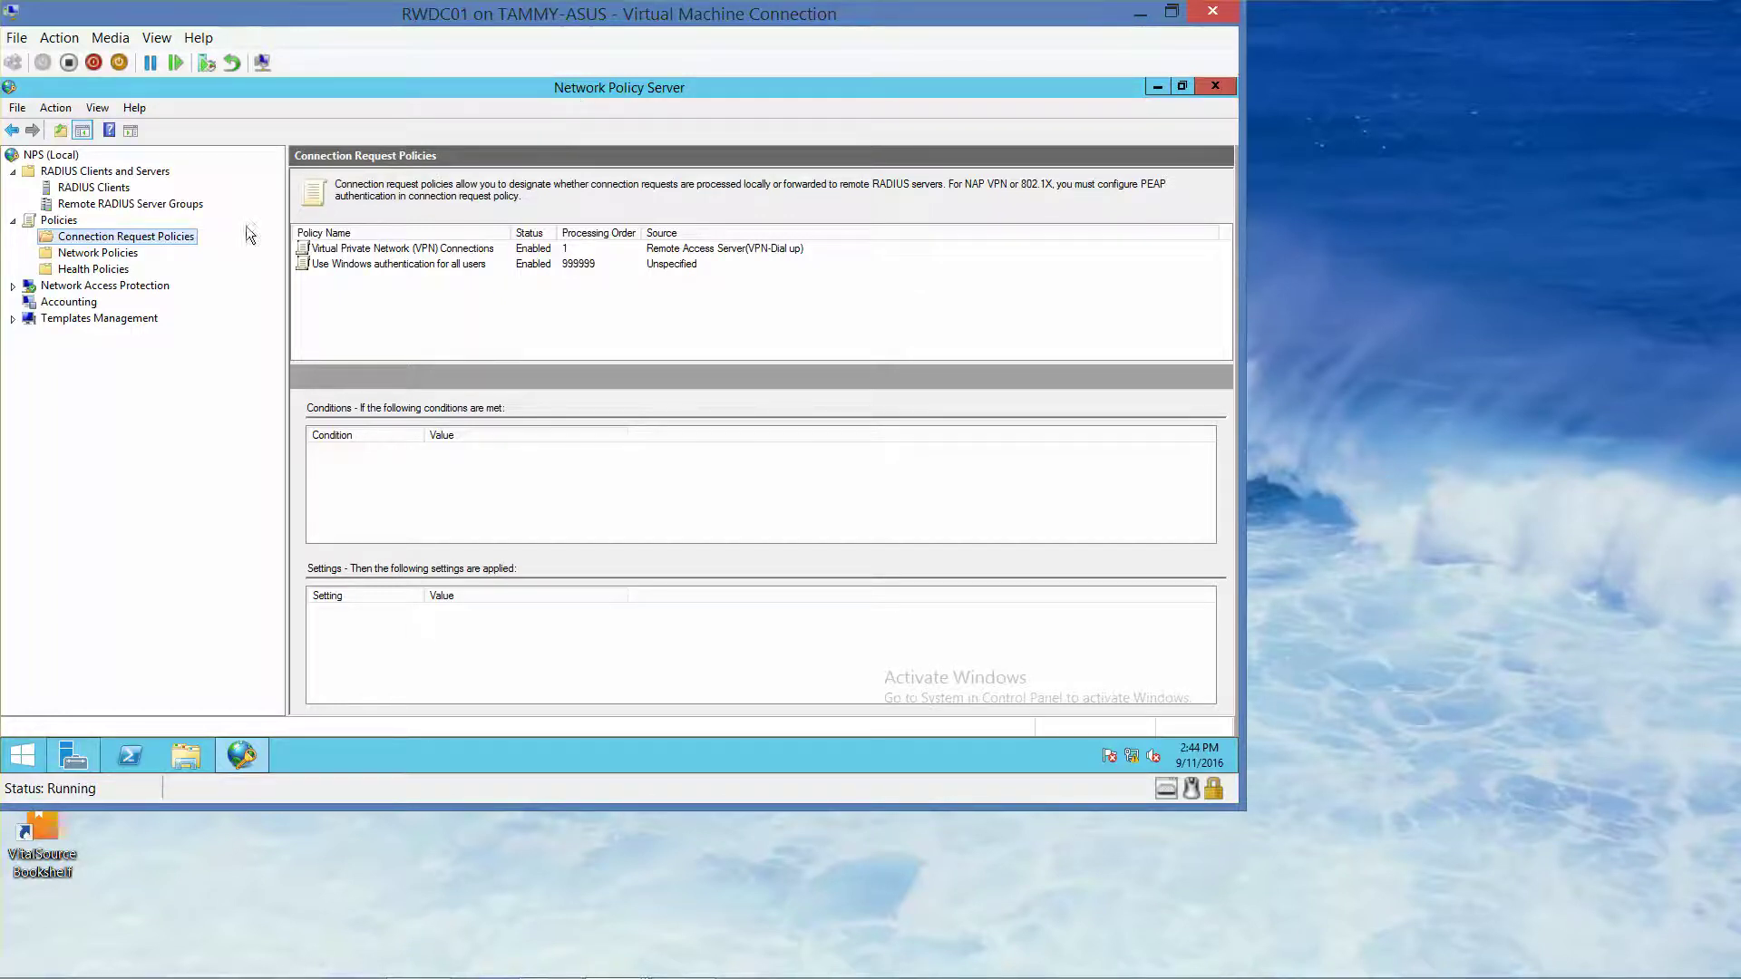
- Under Templates Management, add shared secret template 'Shared Secret Template', entering and confirming the secret manually
double_click(105, 319)
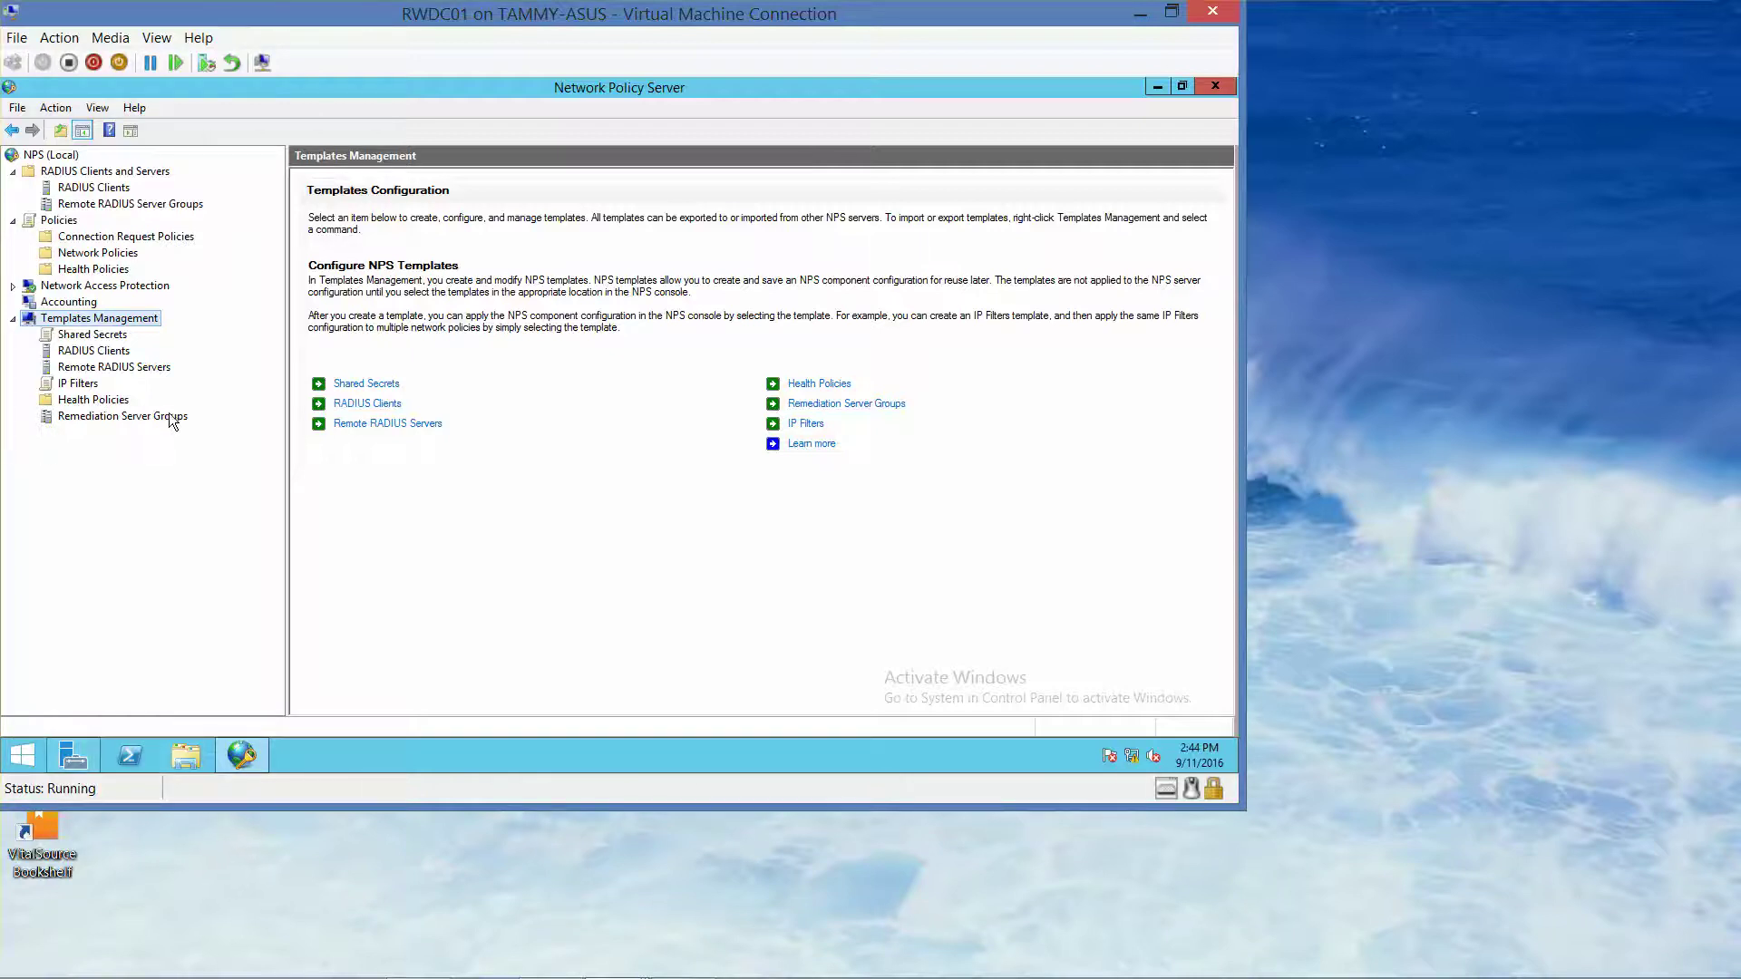
click(107, 337)
right_click(106, 338)
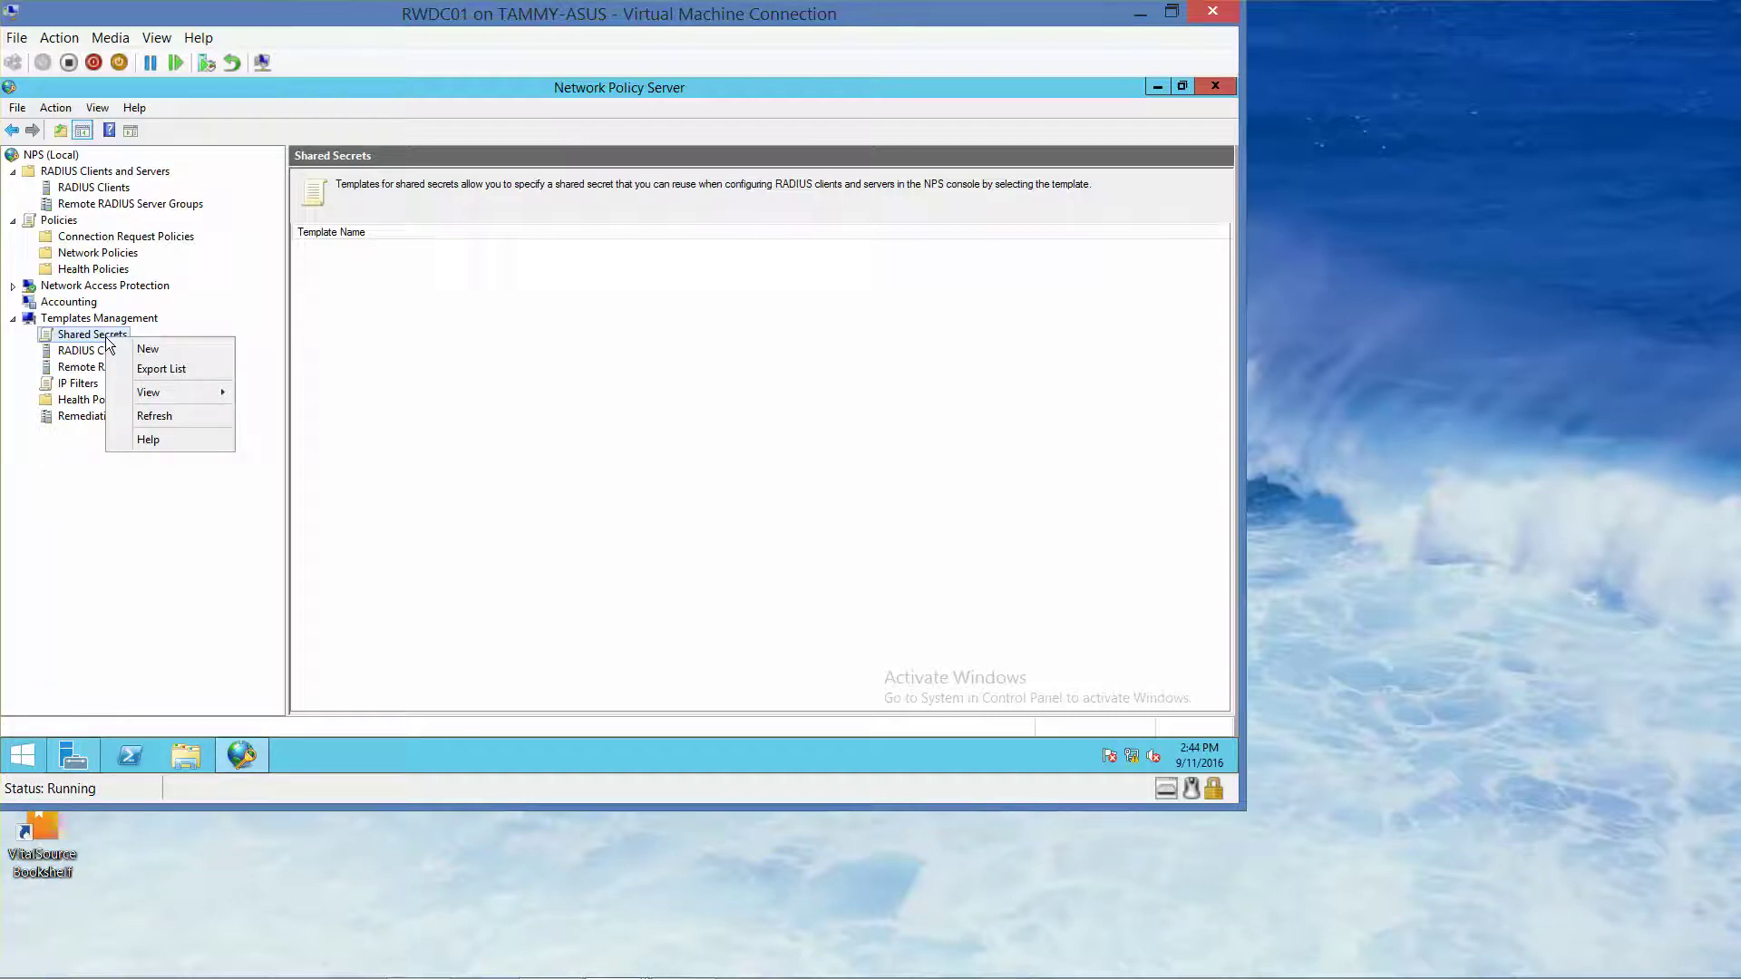
click(127, 350)
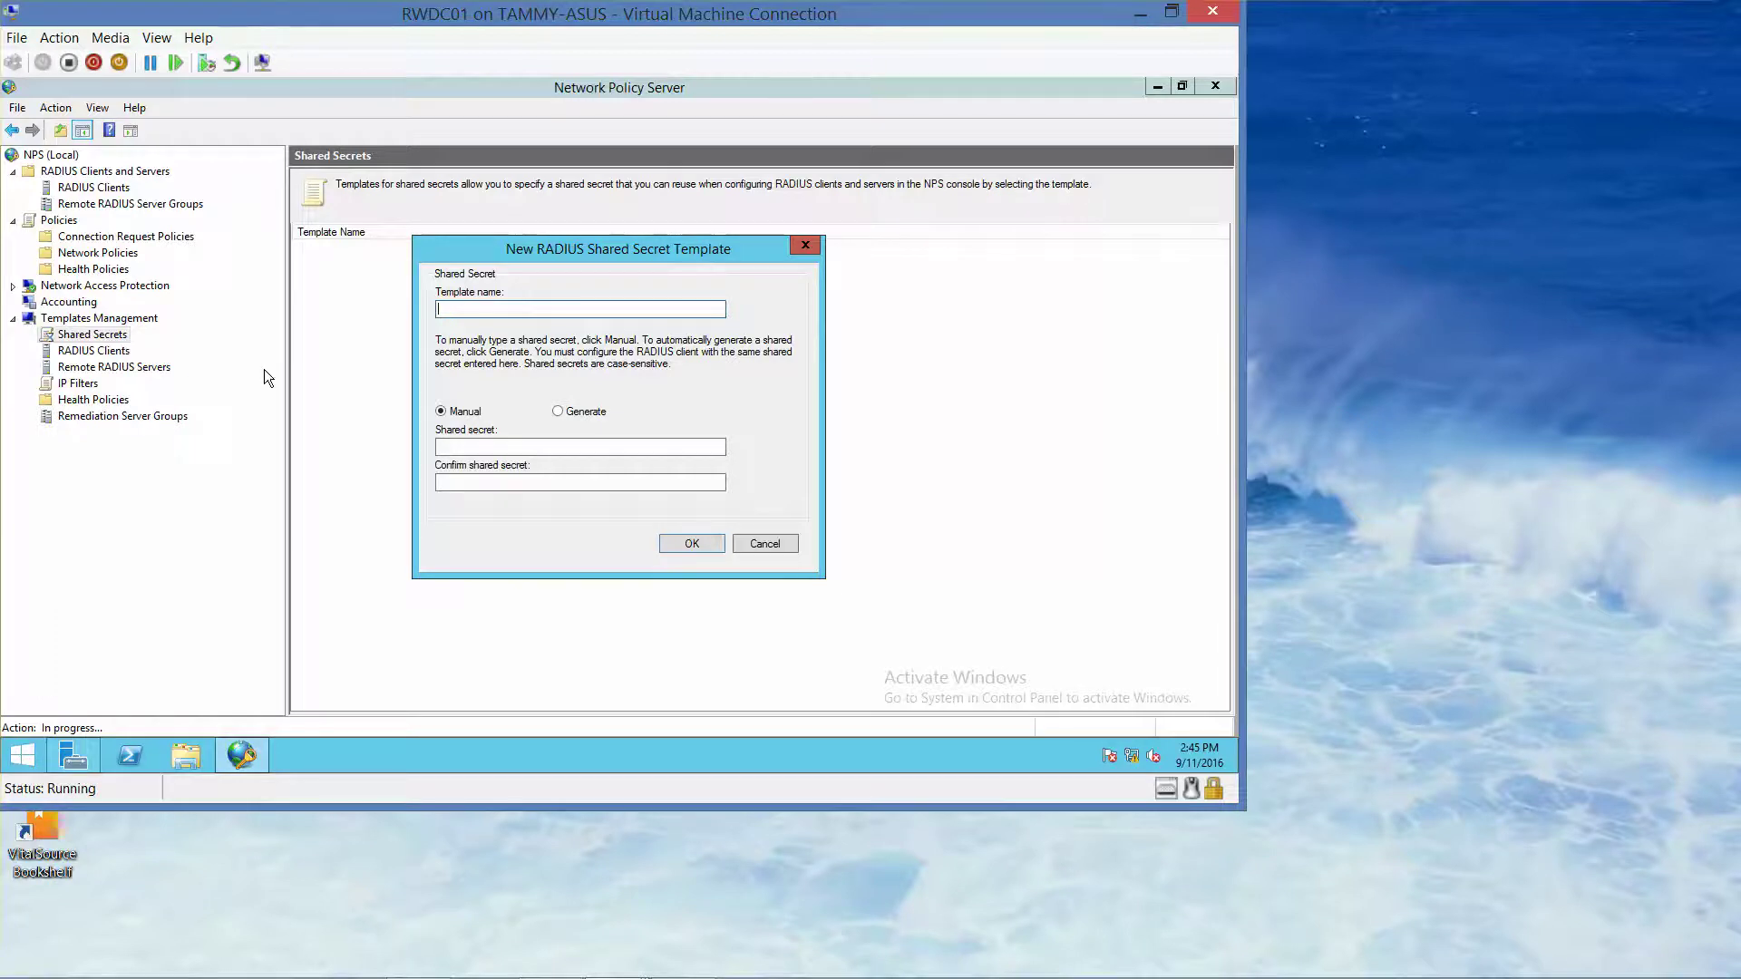
text(Shared Secret Template)
click(439, 440)
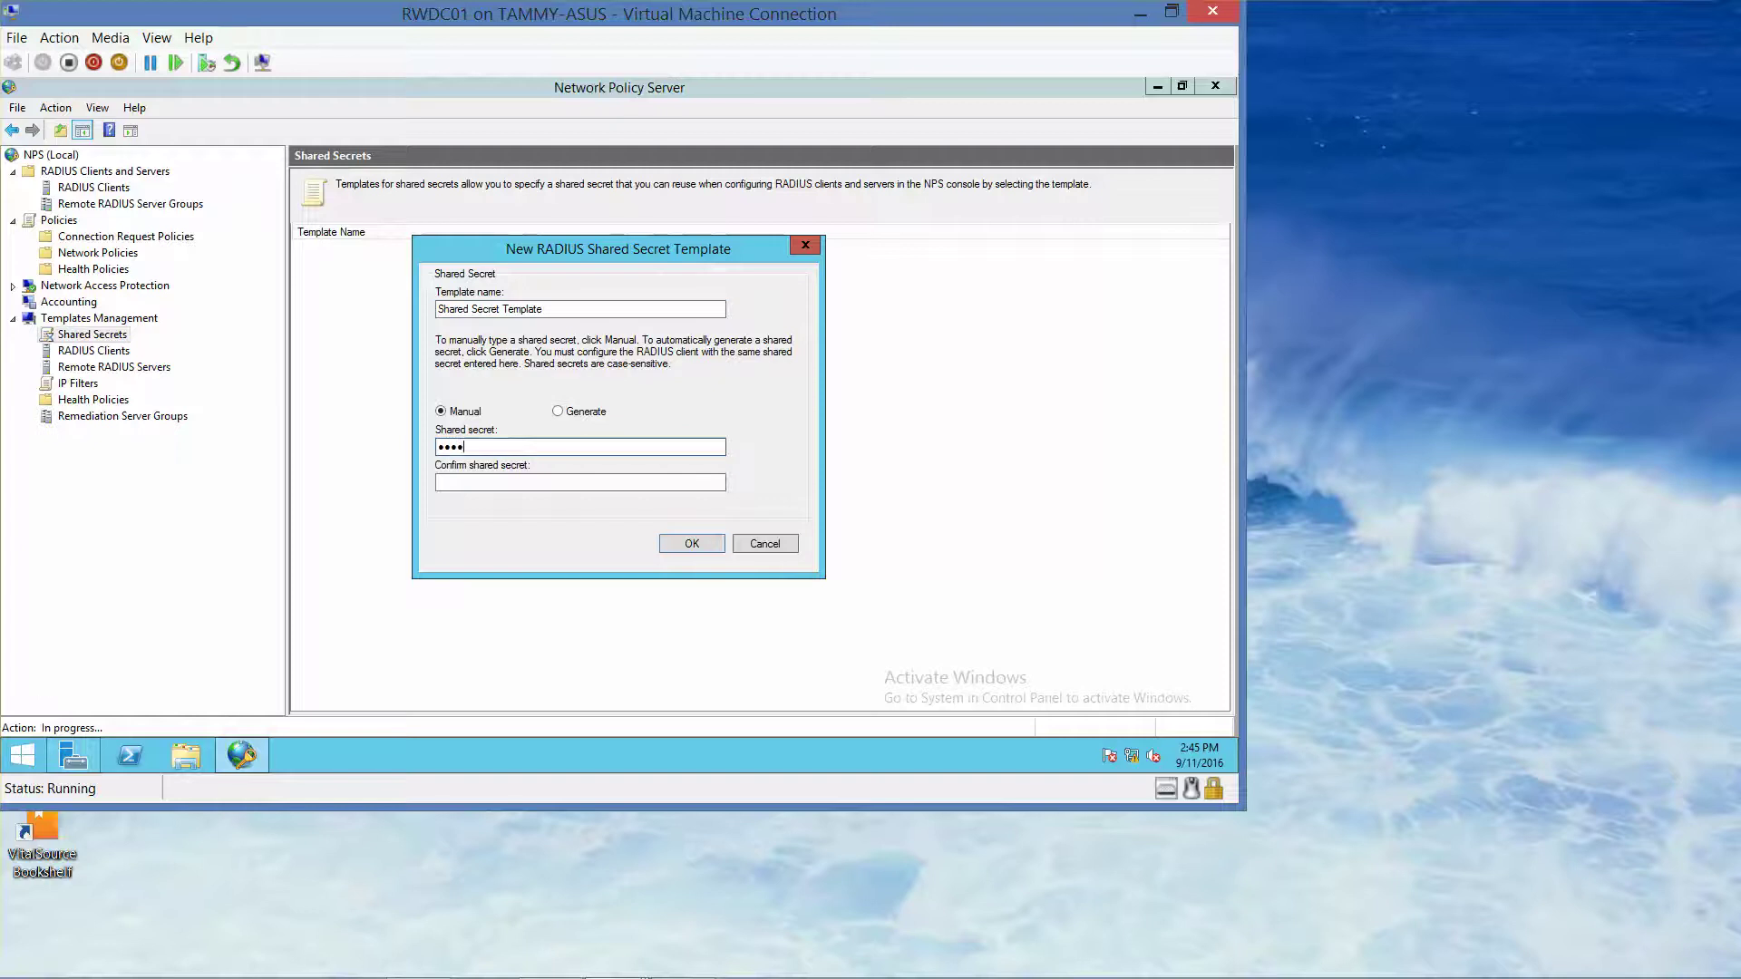
key(Tab)
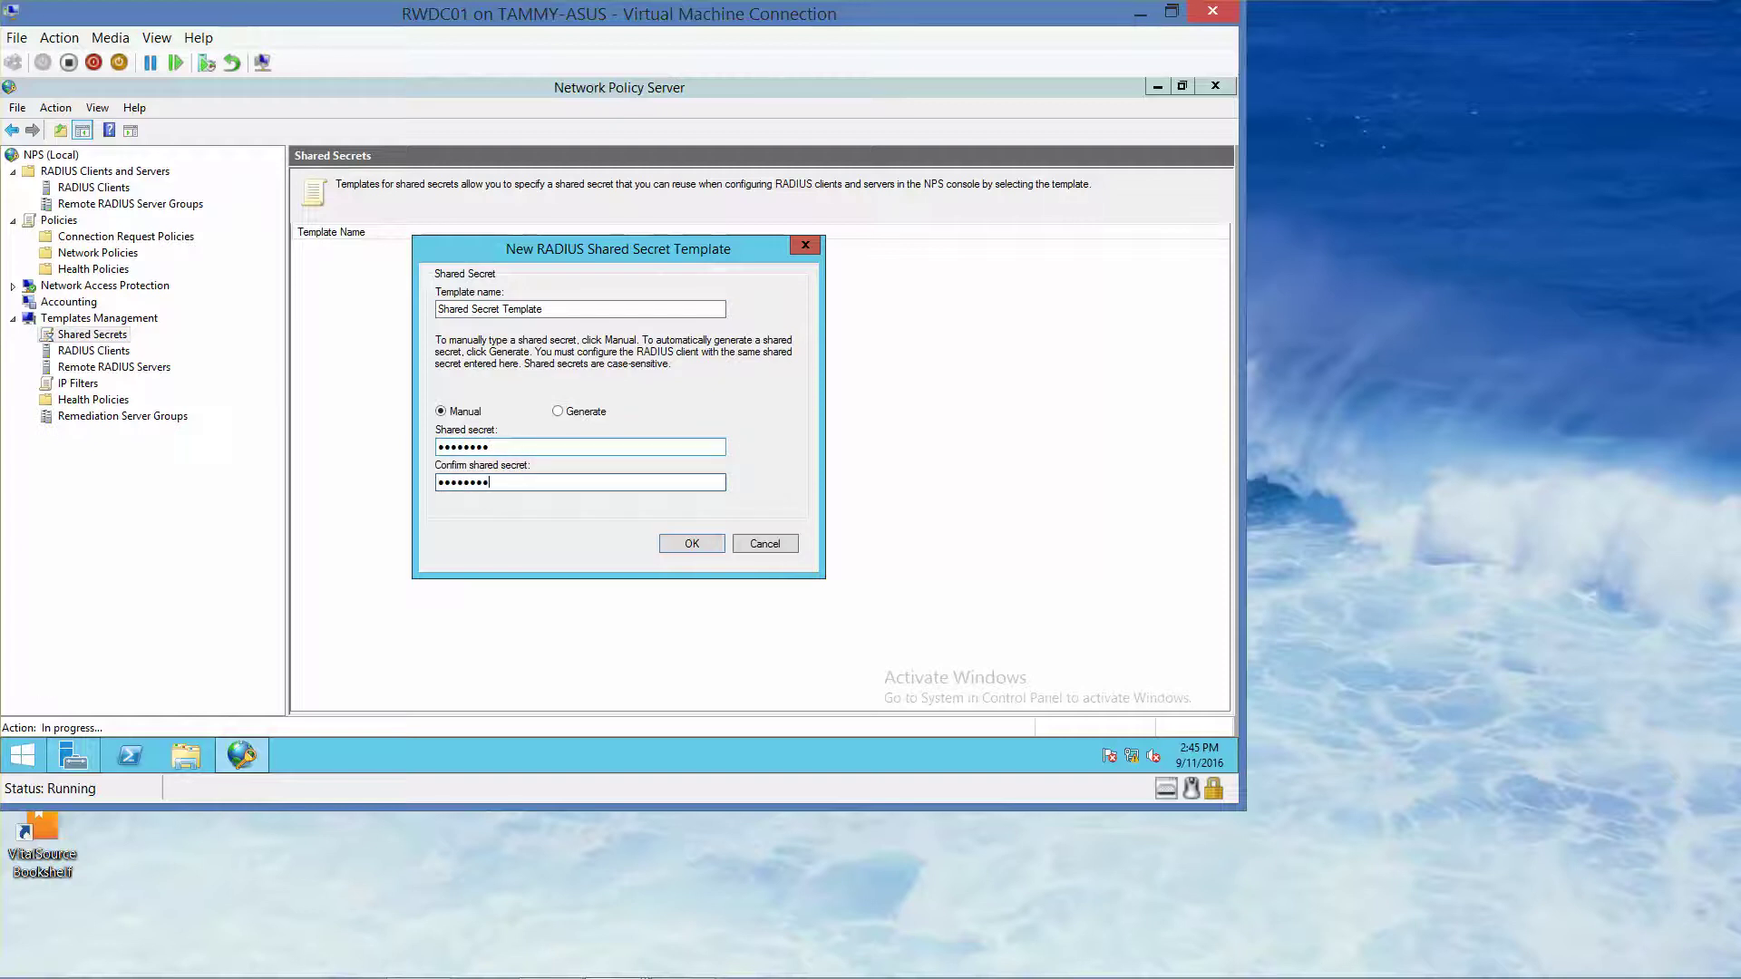
click(691, 544)
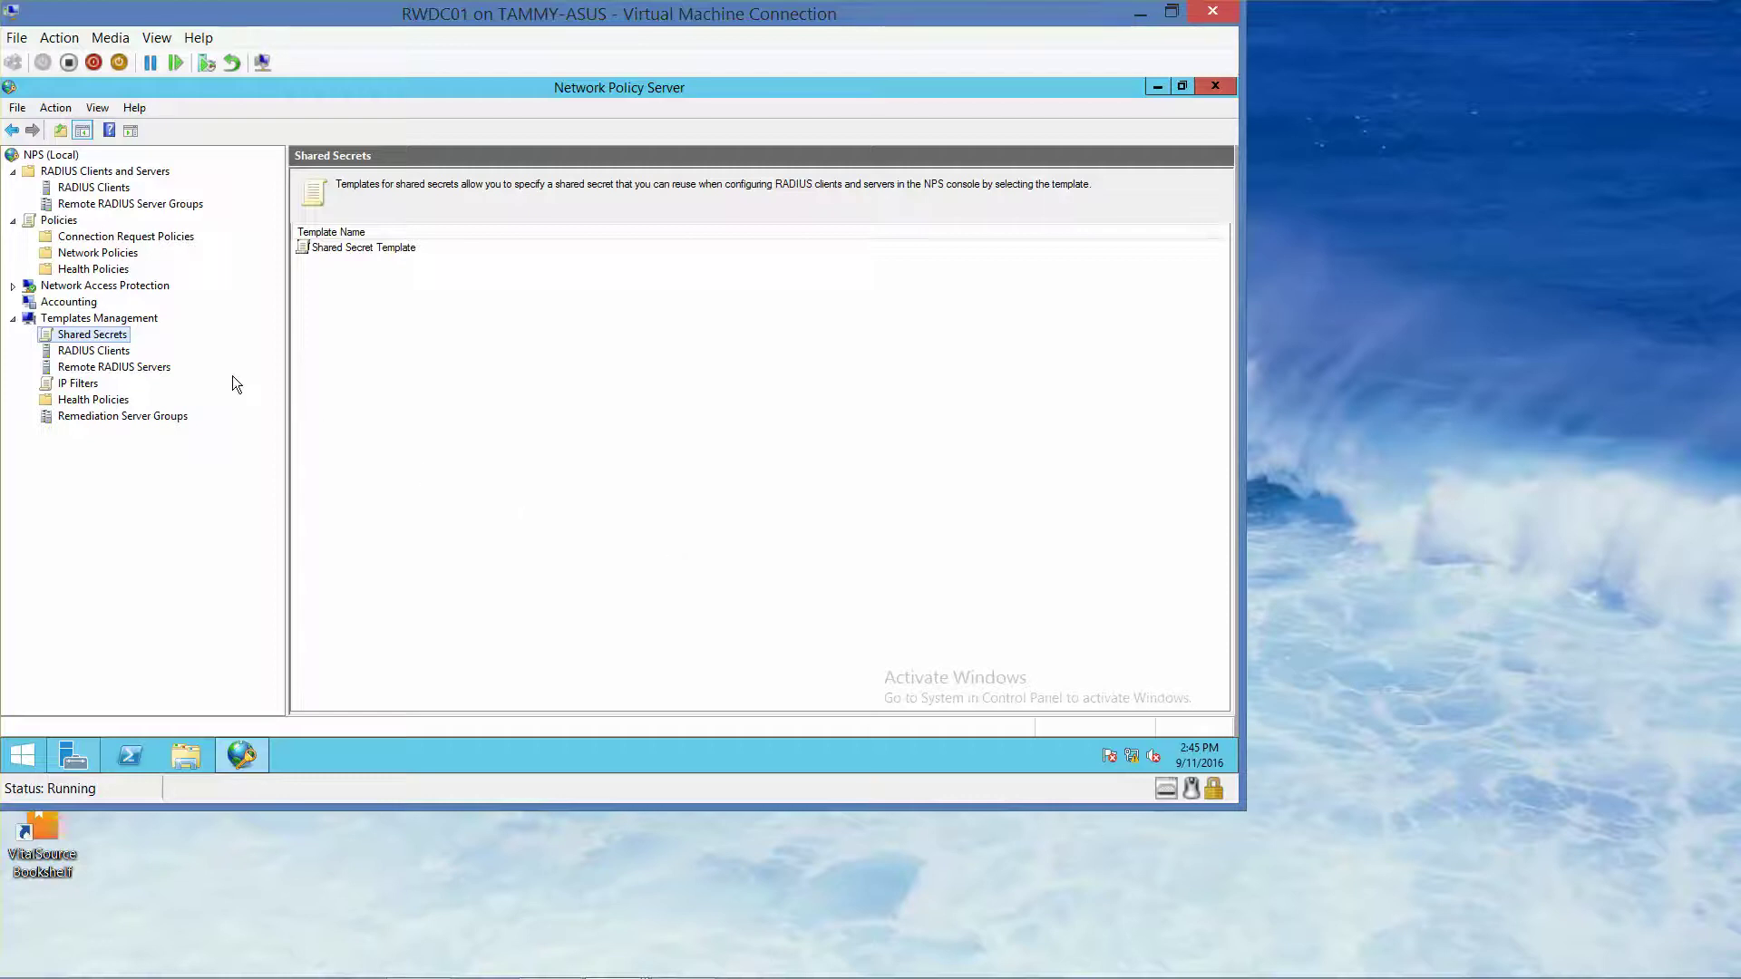
- In Server01's RADIUS client properties, select 'Shared Secret Template' as its shared secret template
click(140, 173)
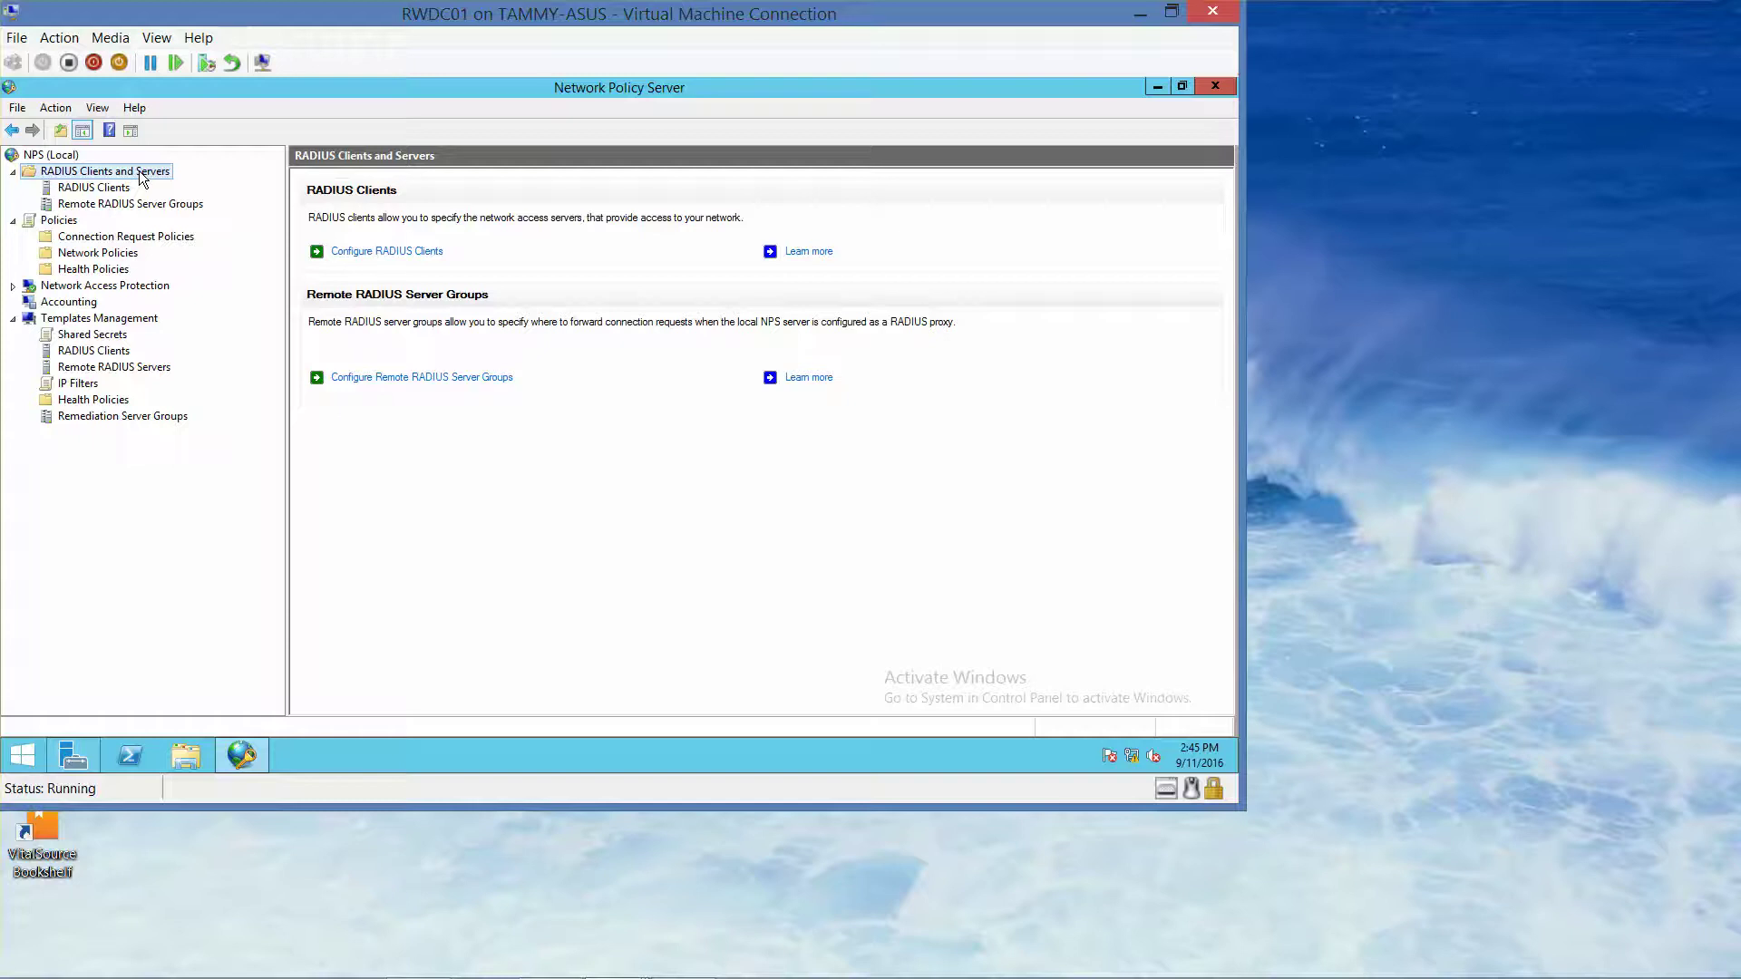
click(124, 190)
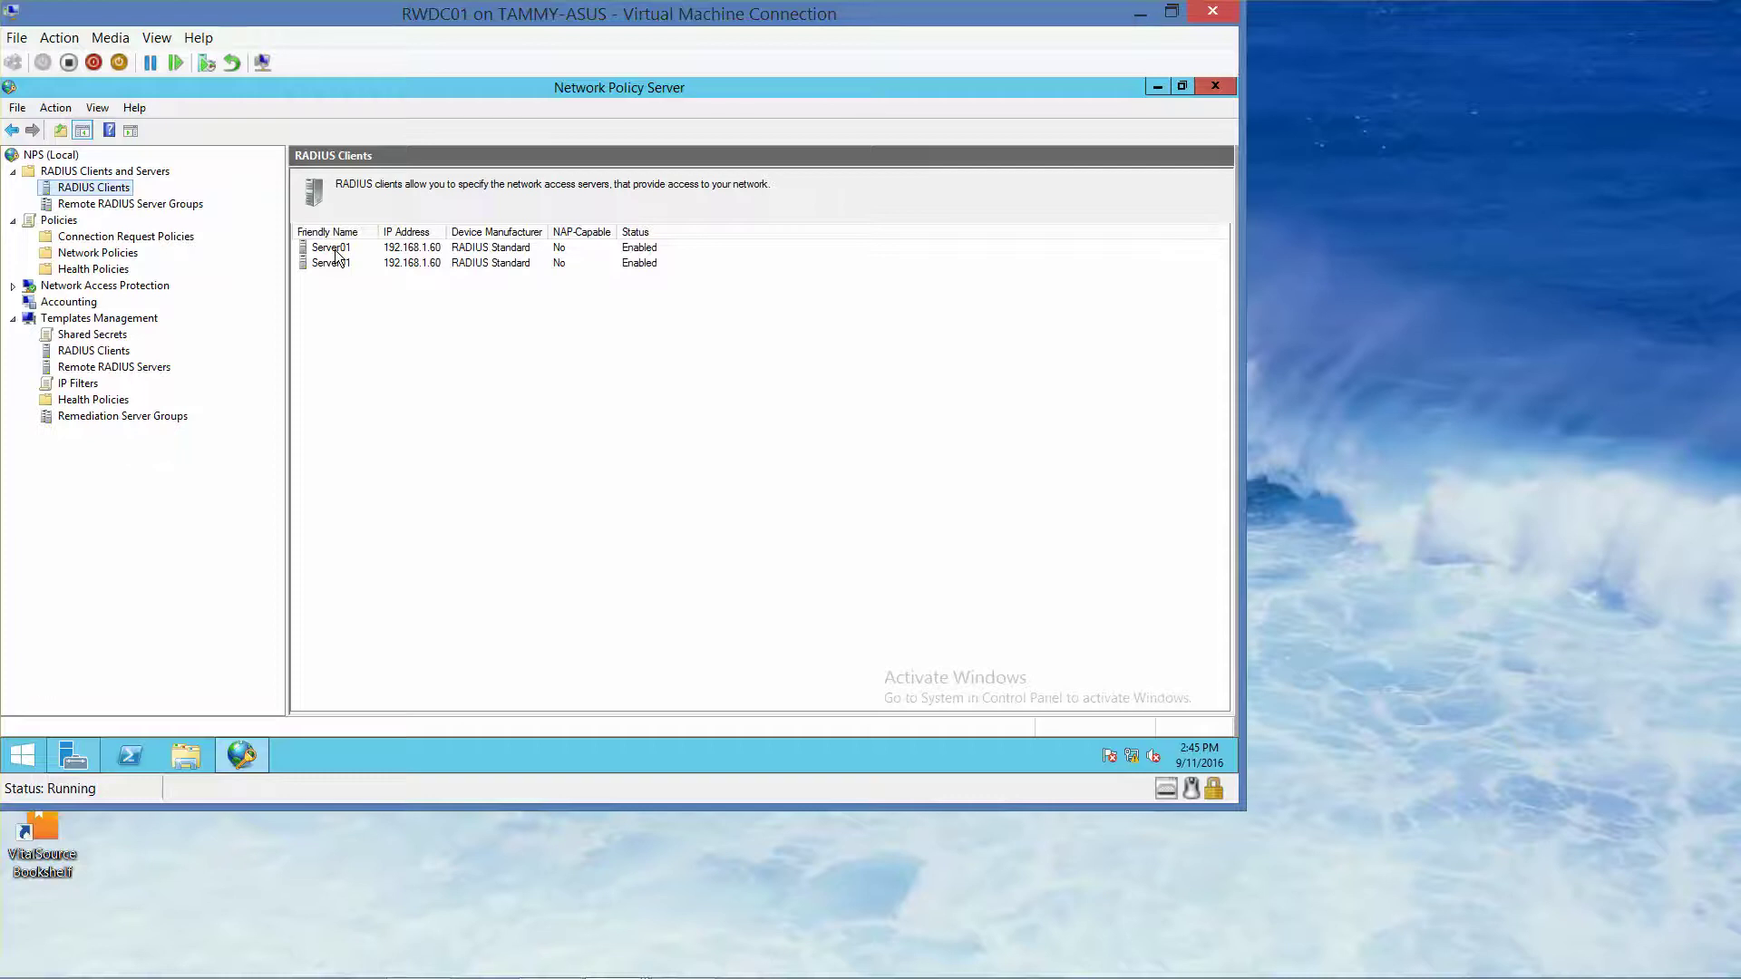
click(334, 250)
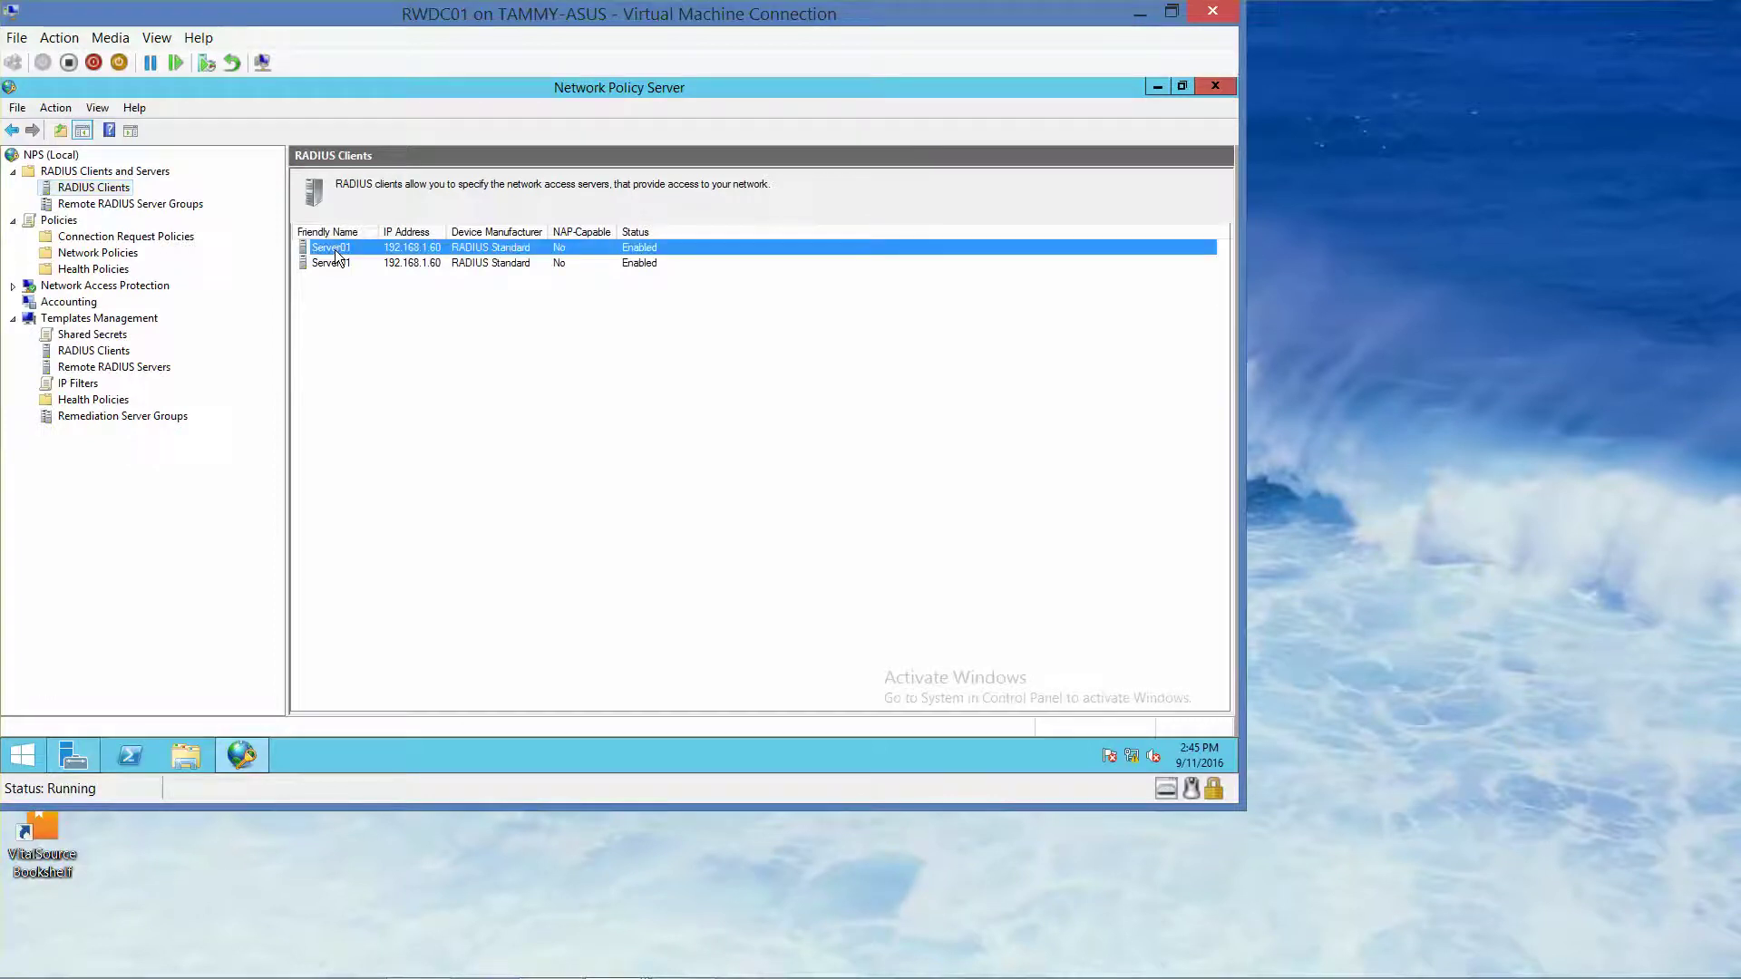
double_click(336, 254)
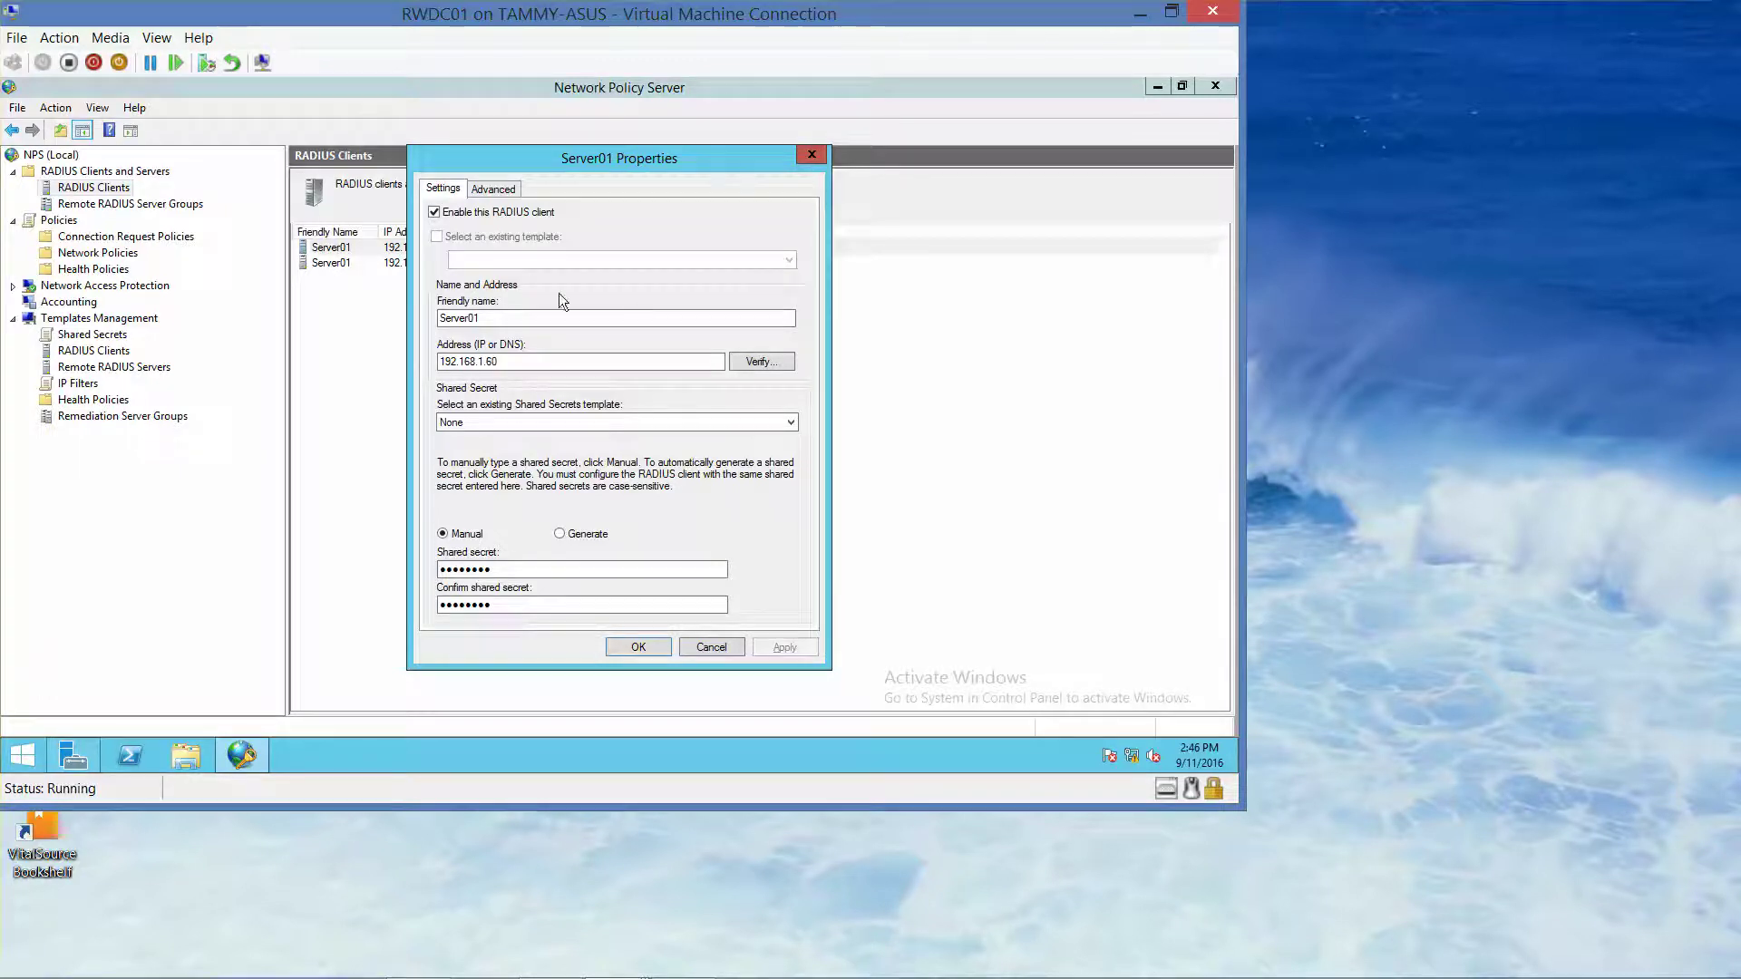
click(794, 421)
click(579, 451)
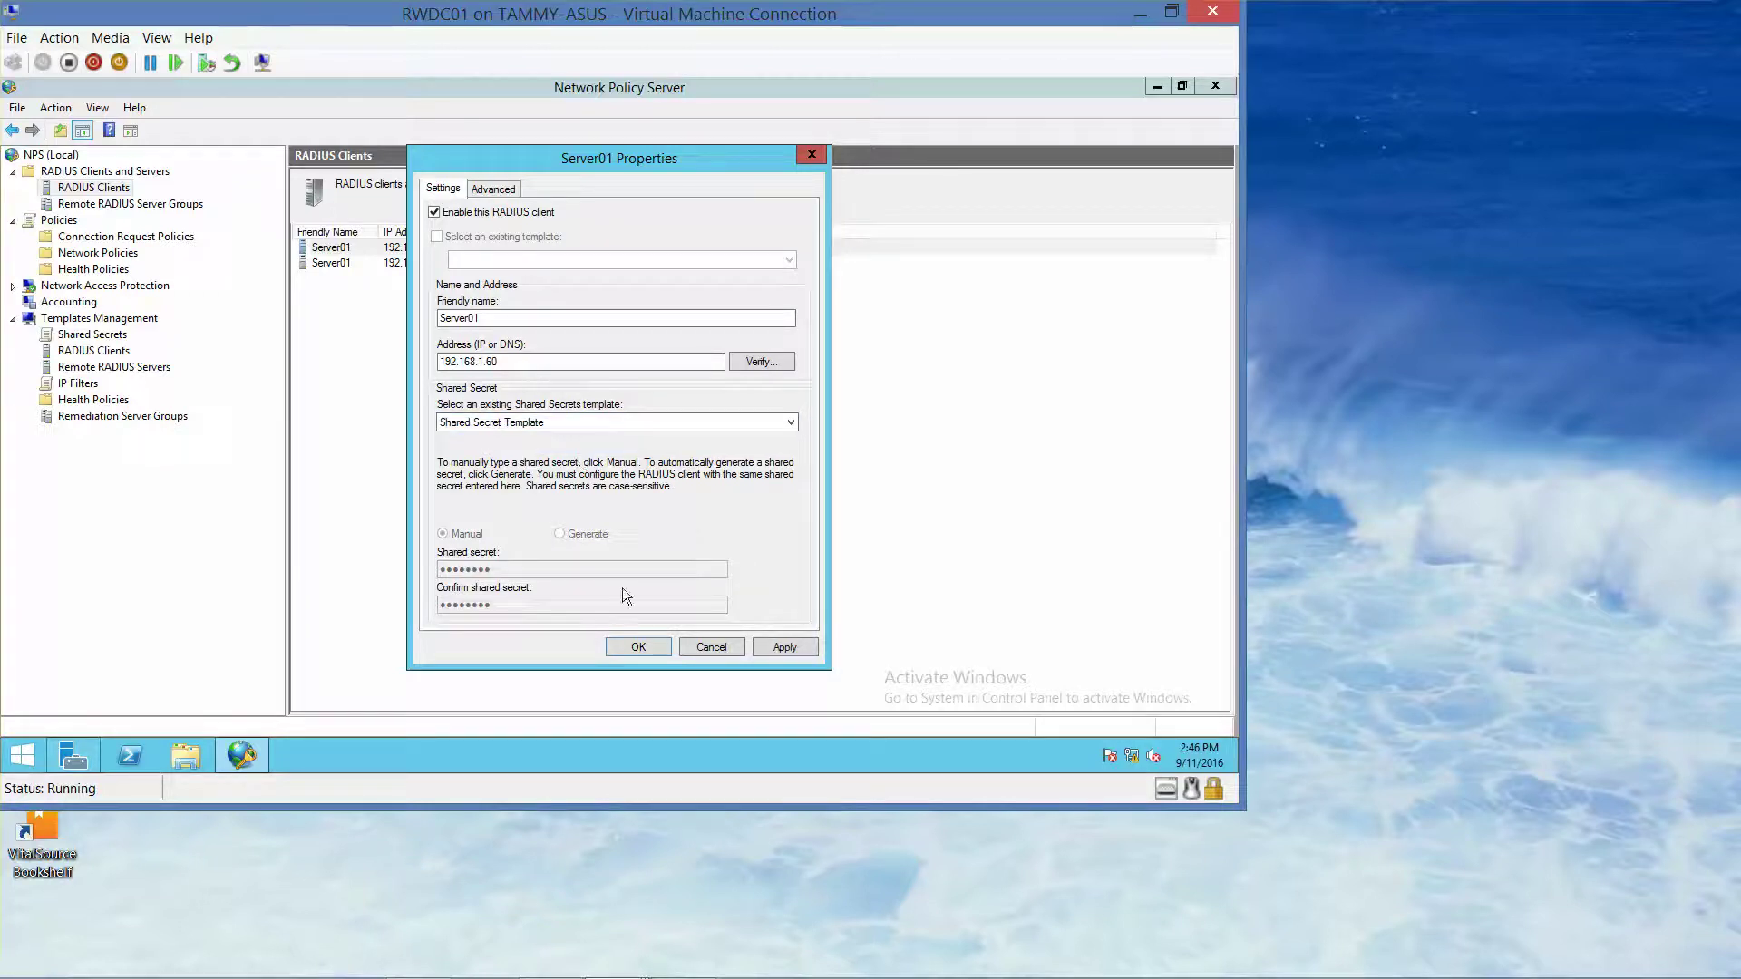
click(640, 646)
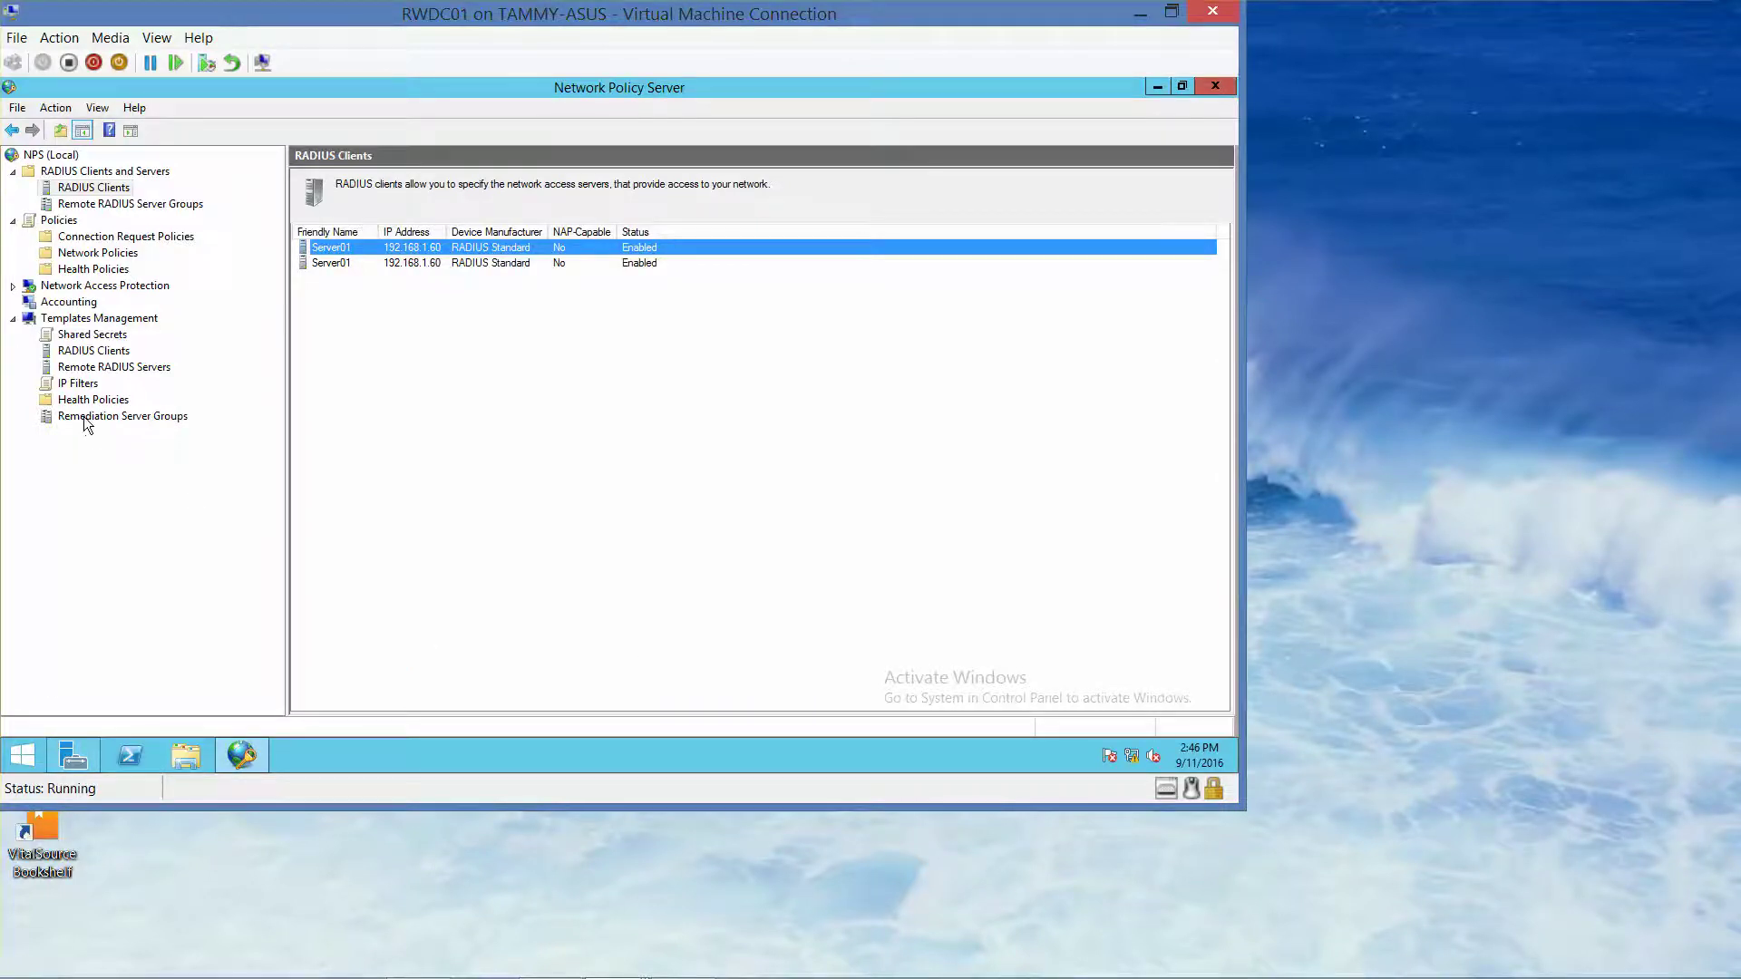
- Export the NPS templates to an XML file named 'Templates'
click(80, 321)
right_click(81, 321)
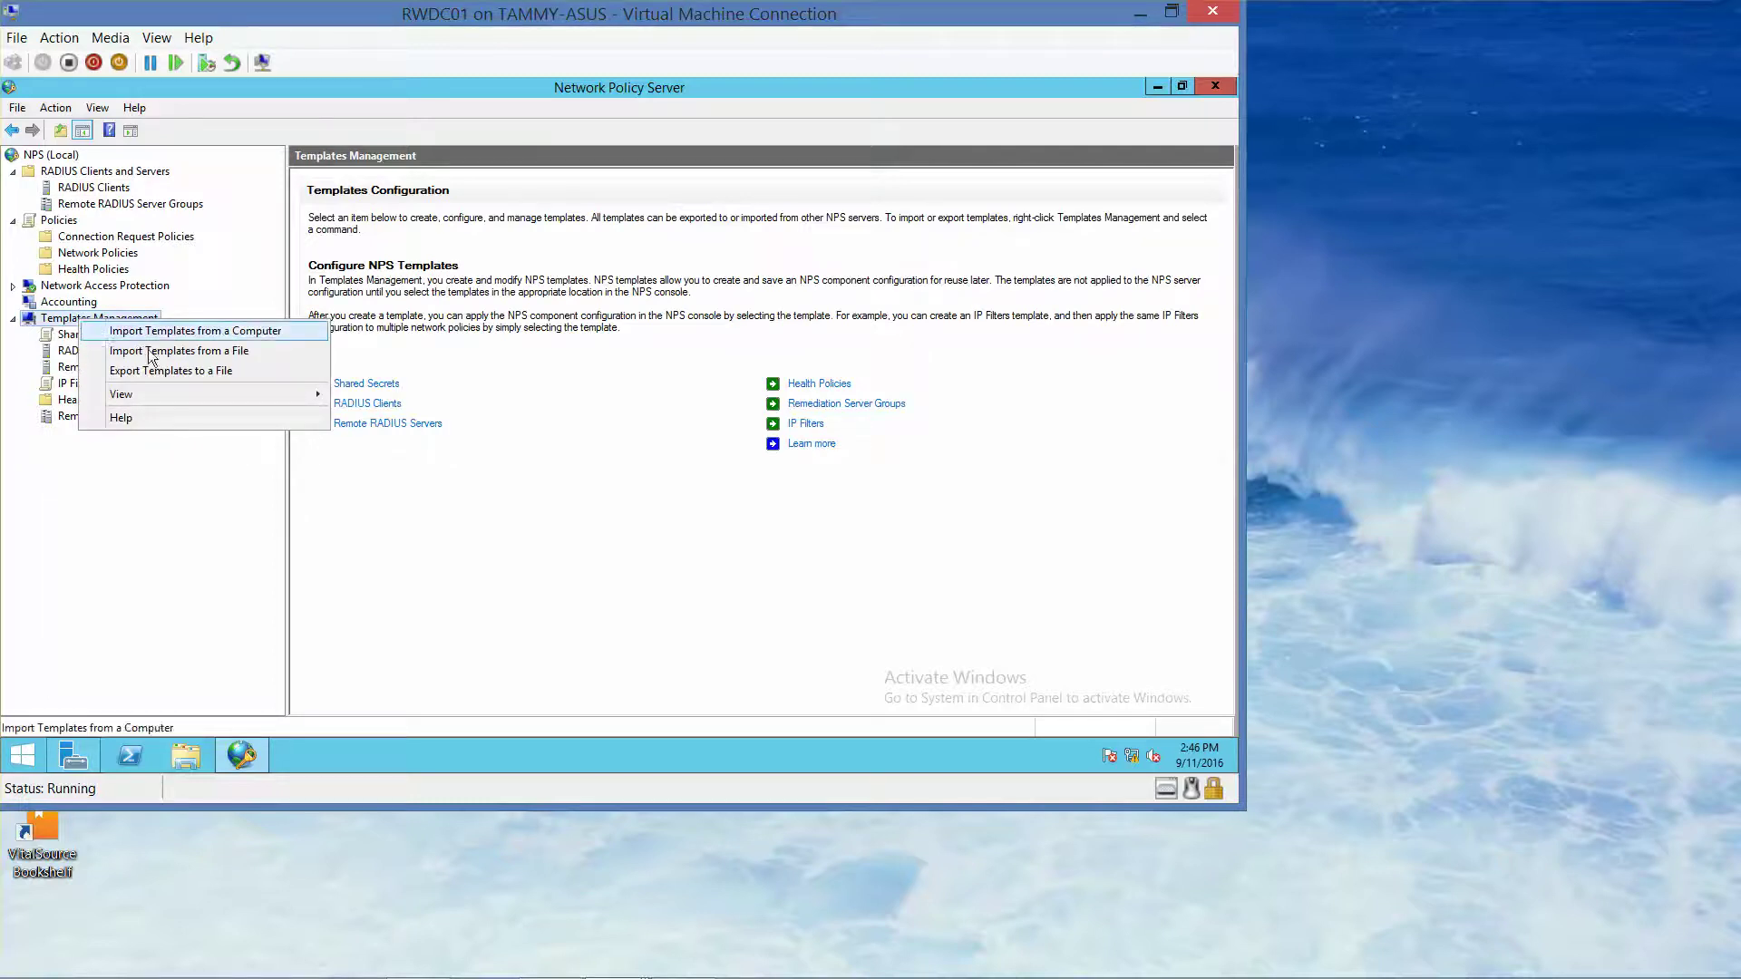
click(176, 366)
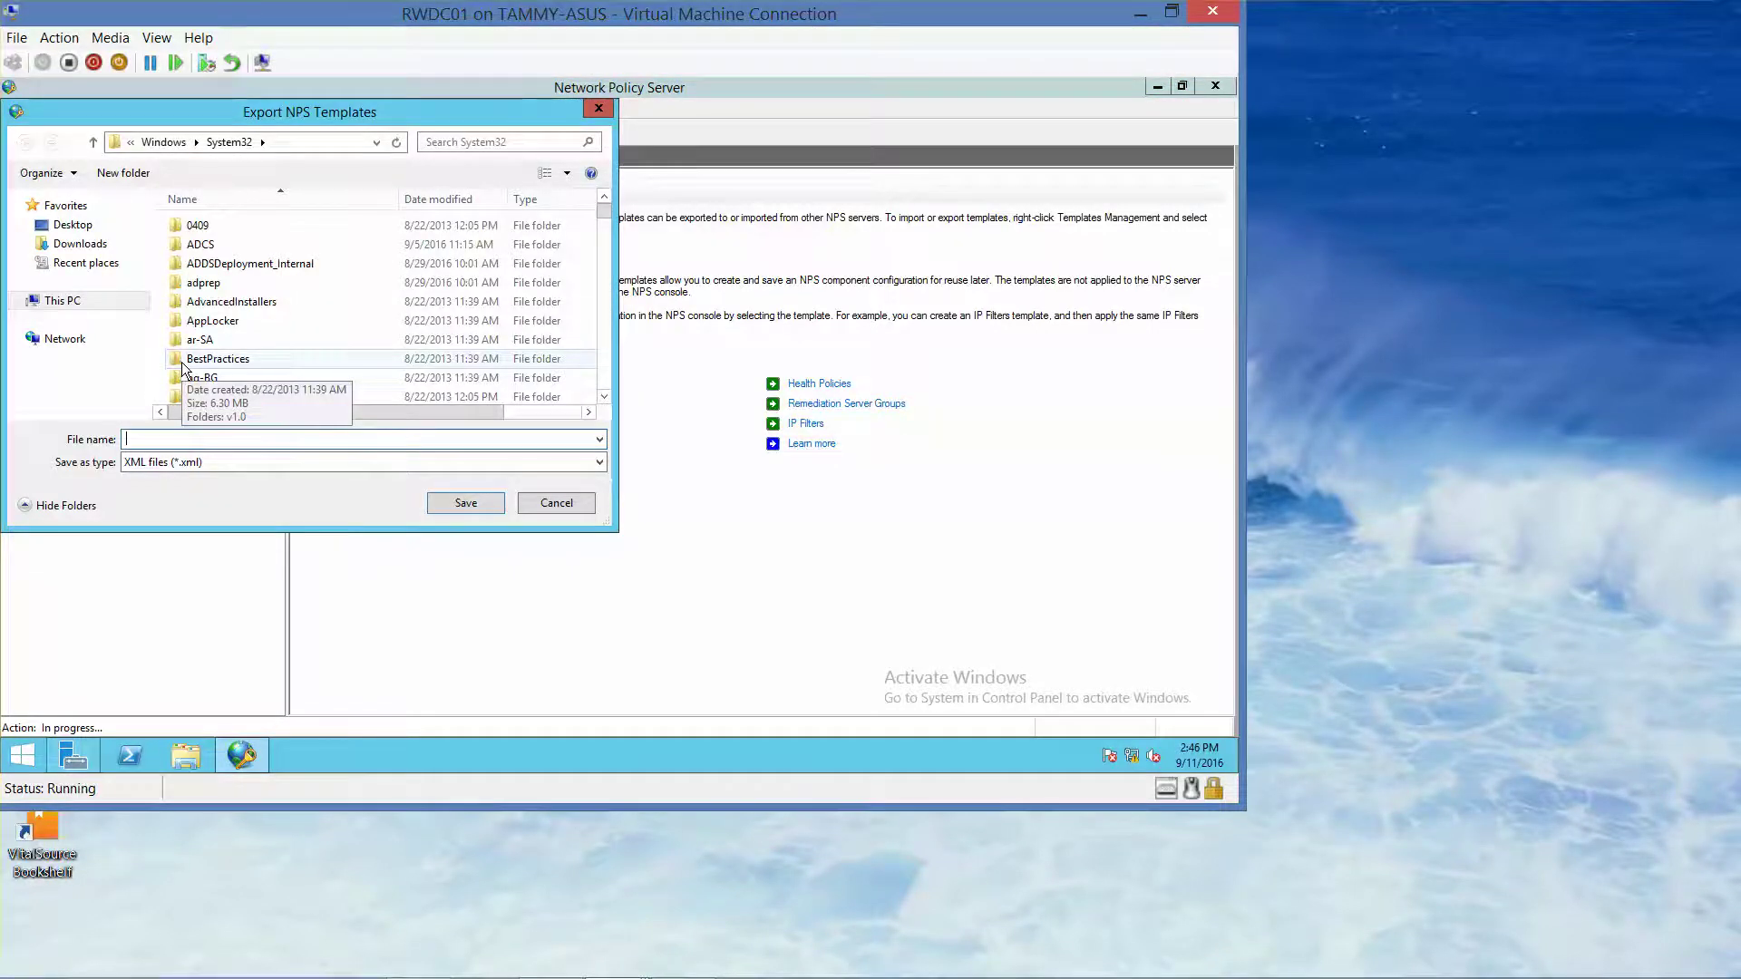
text(Templates)
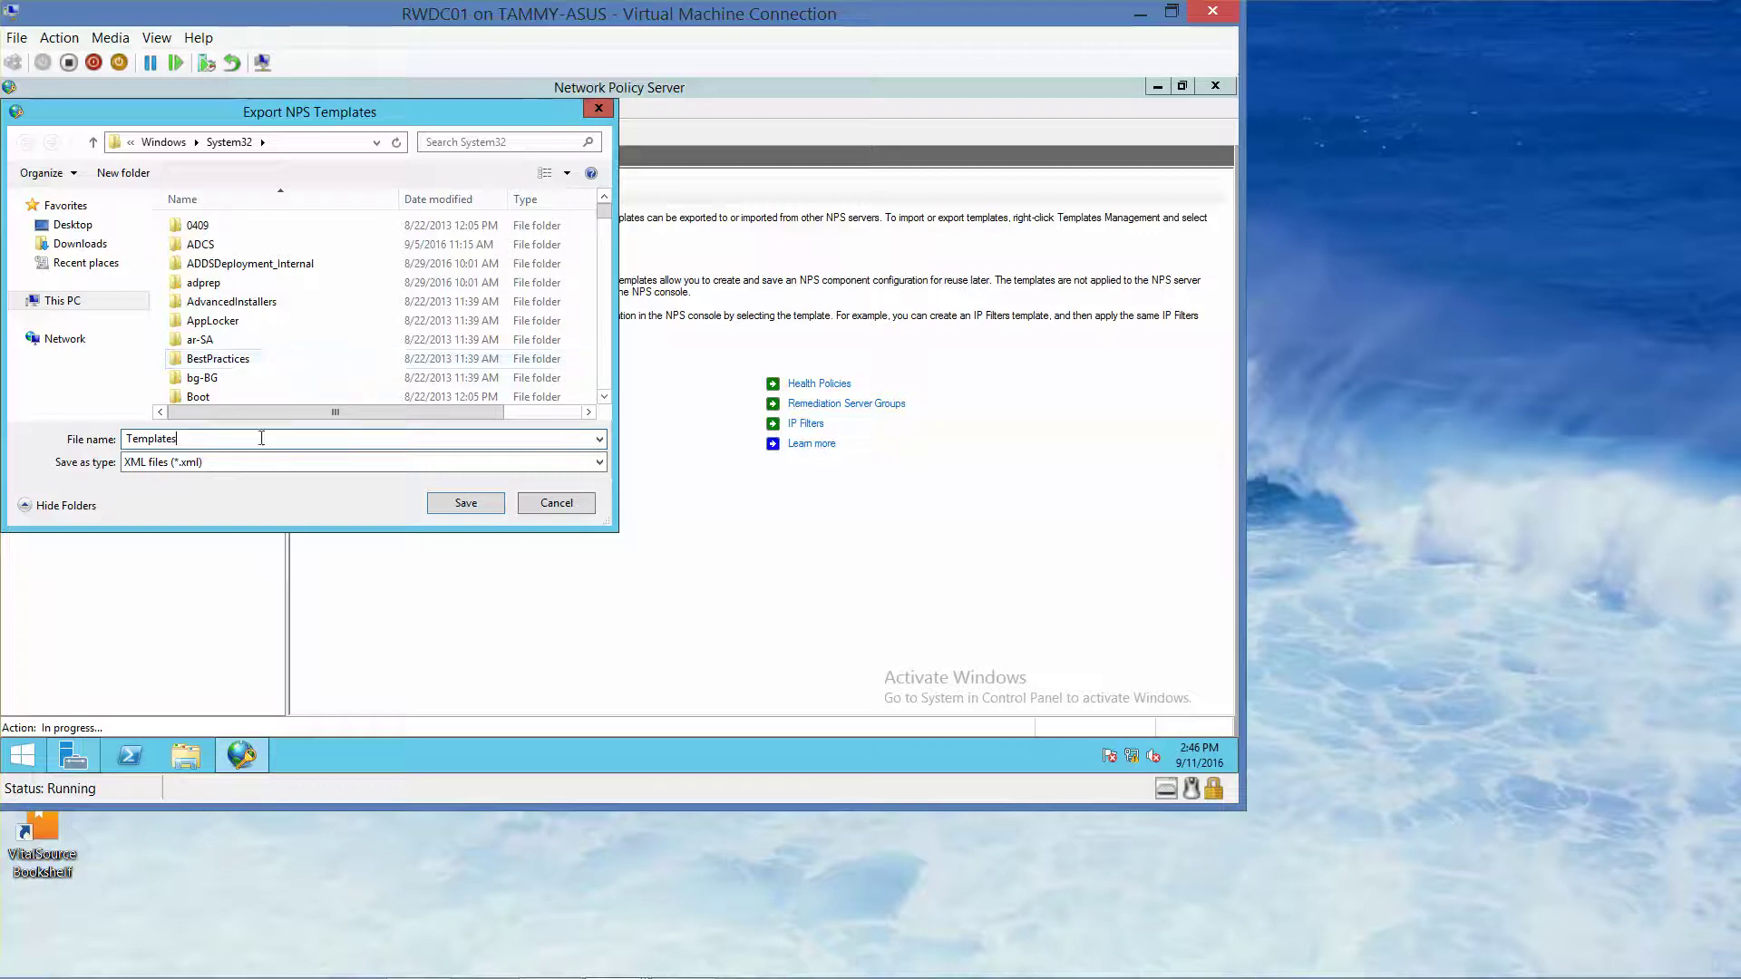
click(470, 501)
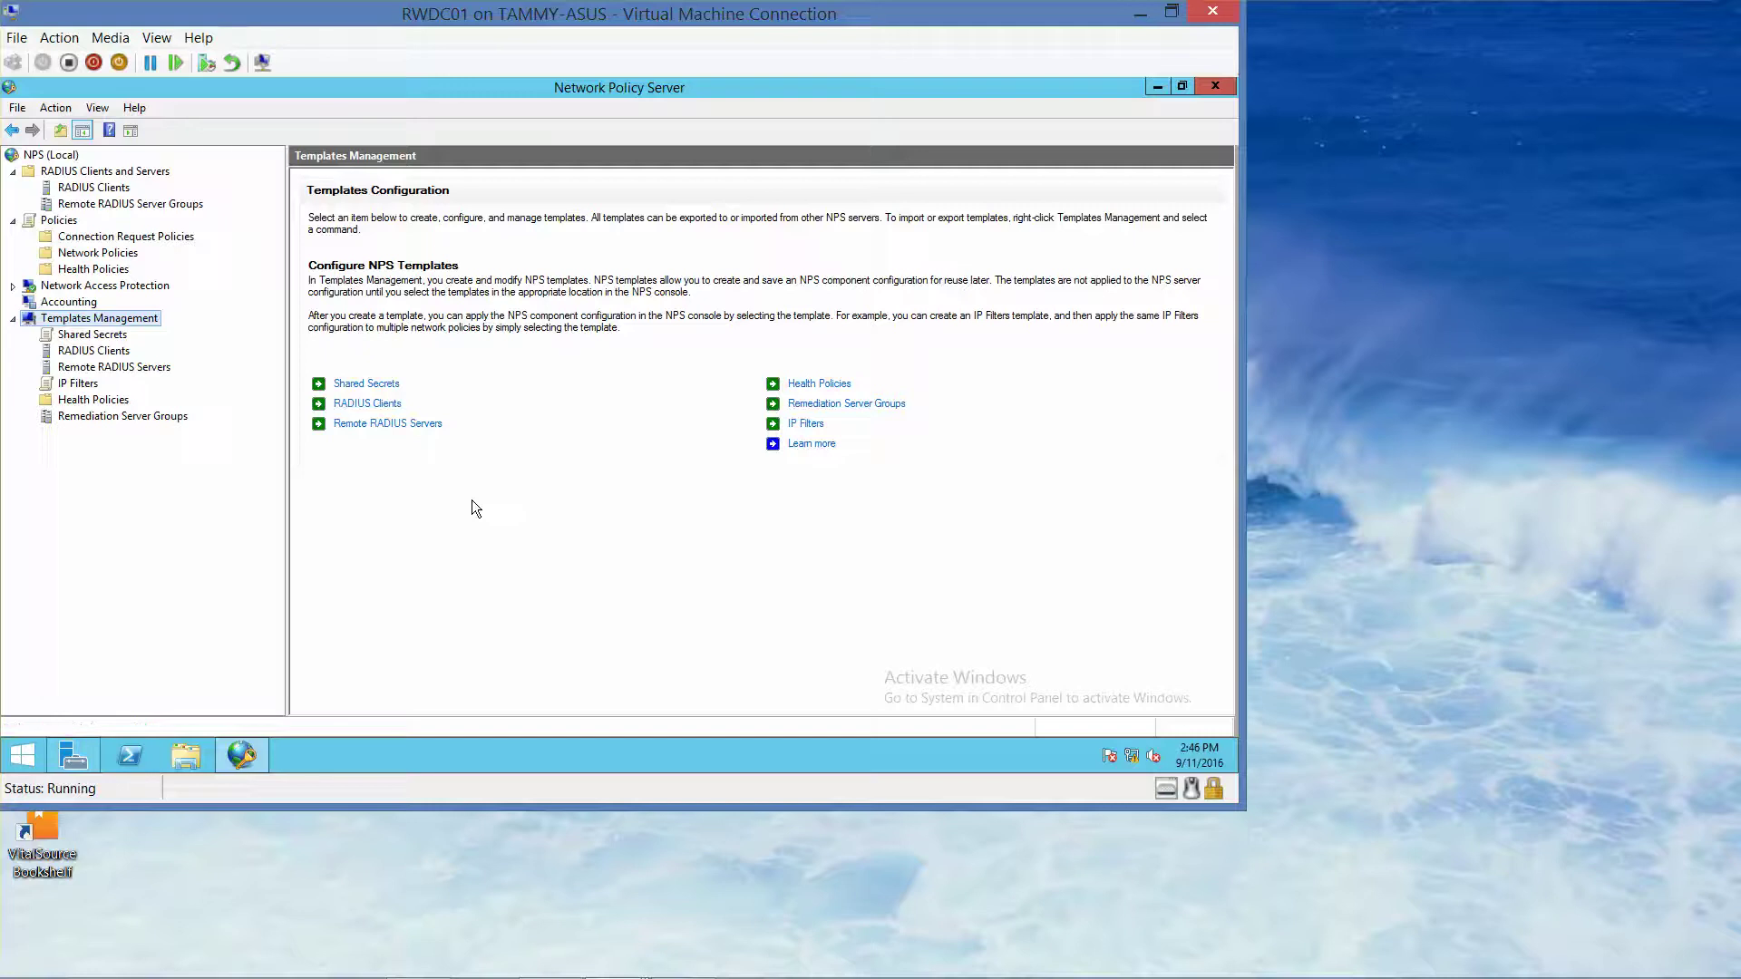
- Import the templates back from the saved 'Templates' file
right_click(107, 319)
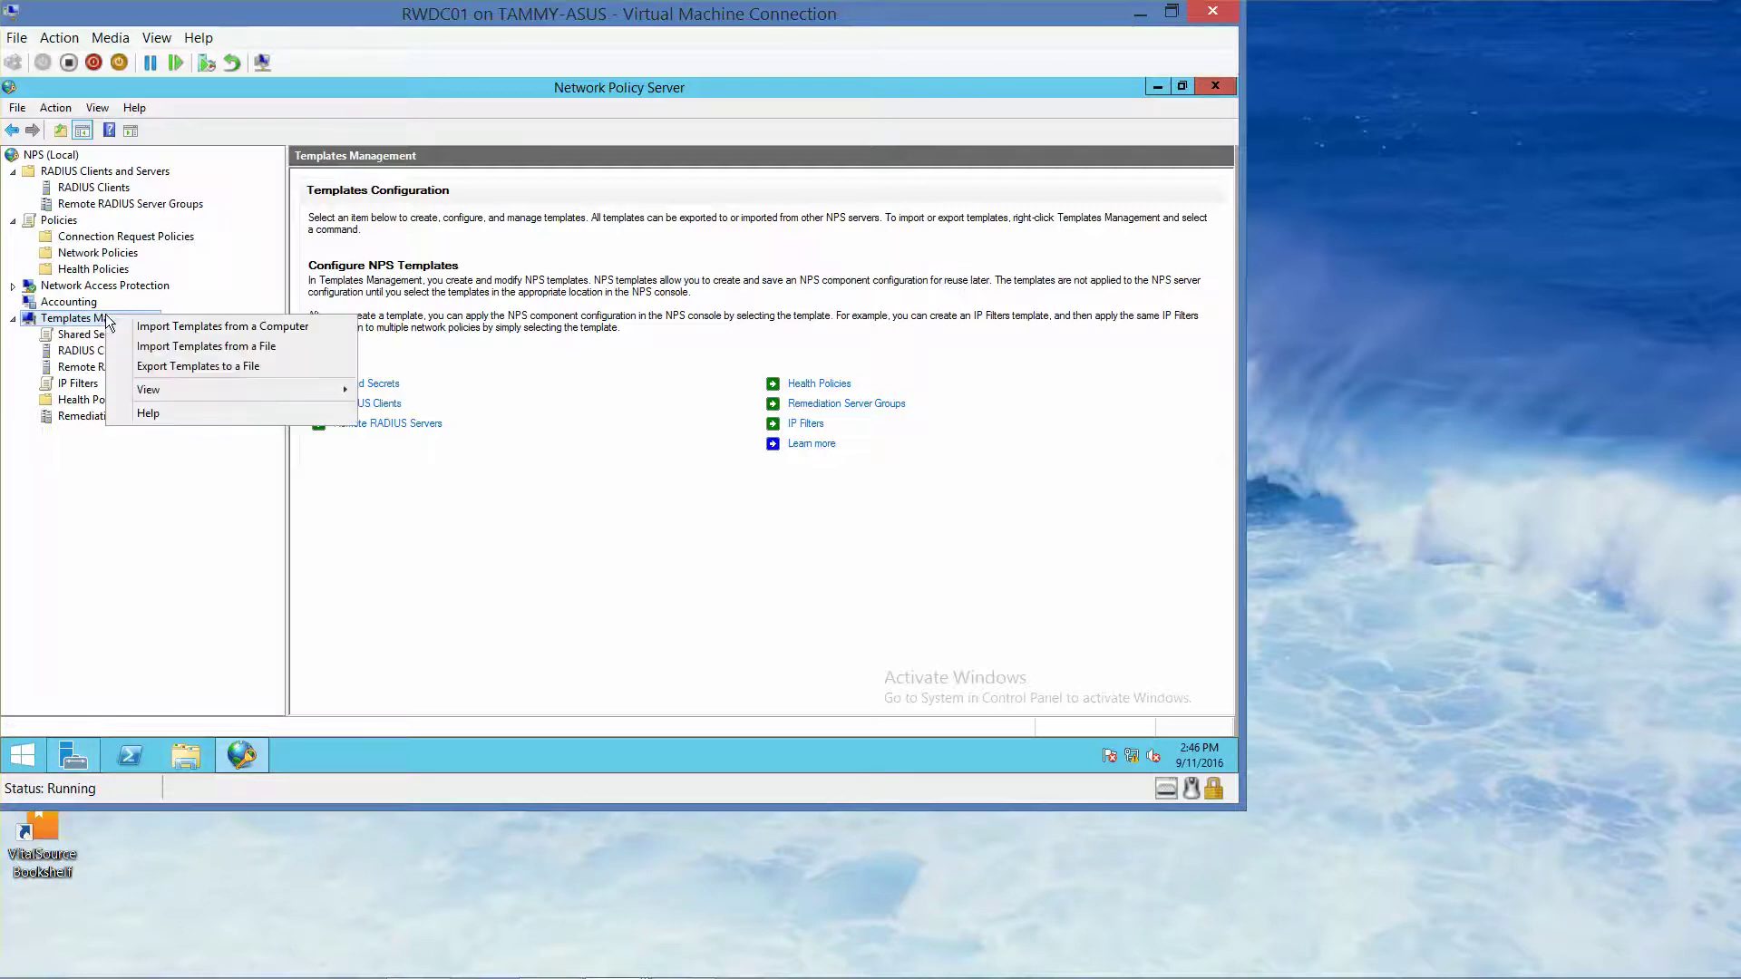
click(175, 350)
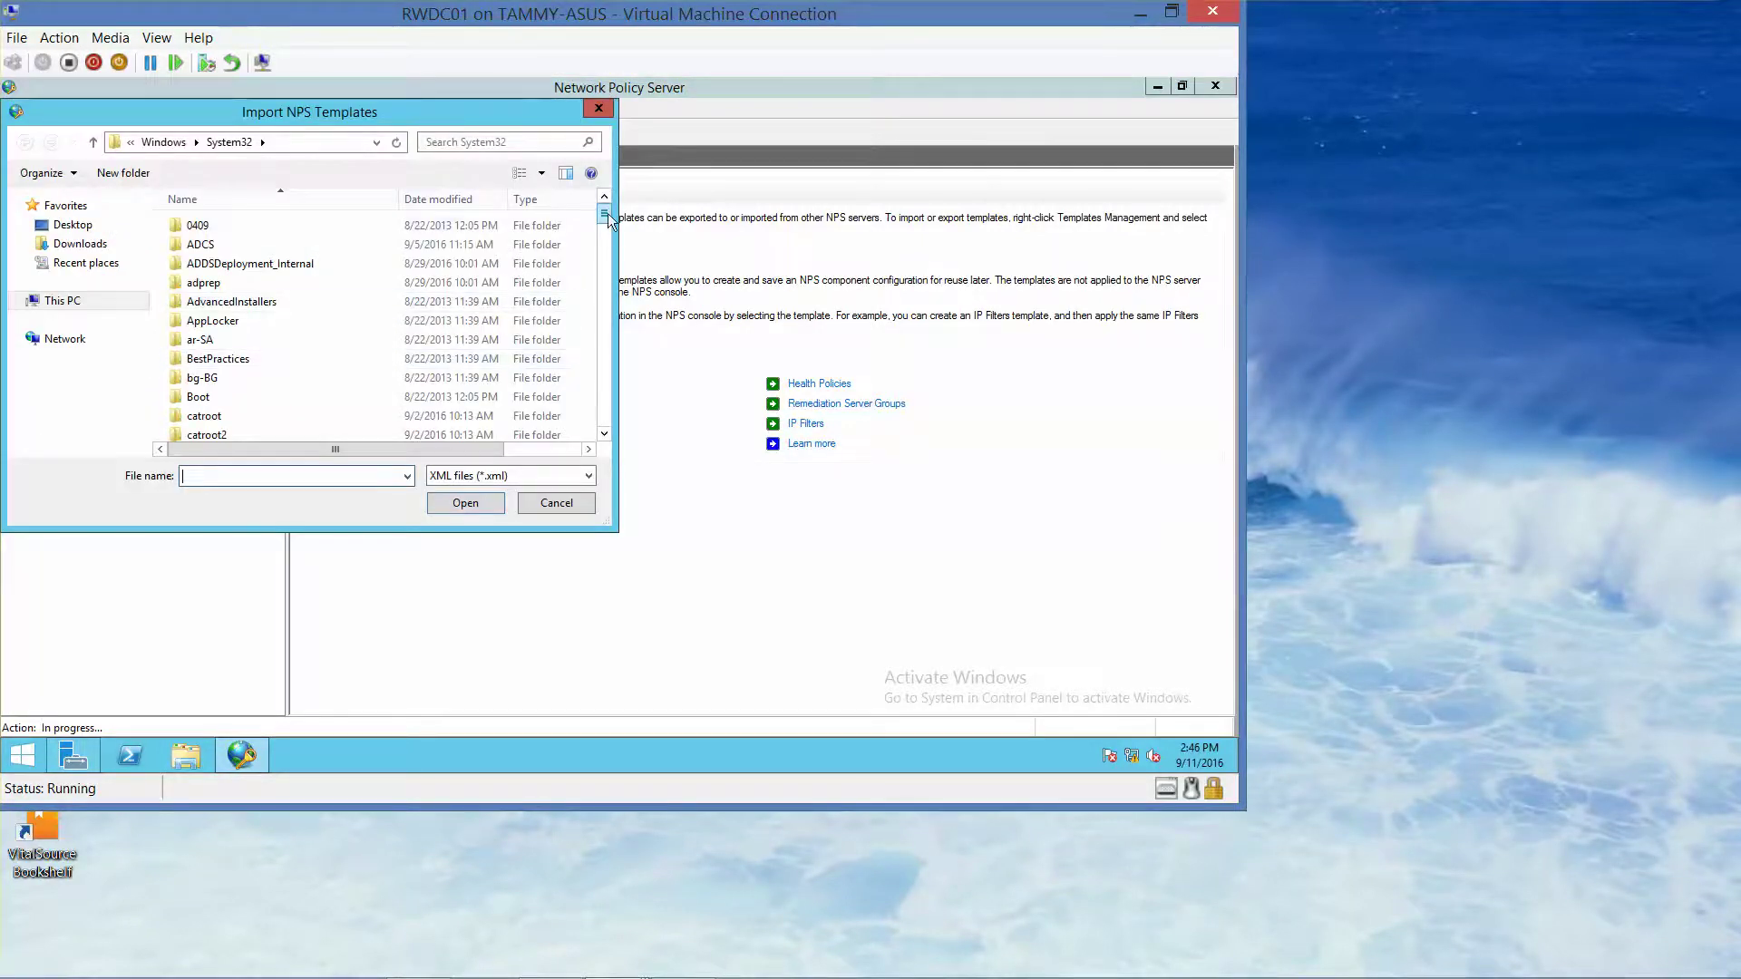
drag(604, 215, 618, 417)
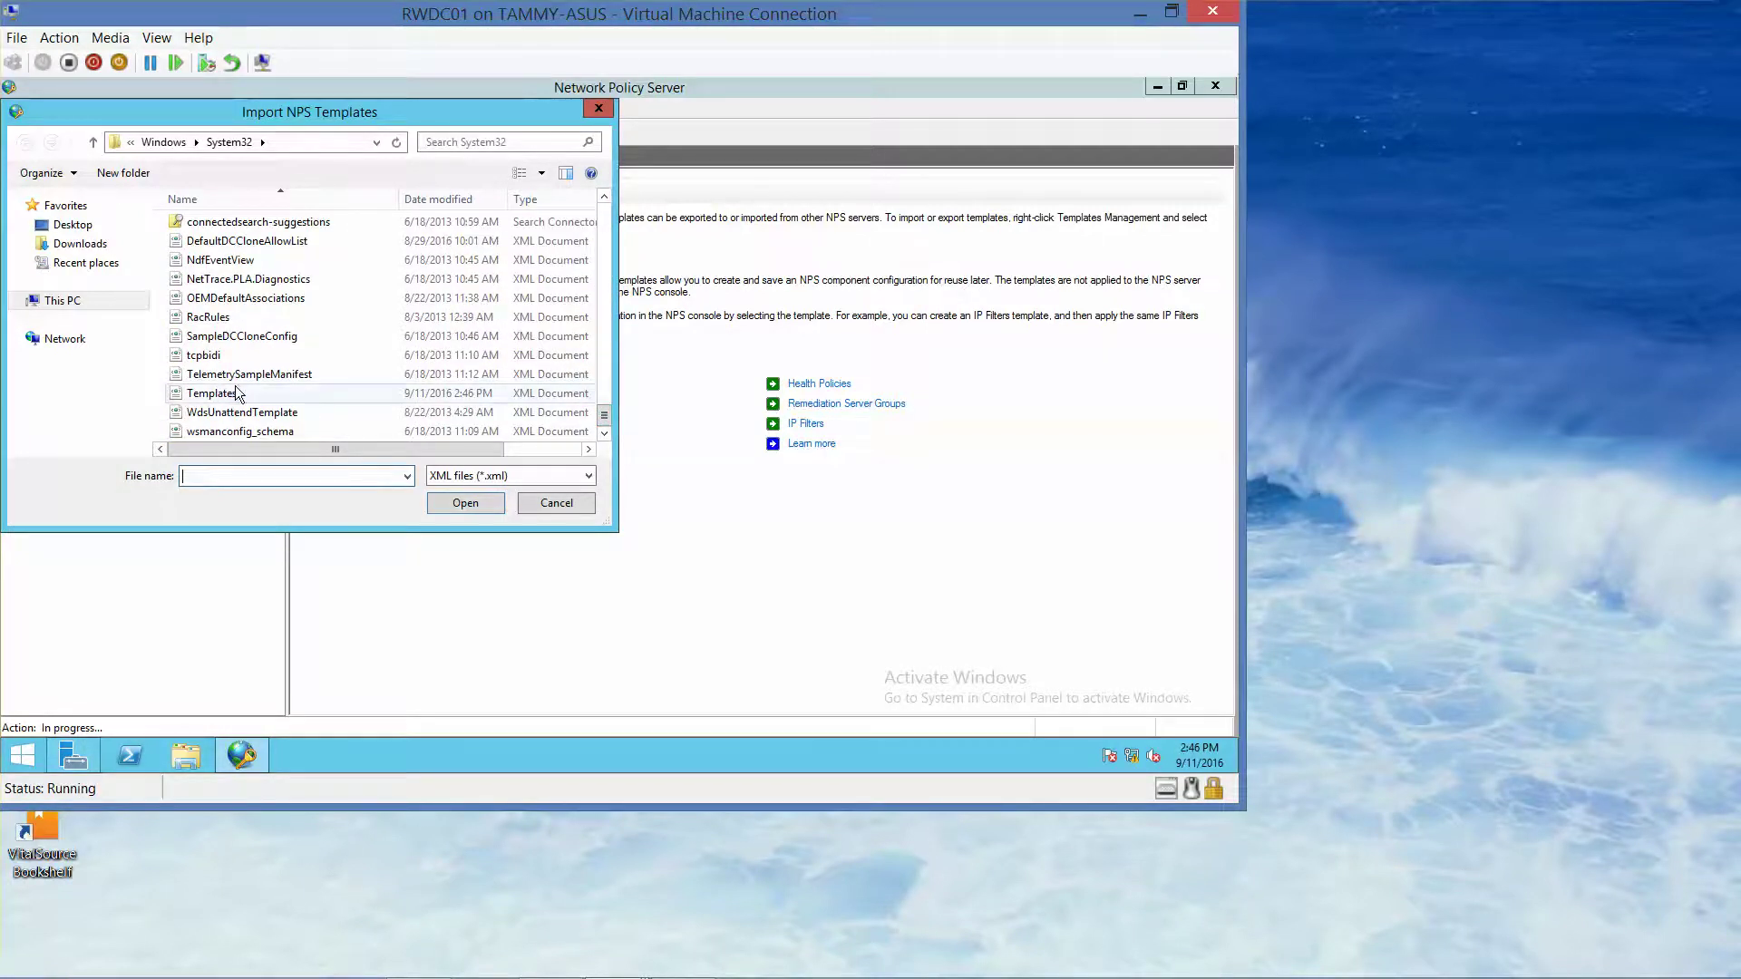
click(238, 393)
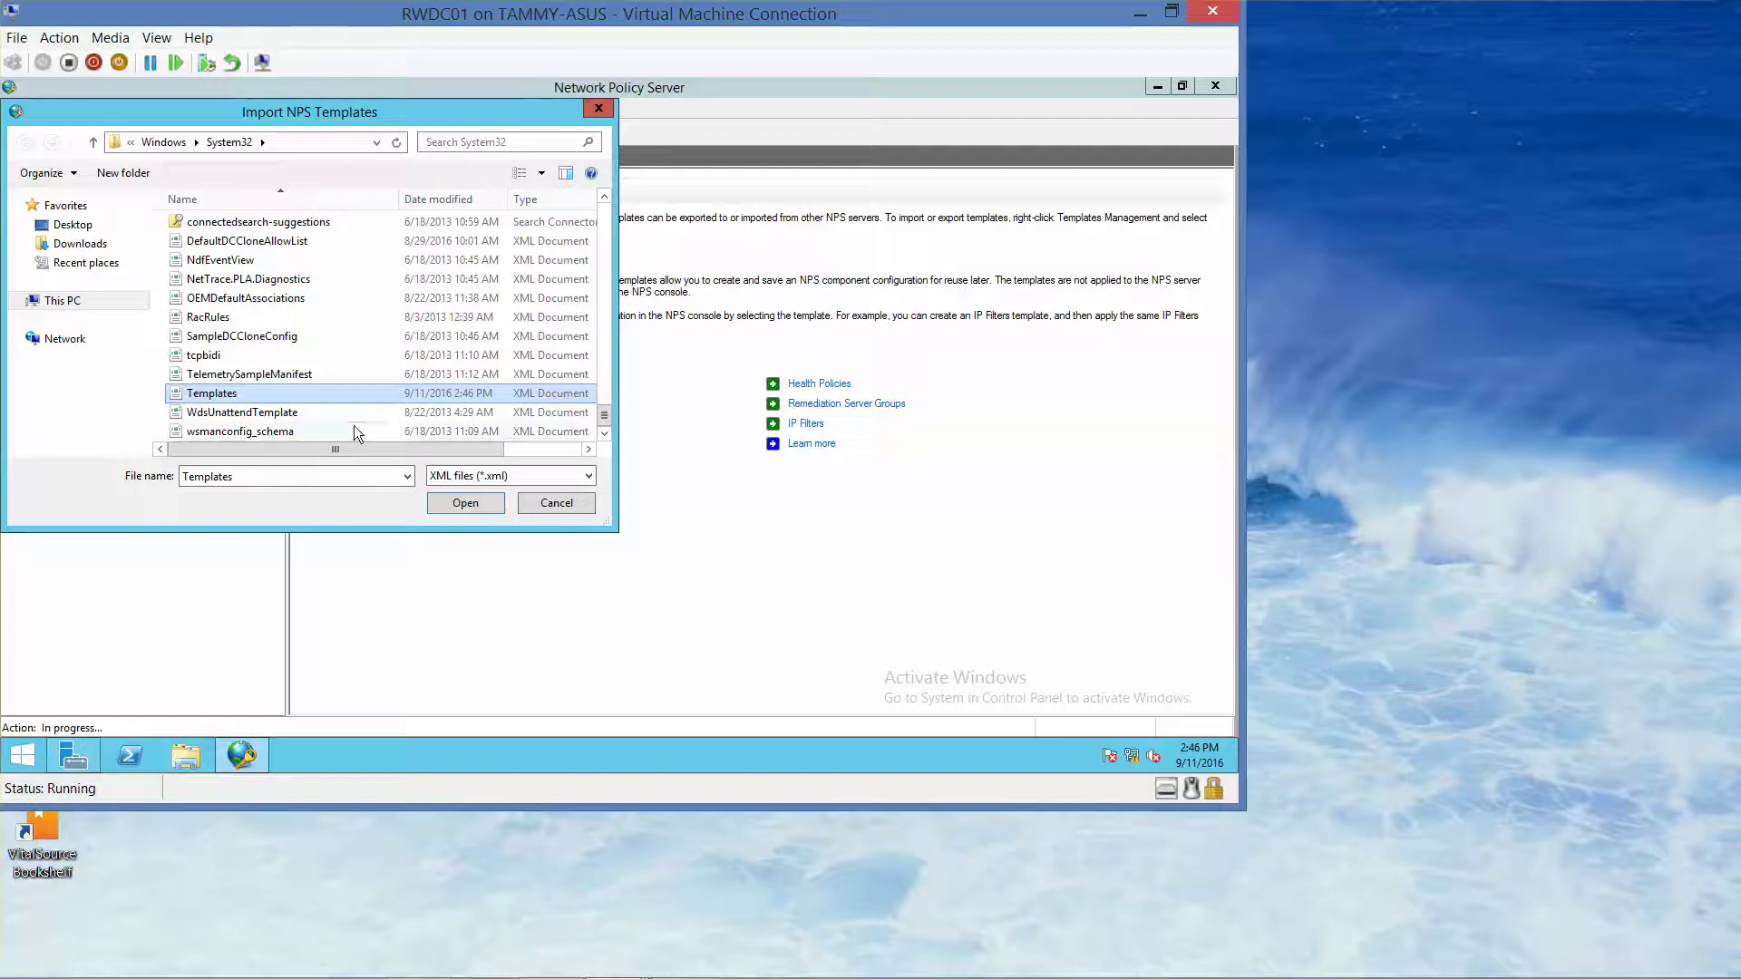
click(471, 504)
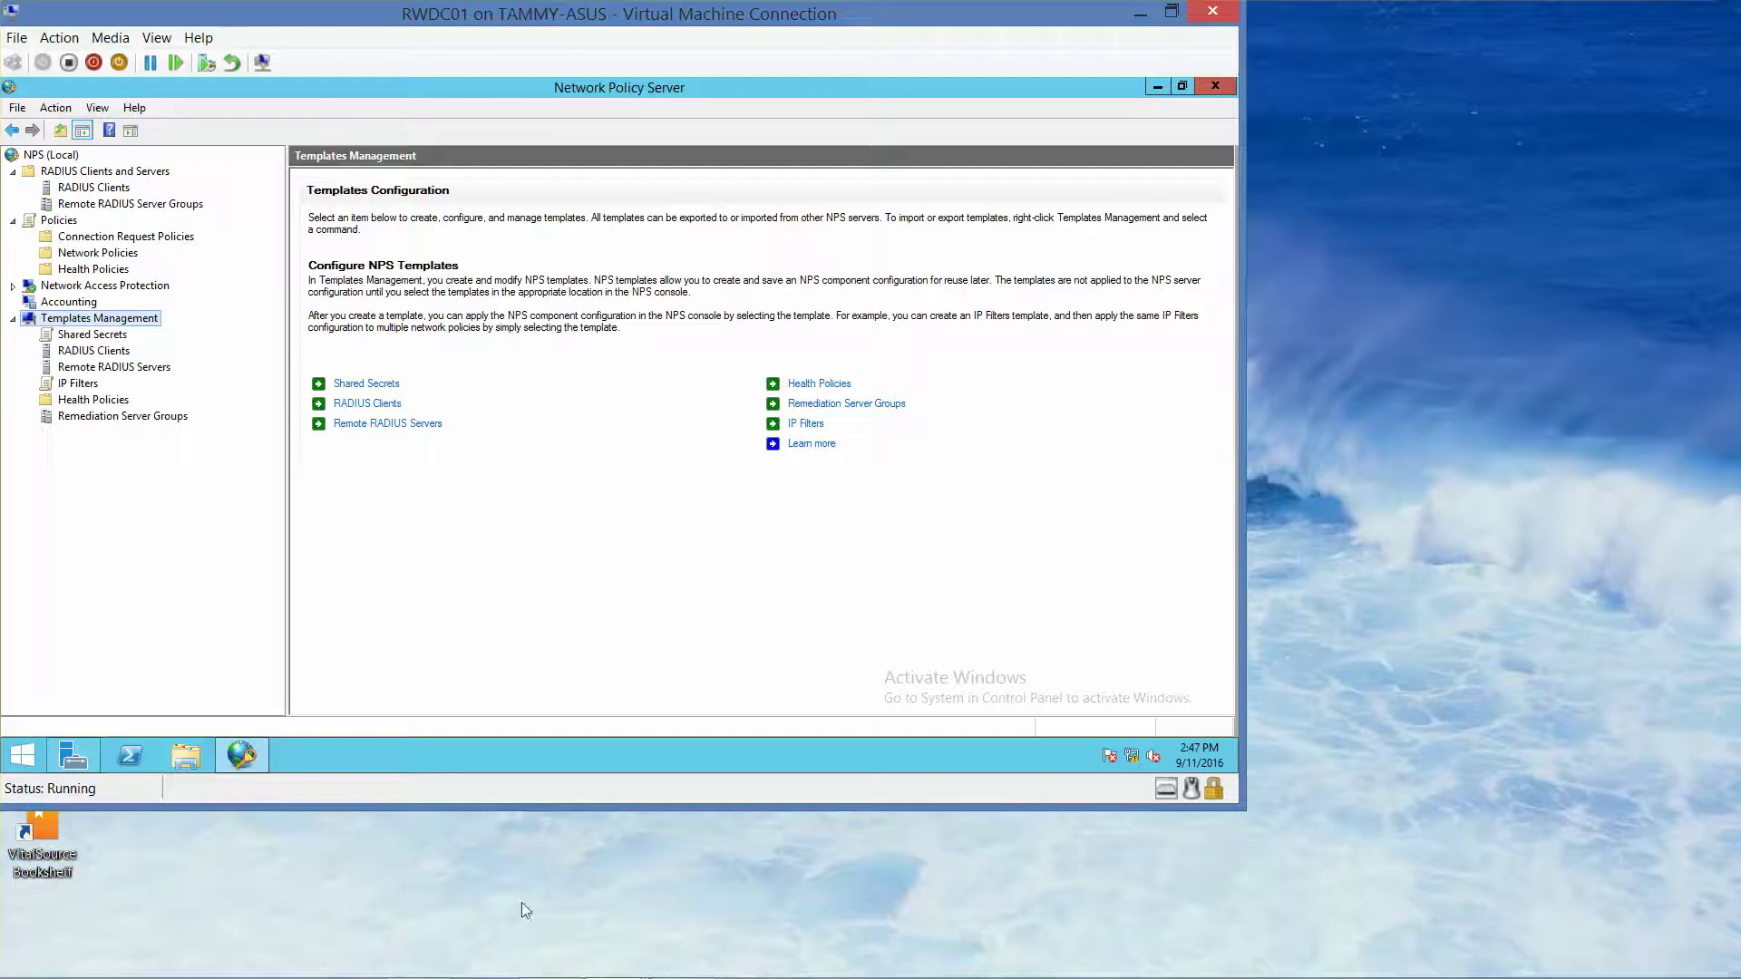
mouse_move(535, 974)
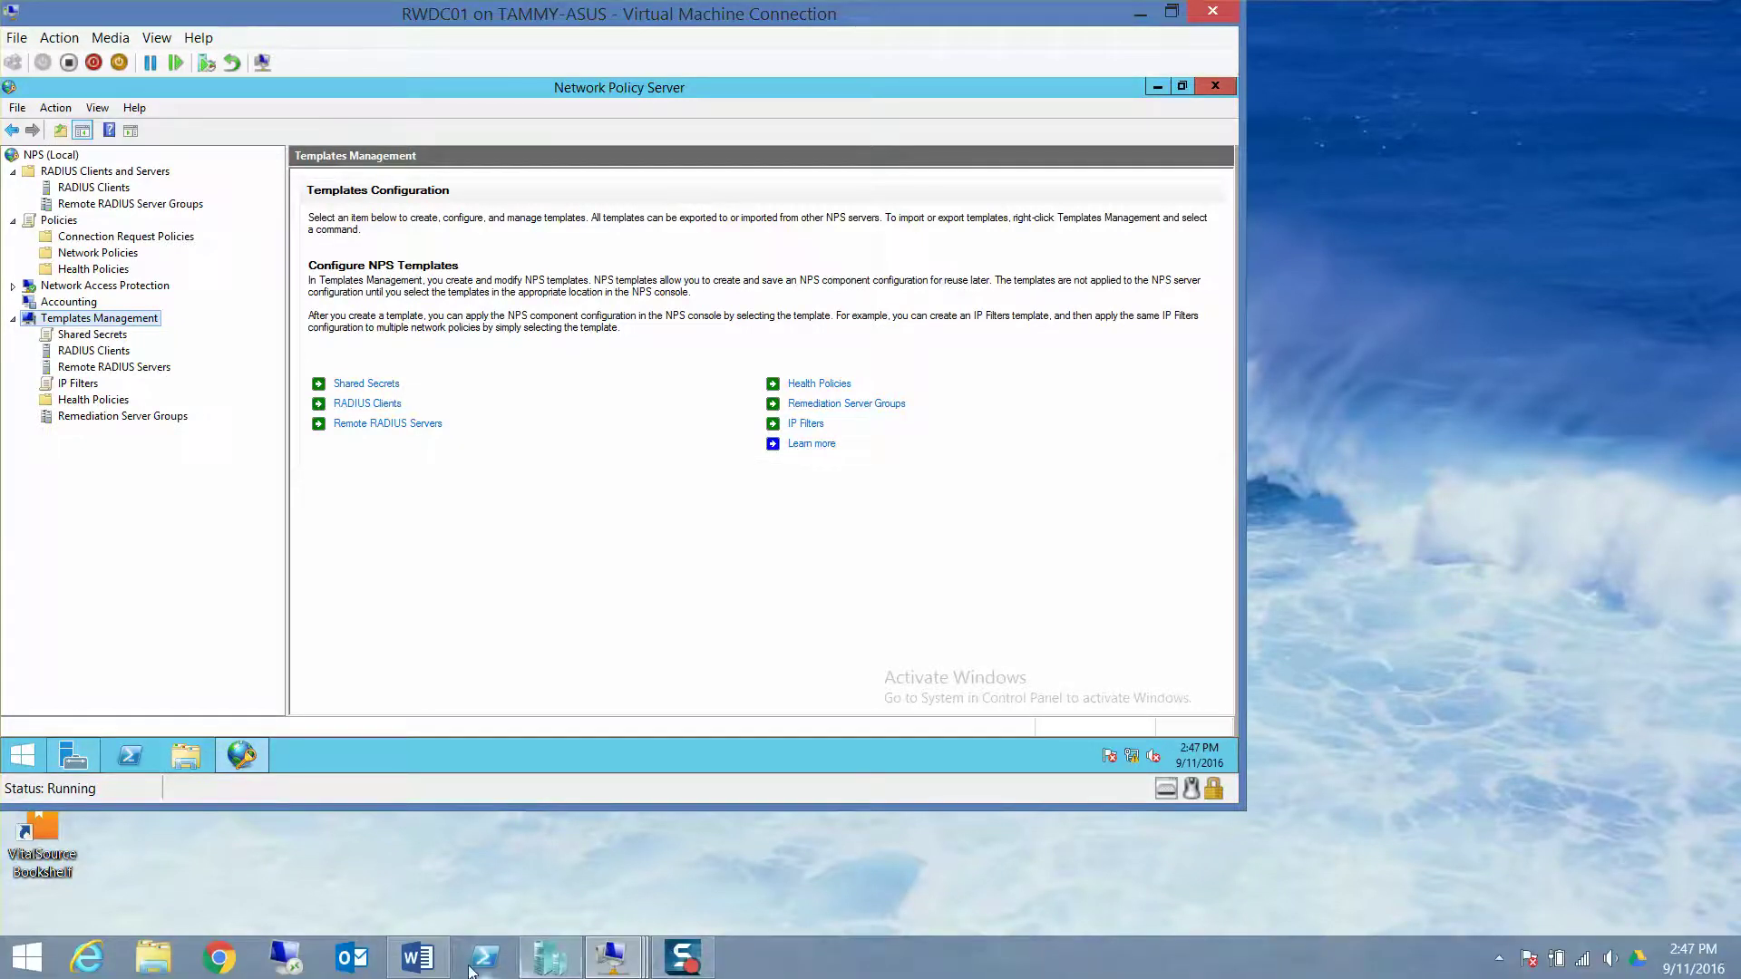
click(415, 957)
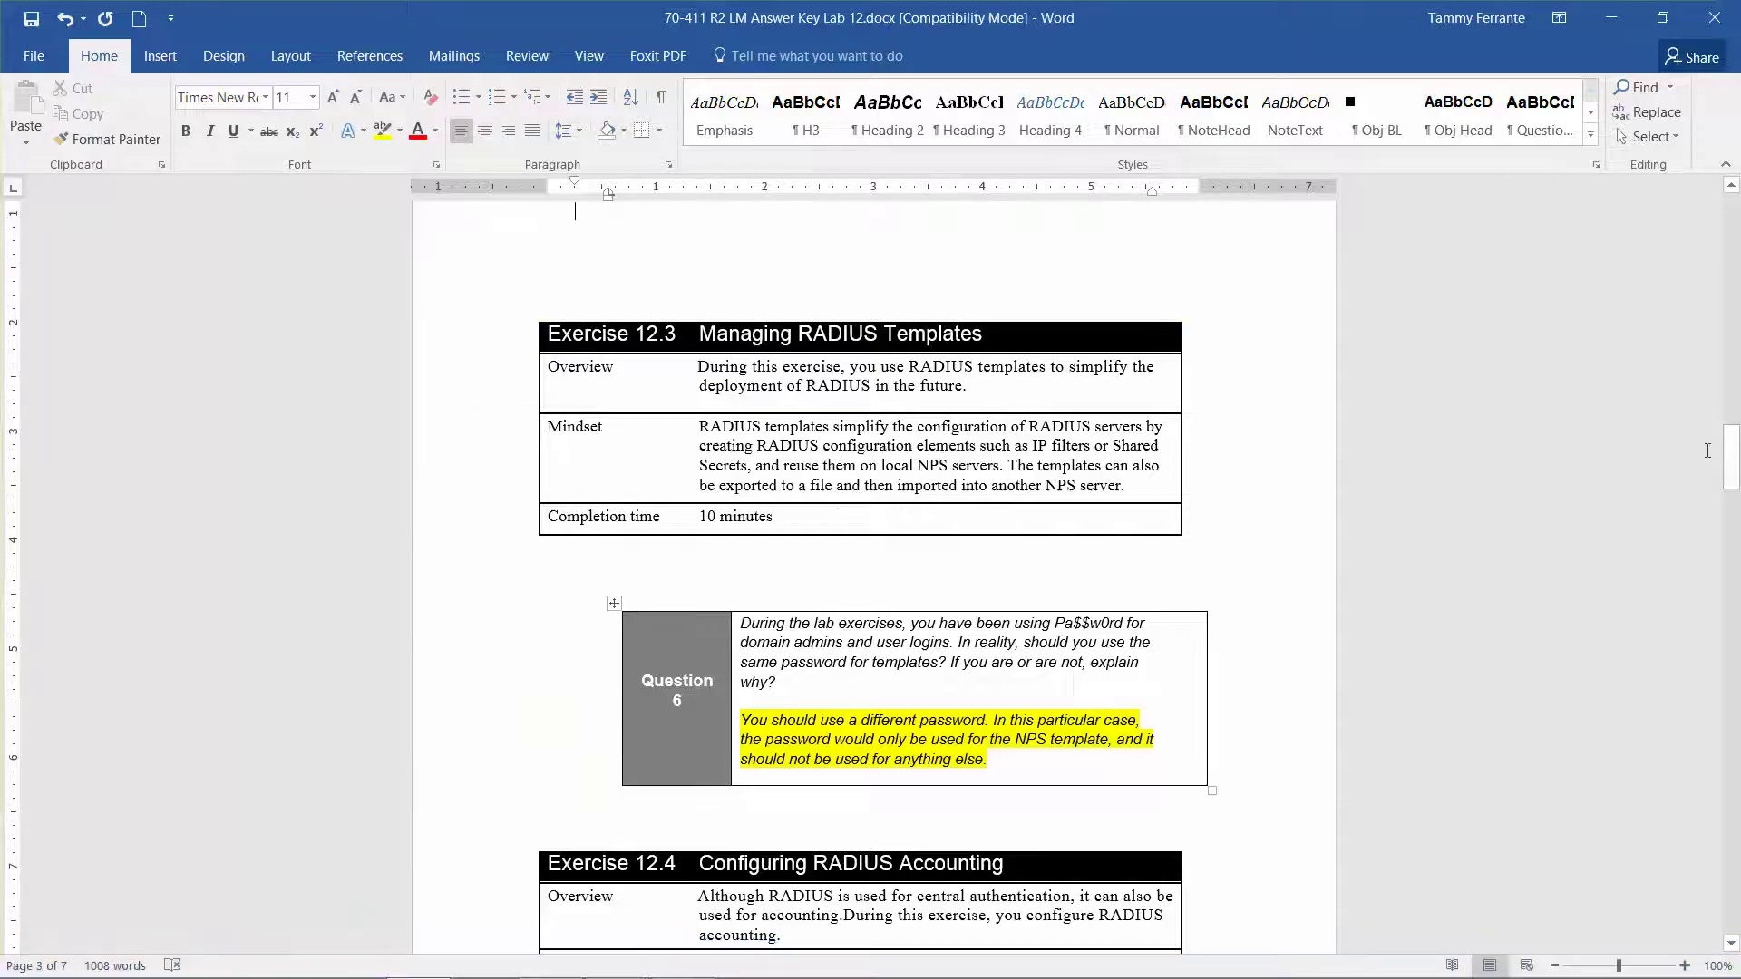
drag(1733, 452, 1734, 471)
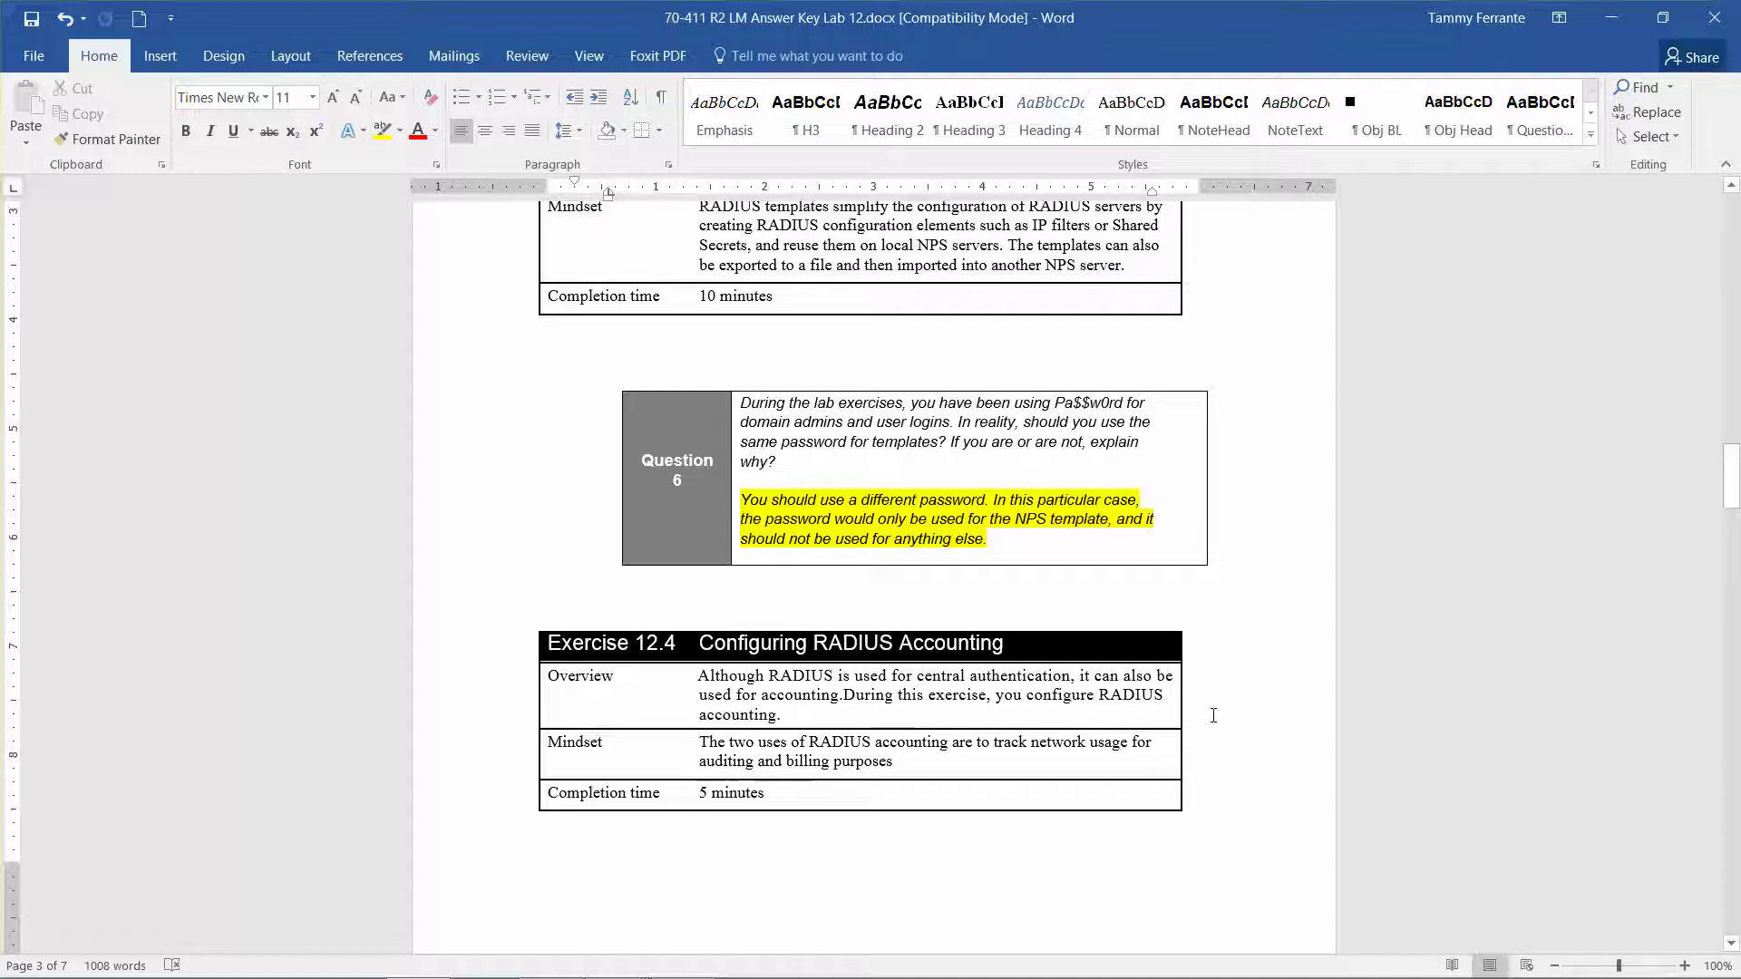
click(1609, 18)
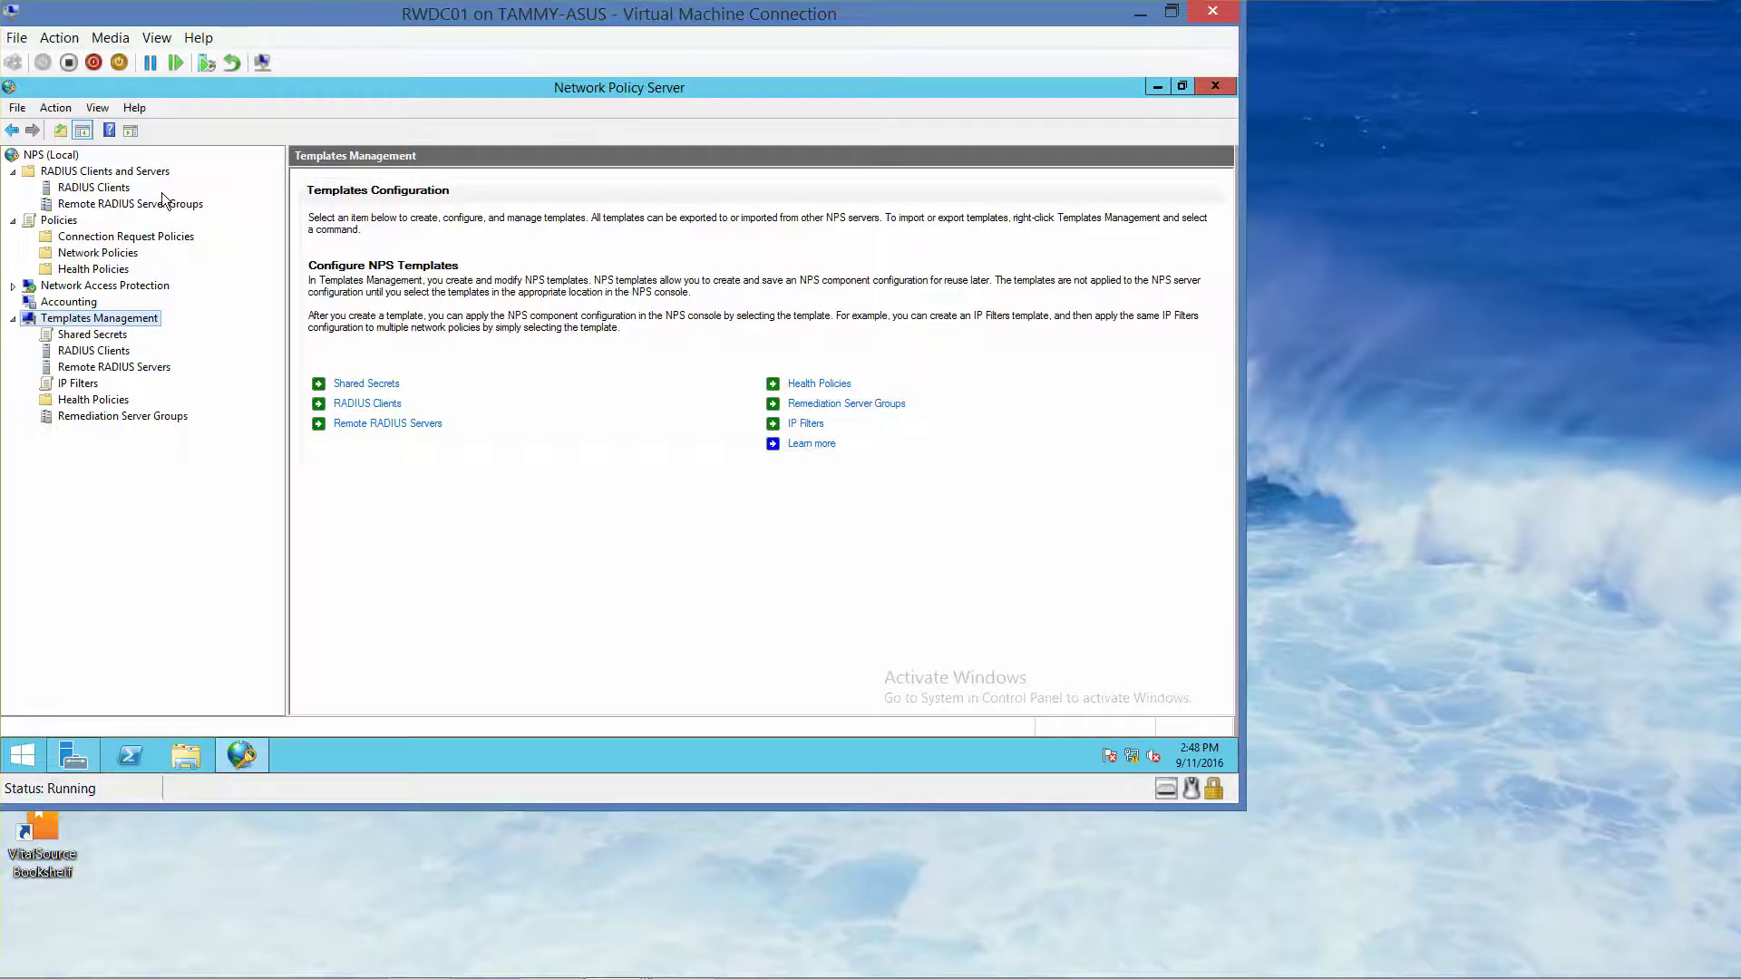
- Run the Accounting Configuration Wizard choosing 'Log to a text file on the local computer' through to the summary
click(73, 302)
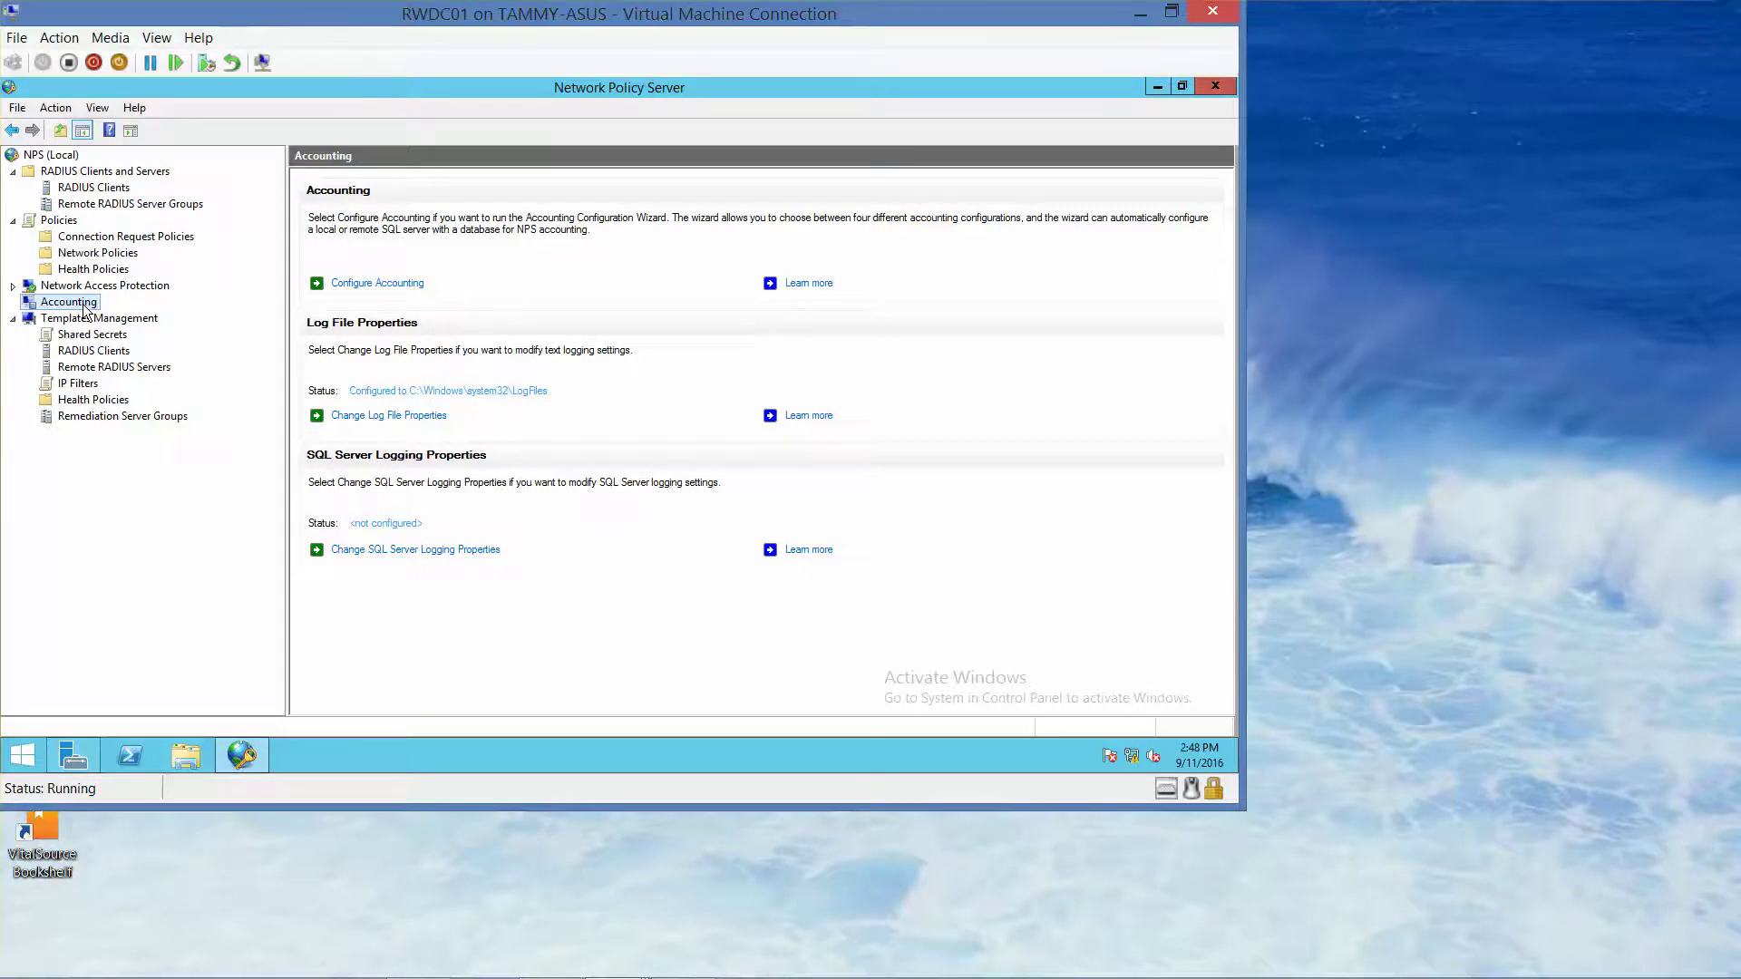
click(397, 284)
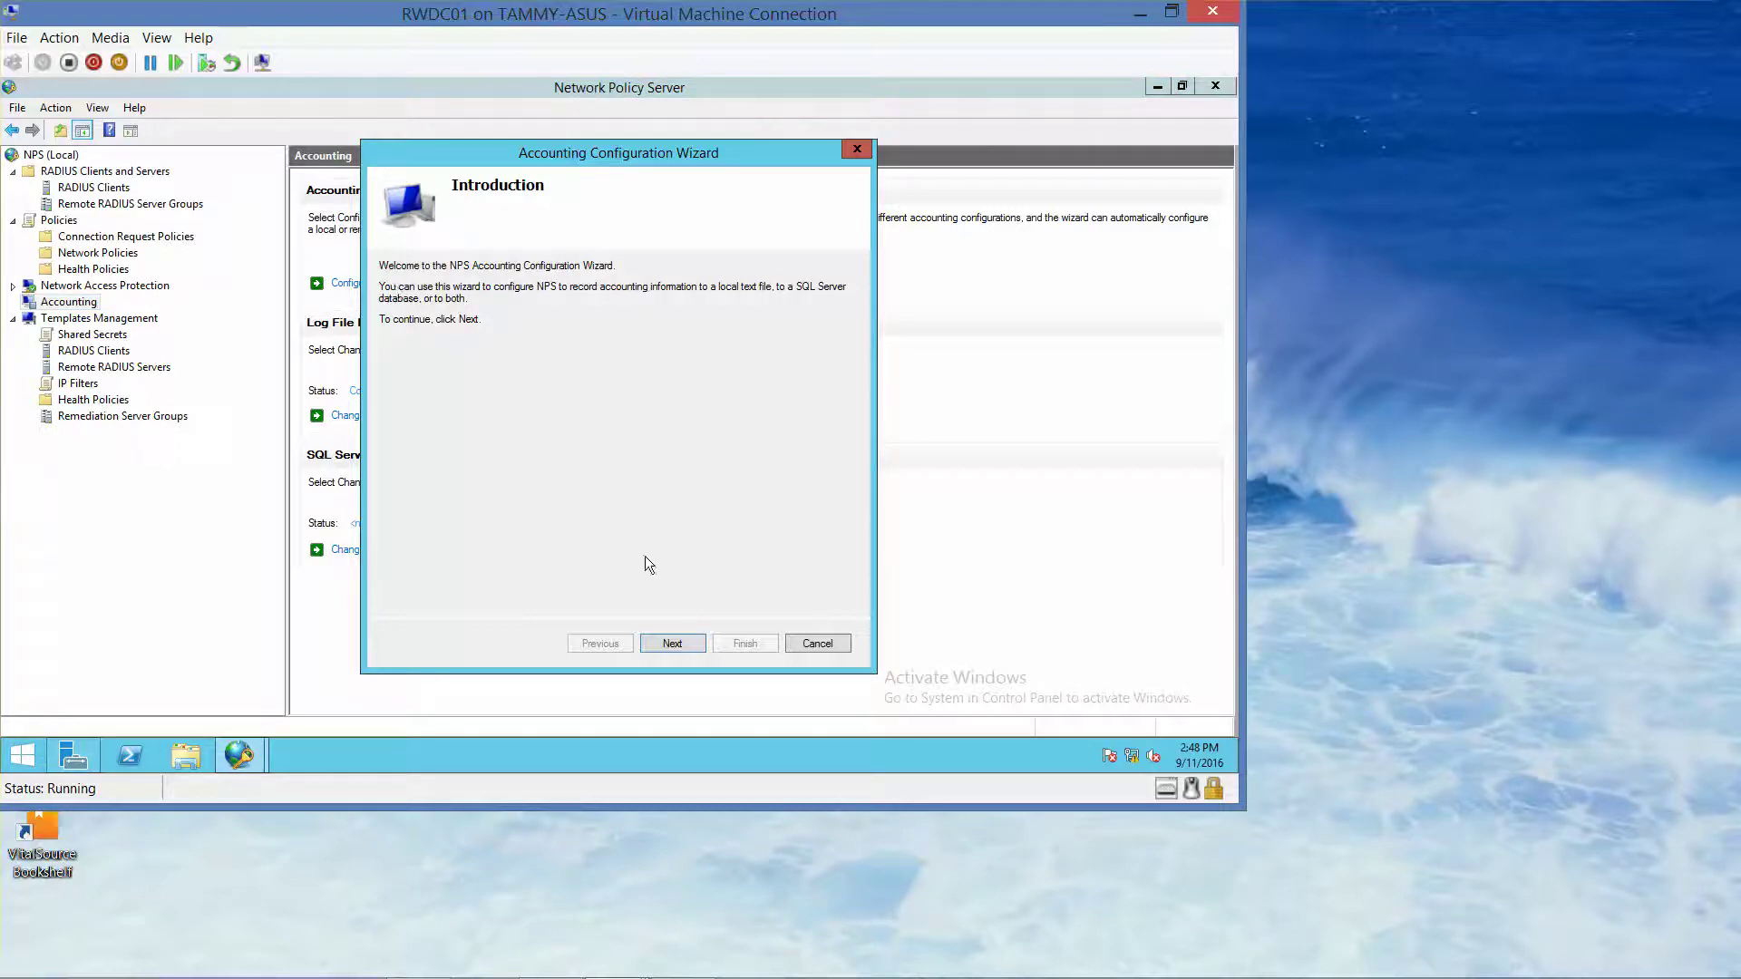
click(676, 644)
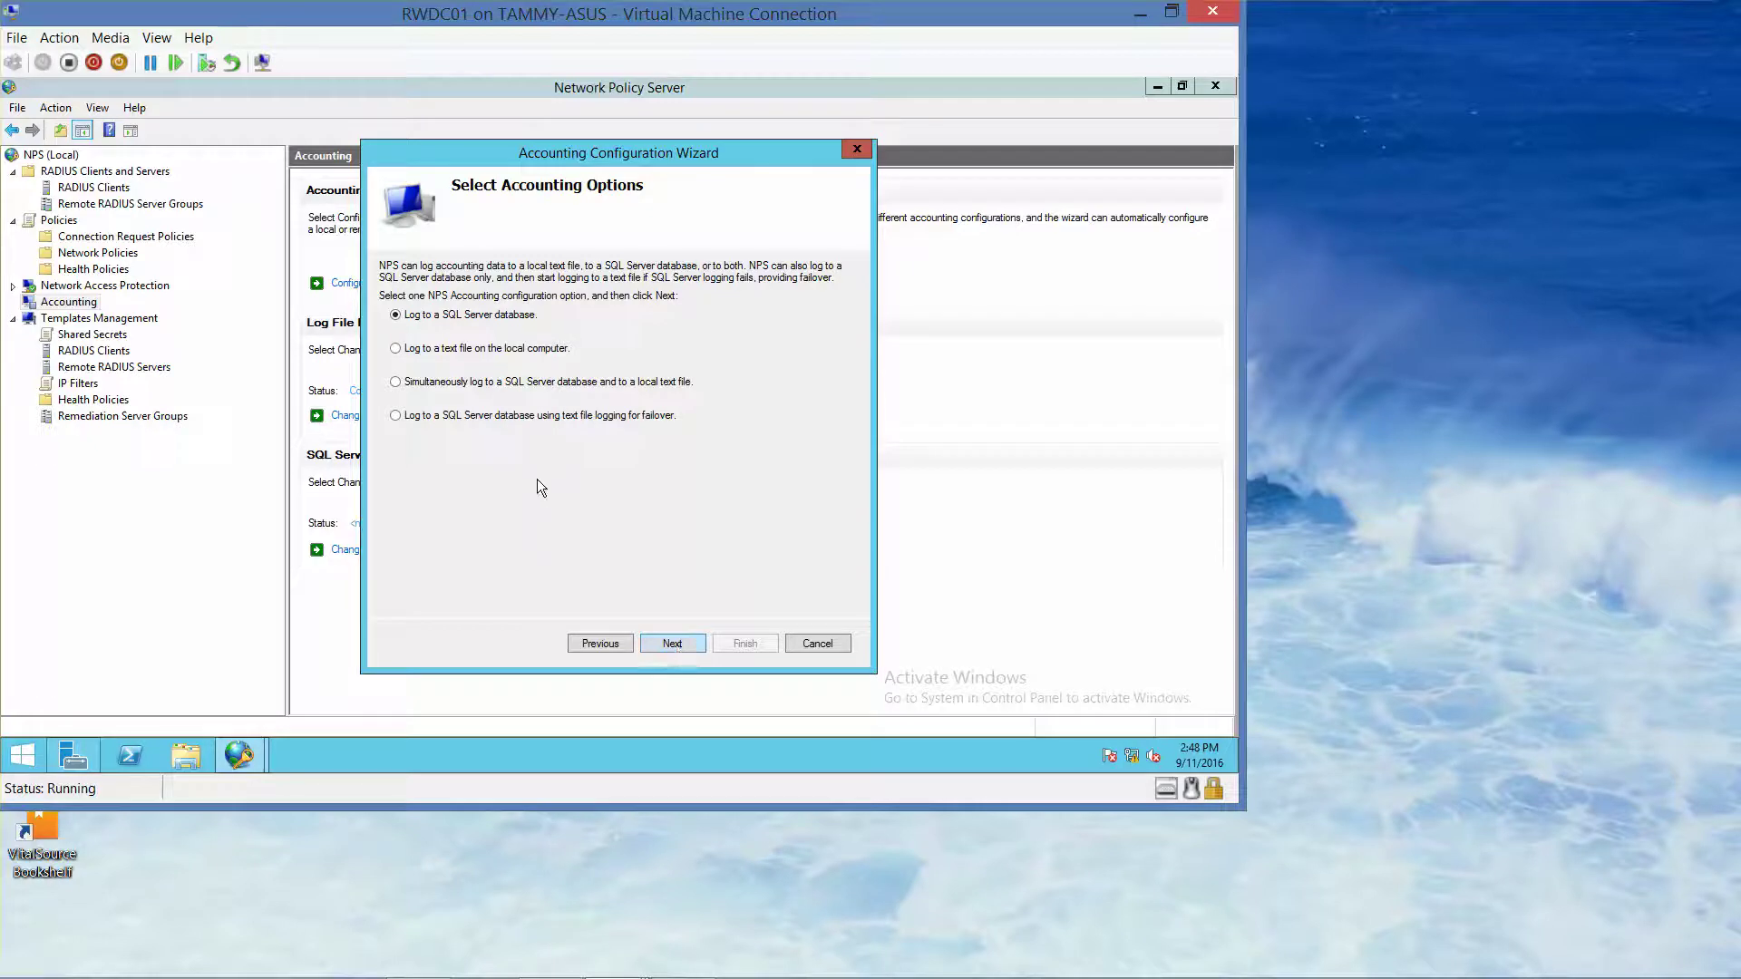
click(396, 349)
click(683, 650)
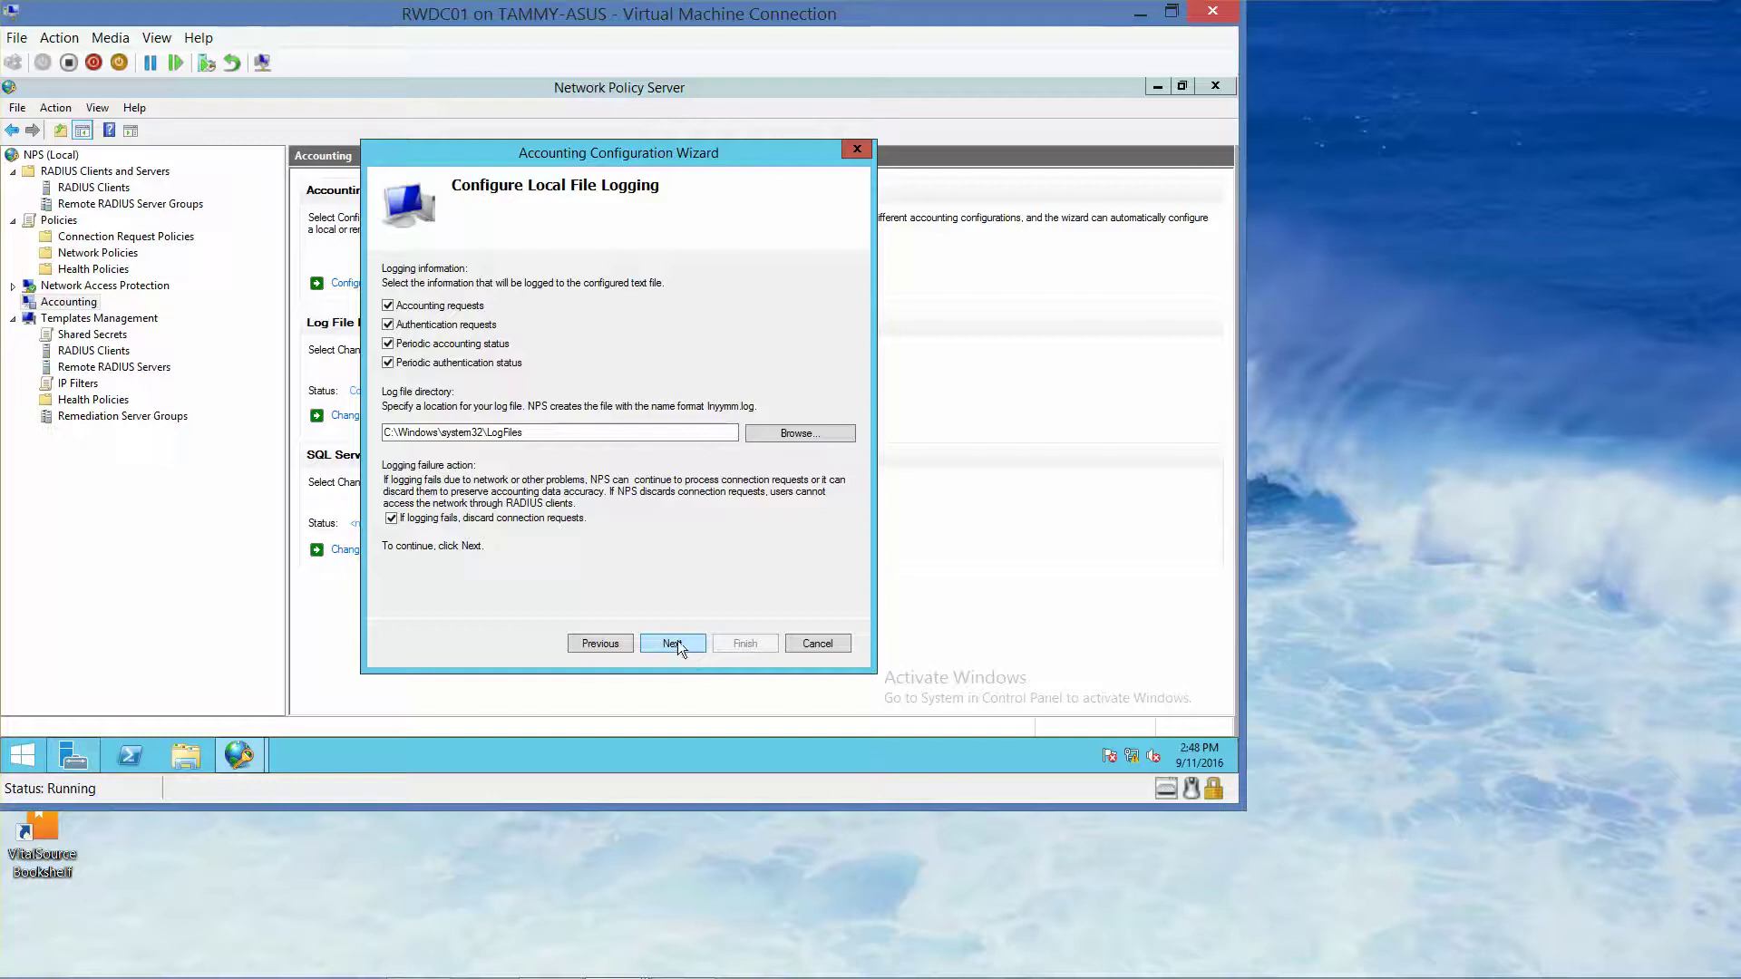
click(672, 644)
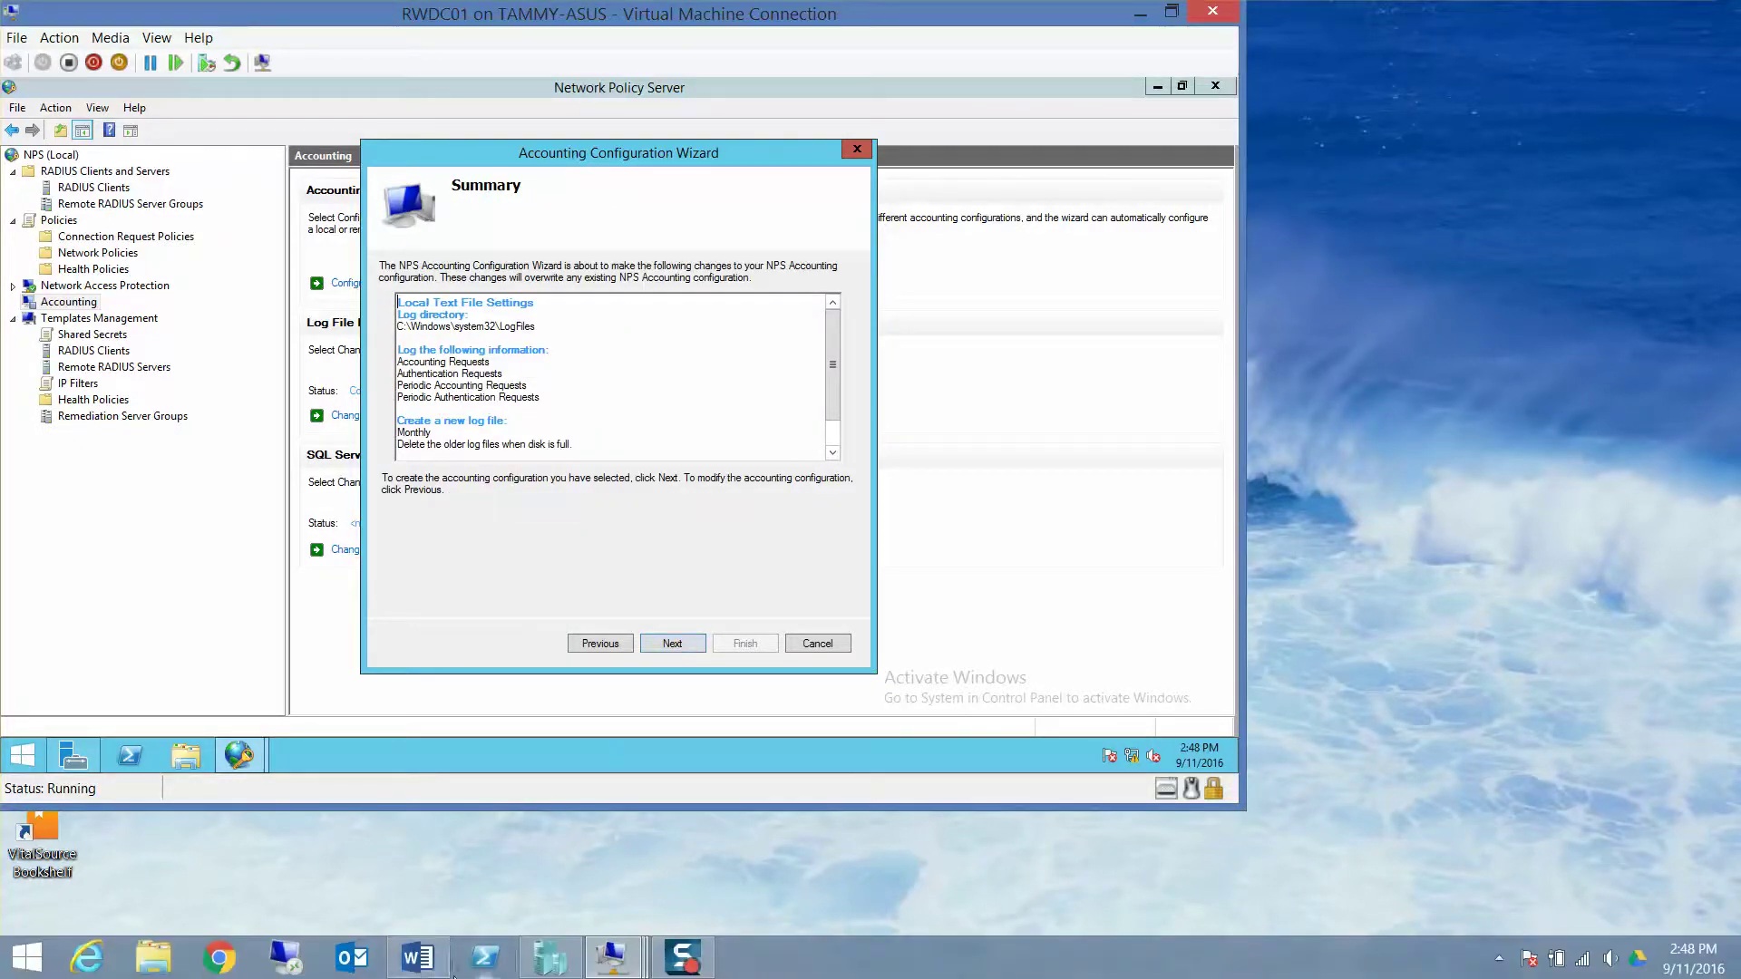
- Check Question 7's C:\Windows\System32\LogFiles log location in the Word answer key, then minimize Word
click(416, 963)
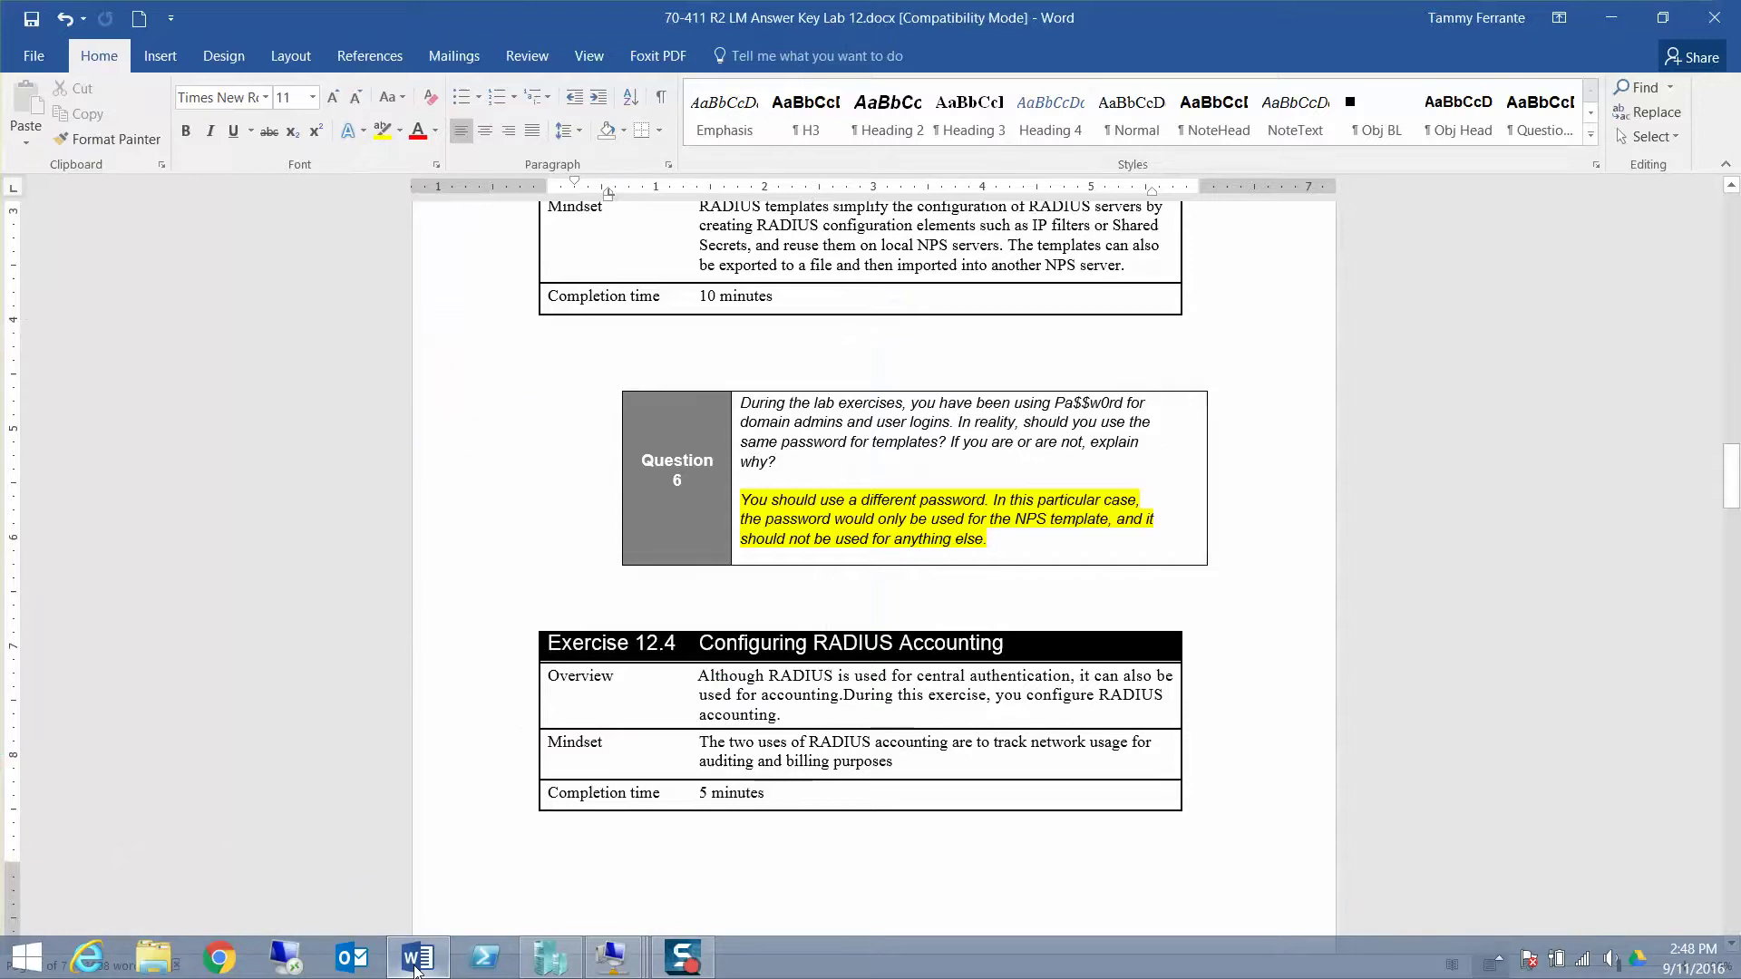
scroll(416, 968, down, 7)
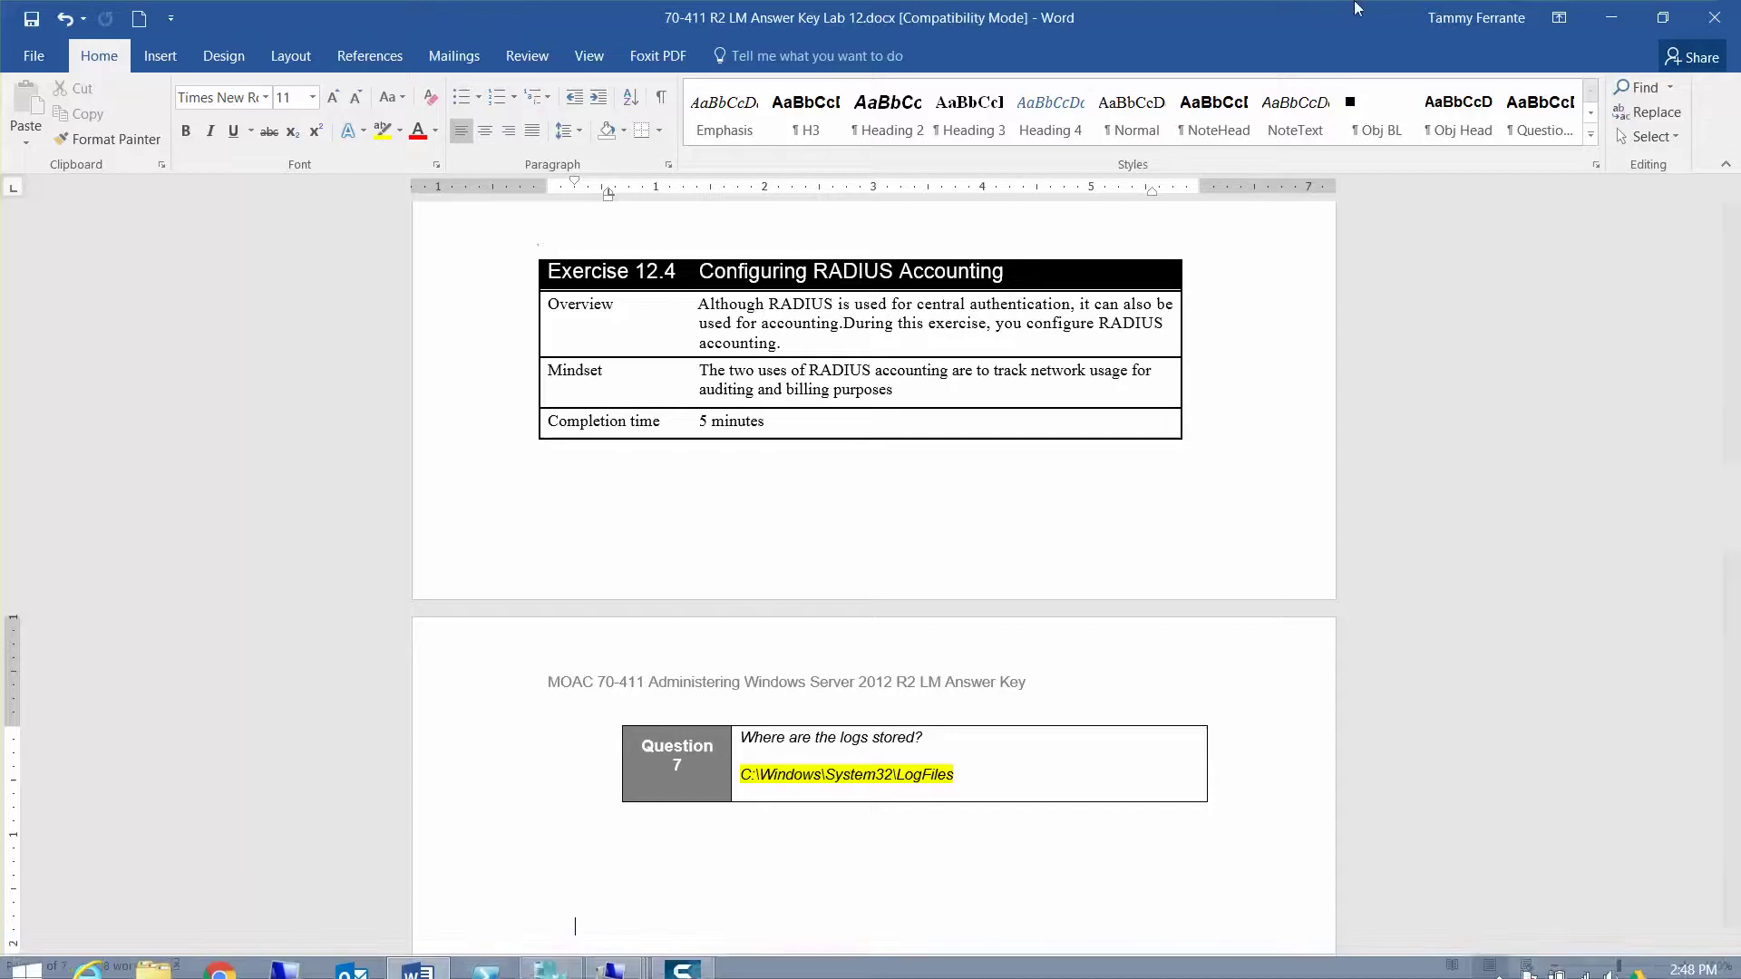
click(1611, 17)
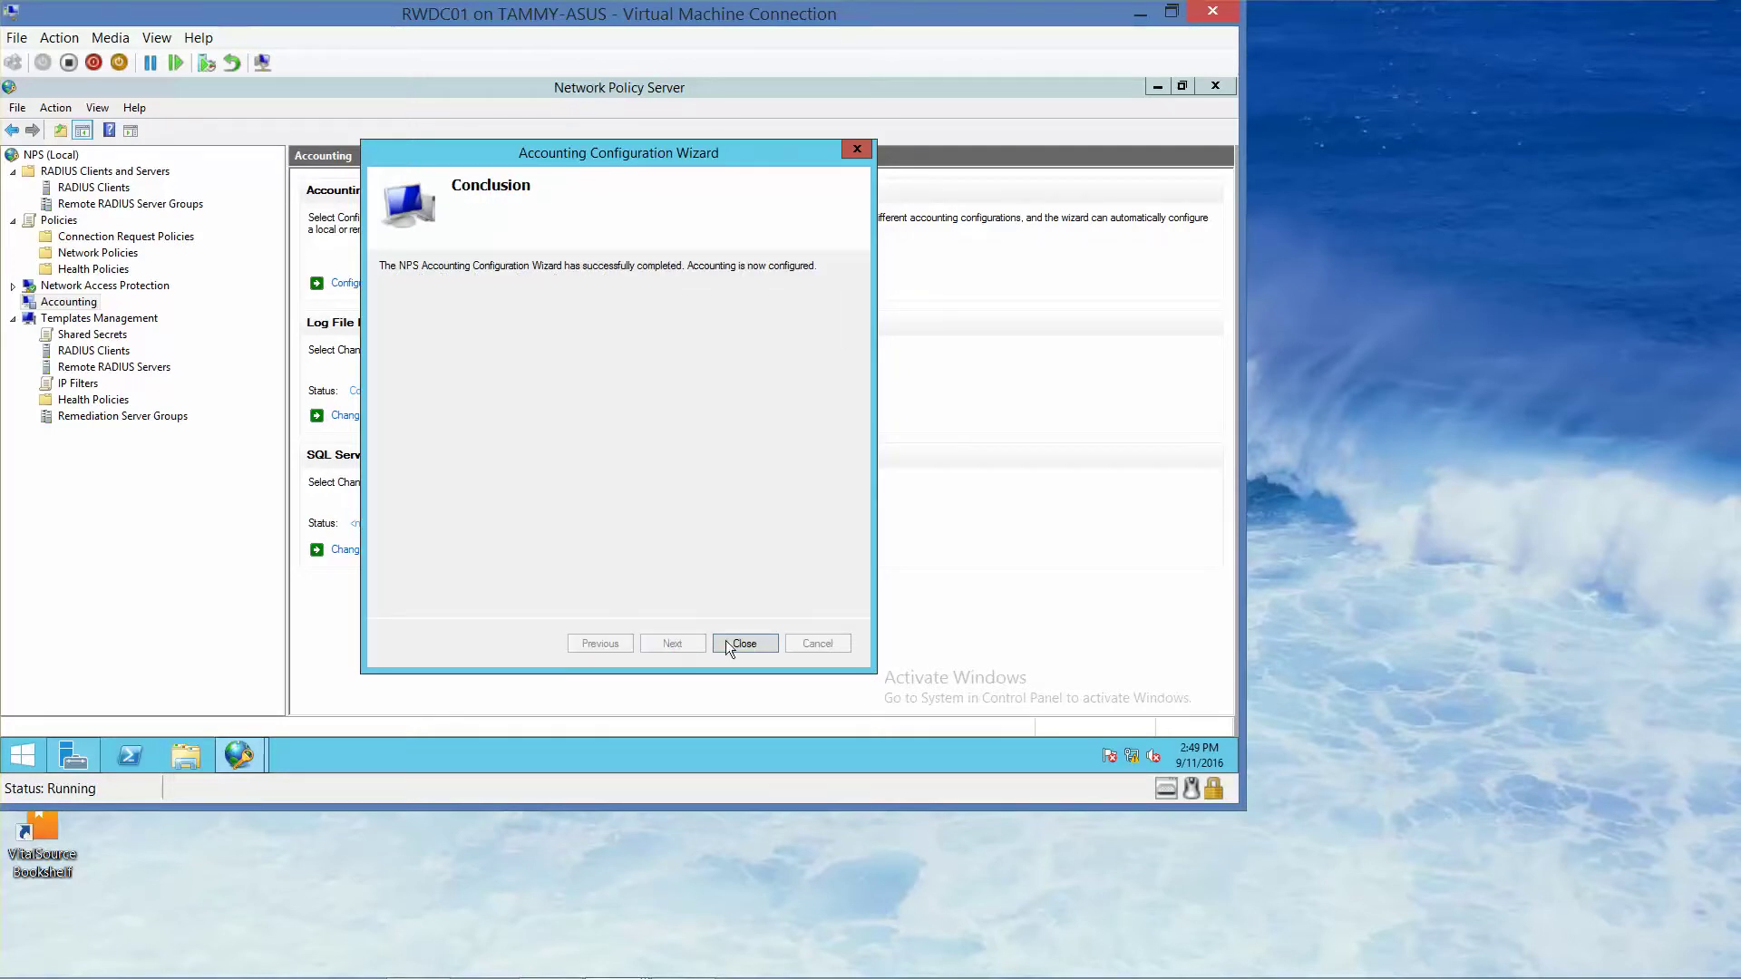
- Close the completed Accounting Configuration Wizard
click(743, 644)
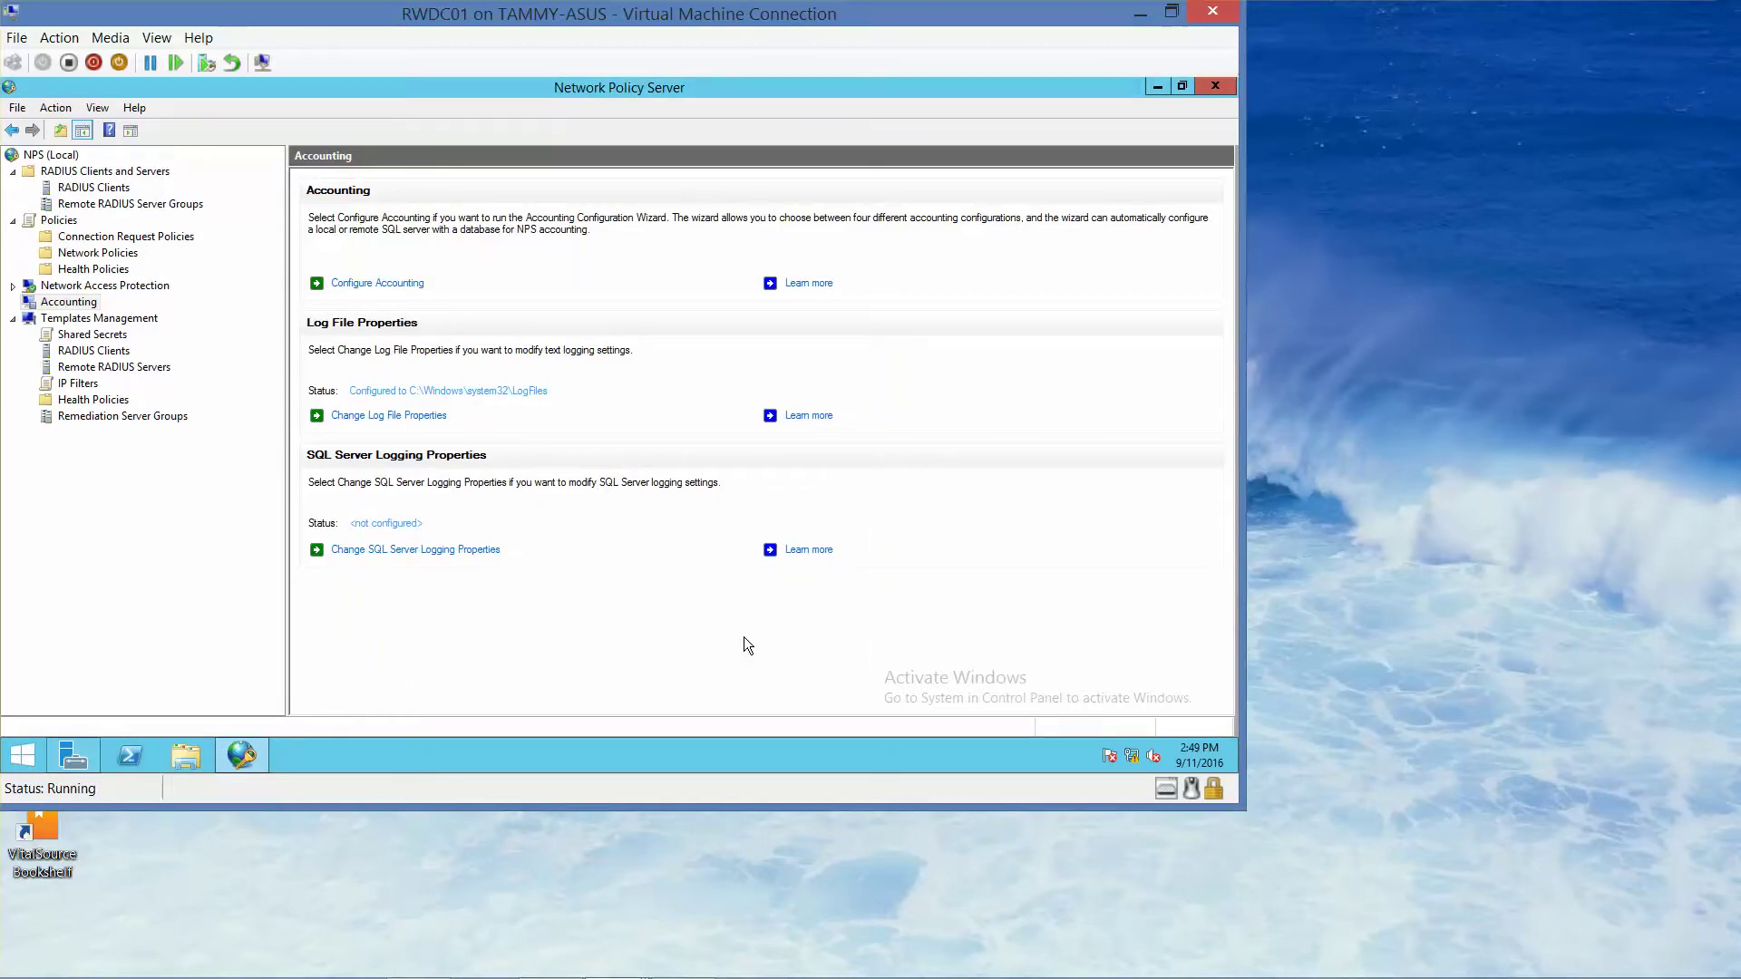